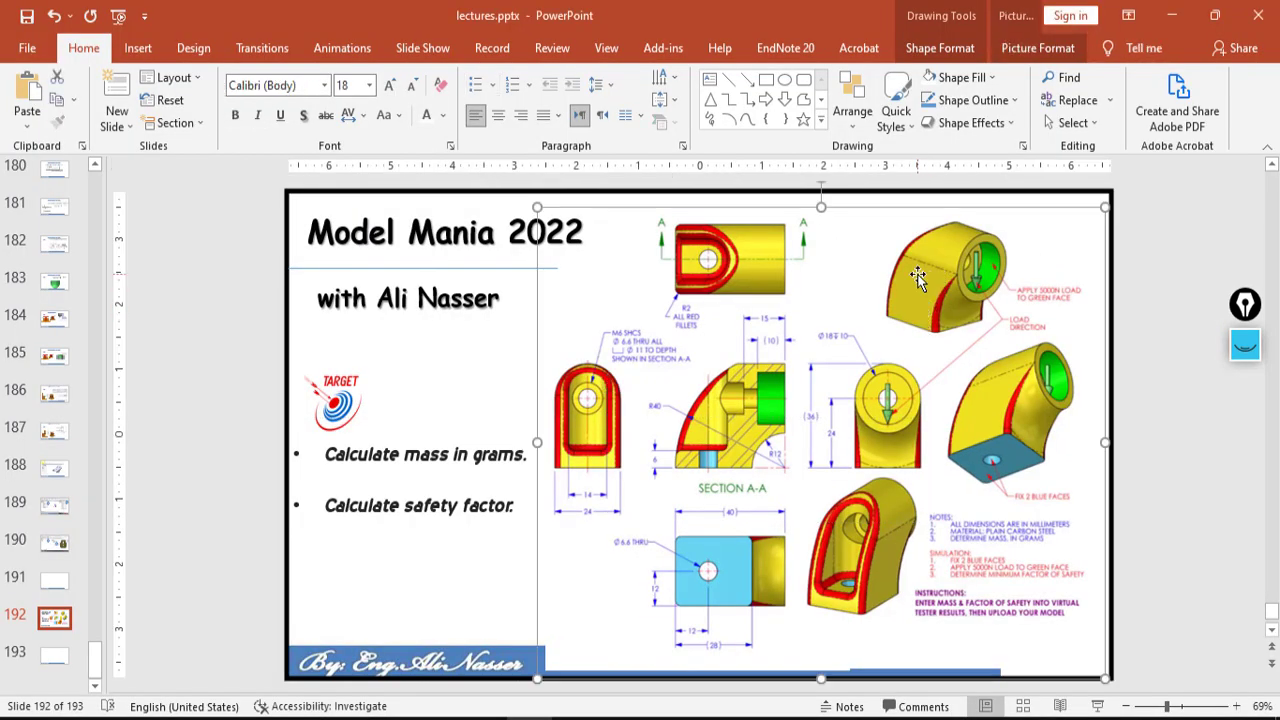
- Copy the Model Mania 2022 drawing image from the slide and switch to SOLIDWORKS
right_click(985, 127)
click(960, 312)
key(alt+Tab)
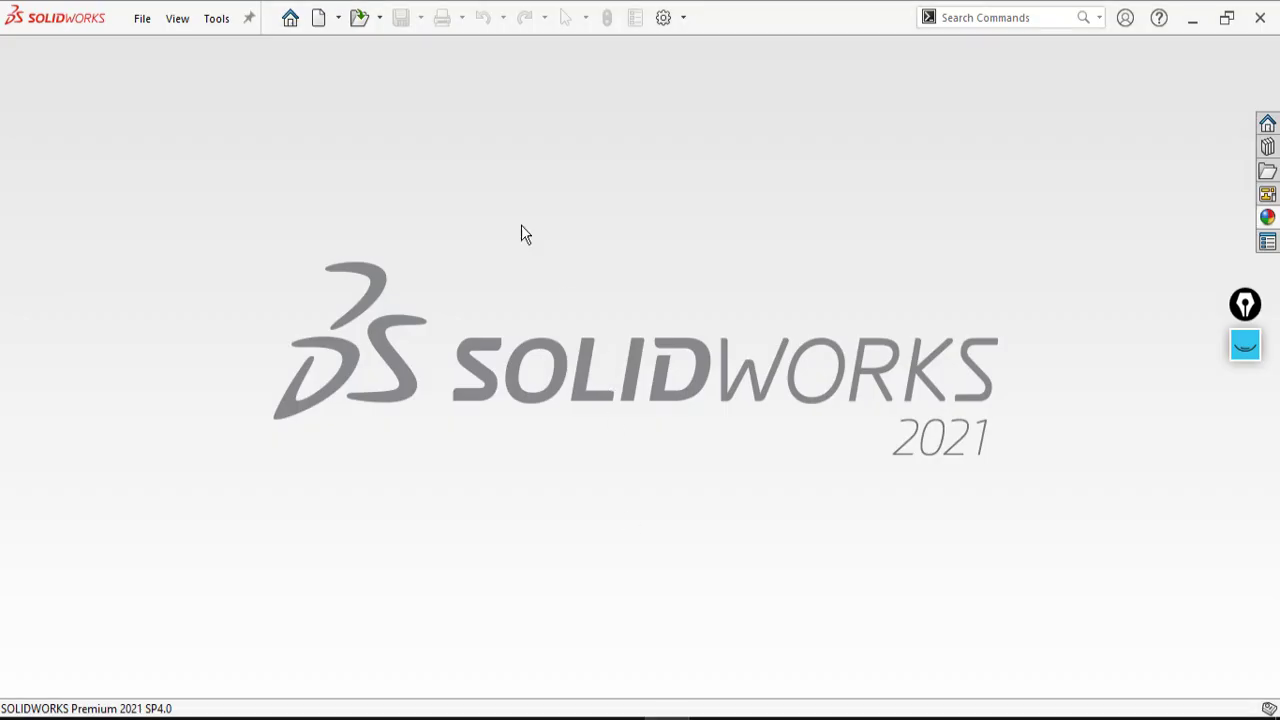
- Create a new part document and paste the copied drawing image into it as a reference
click(318, 28)
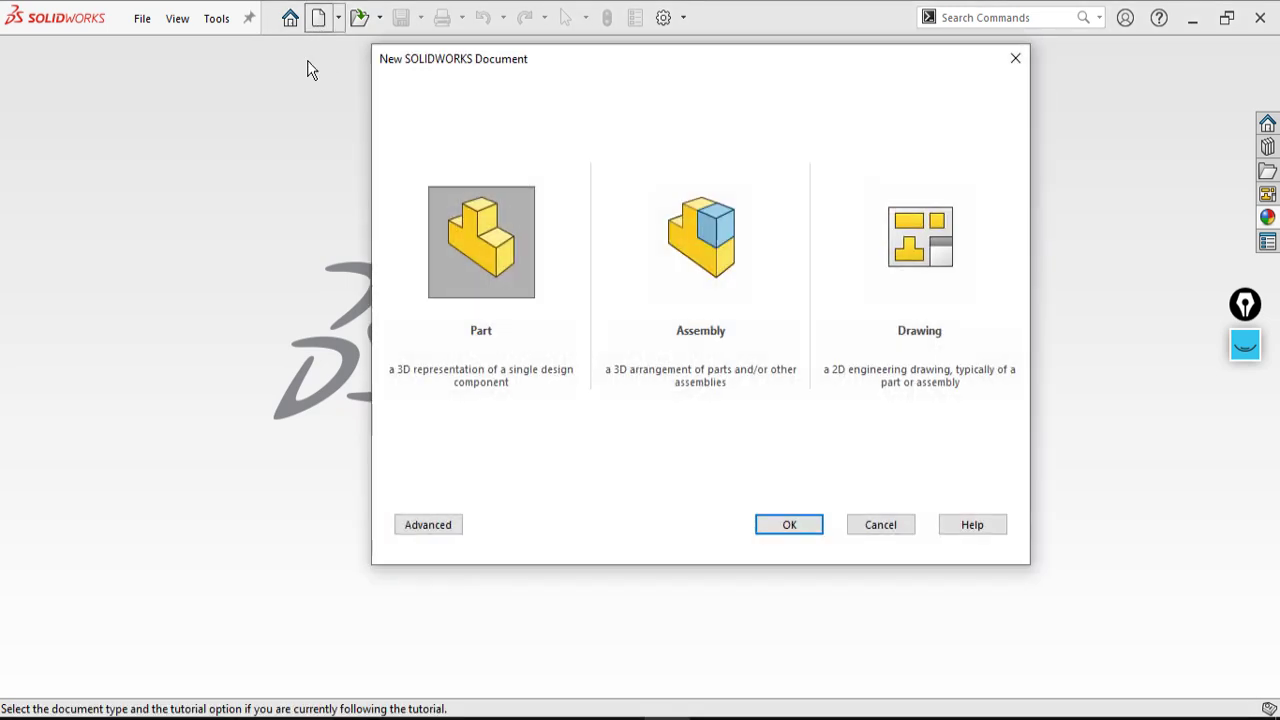
double_click(482, 275)
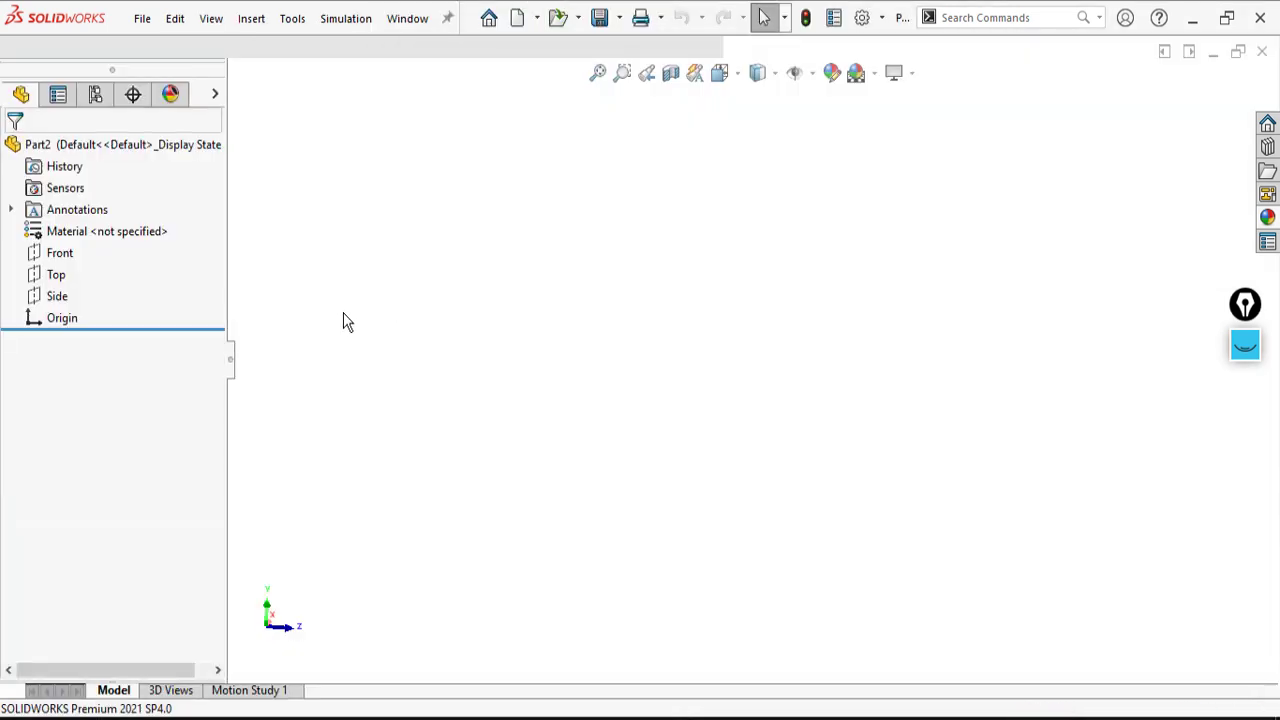
click(174, 14)
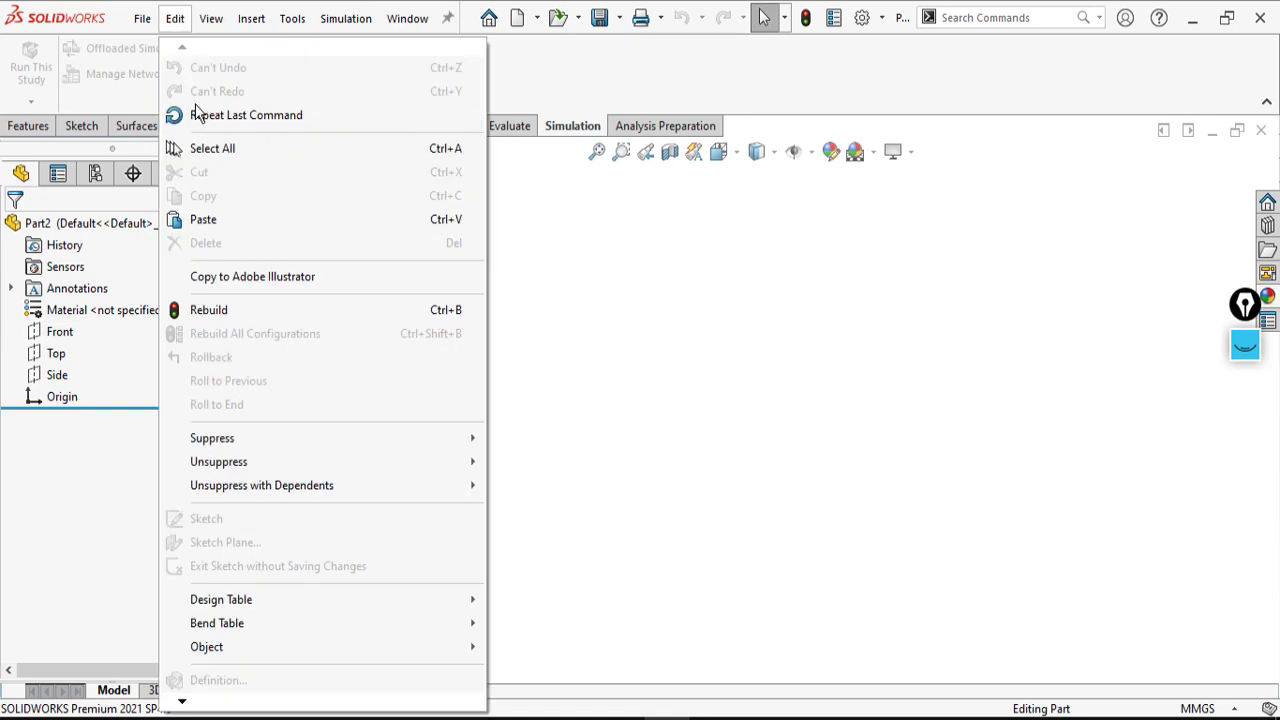
click(207, 218)
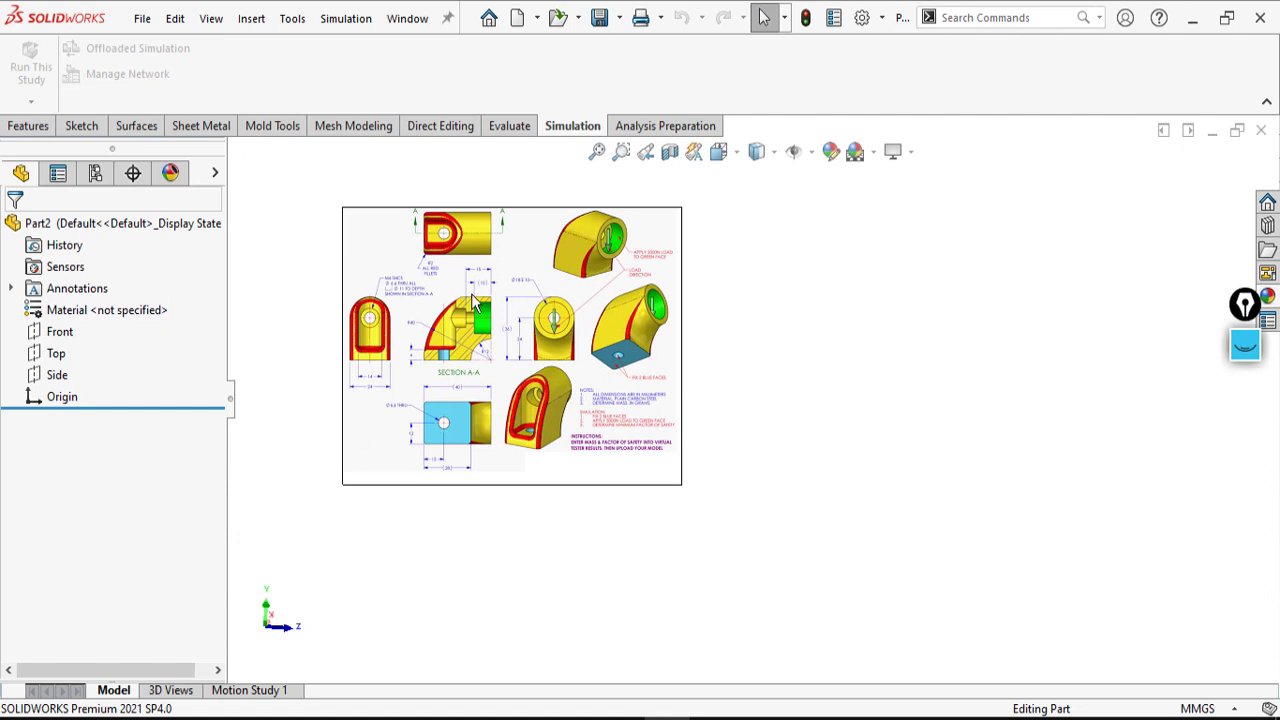
- Start a new sketch on the Front plane
right_click(51, 337)
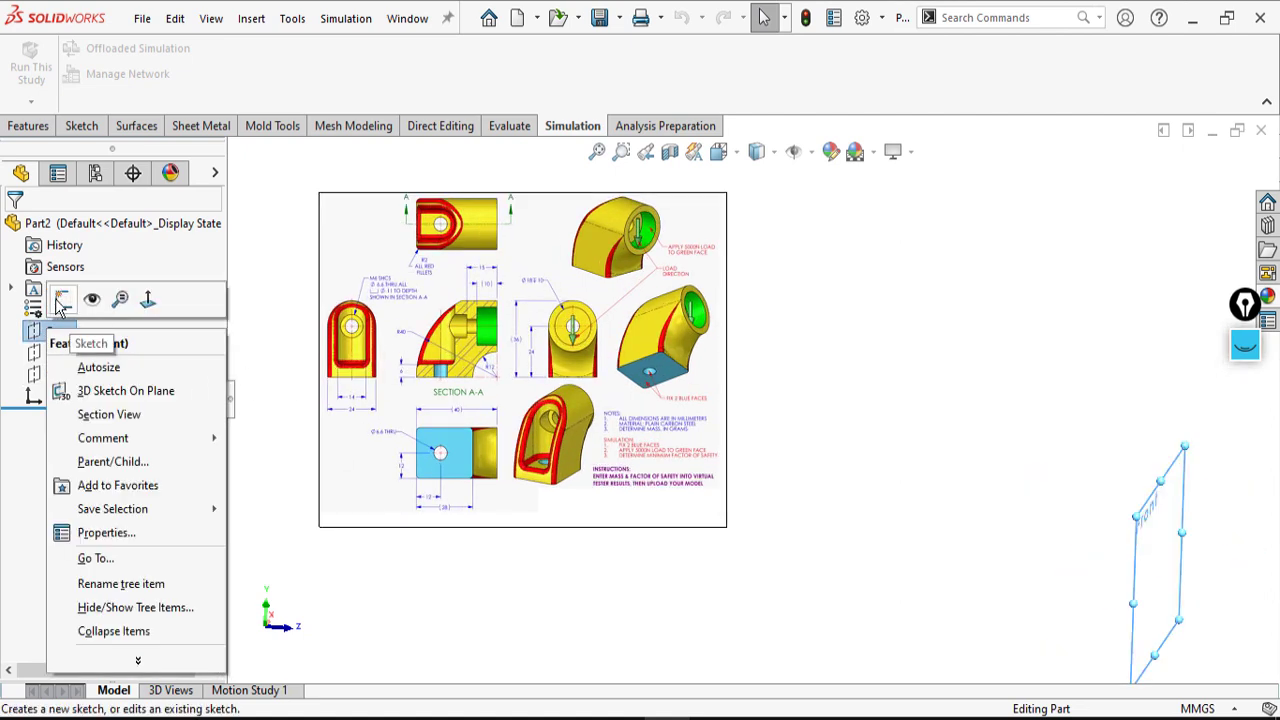
click(63, 300)
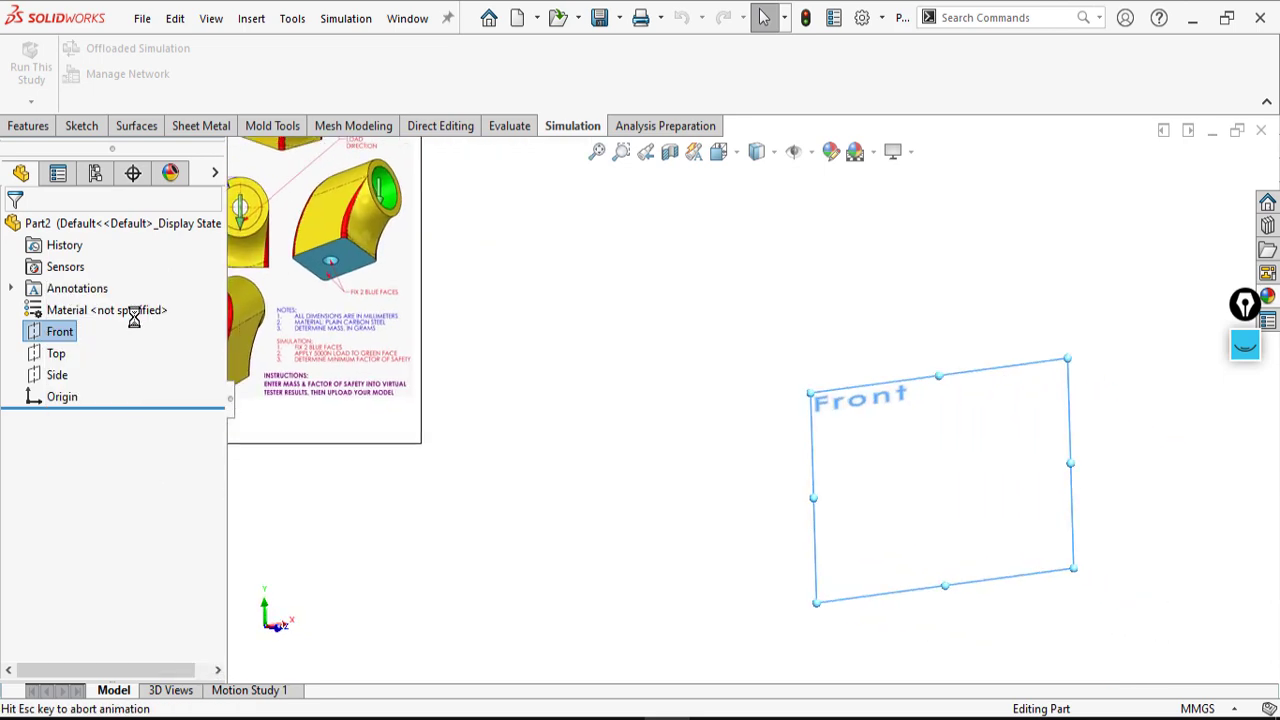
scroll(400, 340, down, 5)
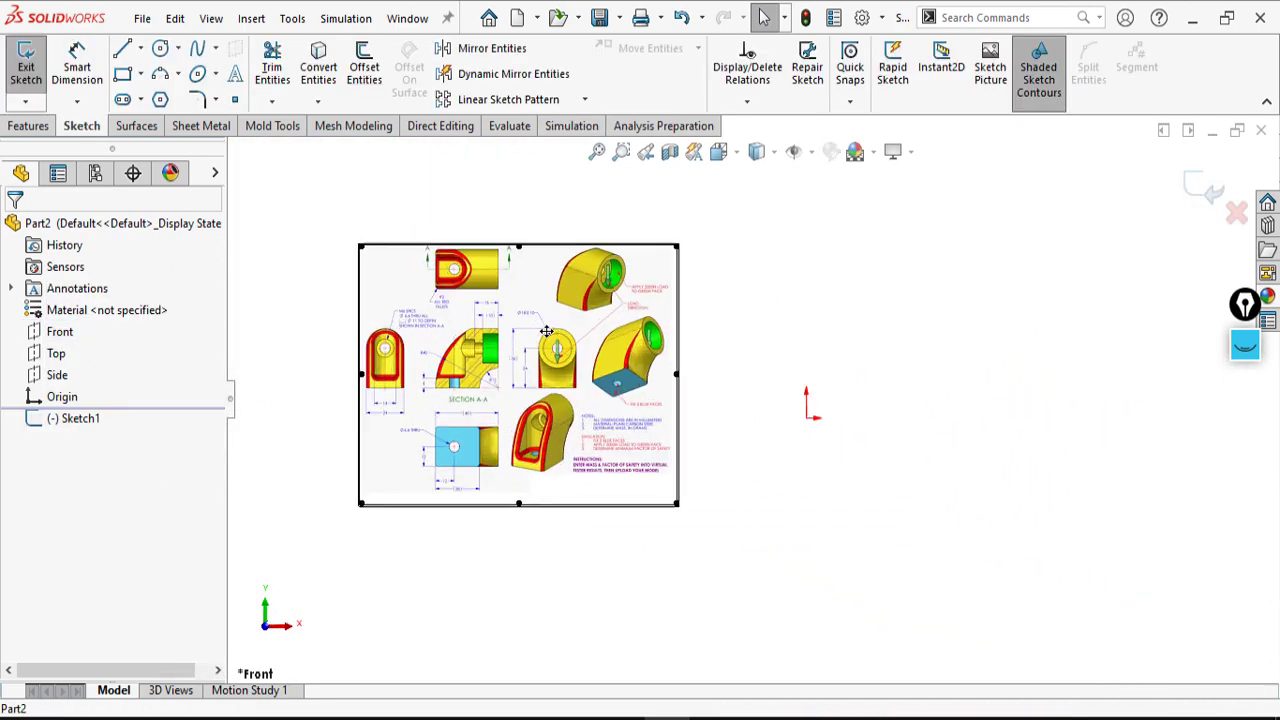
- Mark the lower profile outline over Section A-A of the drawing with the screen pen and clear the markings
click(1245, 346)
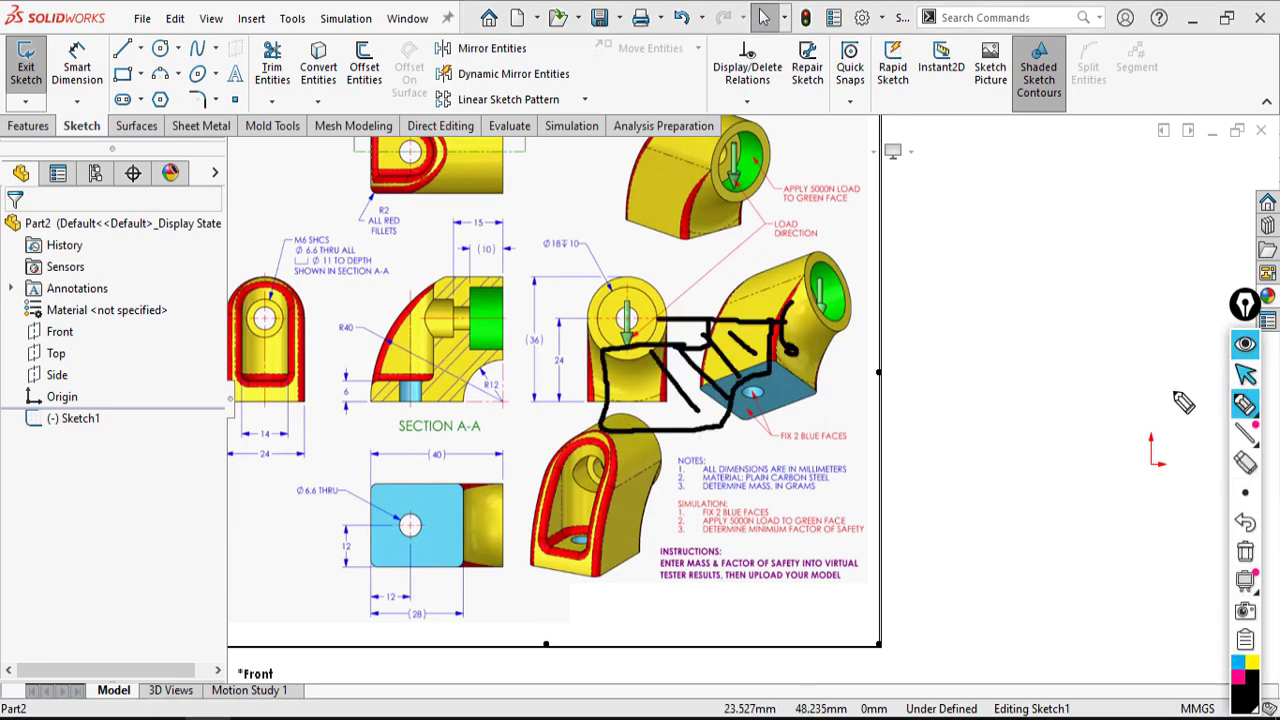
click(1245, 551)
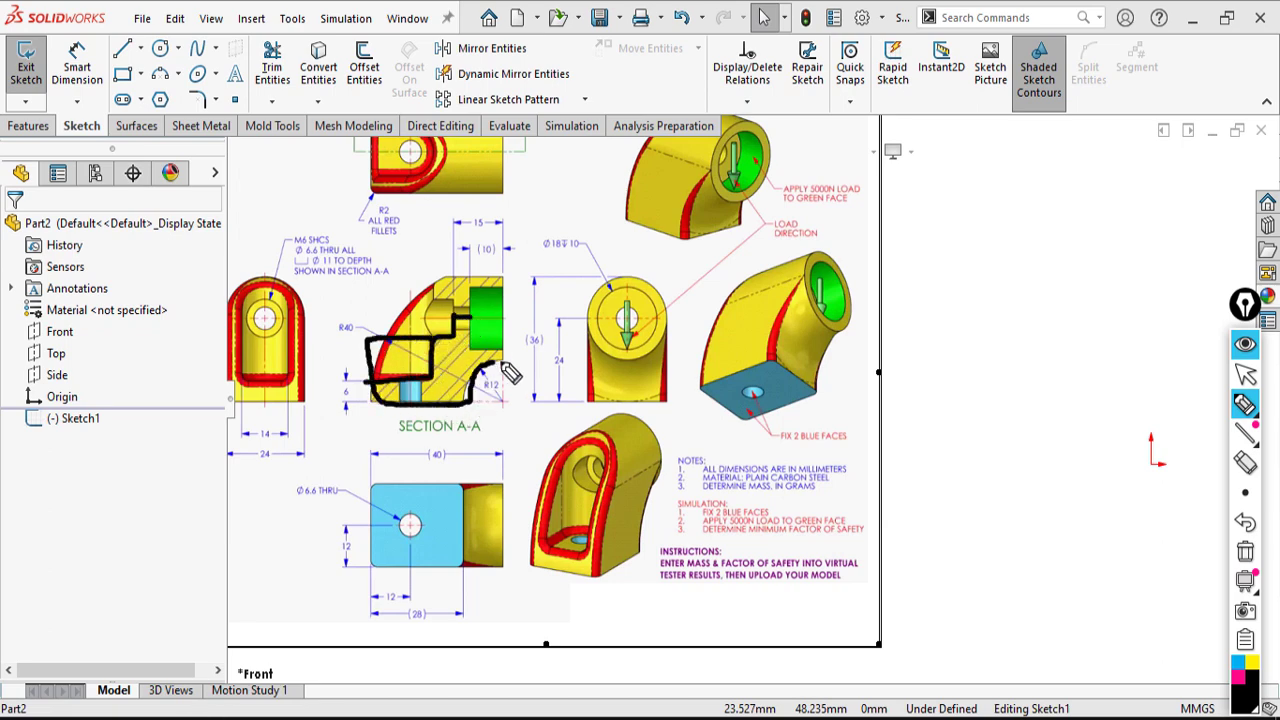
drag(513, 335, 460, 314)
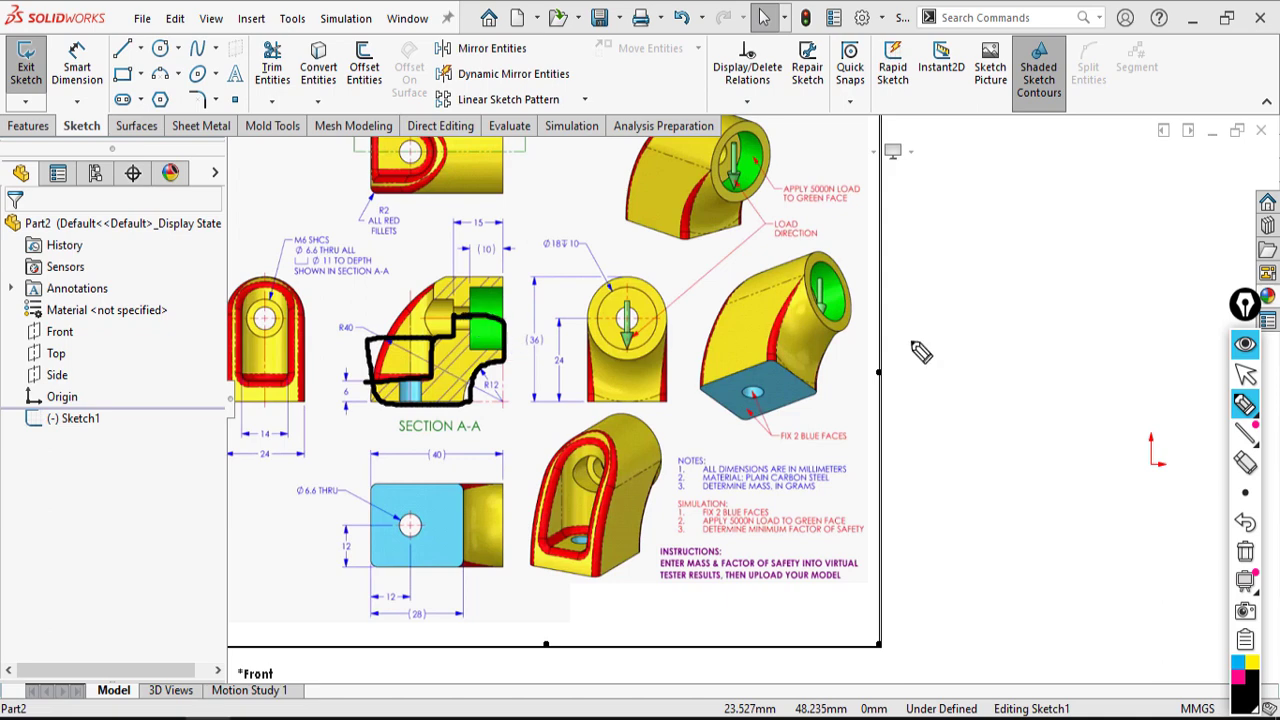
click(1247, 554)
click(1245, 344)
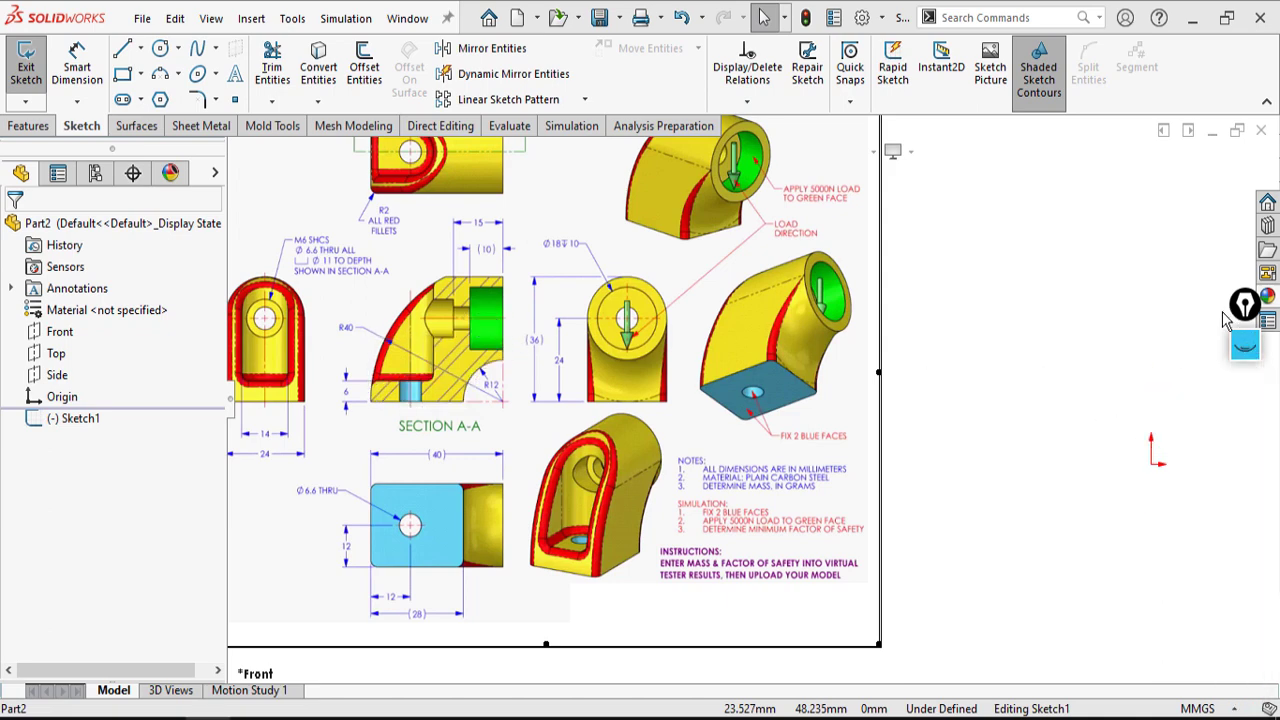
- Sketch a horizontal base line from the origin and continue it with a quarter arc rising from its far end
scroll(966, 373, up, 3)
scroll(895, 354, down, 3)
scroll(970, 355, up, 1)
right_drag(968, 357, 926, 449)
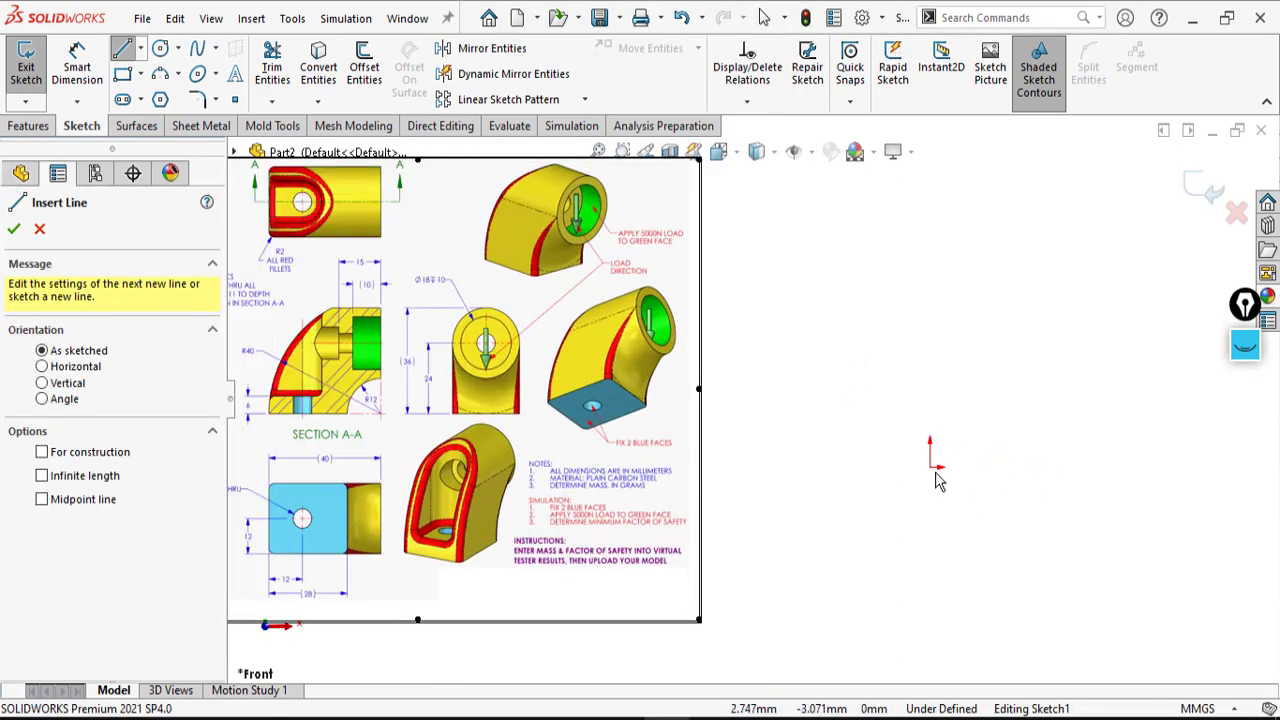
click(931, 468)
click(1074, 467)
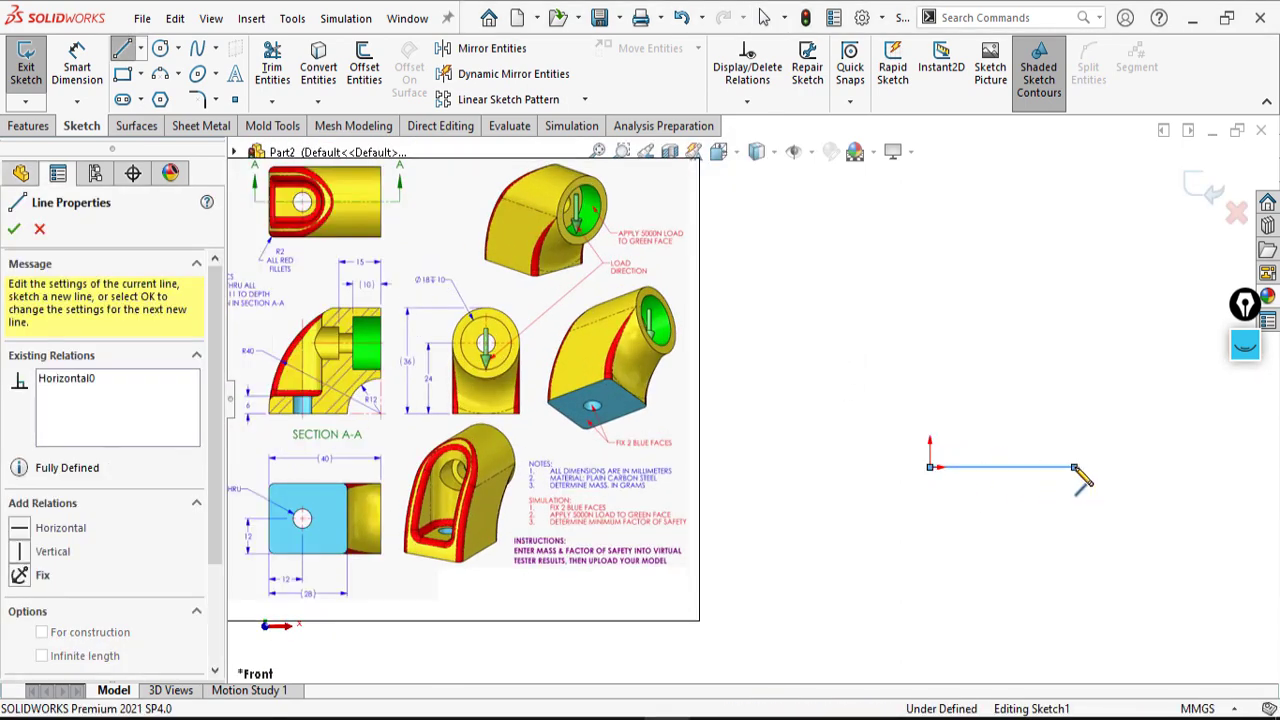
click(1136, 402)
click(1136, 403)
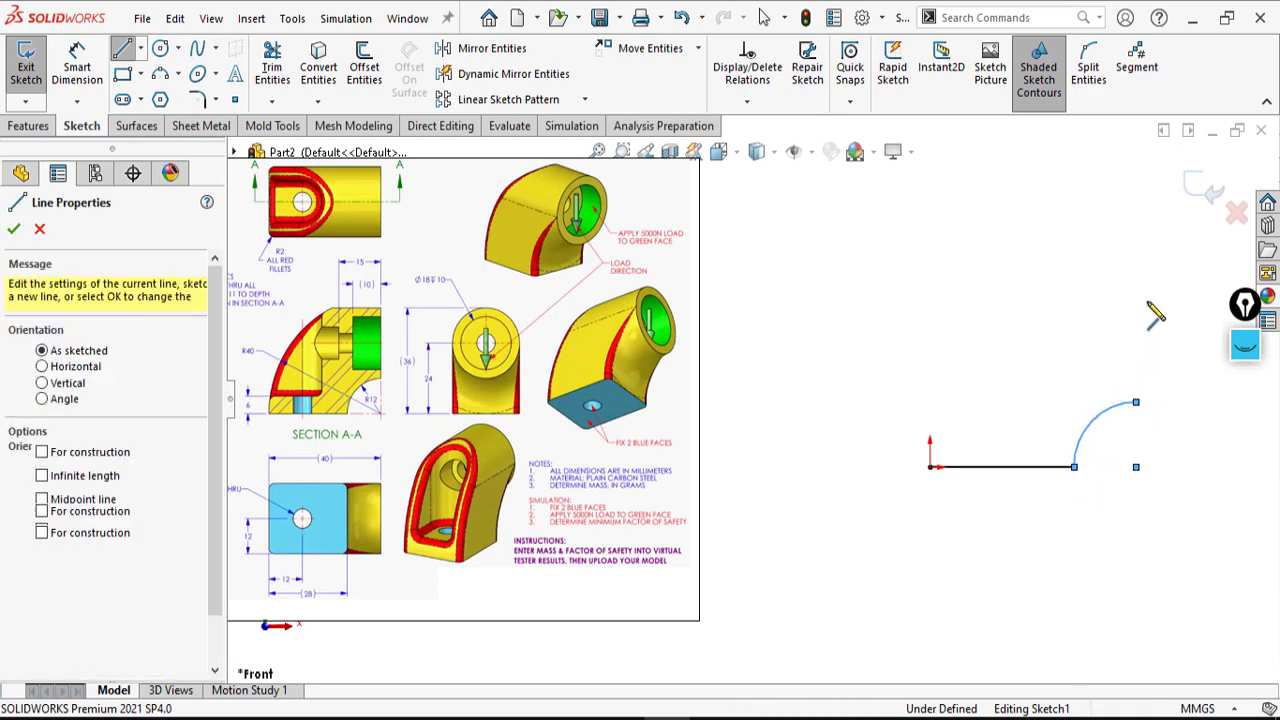
- Continue from the arc with stepped vertical and horizontal lines and close the profile at the origin, about 87 mm wide with a 43 mm high outer edge
click(1137, 381)
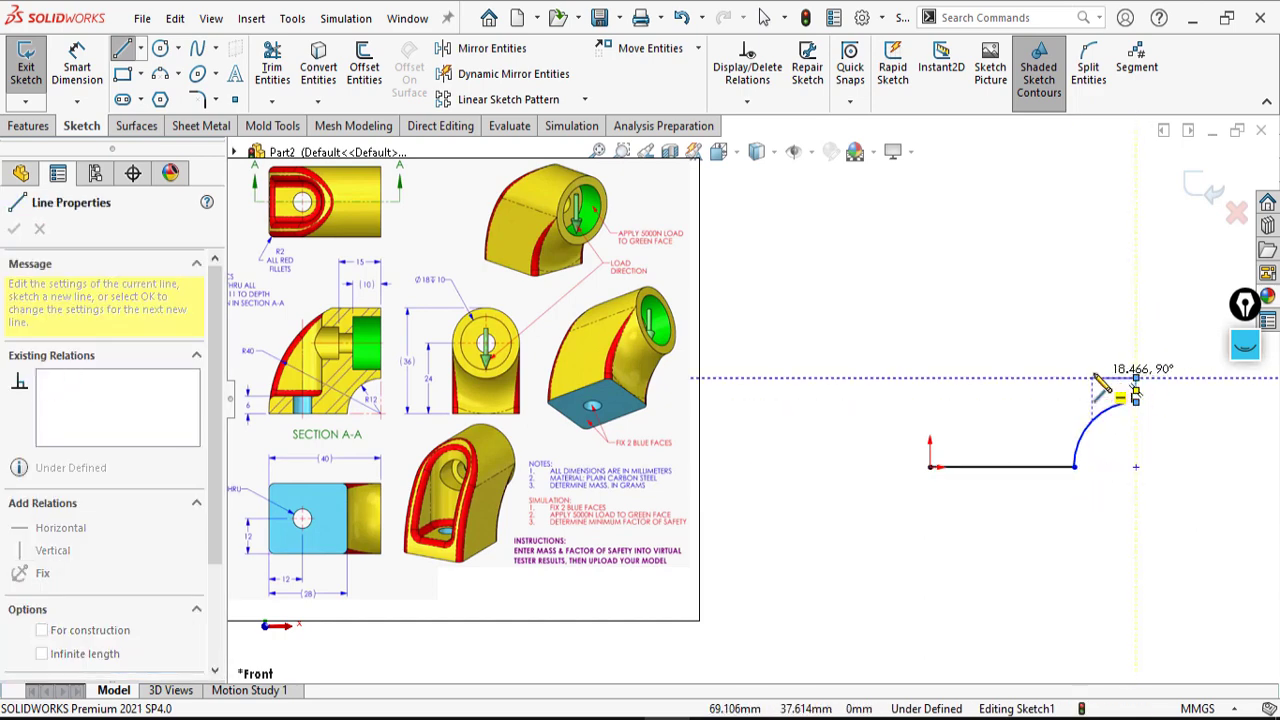
click(1093, 378)
click(1092, 340)
click(1060, 340)
click(1060, 358)
click(930, 358)
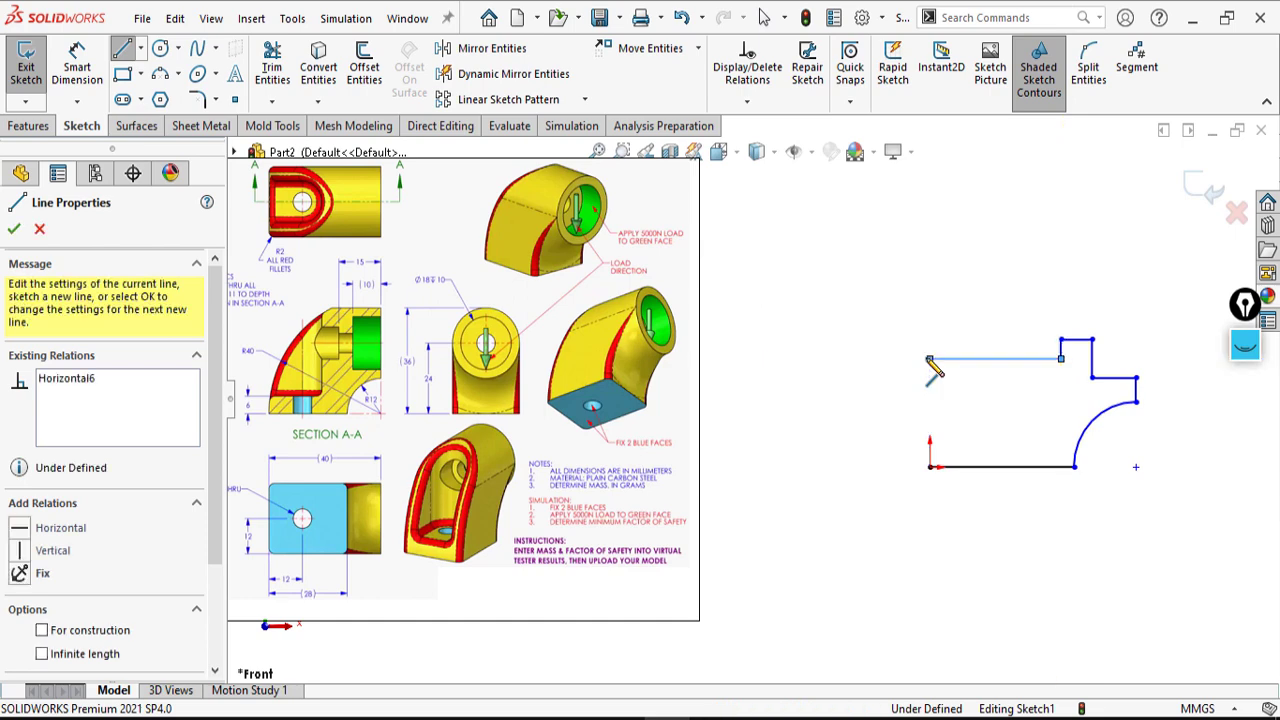
click(930, 467)
right_click(880, 454)
click(897, 466)
- Dimension the profile's overall width between its two outer vertical edges as 40 mm
scroll(750, 398, up, 1)
scroll(471, 401, down, 1)
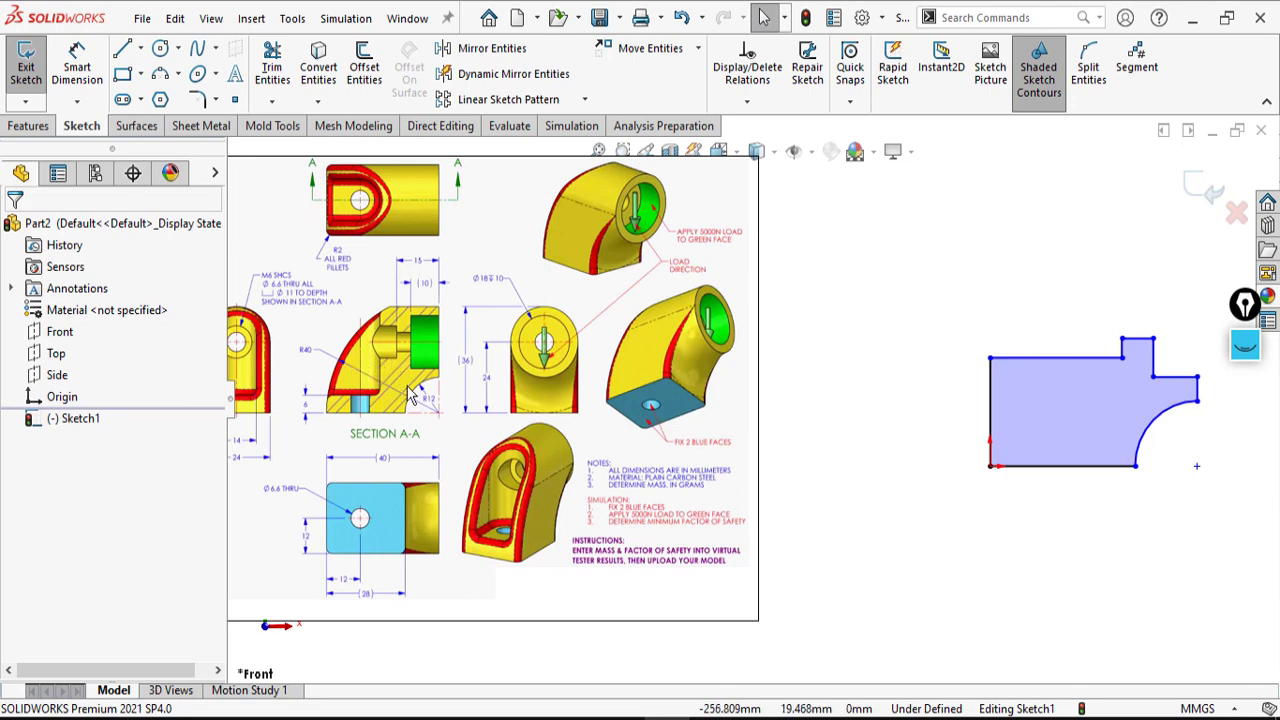
scroll(407, 395, down, 1)
key(f)
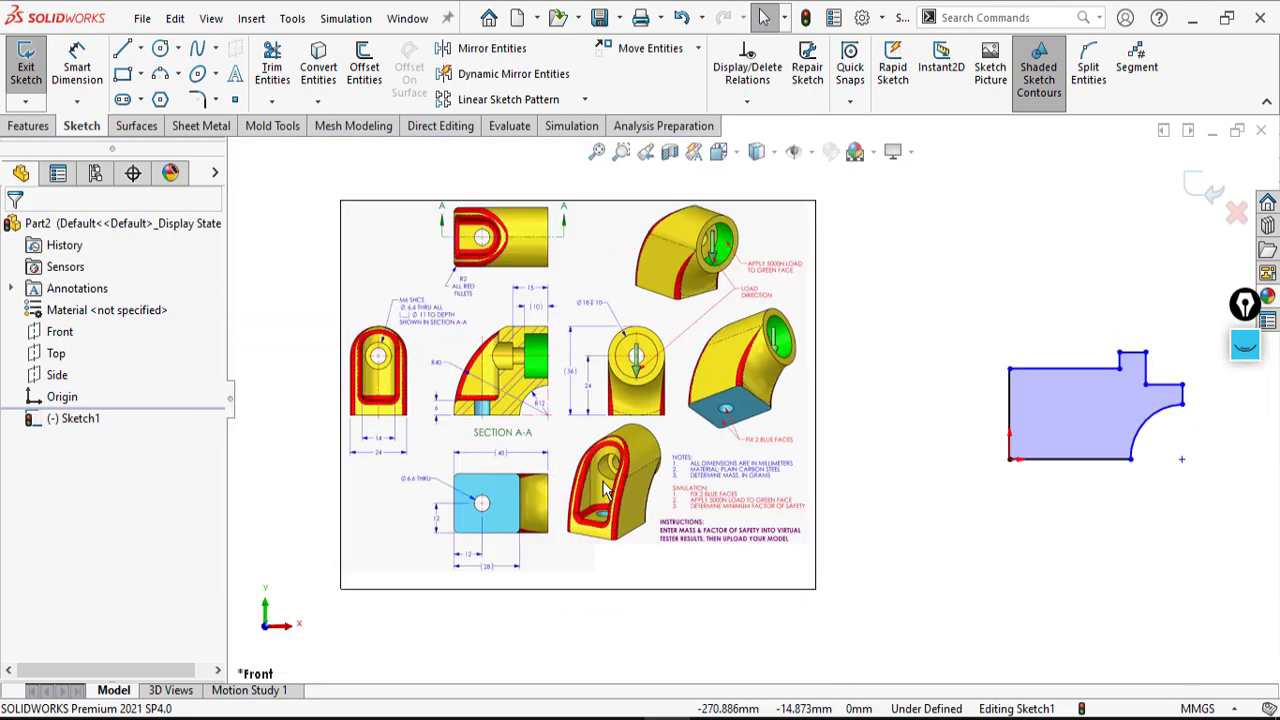
right_drag(943, 582, 928, 456)
scroll(484, 584, down, 2)
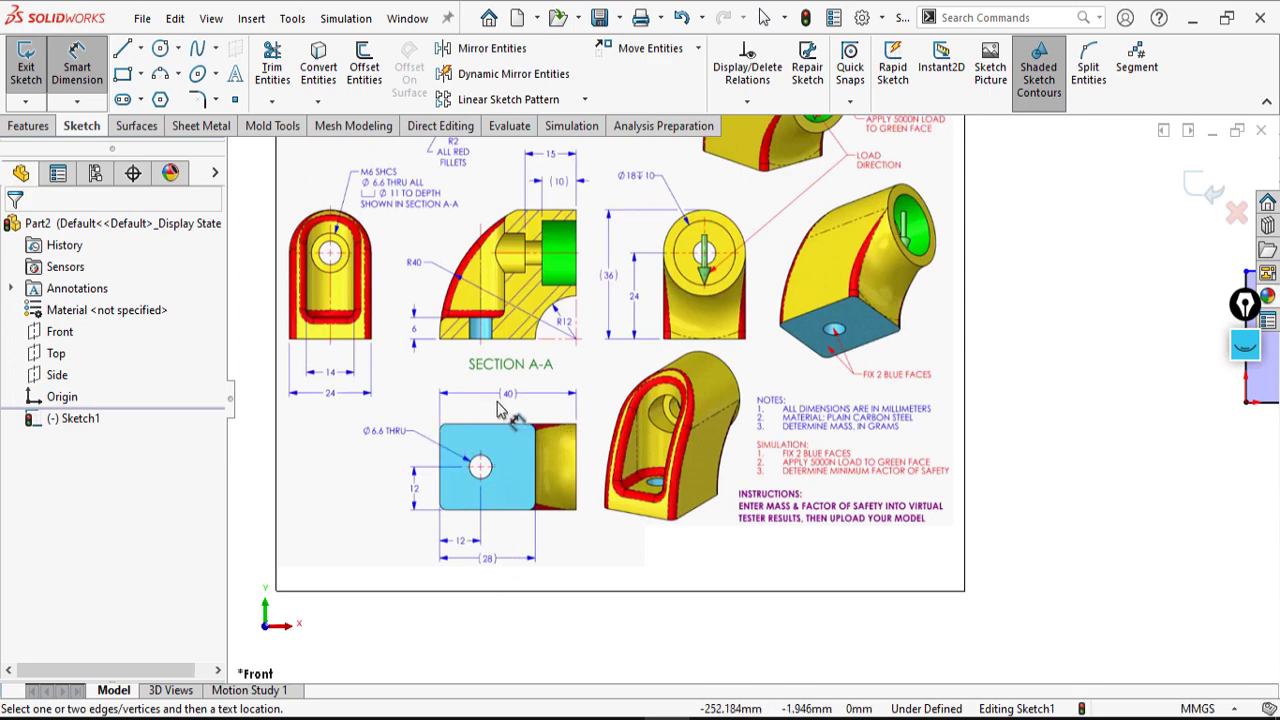
scroll(724, 402, up, 3)
scroll(1086, 365, down, 1)
scroll(1066, 371, up, 1)
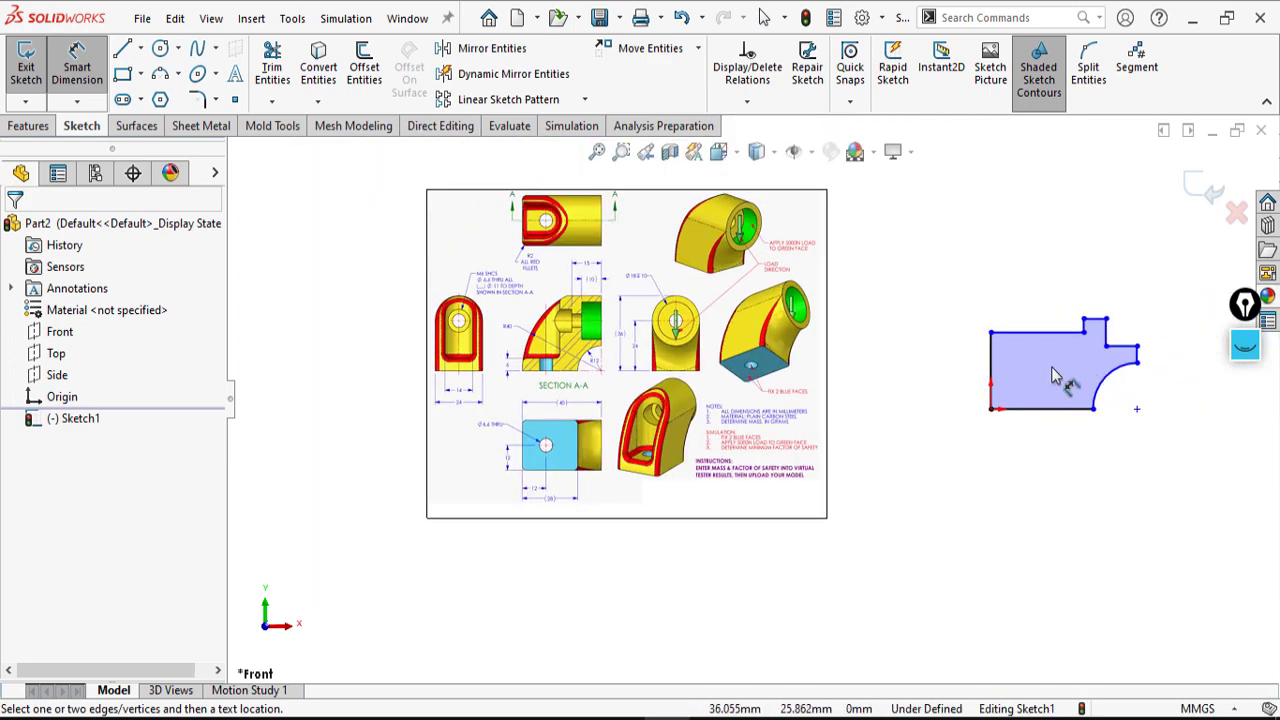
scroll(990, 372, down, 1)
click(965, 372)
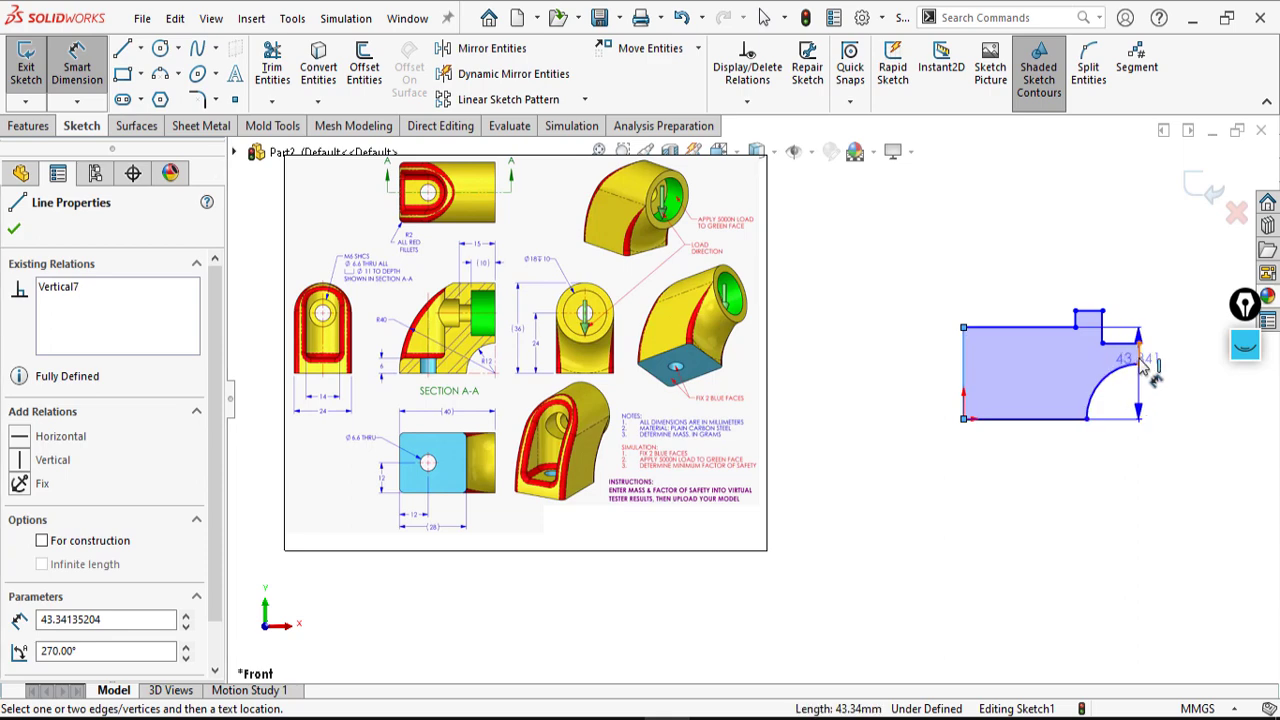
click(1078, 519)
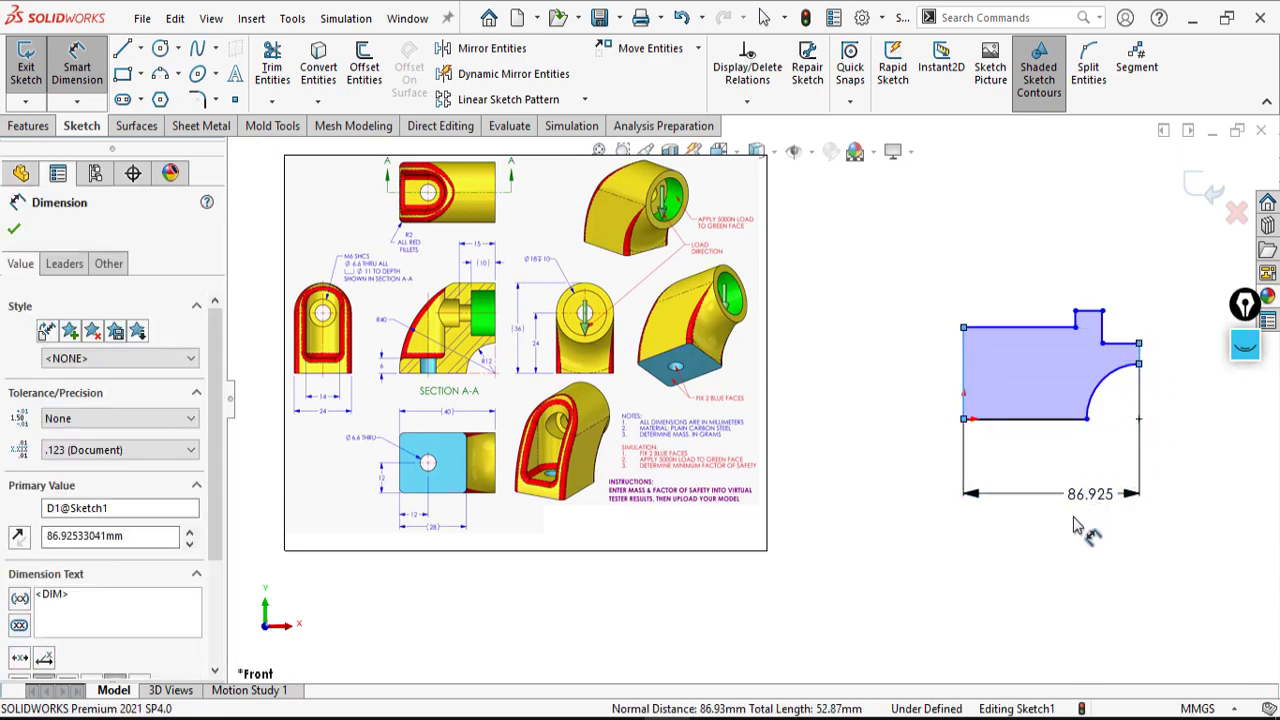
text(40)
key(Return)
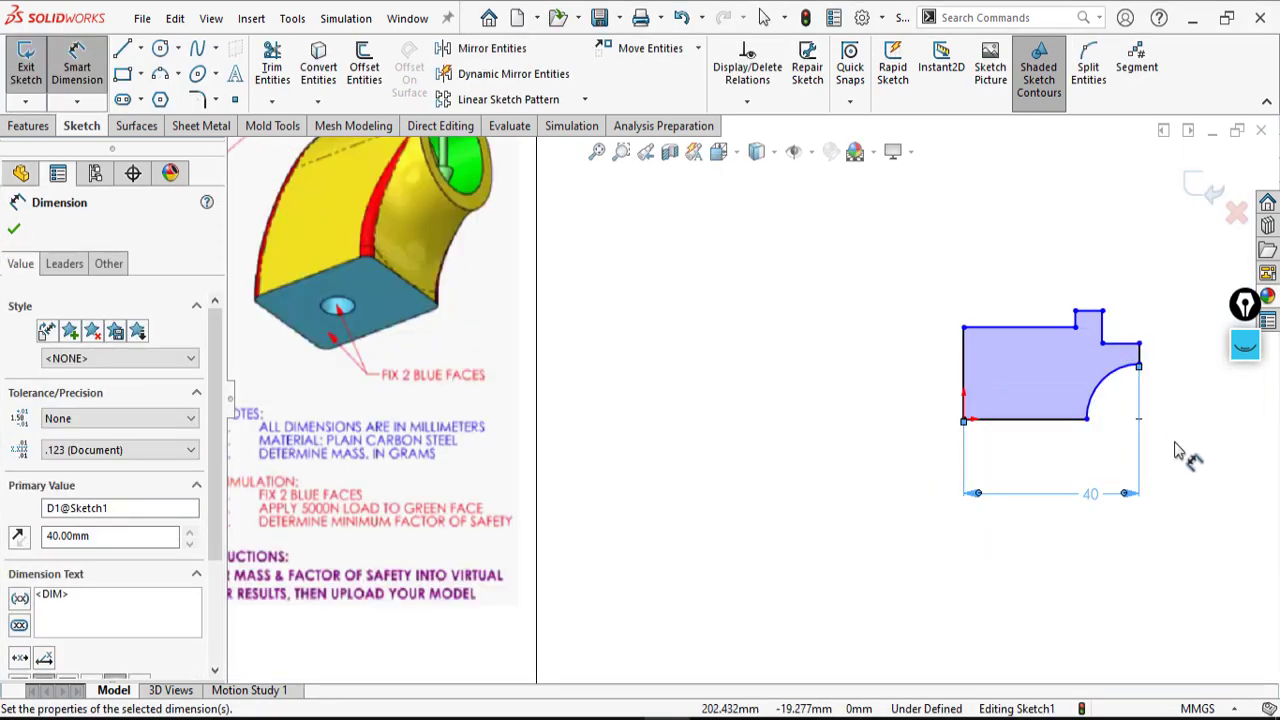
scroll(818, 390, up, 3)
scroll(818, 390, down, 5)
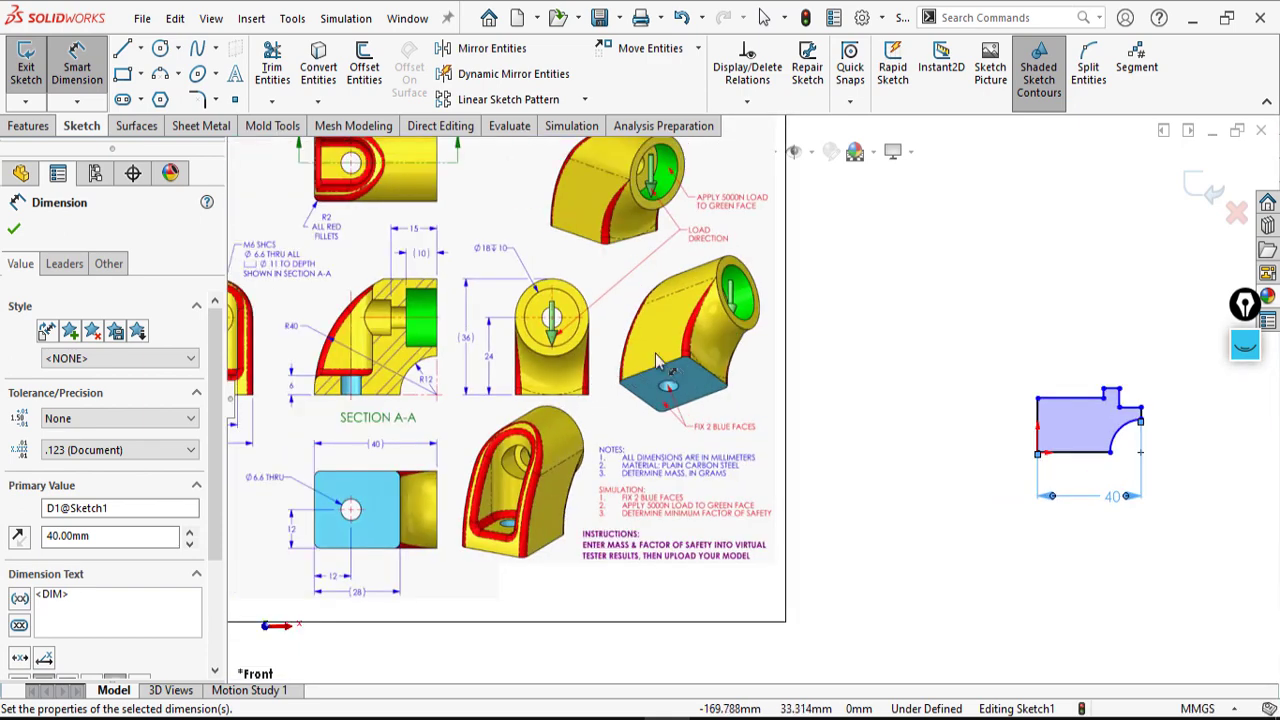
key(l)
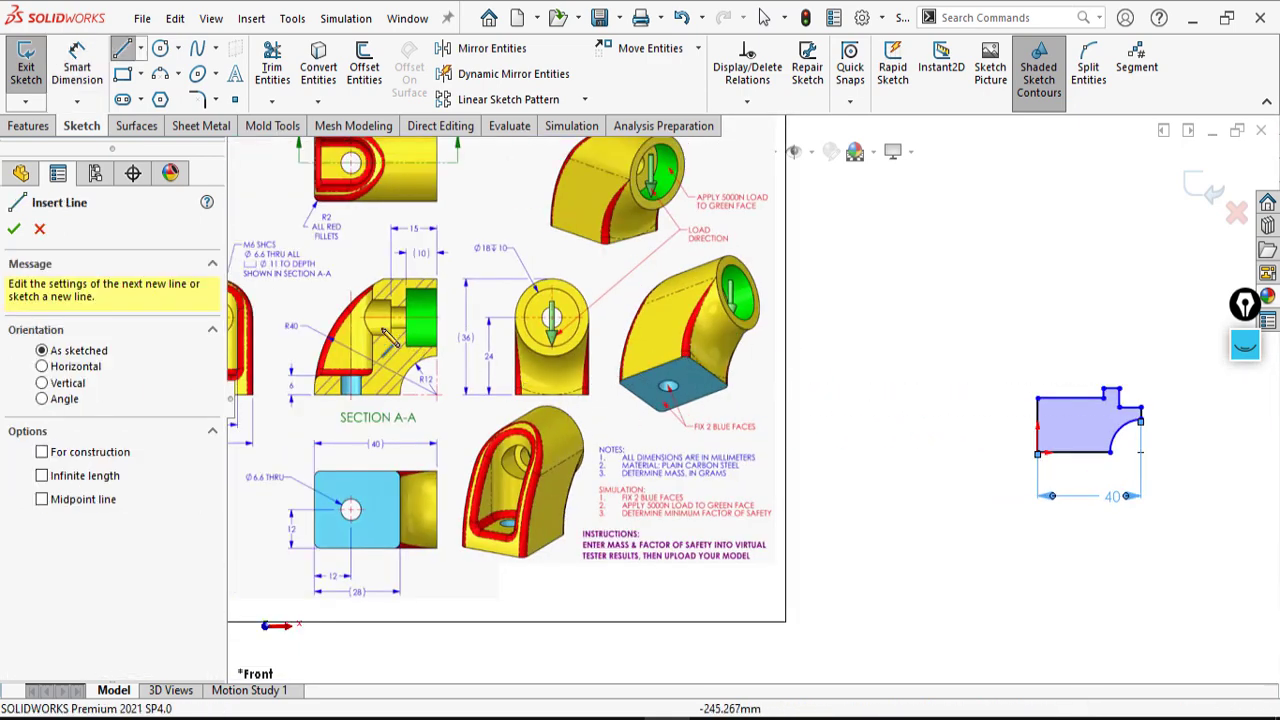
click(1038, 350)
right_click(1195, 362)
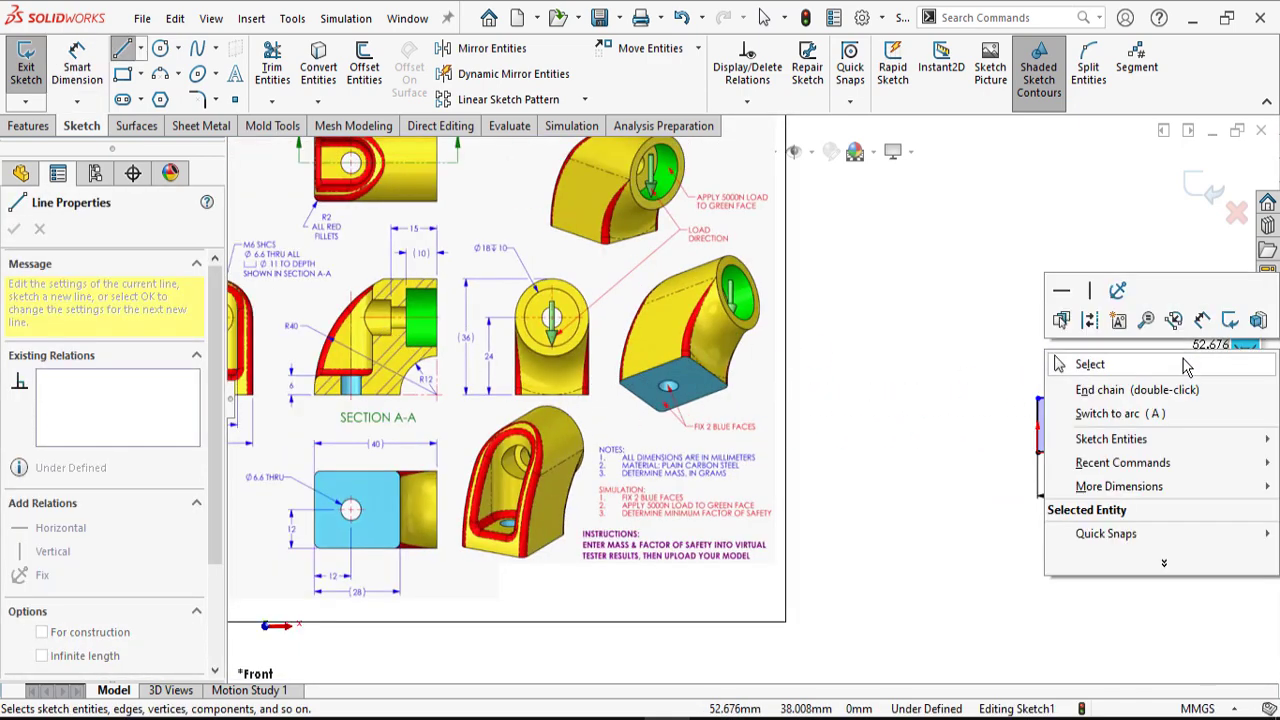
click(1185, 365)
- Sketch a horizontal line about 54 mm long above the profile and convert it to construction geometry
key(l)
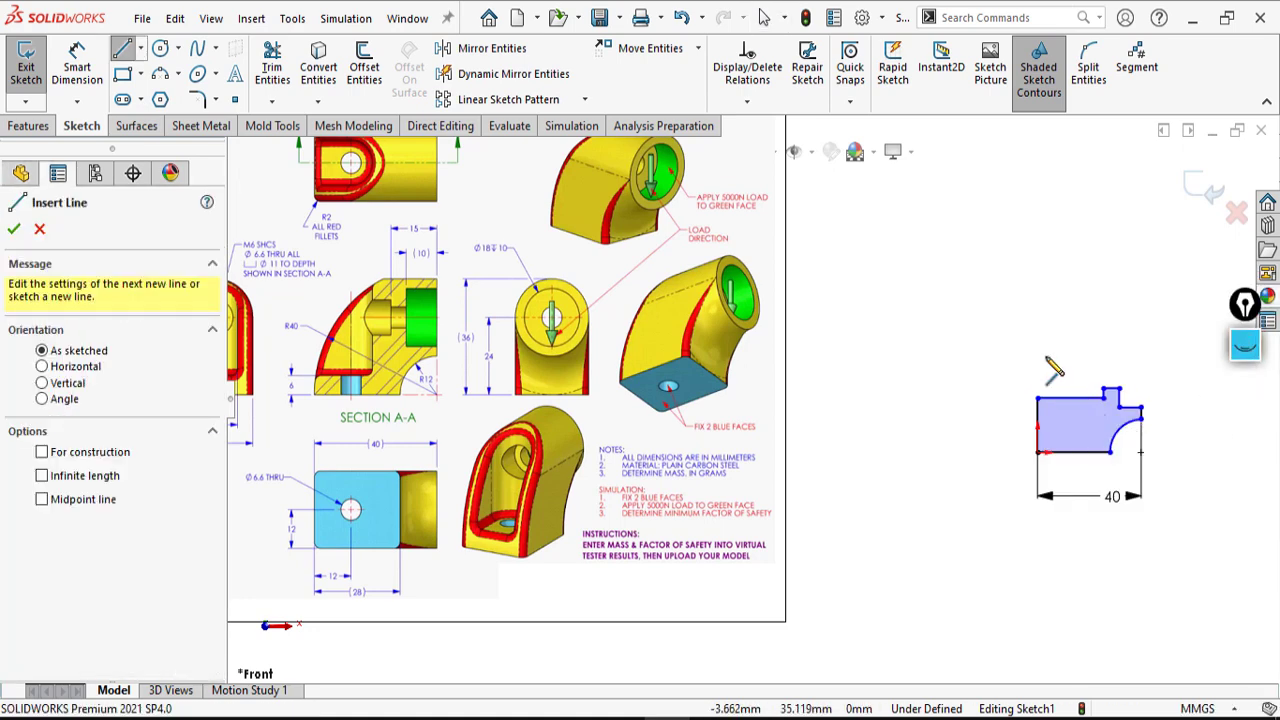
click(1028, 356)
click(1167, 357)
right_click(1170, 355)
click(1080, 371)
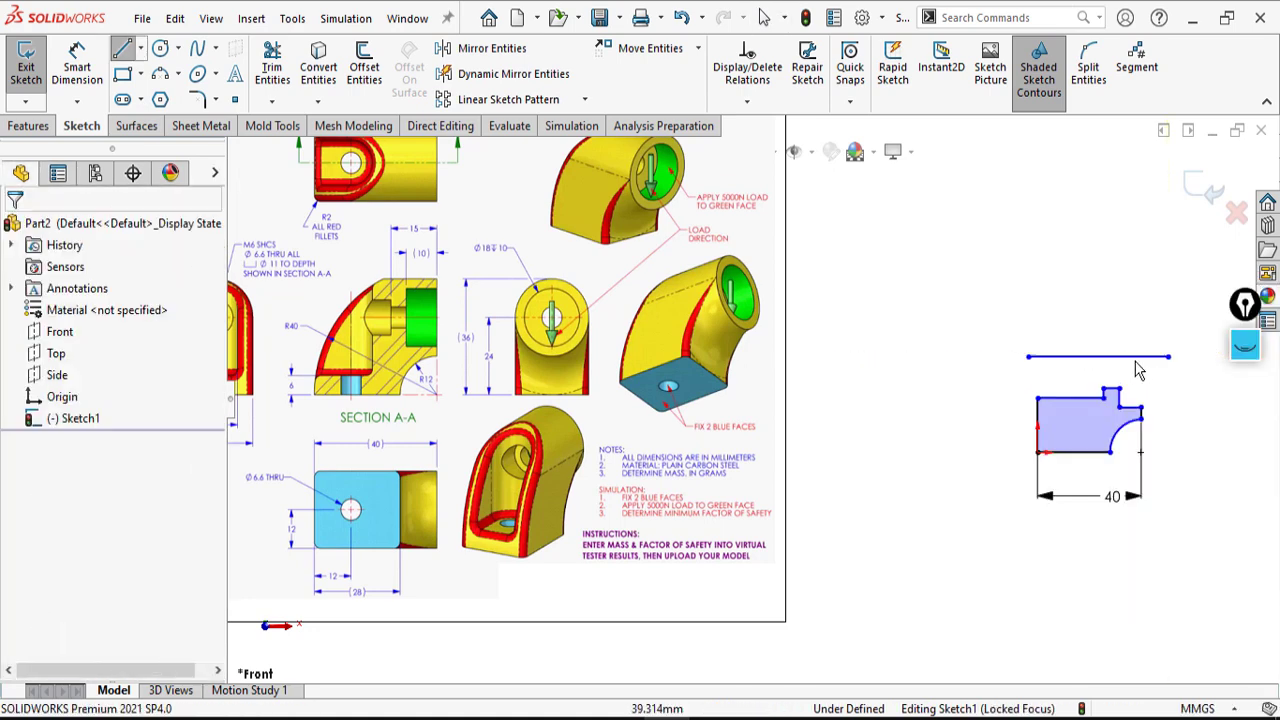
click(1138, 355)
click(1062, 298)
- Dimension the construction line's height above the profile's base line as 24 mm
key(z)
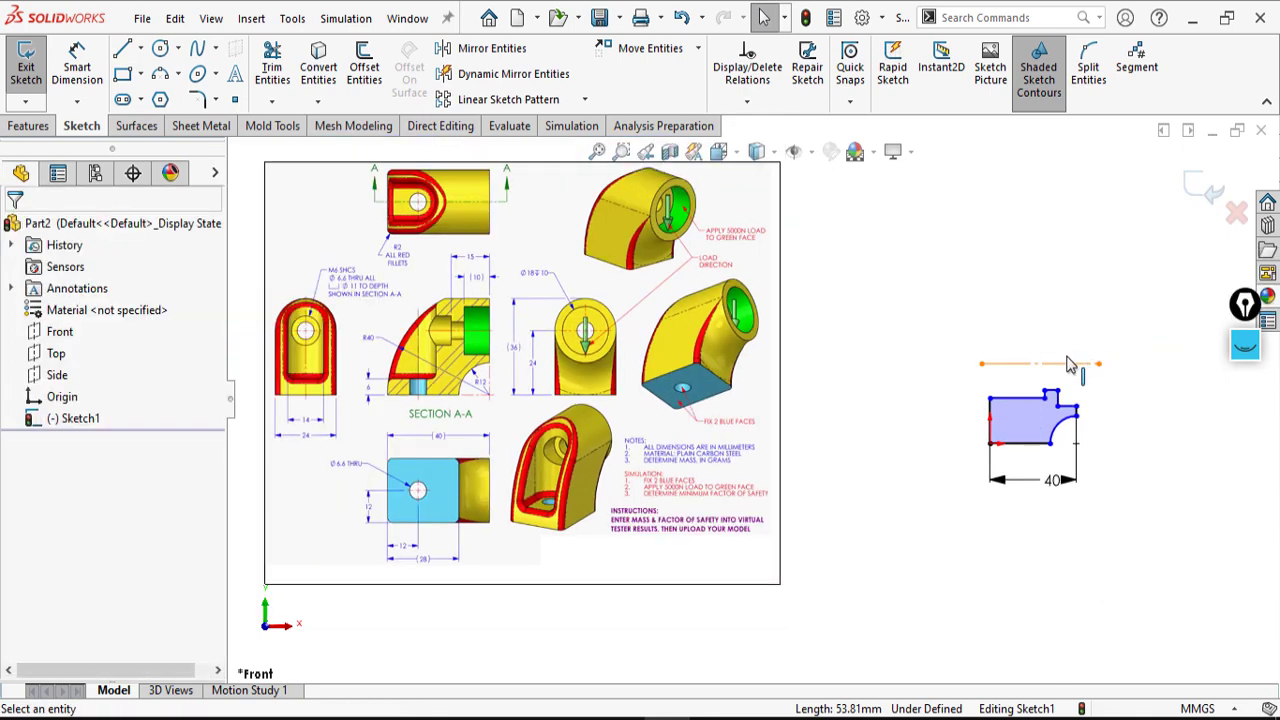
right_drag(943, 492, 943, 400)
scroll(556, 388, down, 2)
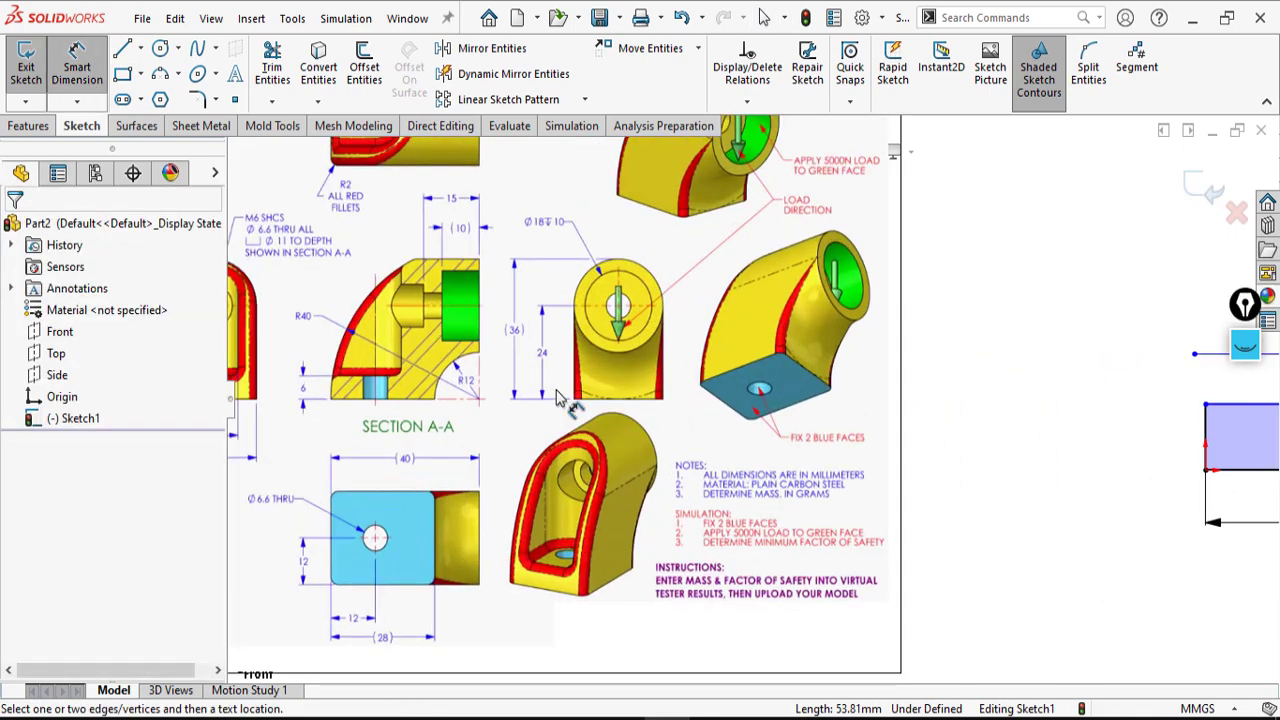
scroll(553, 385, up, 1)
scroll(514, 362, down, 2)
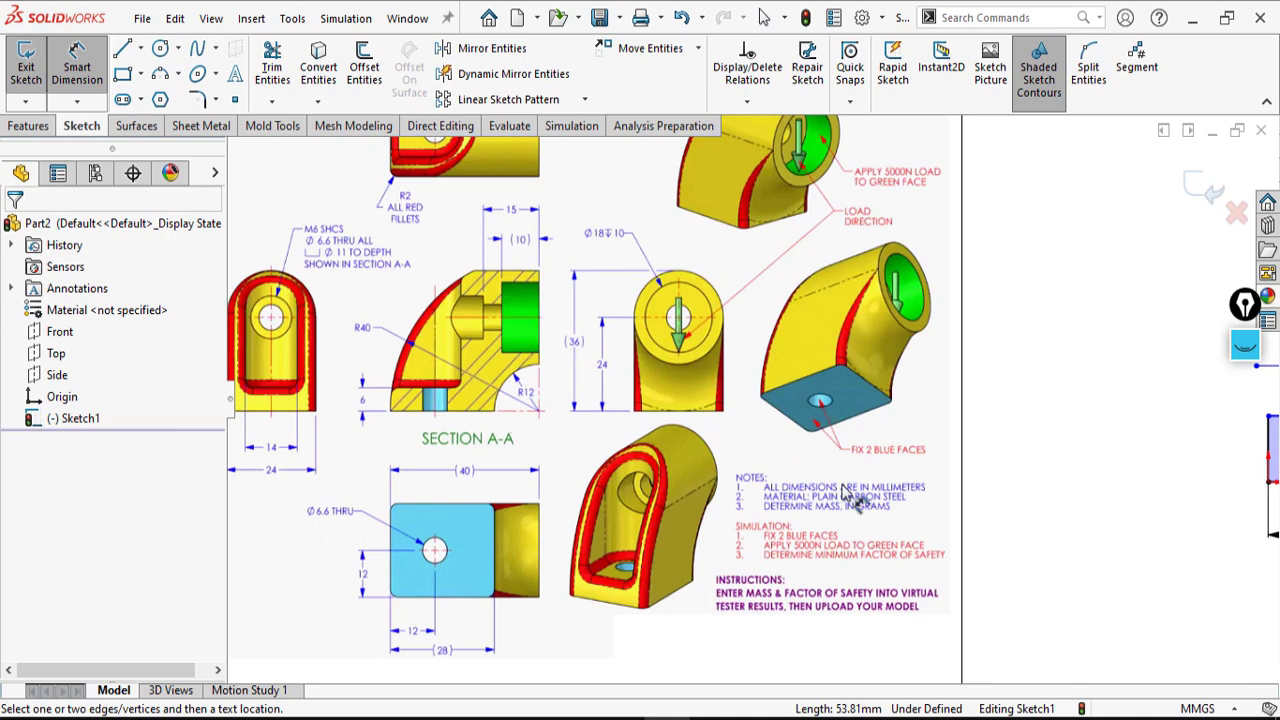
key(f)
click(1062, 380)
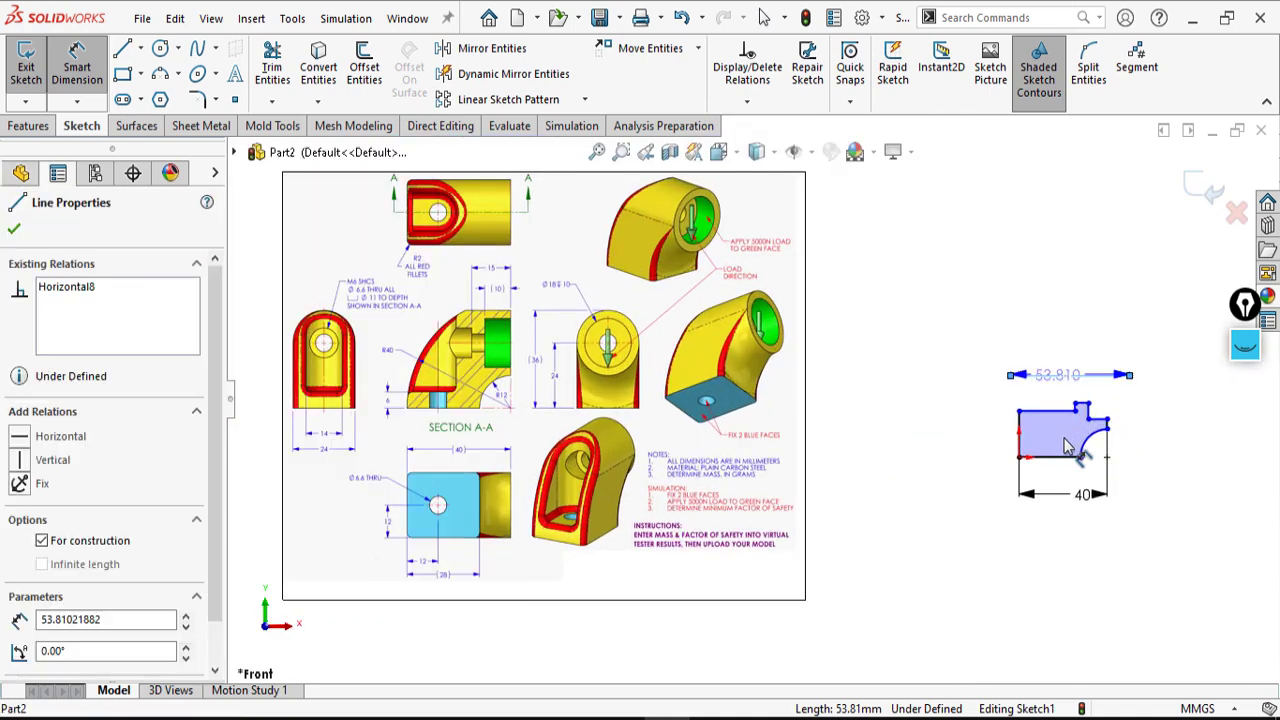
click(1095, 457)
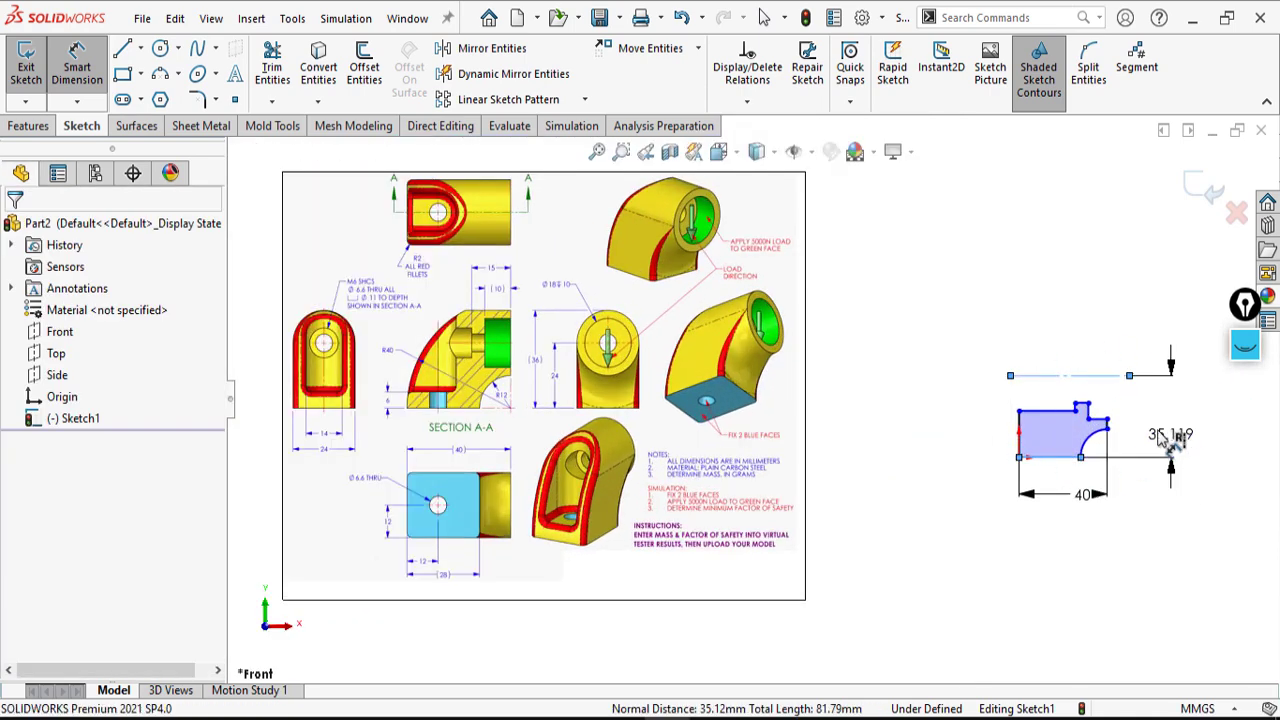
click(1168, 438)
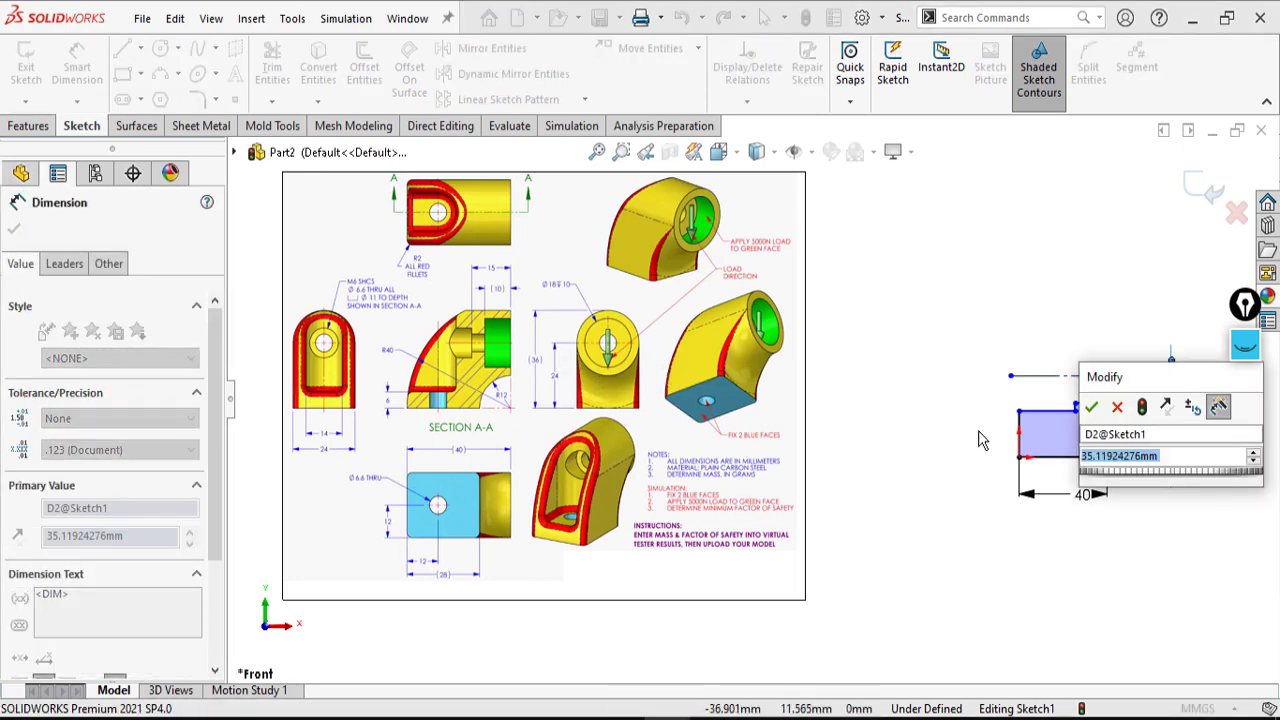
text(24)
key(Return)
- Dimension the radius of the quarter arc at the profile's lower corner as 12 mm
scroll(1060, 408, down, 1)
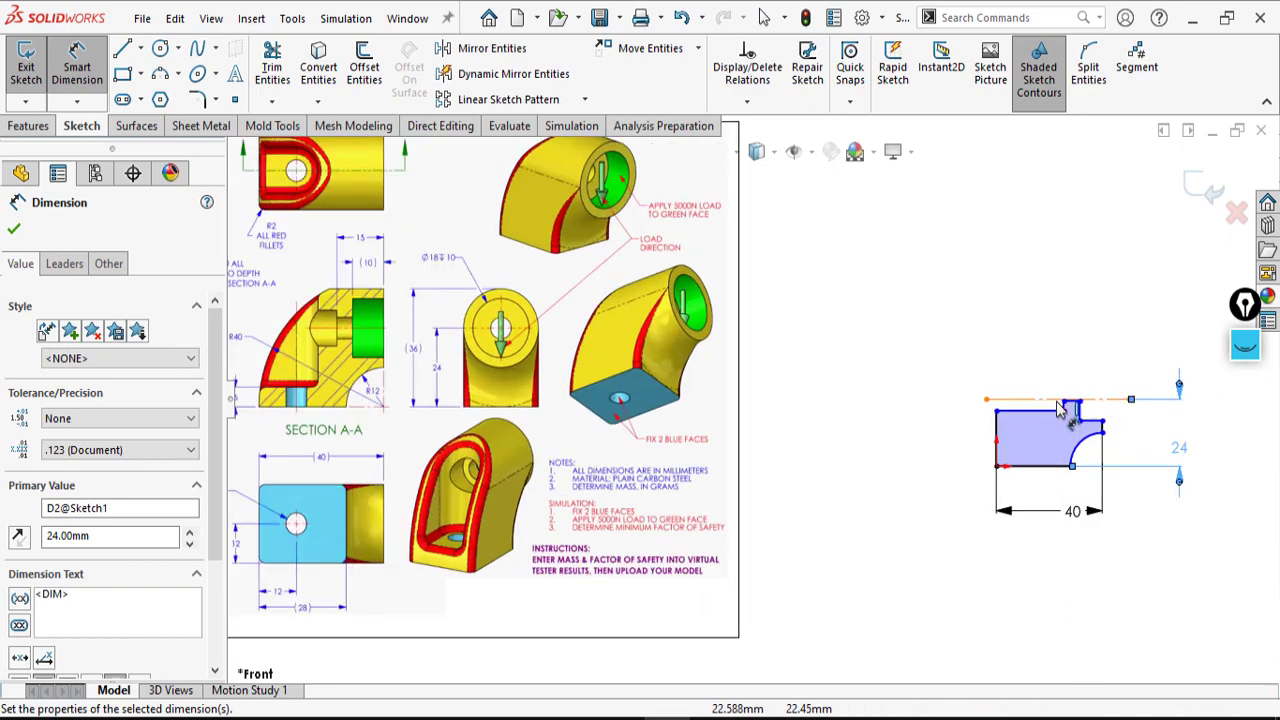
scroll(1020, 405, up, 2)
scroll(575, 415, down, 4)
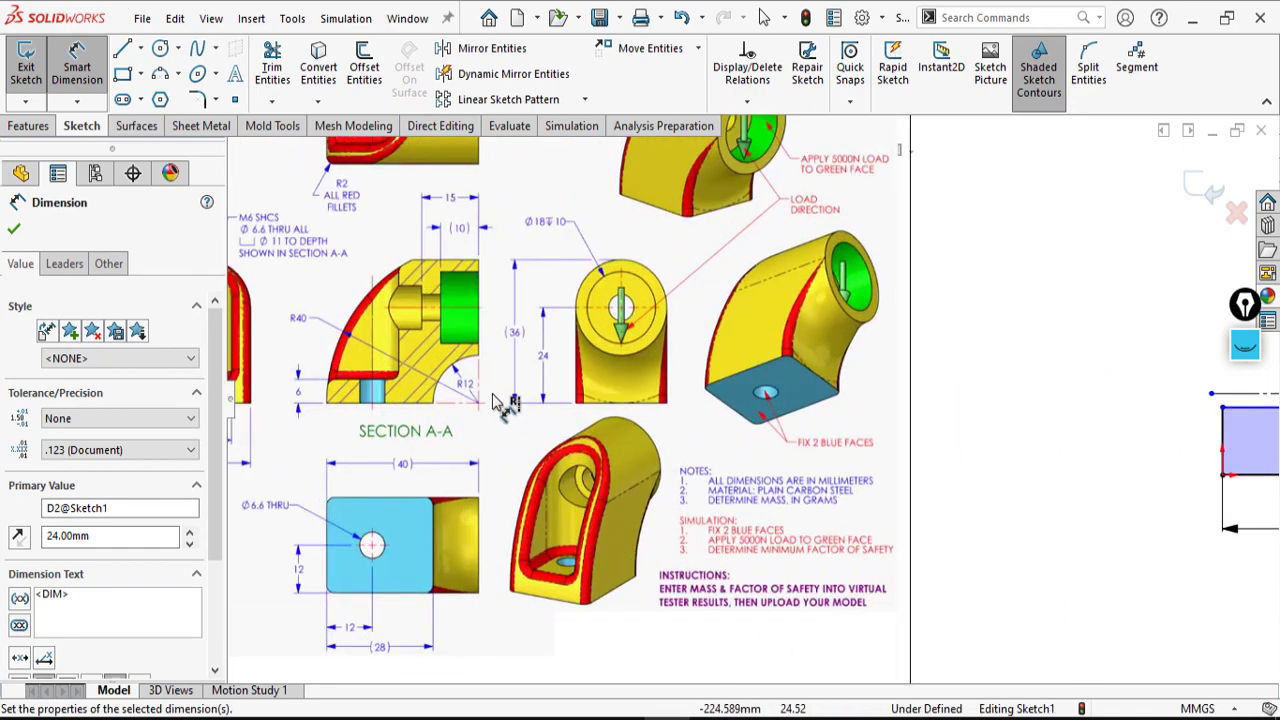
scroll(1086, 417, up, 3)
scroll(1128, 410, down, 4)
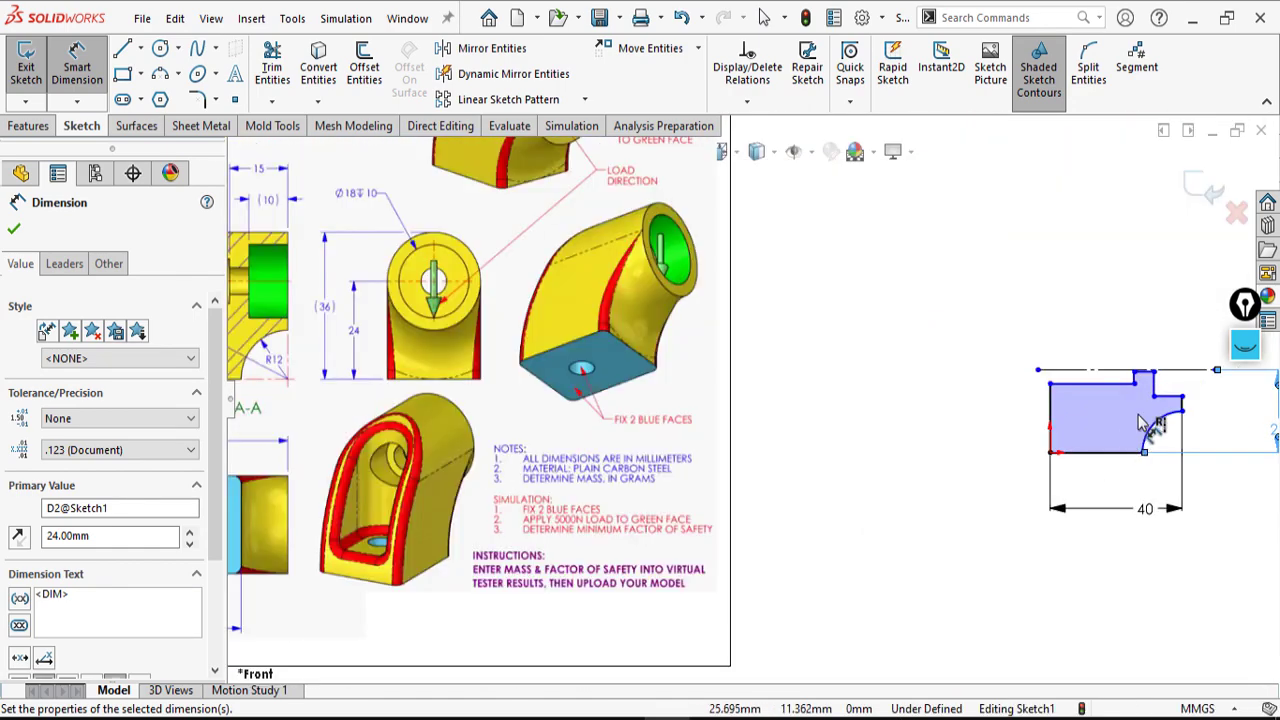
click(1118, 455)
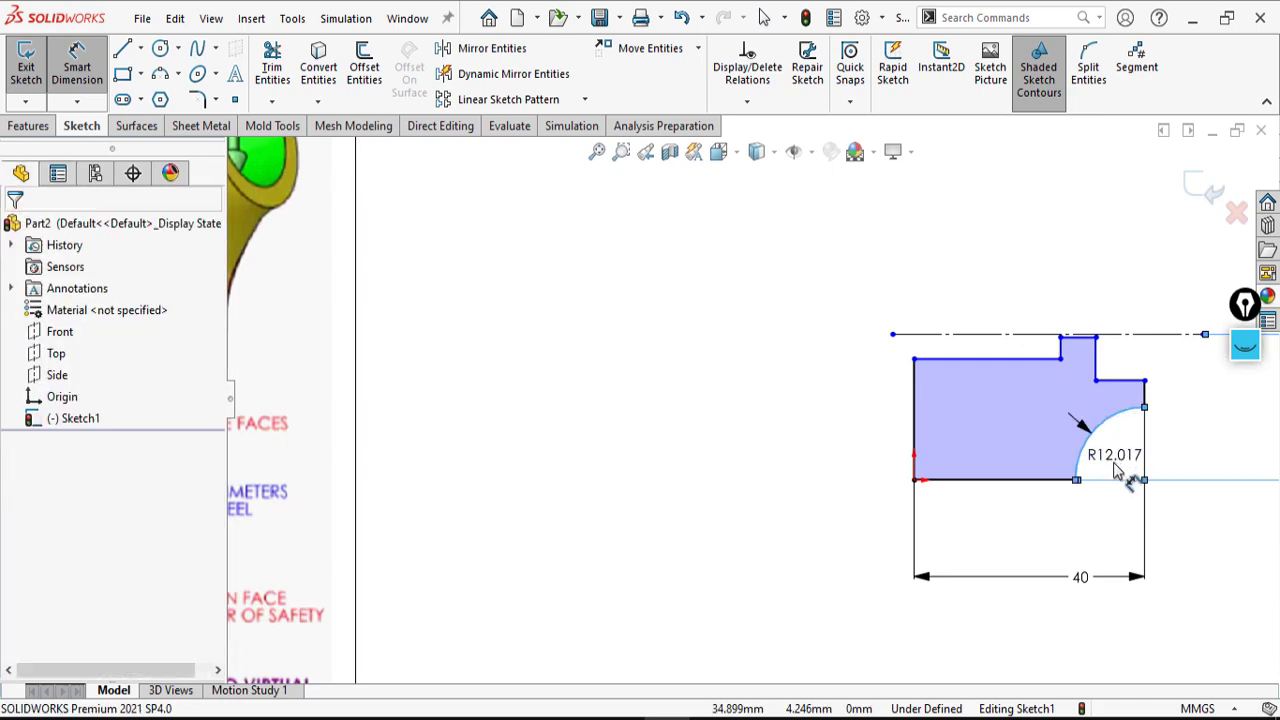
click(1128, 476)
text(12)
key(Return)
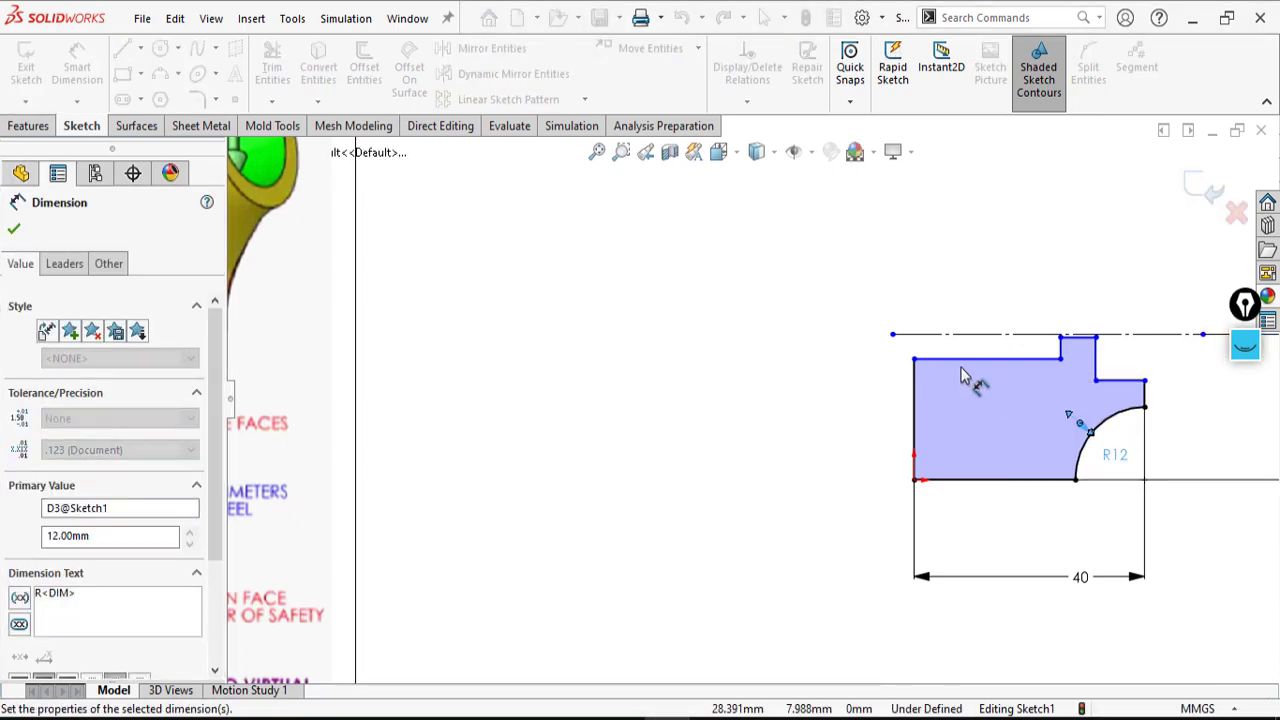
- Dimension the length of the short horizontal step edge above the arc as 10 mm, following the reference section view
scroll(970, 392, up, 2)
scroll(965, 400, up, 3)
scroll(455, 272, down, 4)
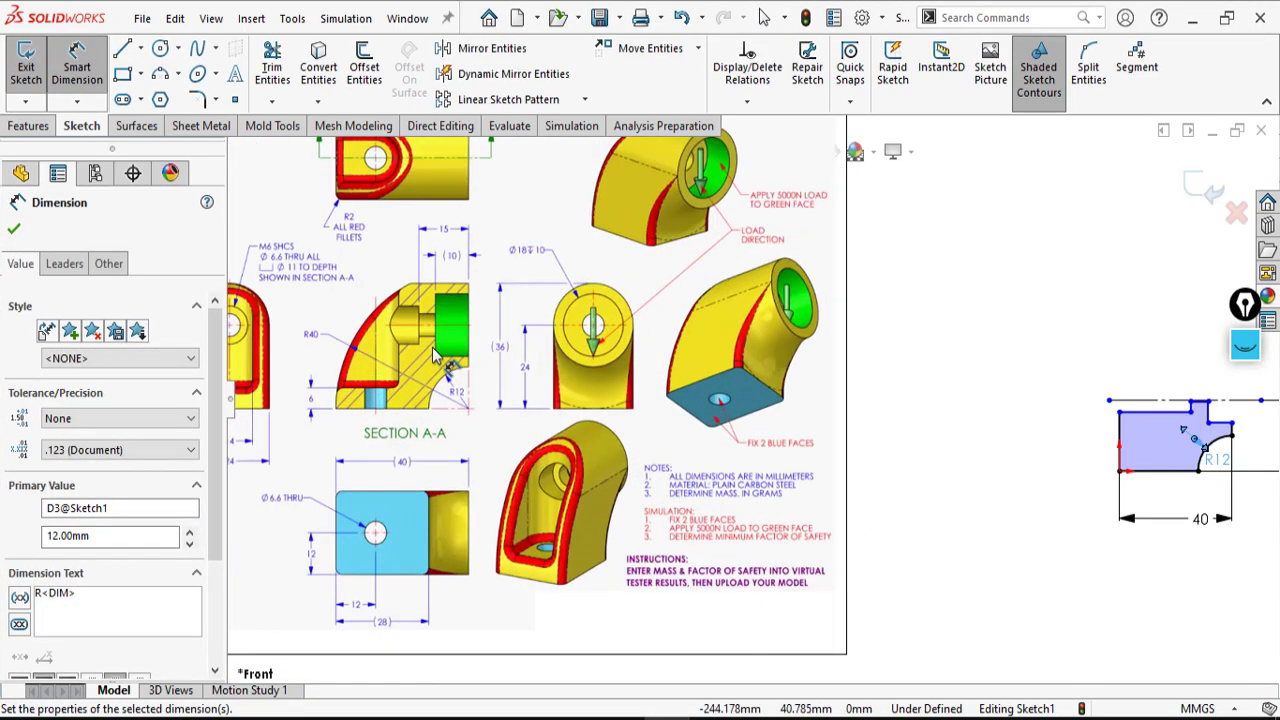
scroll(410, 300, down, 2)
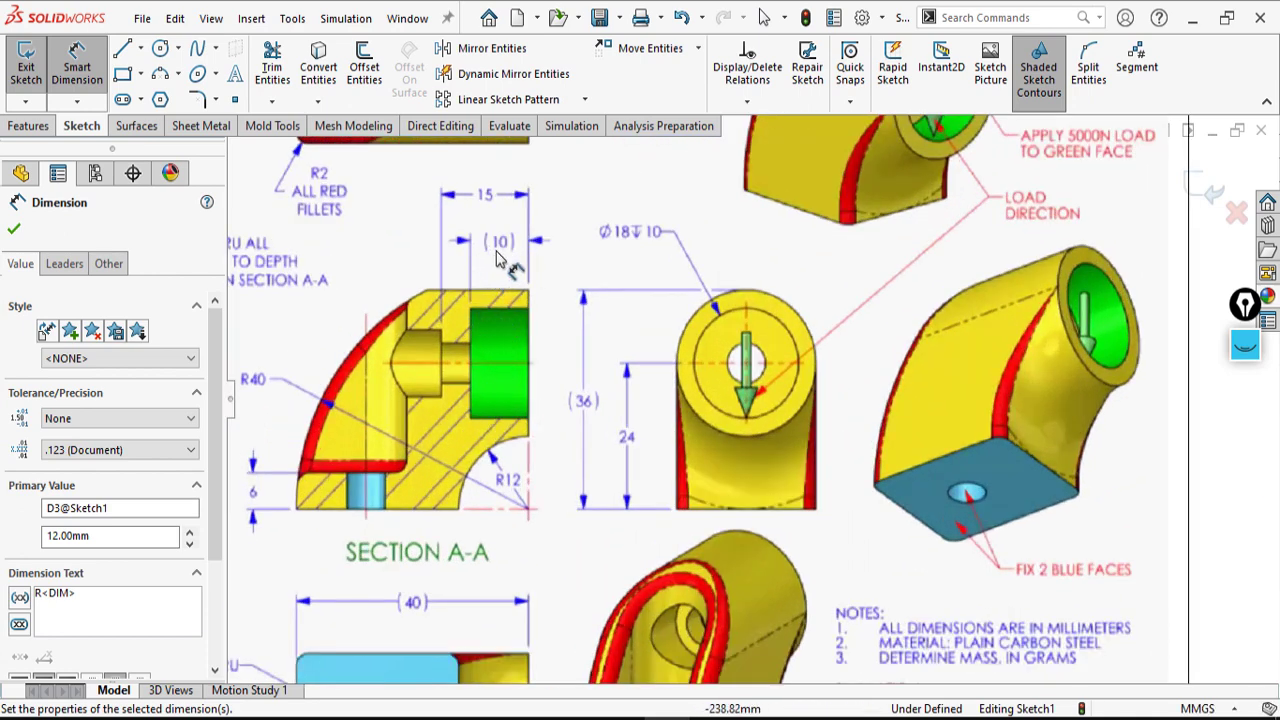
scroll(550, 248, up, 1)
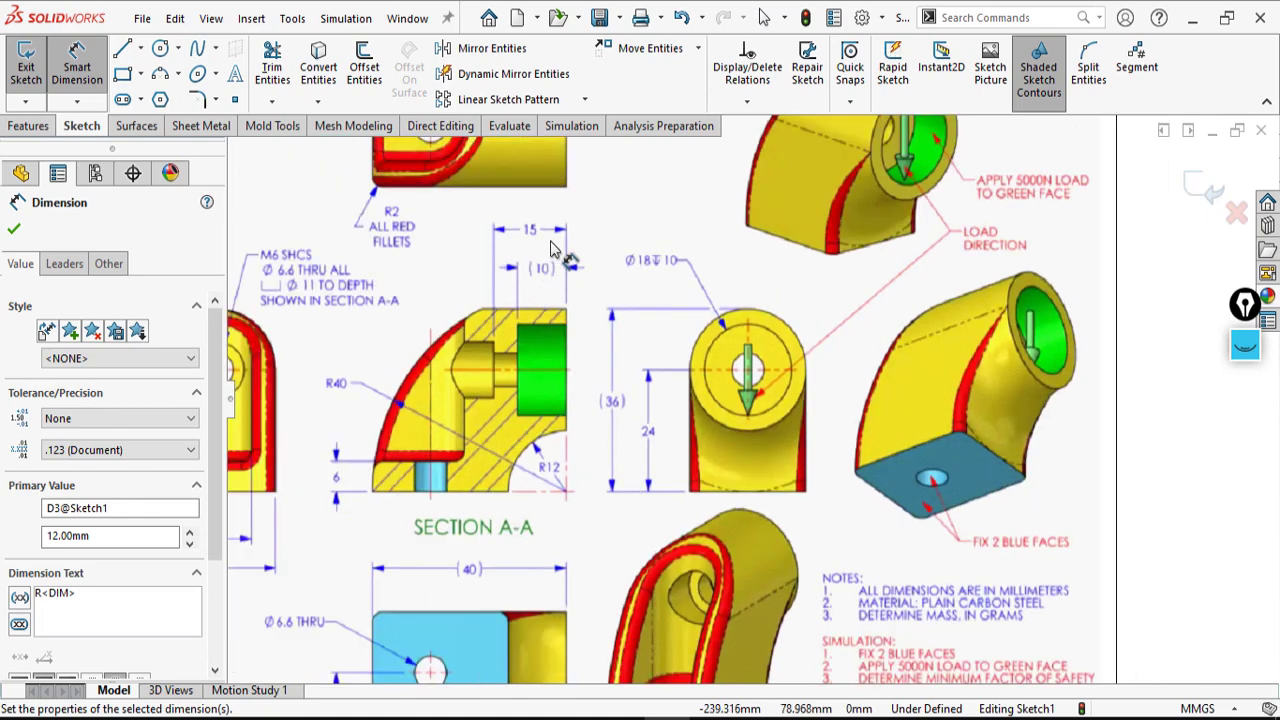
scroll(620, 367, up, 5)
scroll(958, 450, down, 8)
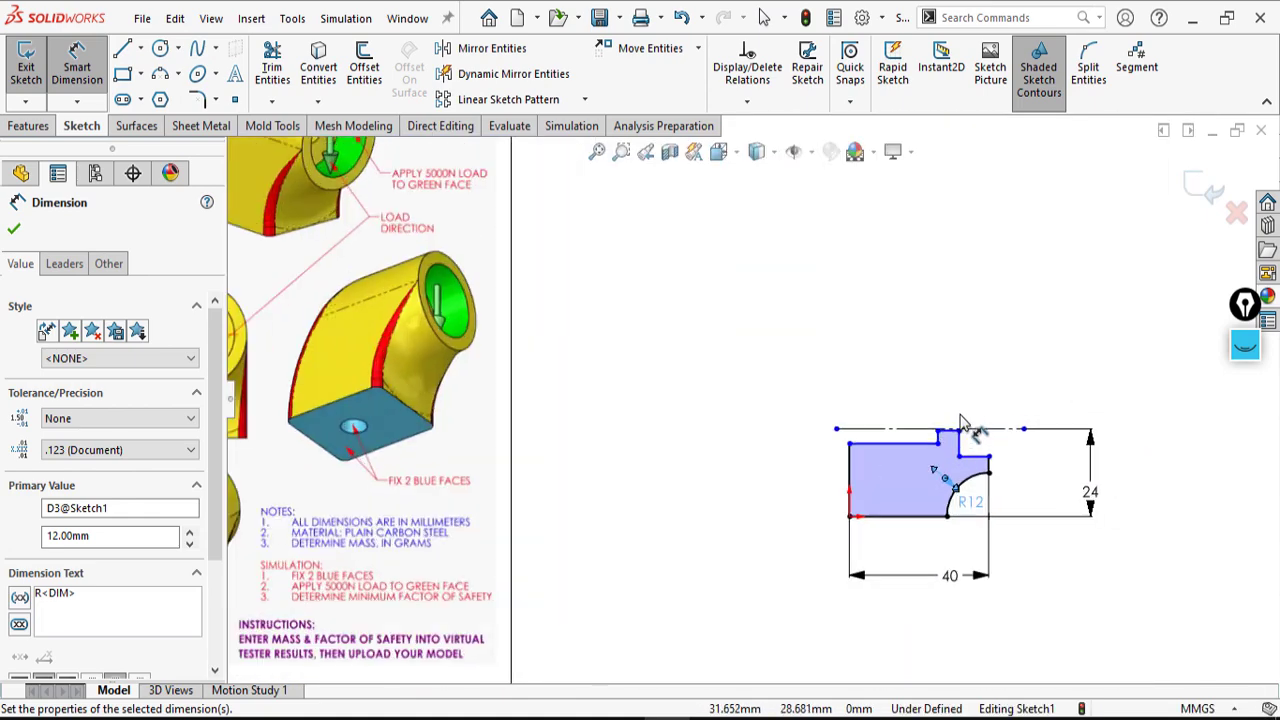
scroll(958, 450, down, 2)
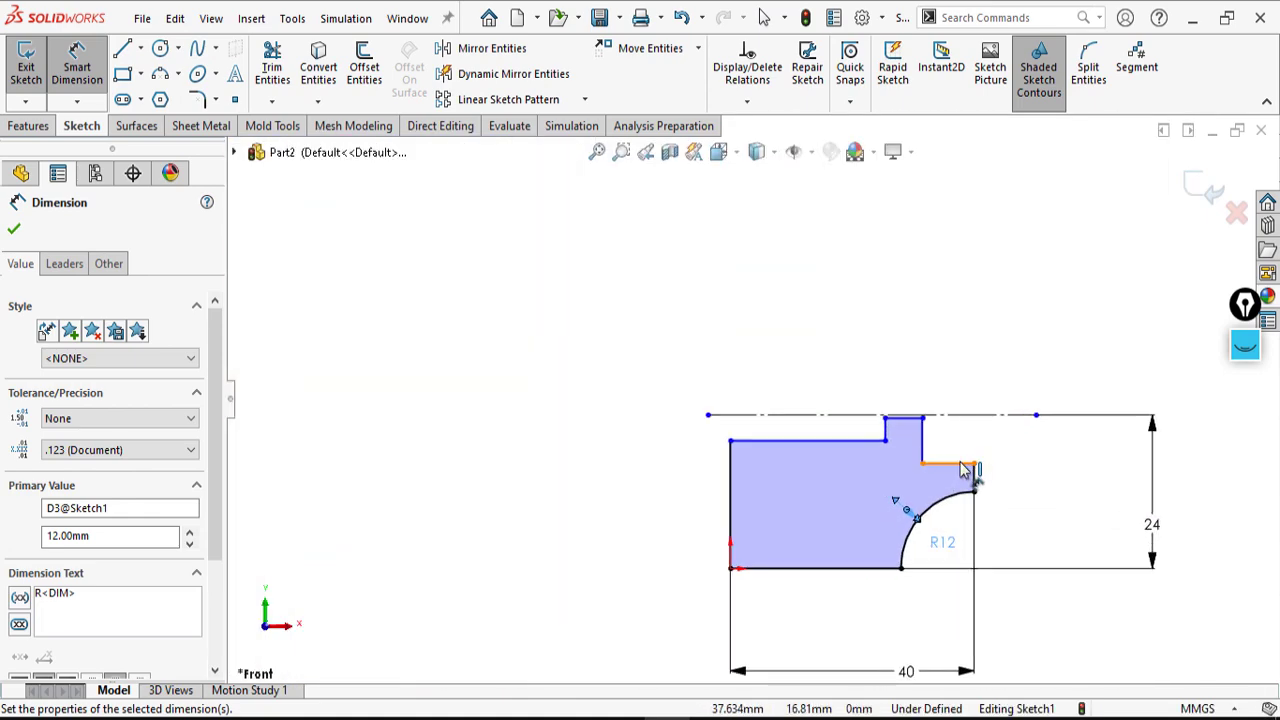
click(960, 463)
click(966, 402)
text(10)
key(Return)
- Dimension the distance from the raised step's inner vertical edge to the profile's outer vertical edge above the arc as 15 mm
scroll(923, 426, down, 2)
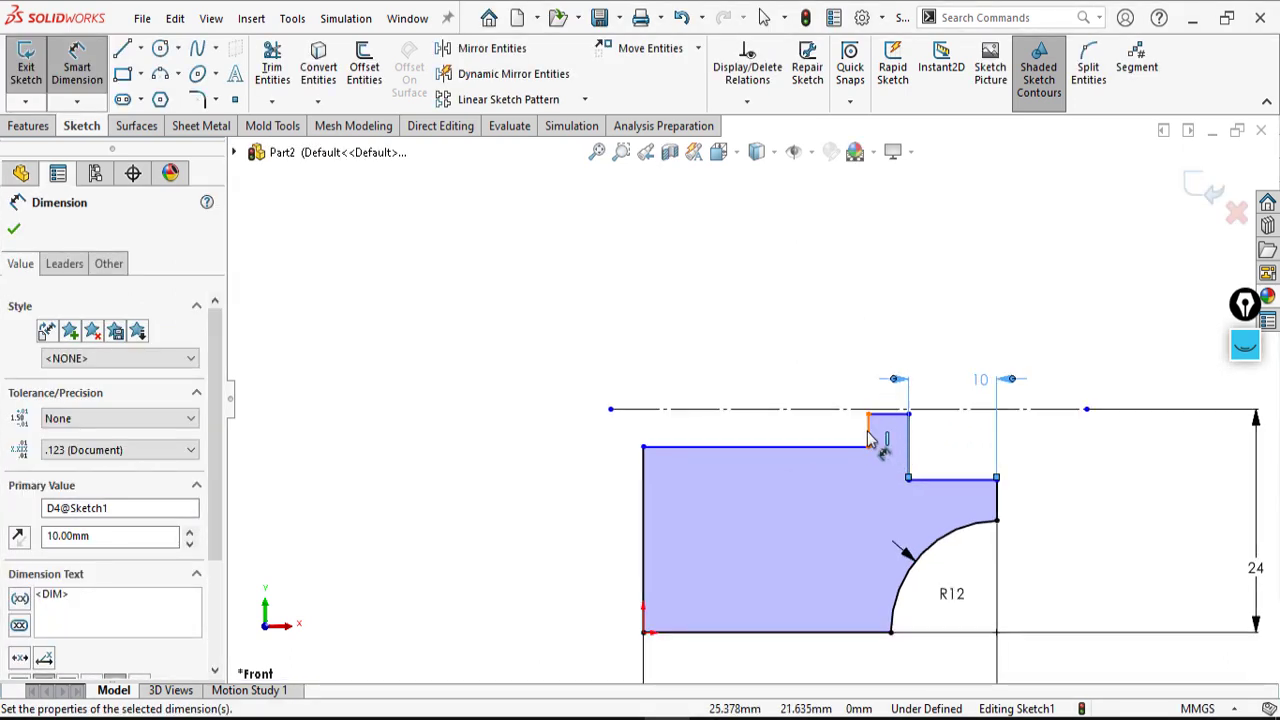
click(869, 430)
click(996, 520)
click(960, 350)
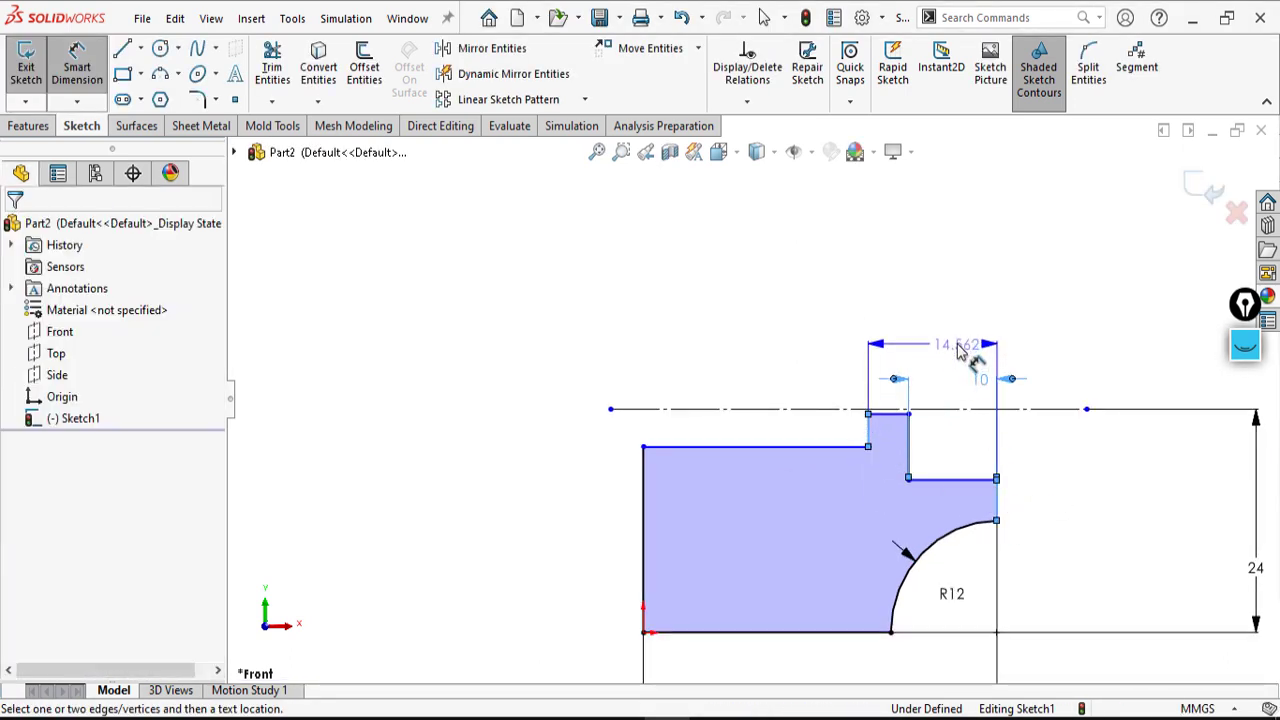
text(15)
key(Return)
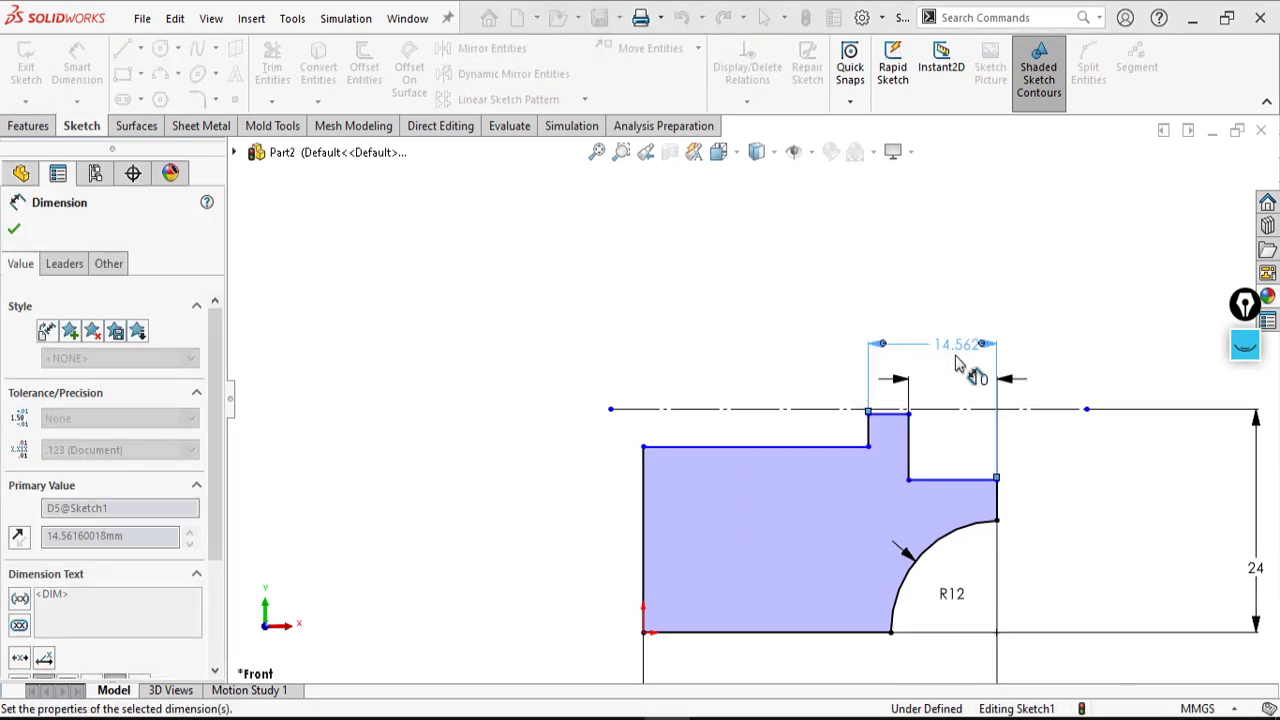
- Examine the reference drawing's section view and hole callouts for the bore and counterbore diameters
scroll(810, 462, up, 5)
scroll(555, 375, down, 5)
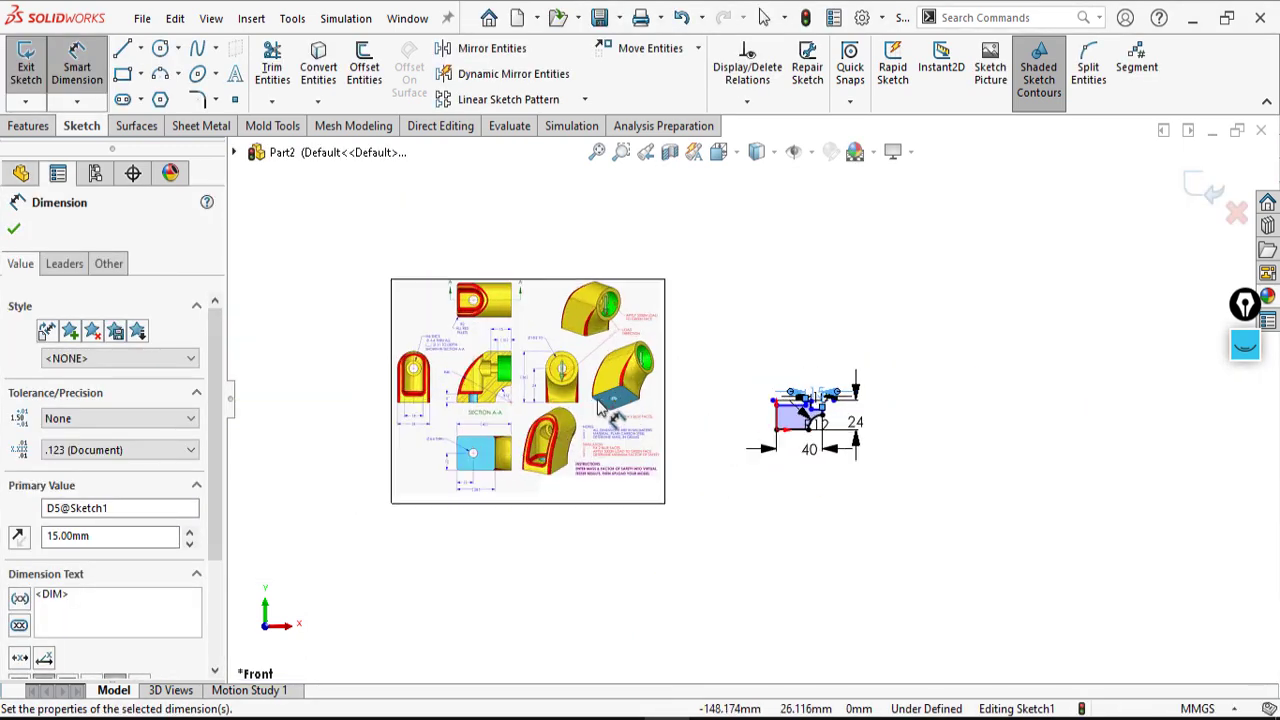
scroll(555, 372, down, 3)
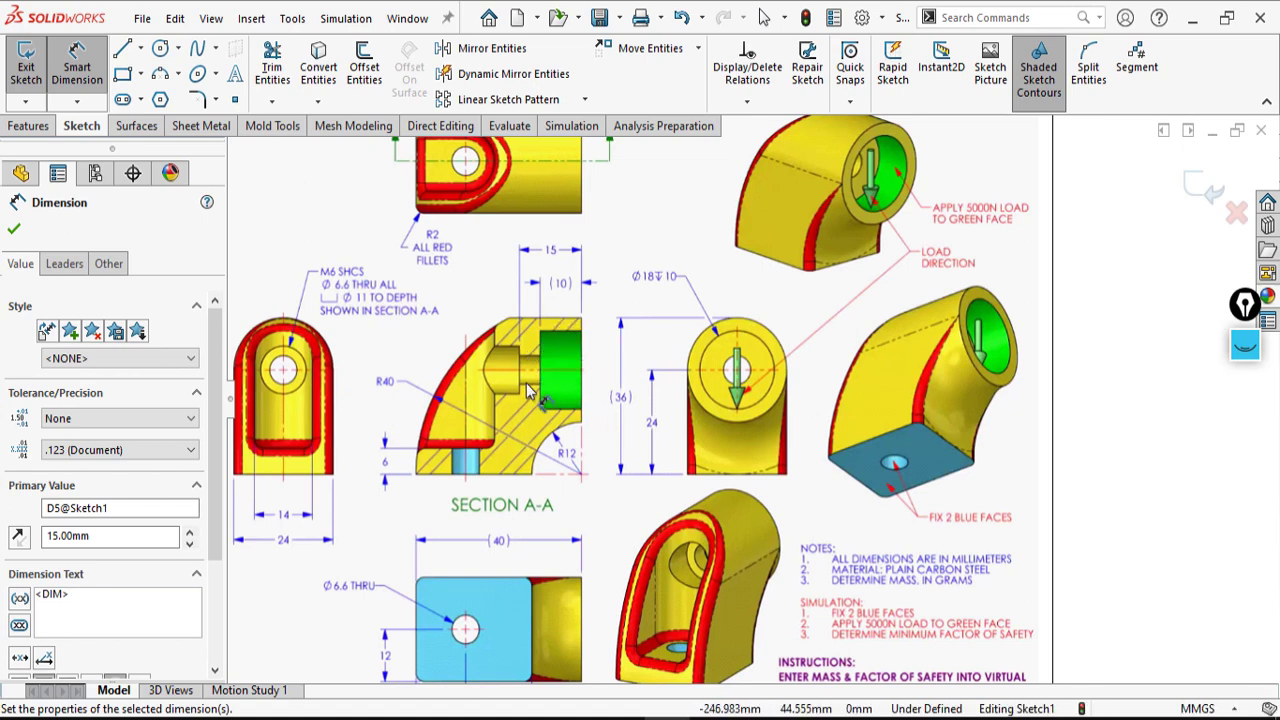
scroll(545, 375, down, 3)
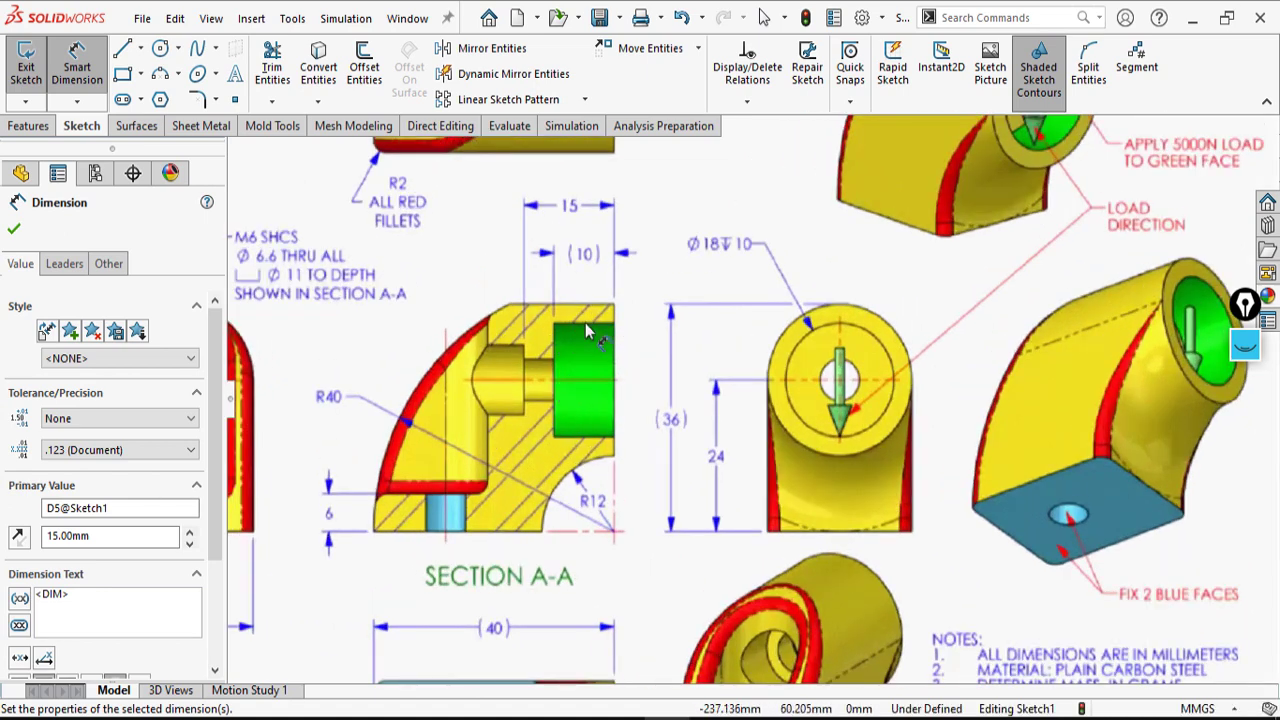
scroll(540, 375, up, 3)
scroll(510, 335, down, 2)
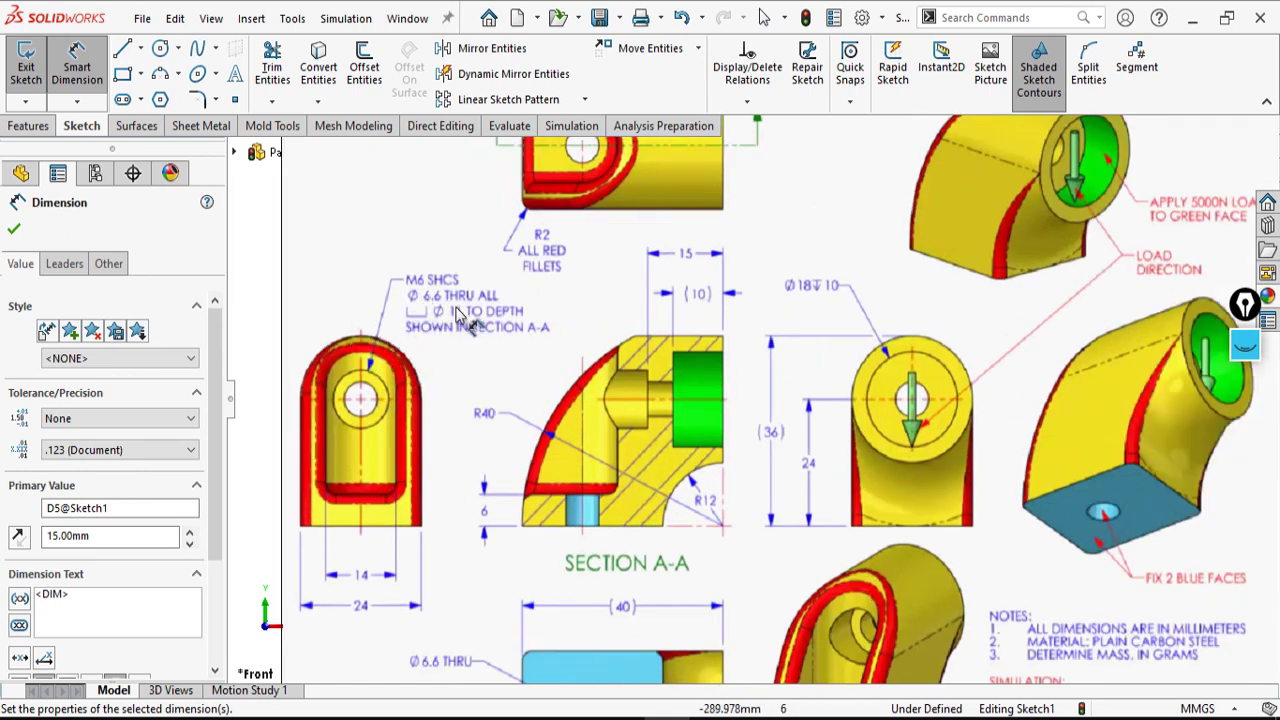
scroll(774, 374, up, 1)
scroll(802, 364, down, 1)
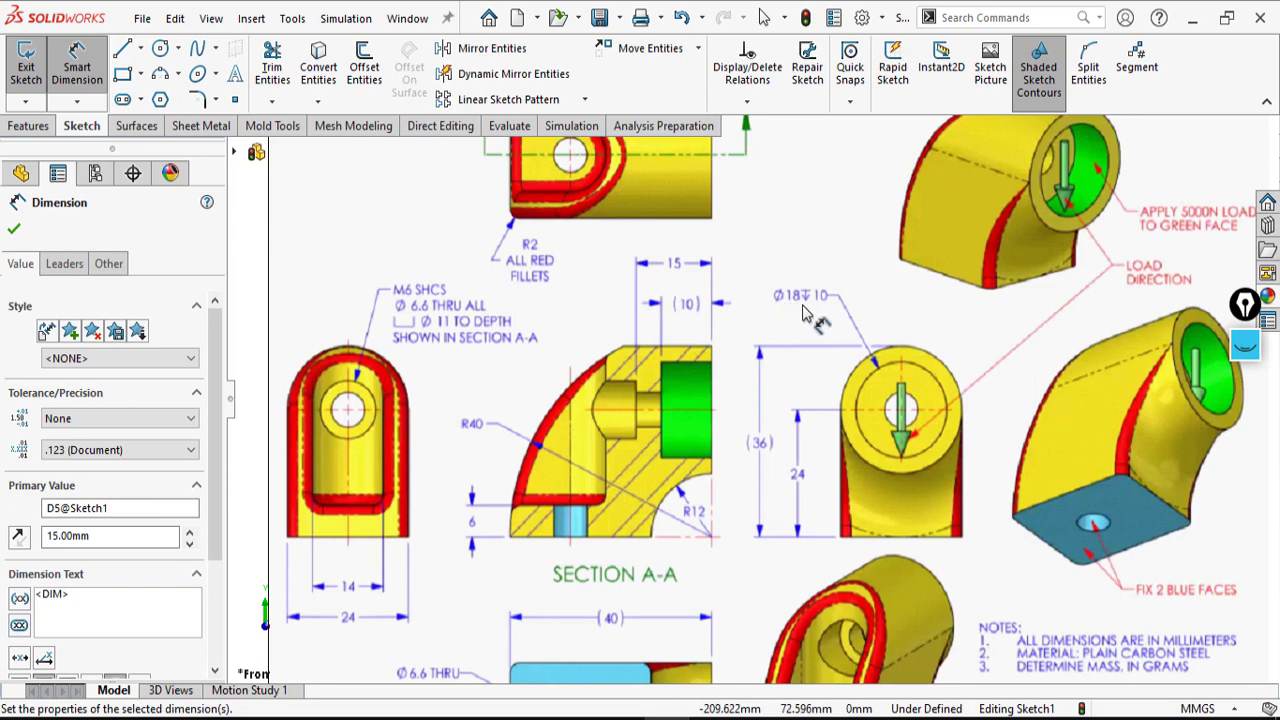
key(f)
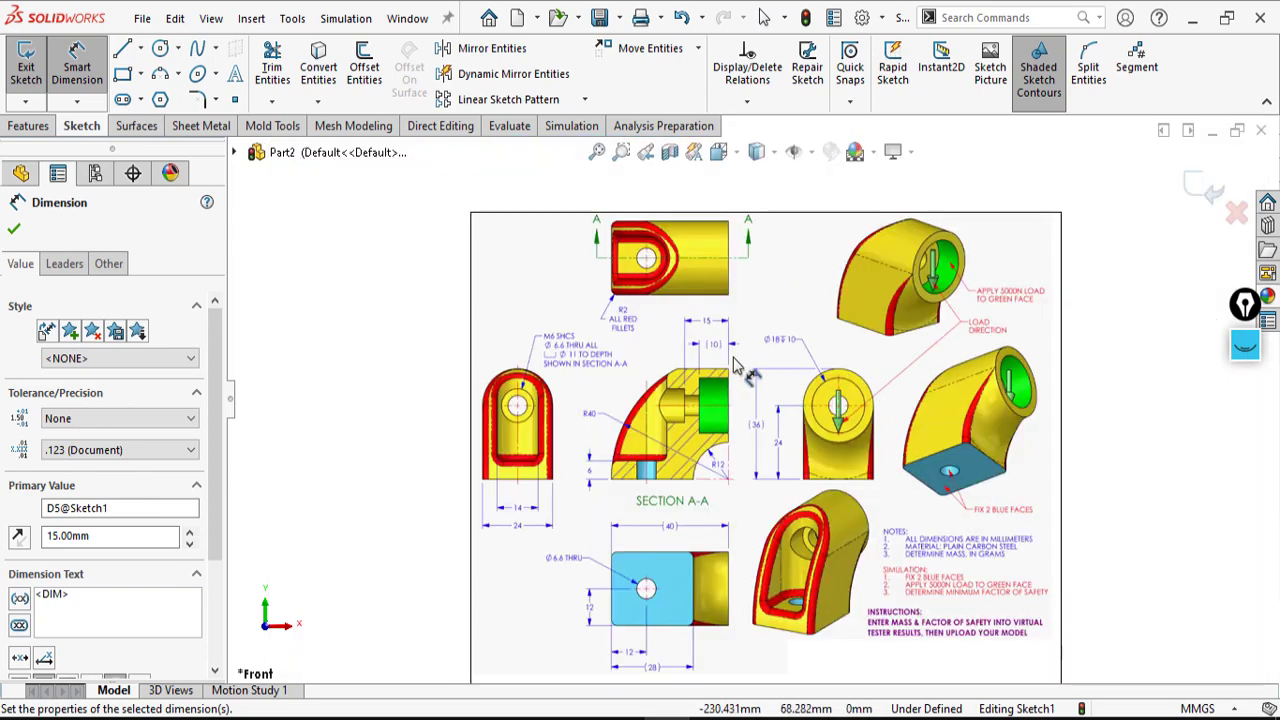
scroll(740, 392, up, 3)
scroll(925, 400, down, 4)
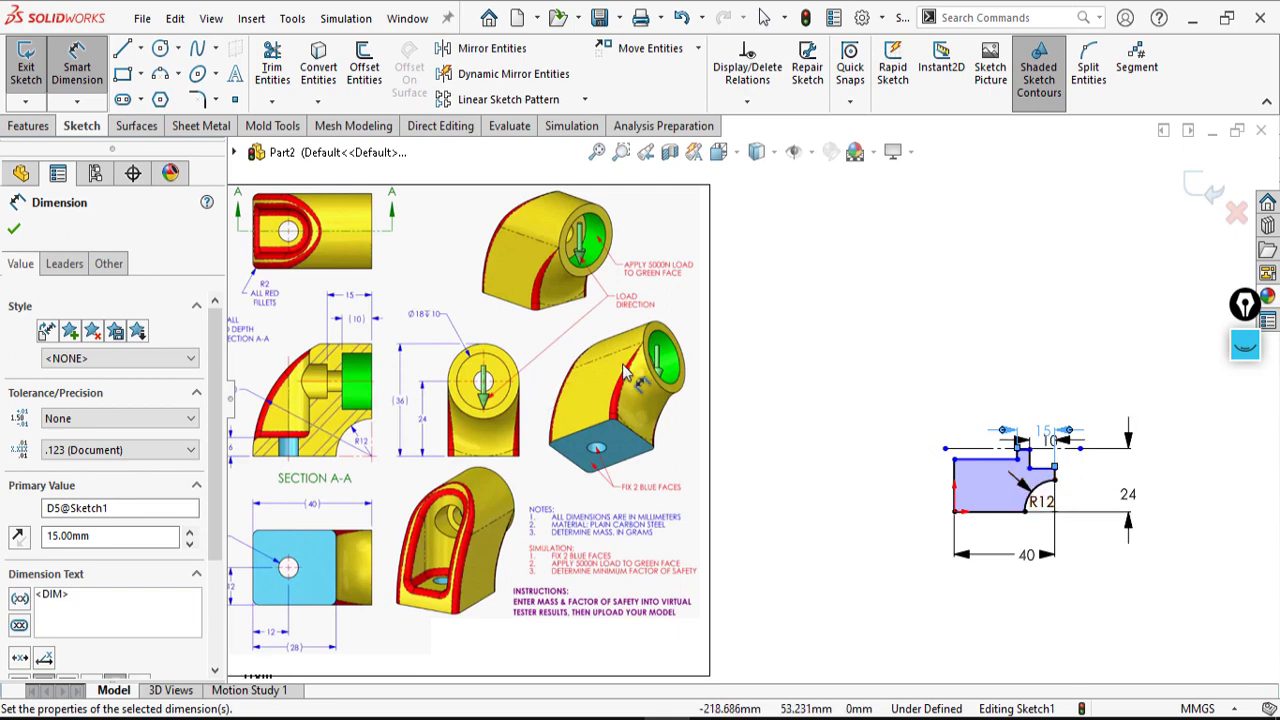
scroll(1098, 408, down, 3)
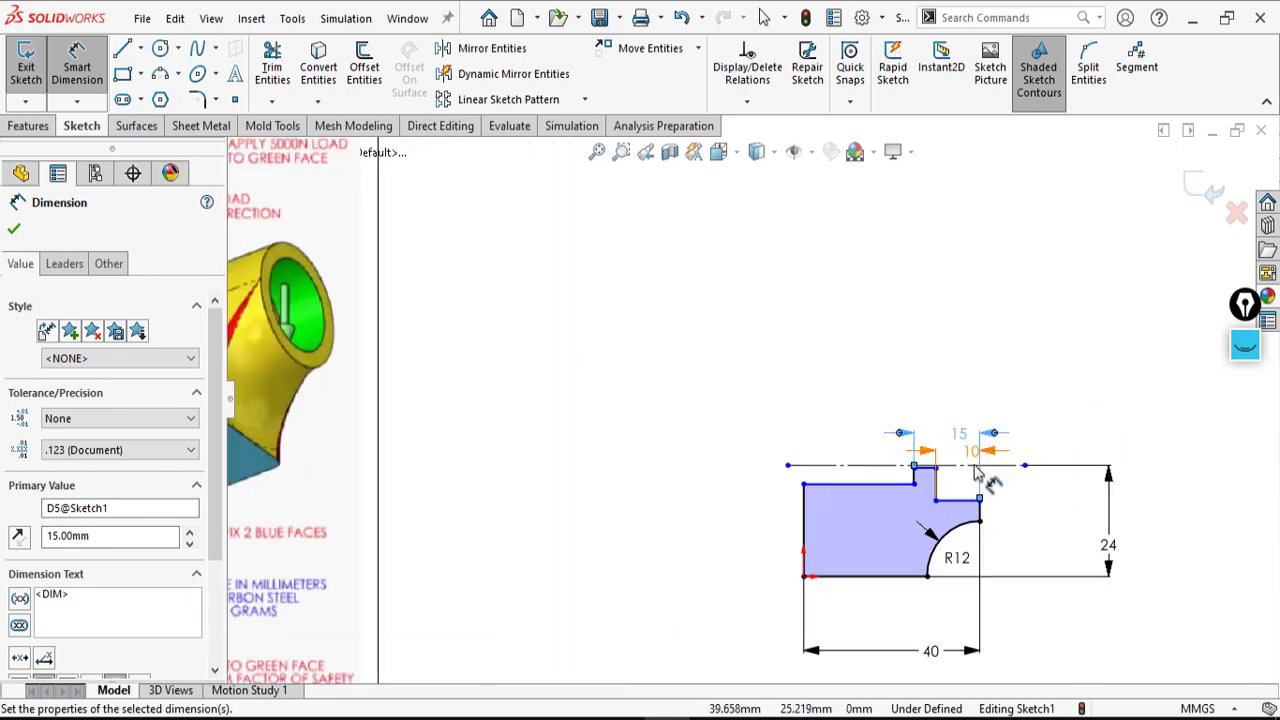
scroll(918, 500, up, 2)
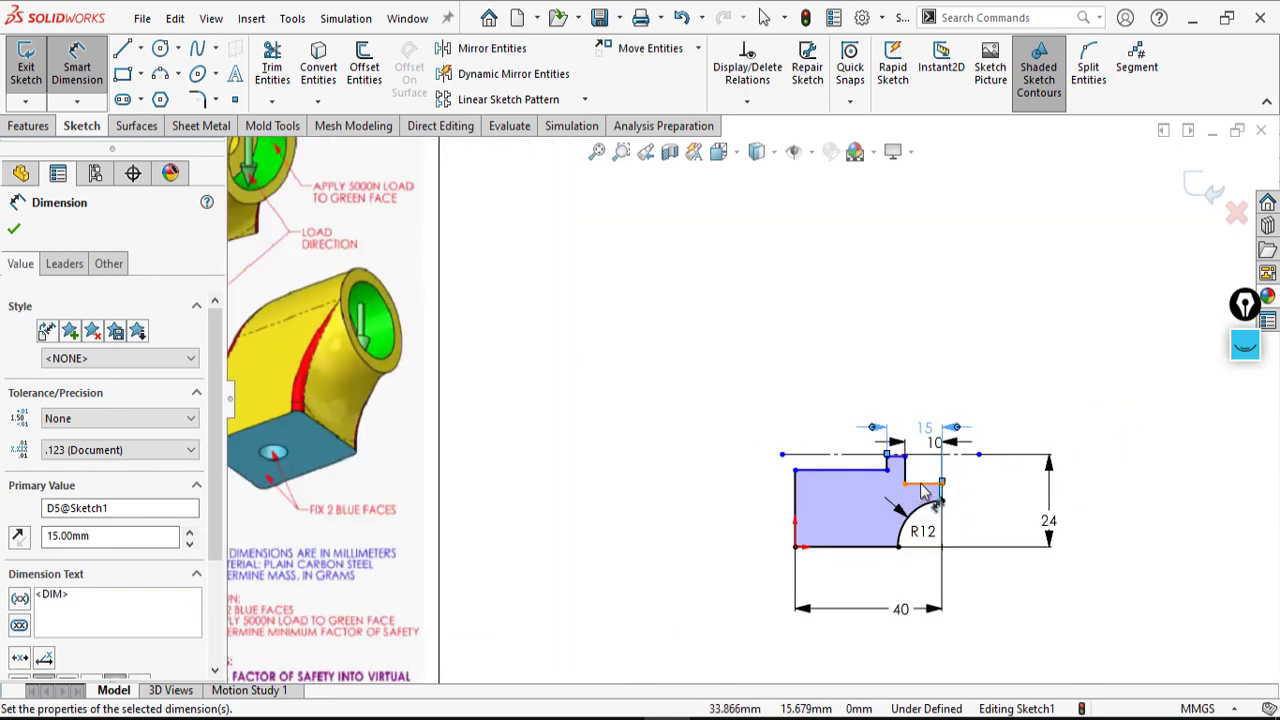
click(924, 486)
scroll(920, 470, down, 2)
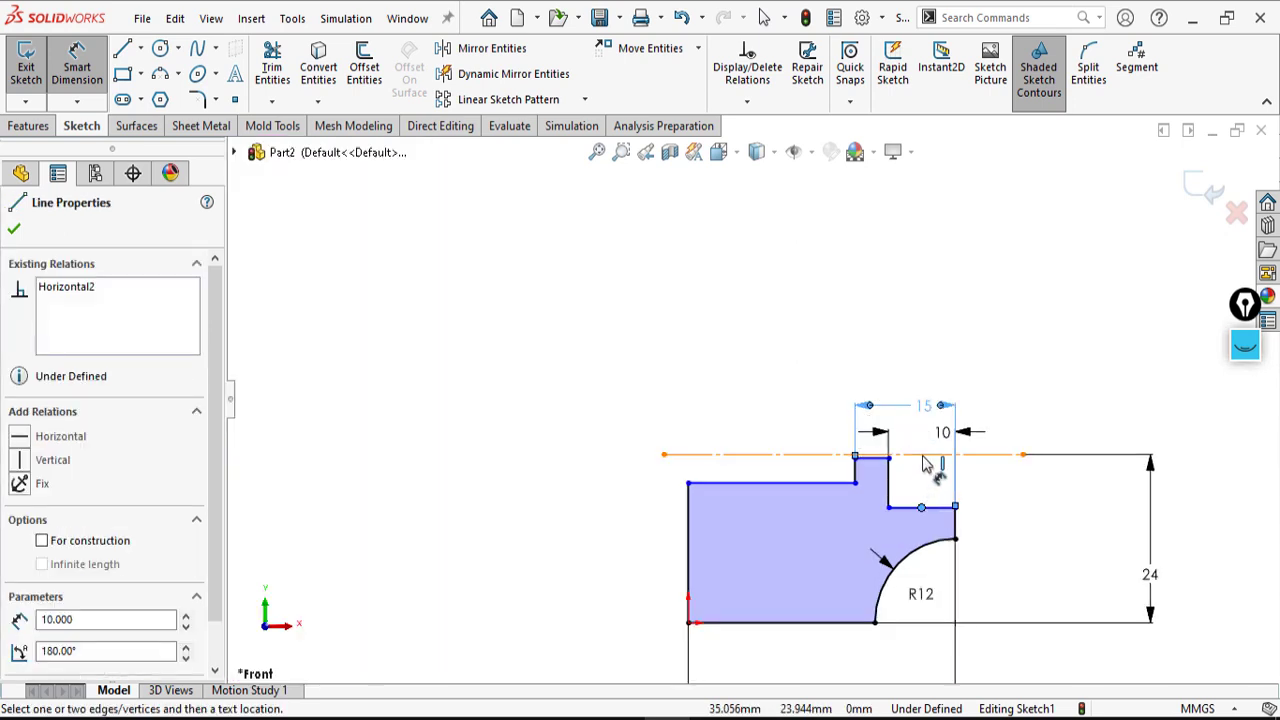
key(Escape)
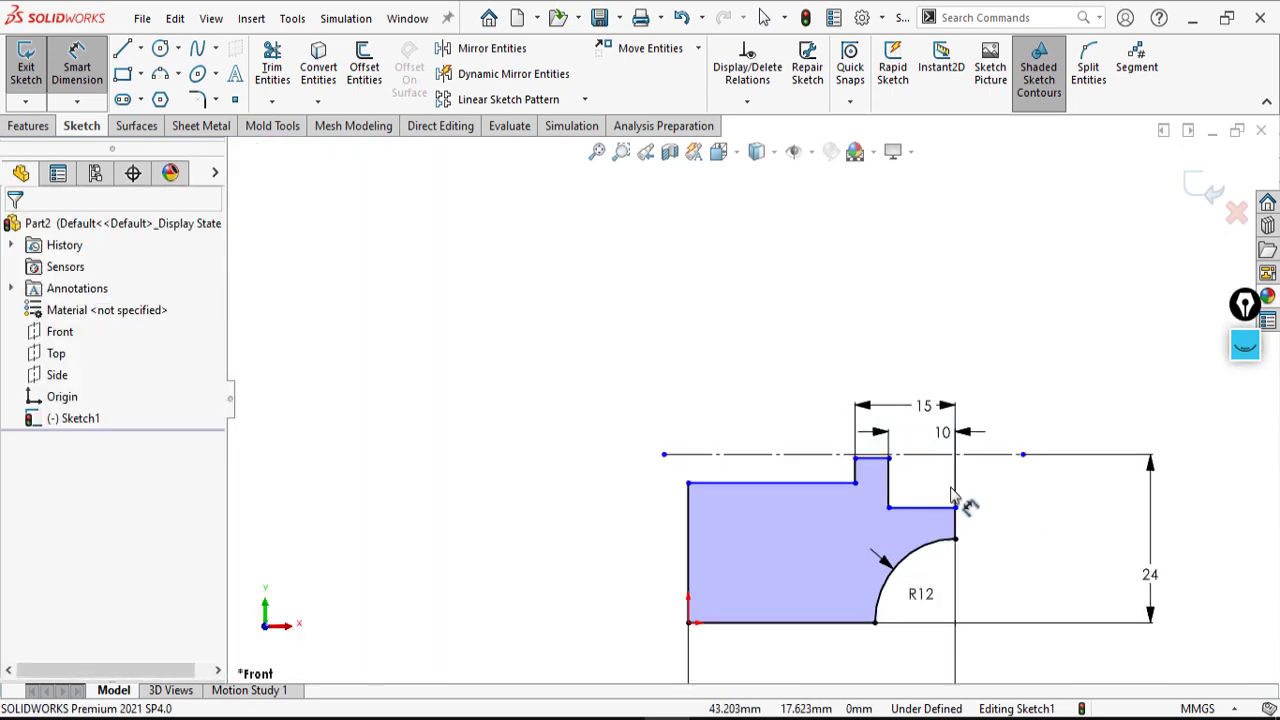
- Dimension the short horizontal step edge above the arc about the construction centreline as an 18 mm diameter
click(935, 456)
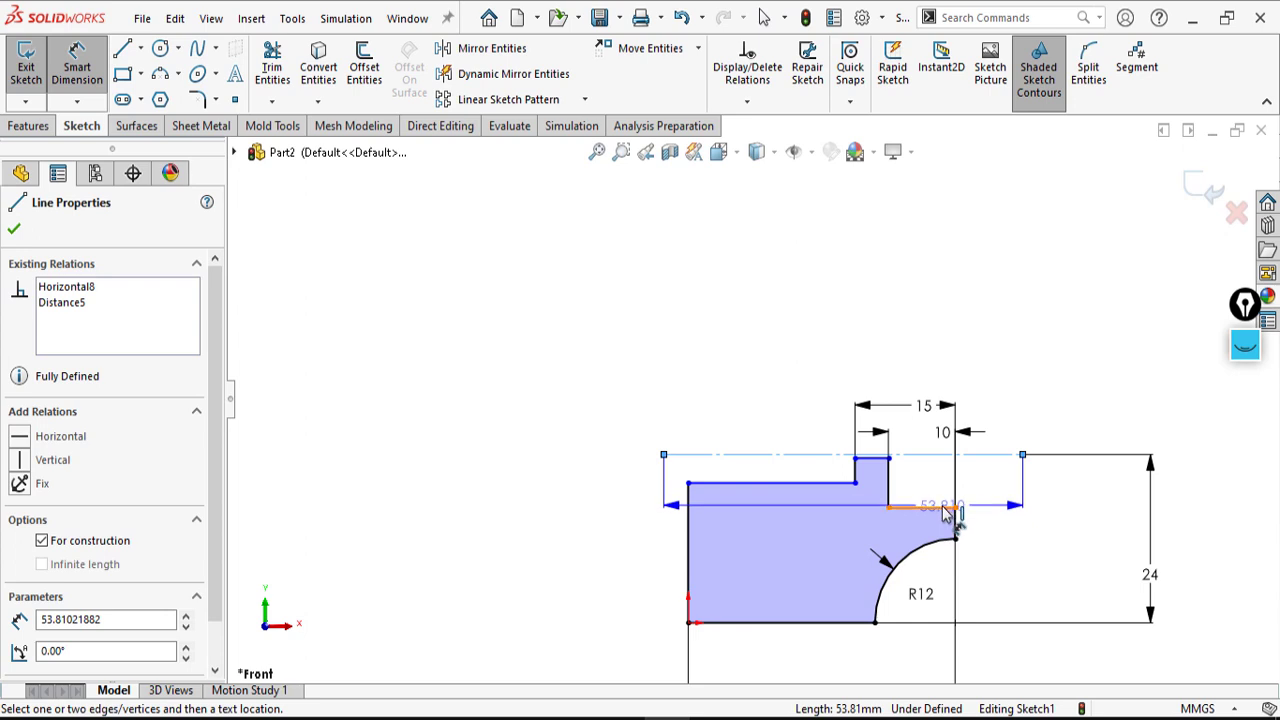
click(942, 508)
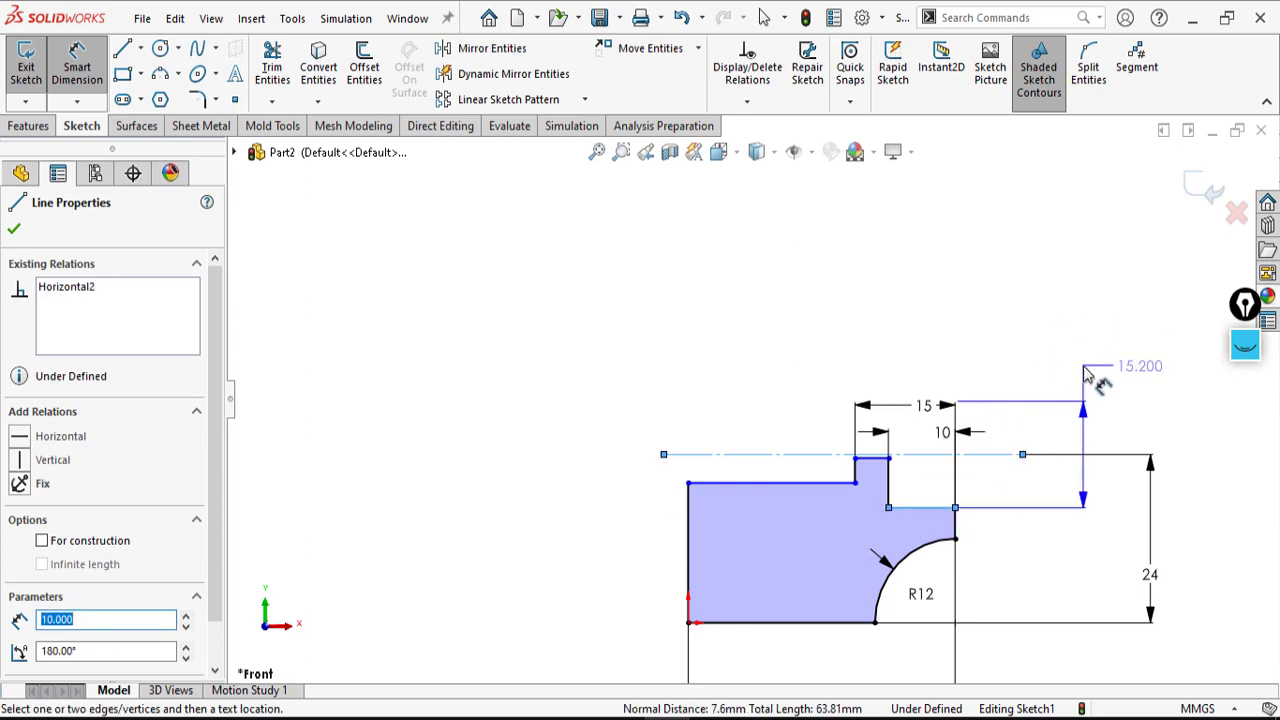
click(1085, 370)
click(1097, 437)
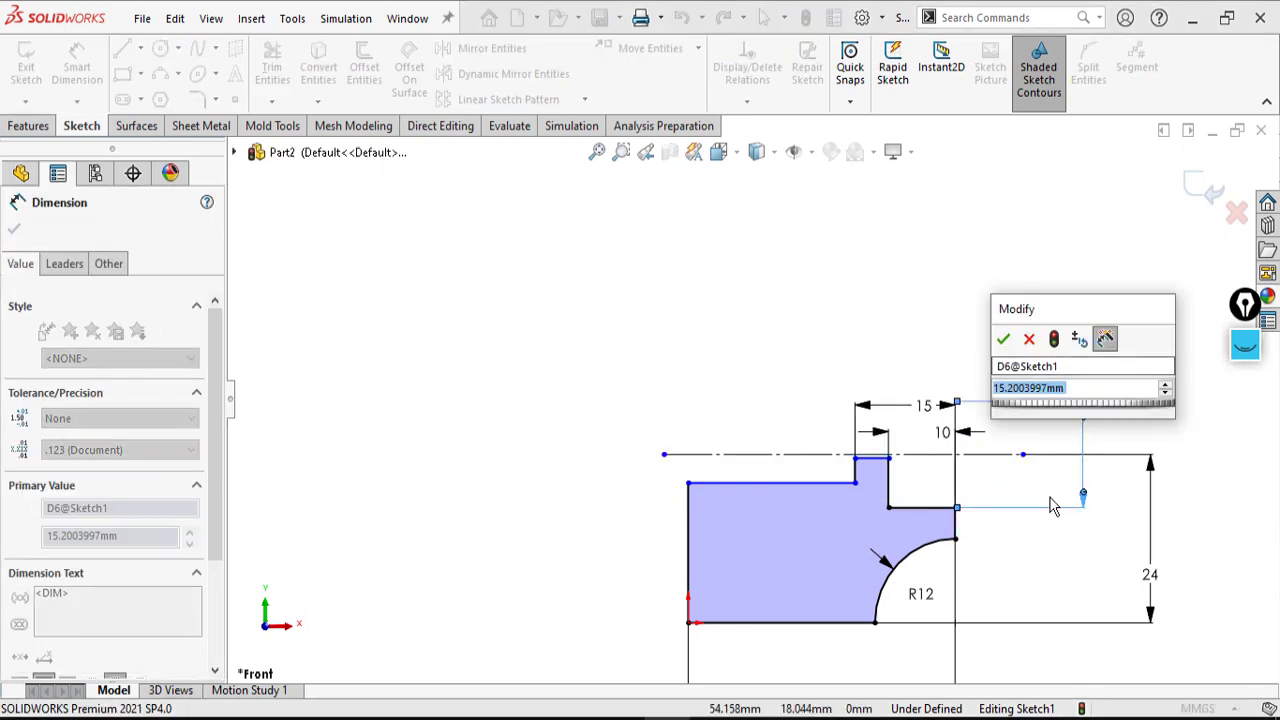
text(18)
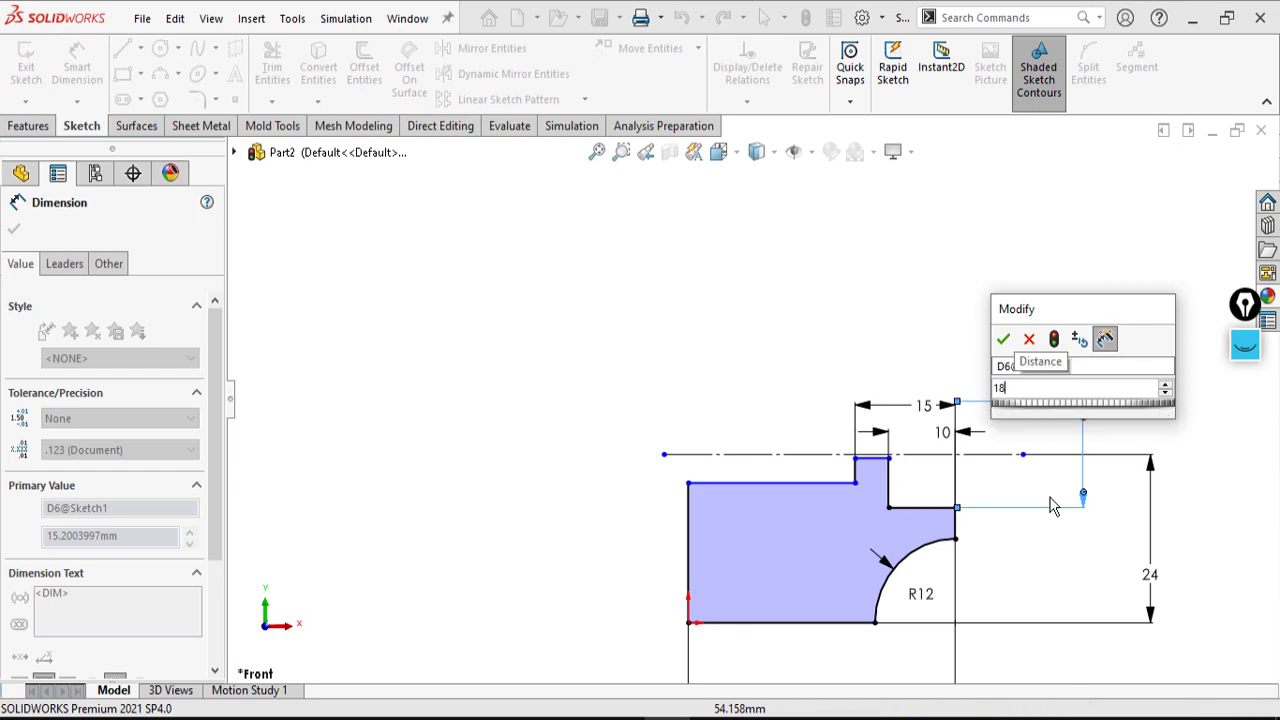
key(Return)
scroll(1016, 567, up, 5)
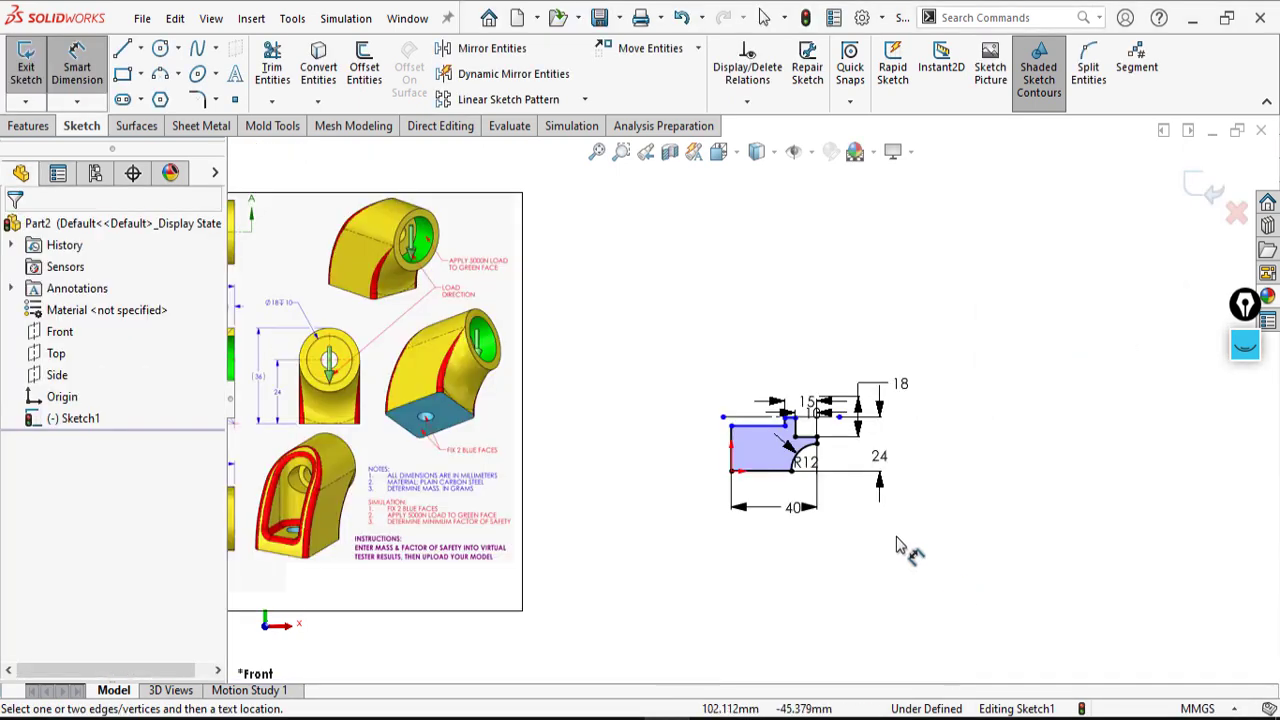
- Dimension the raised step's short upper edge about the construction centreline as a 6.6 mm diameter, following the reference hole callout
scroll(775, 420, up, 1)
scroll(545, 385, down, 6)
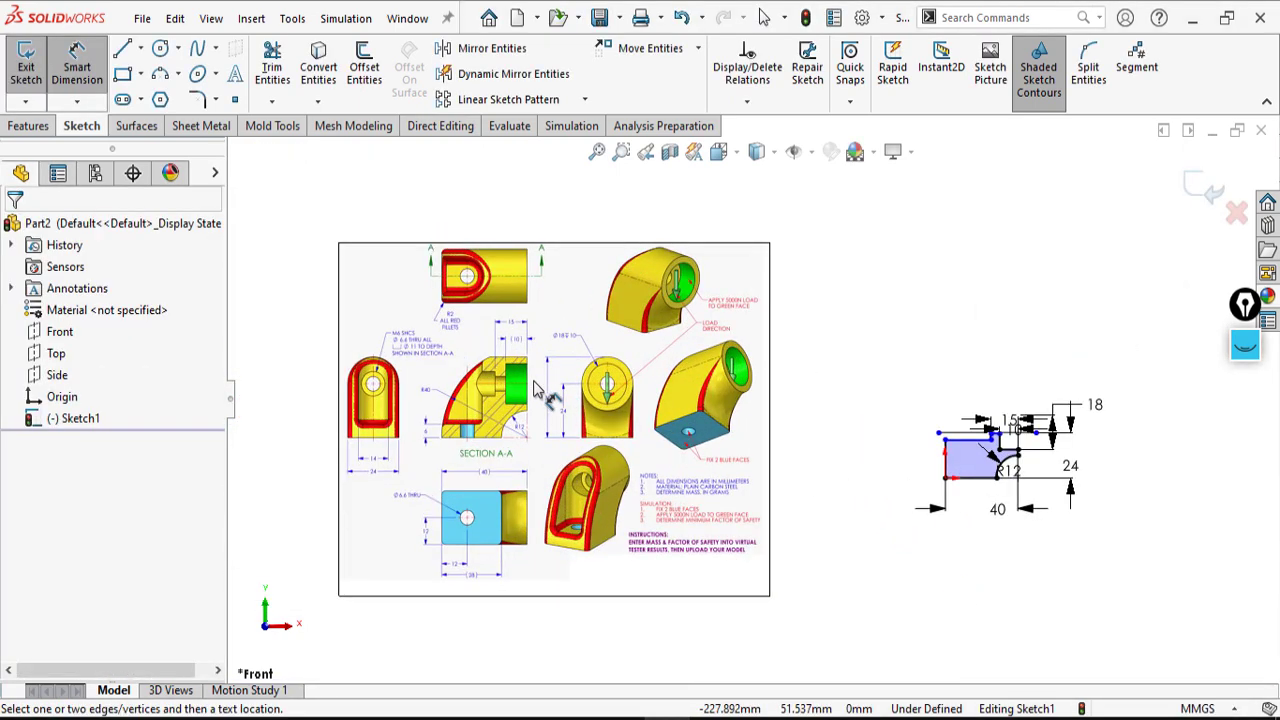
scroll(430, 400, up, 1)
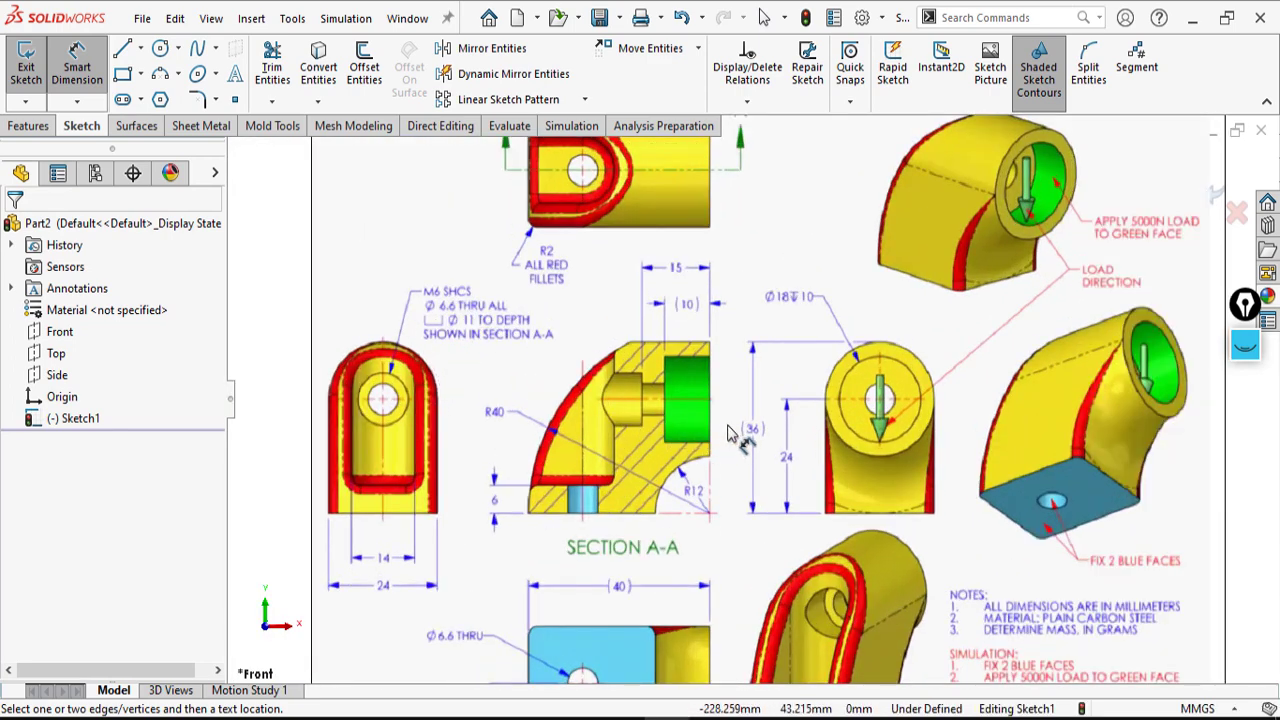
scroll(745, 440, up, 5)
scroll(1030, 450, down, 3)
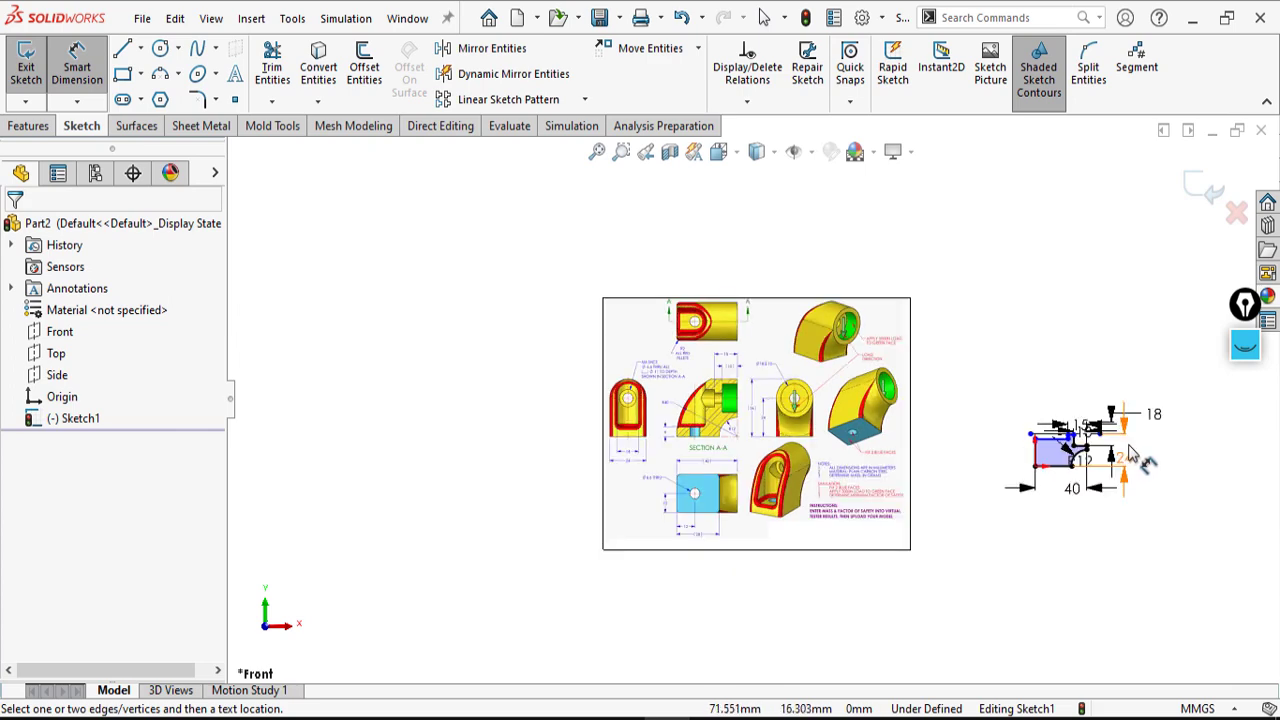
scroll(889, 420, down, 5)
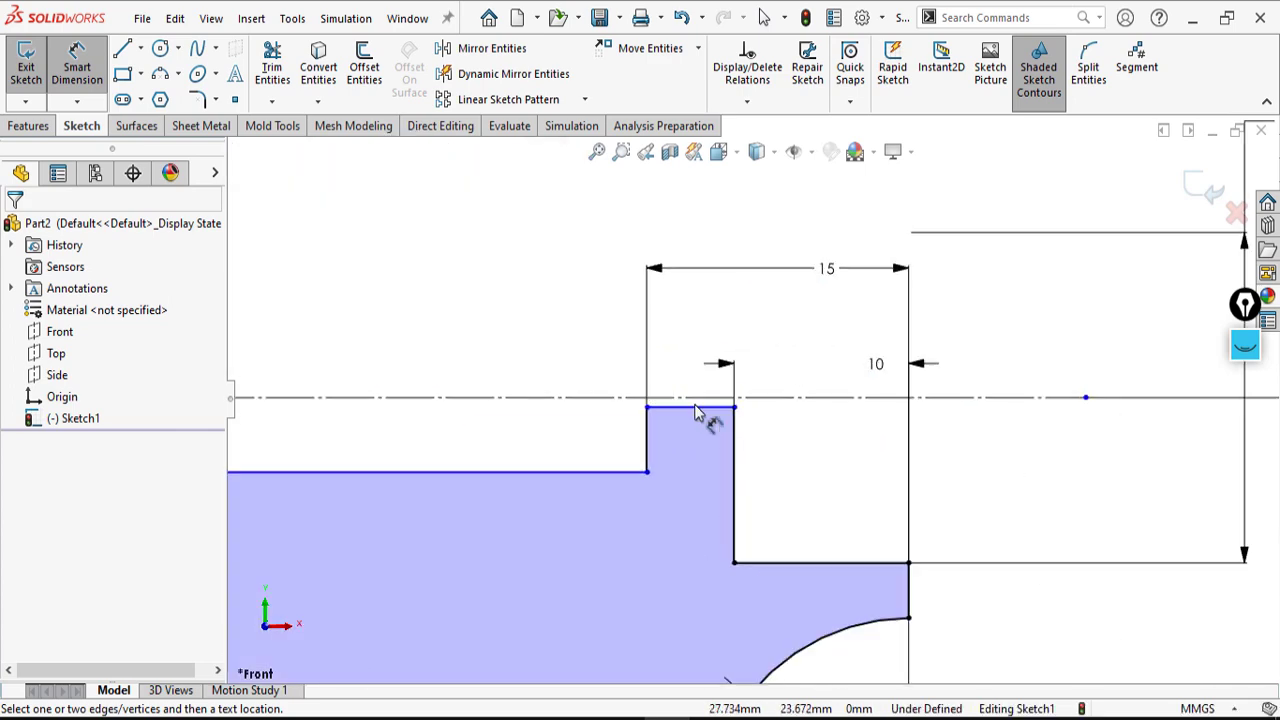
click(722, 418)
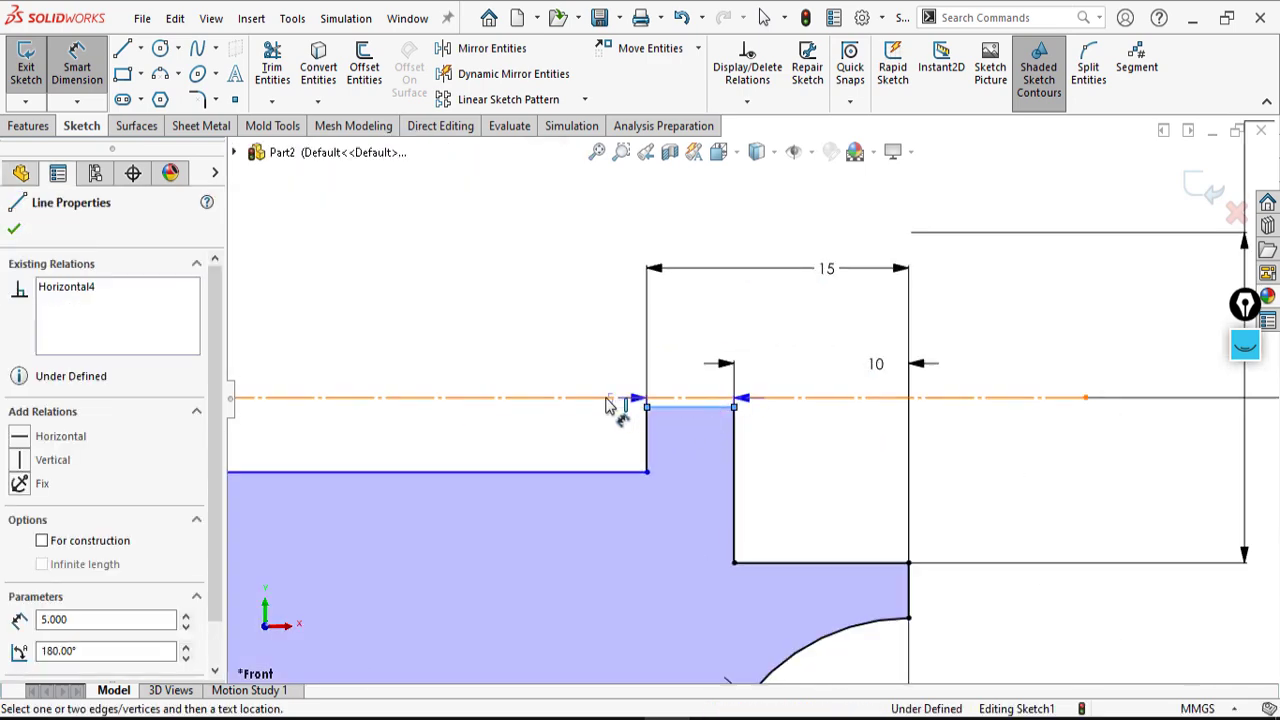
click(586, 398)
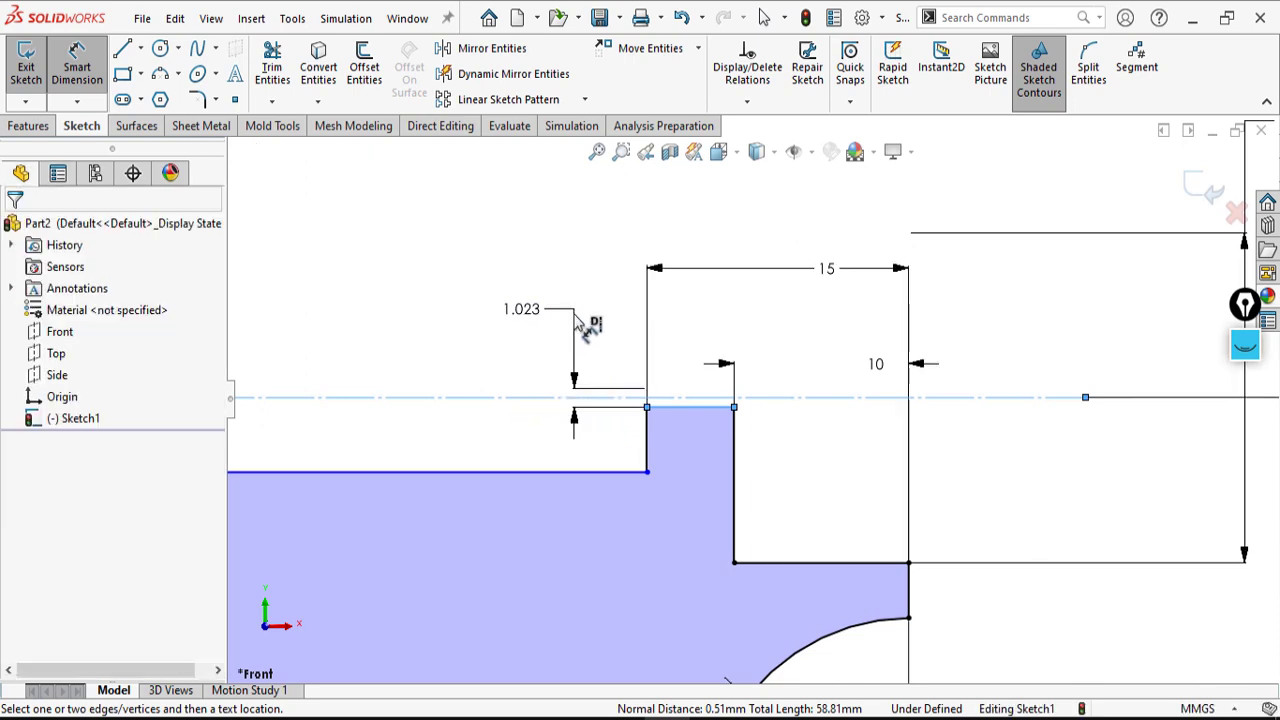
click(585, 404)
text(7)
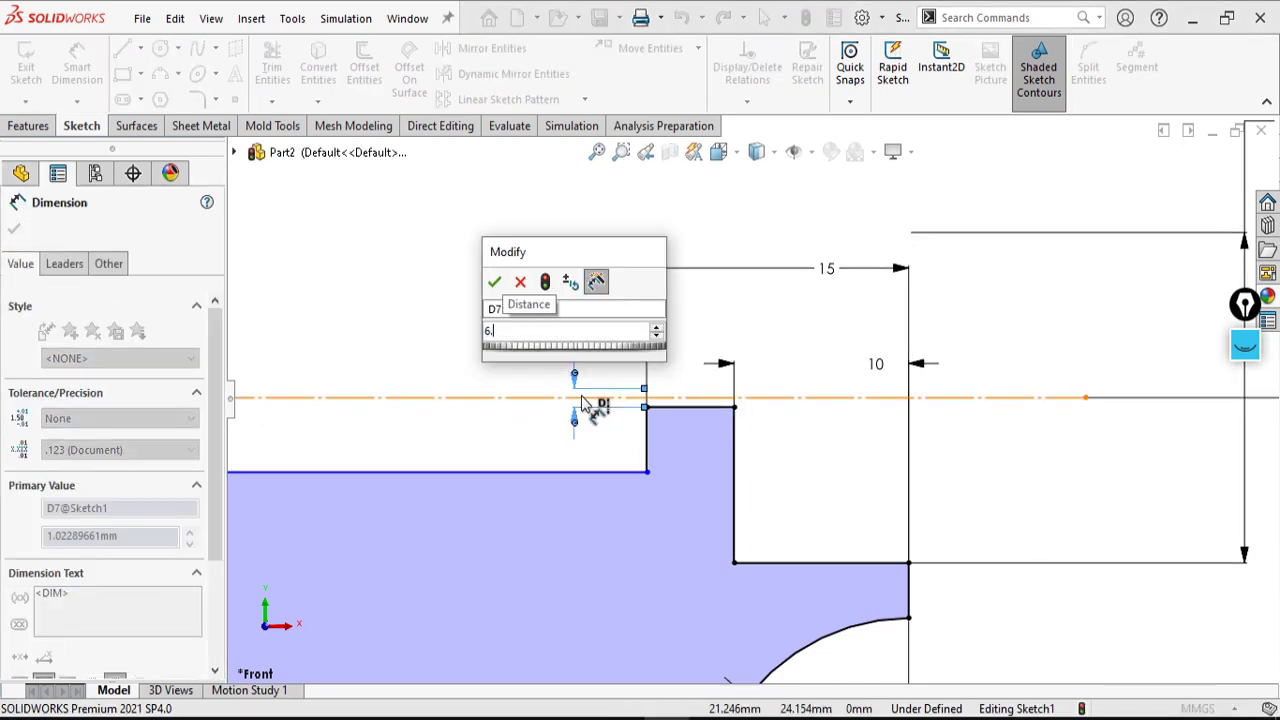
key(Return)
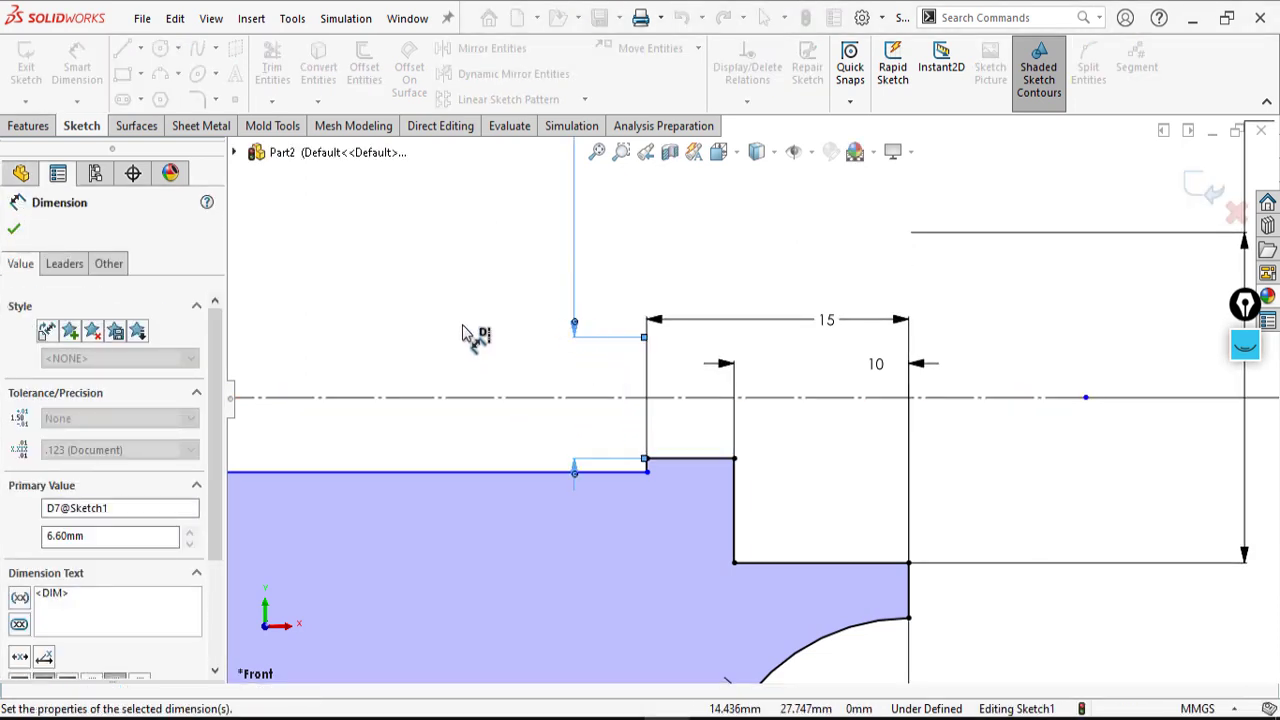
click(463, 331)
- Dimension the profile's long upper horizontal edge about the construction centreline as an 11 mm diameter, following the reference counterbore callout
scroll(543, 371, up, 6)
scroll(535, 373, up, 3)
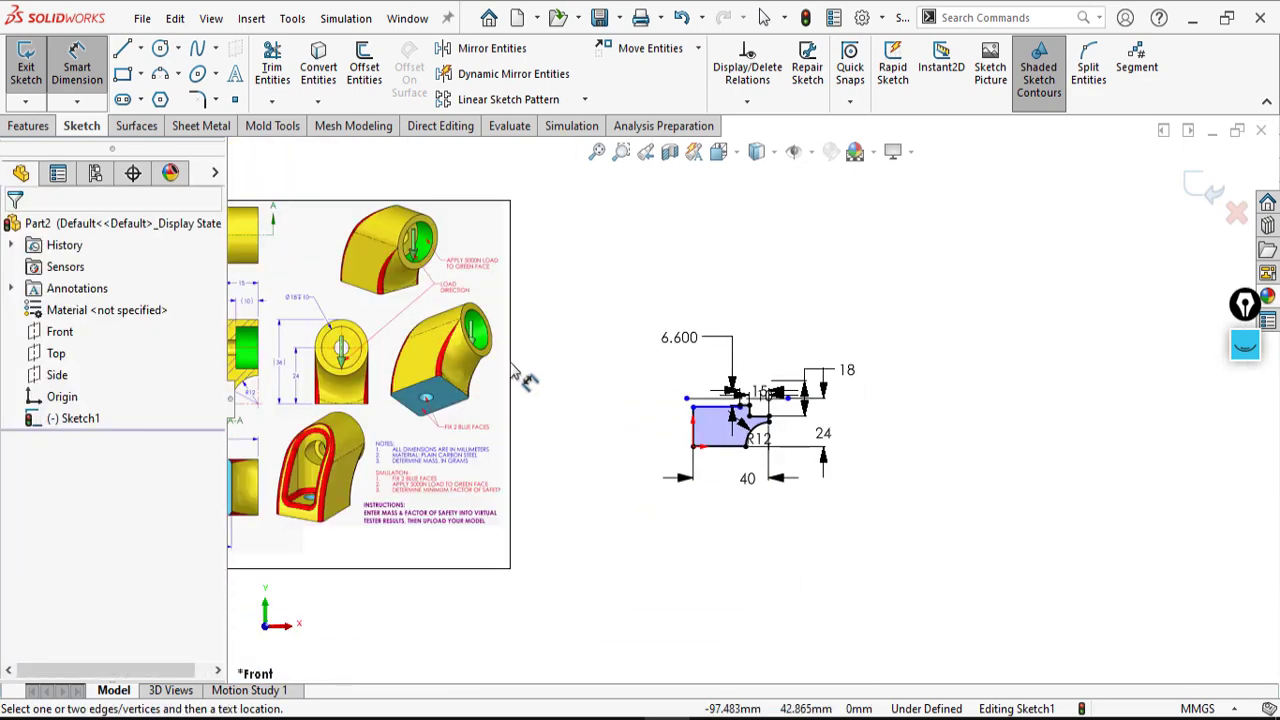
scroll(514, 371, down, 6)
scroll(375, 357, up, 1)
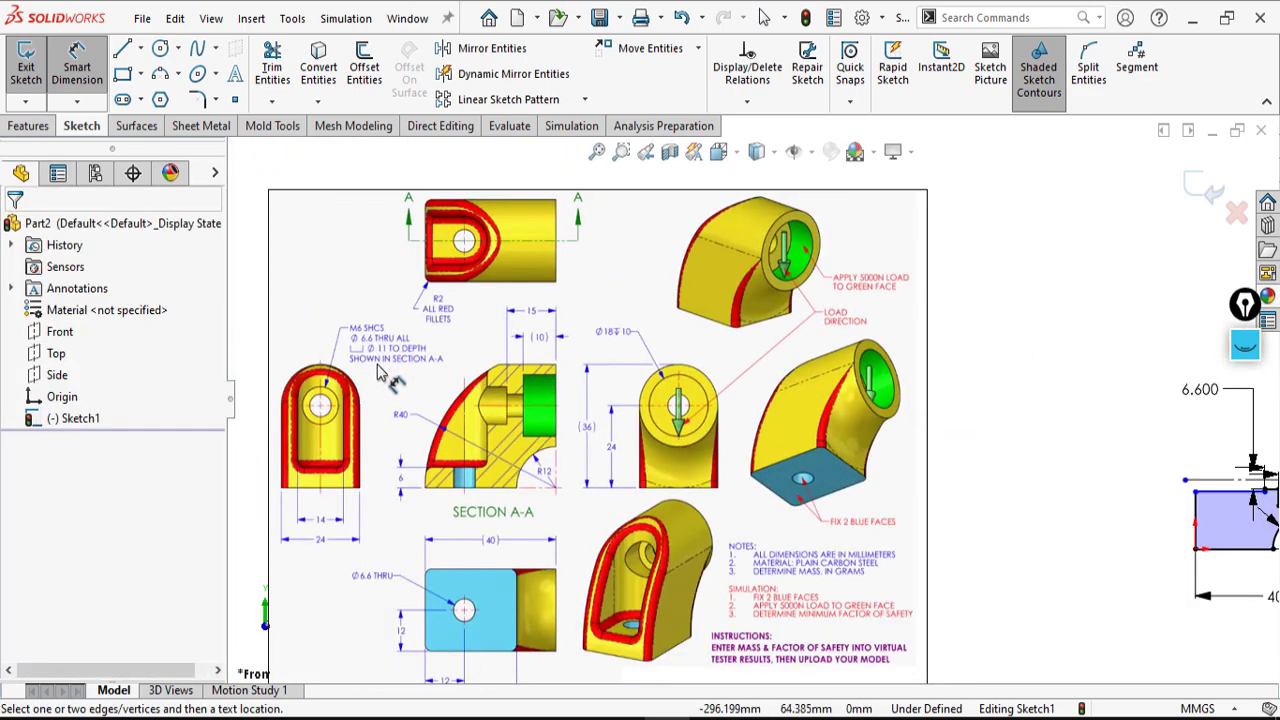
scroll(455, 360, down, 2)
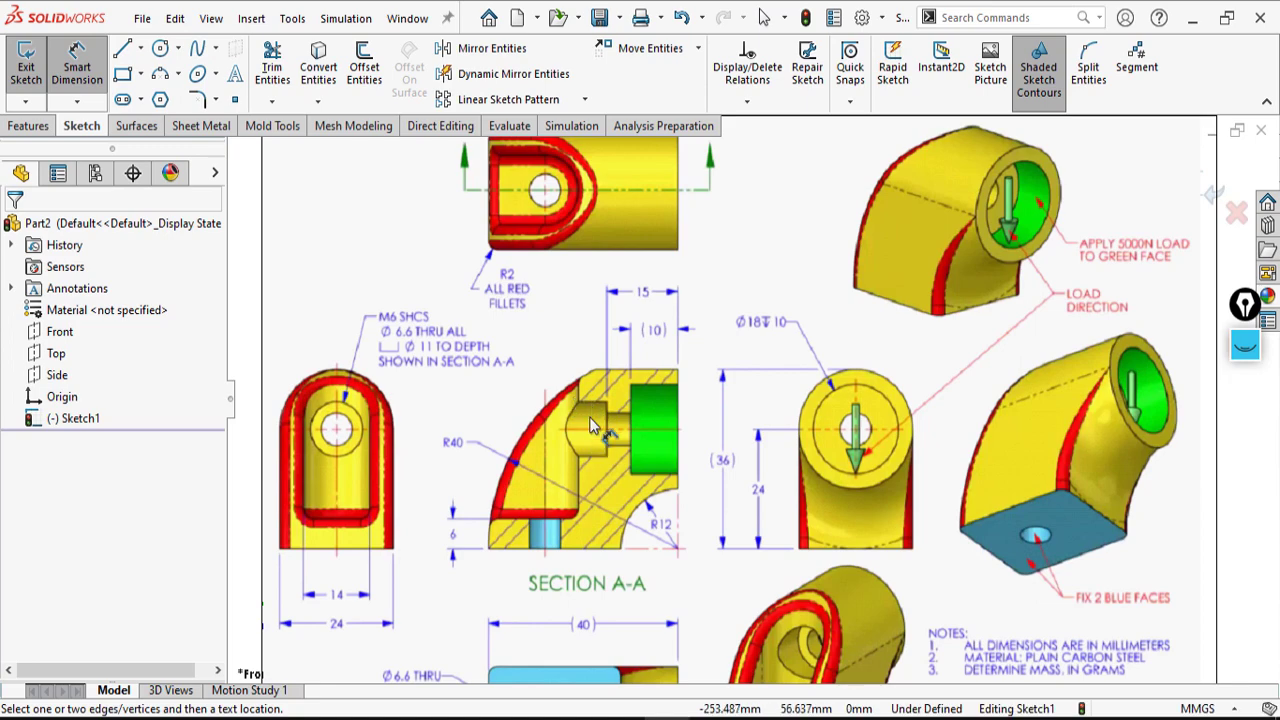
key(f)
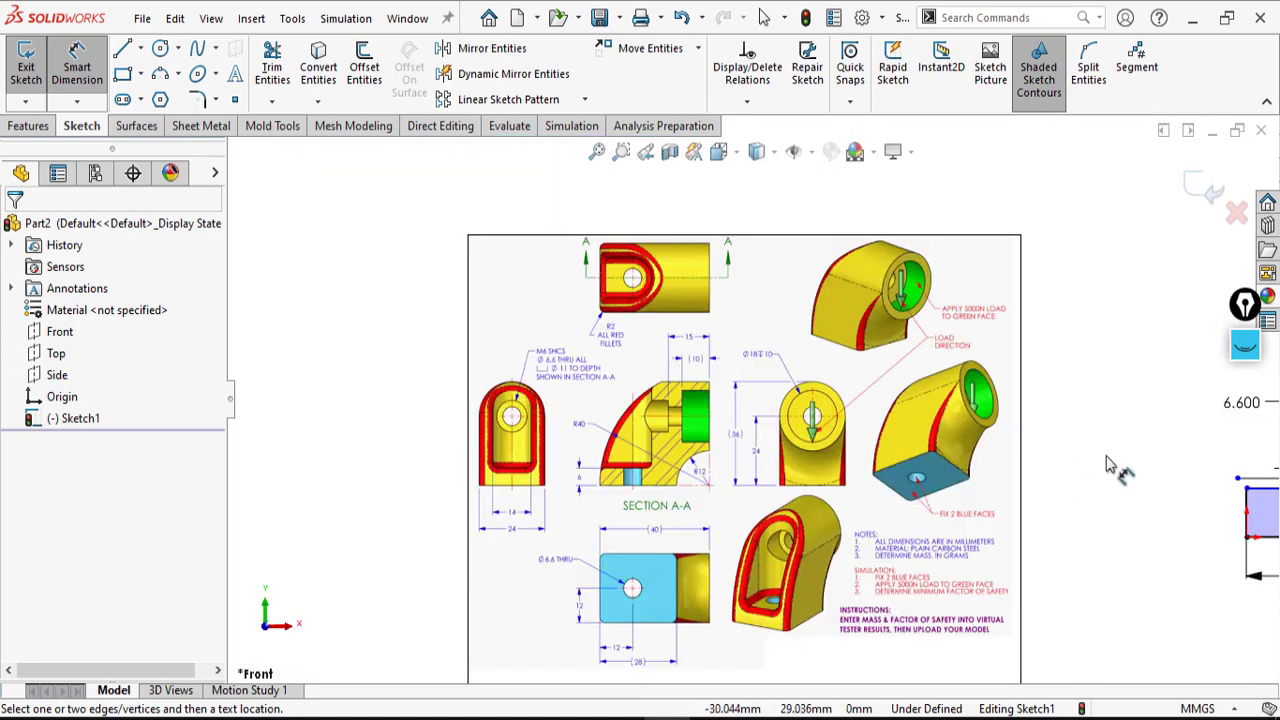
scroll(970, 445, down, 5)
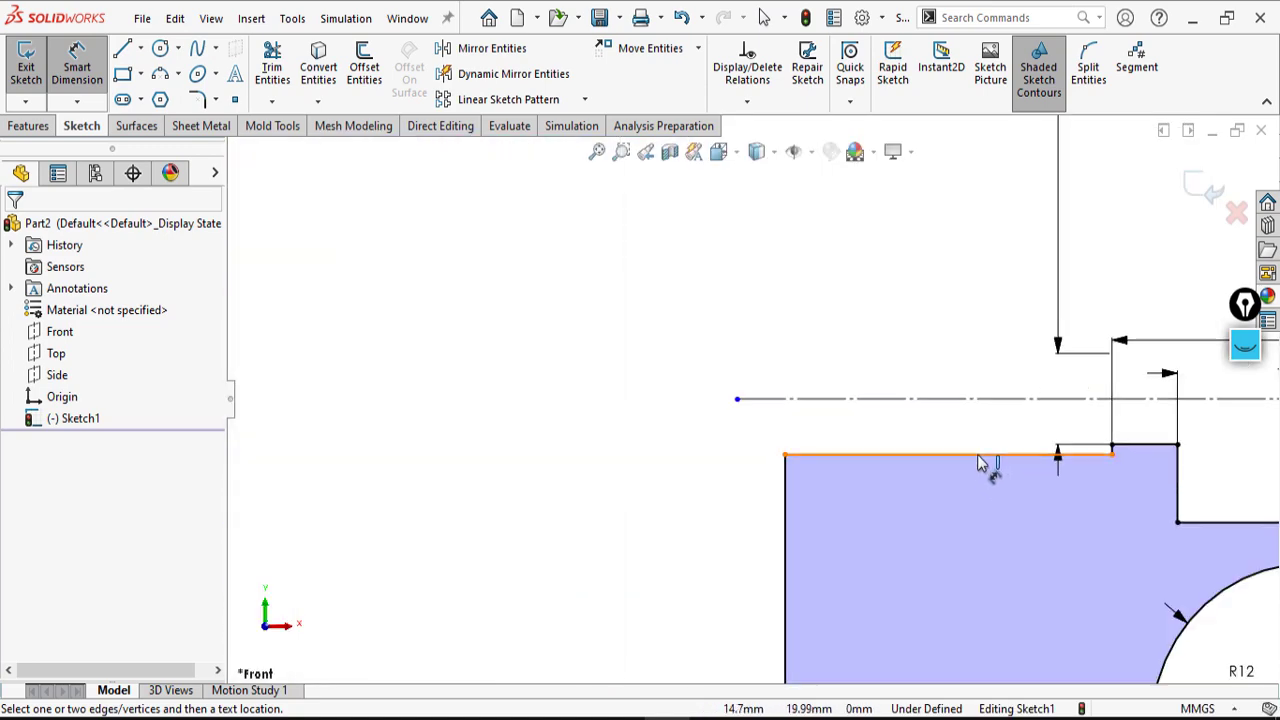
click(982, 455)
click(982, 400)
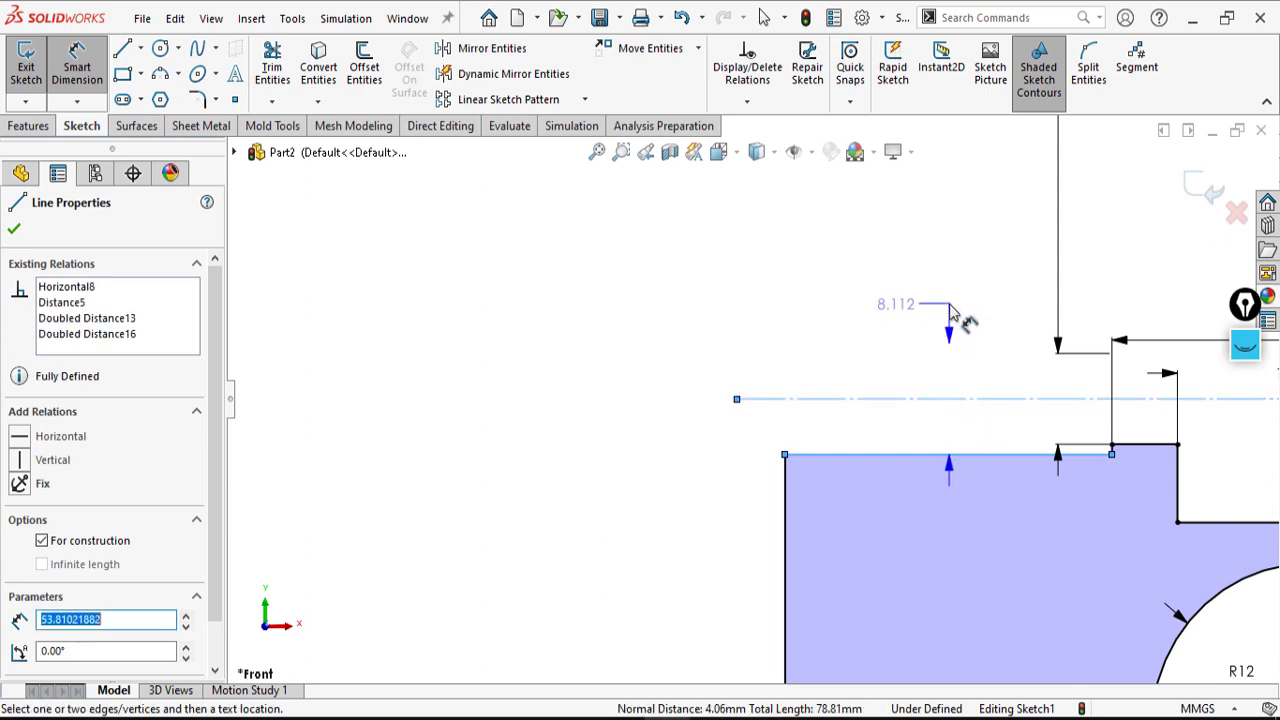
click(940, 330)
text(11)
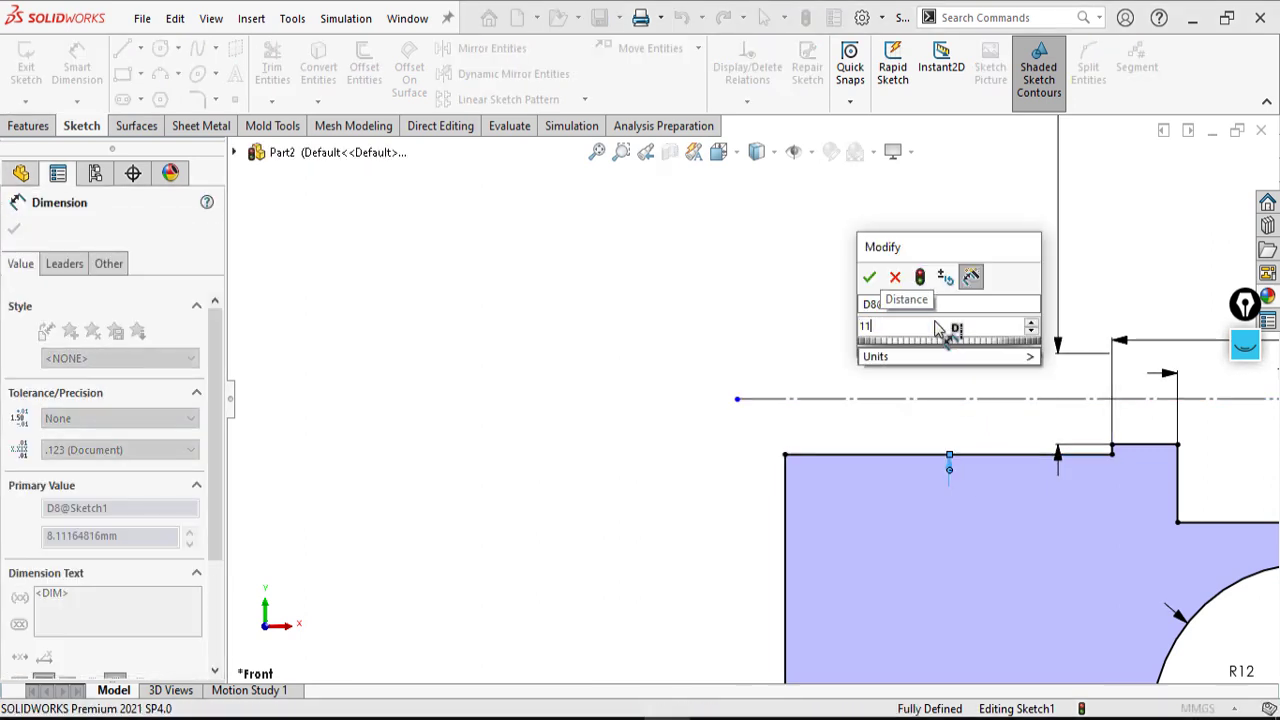
key(Return)
scroll(955, 471, up, 5)
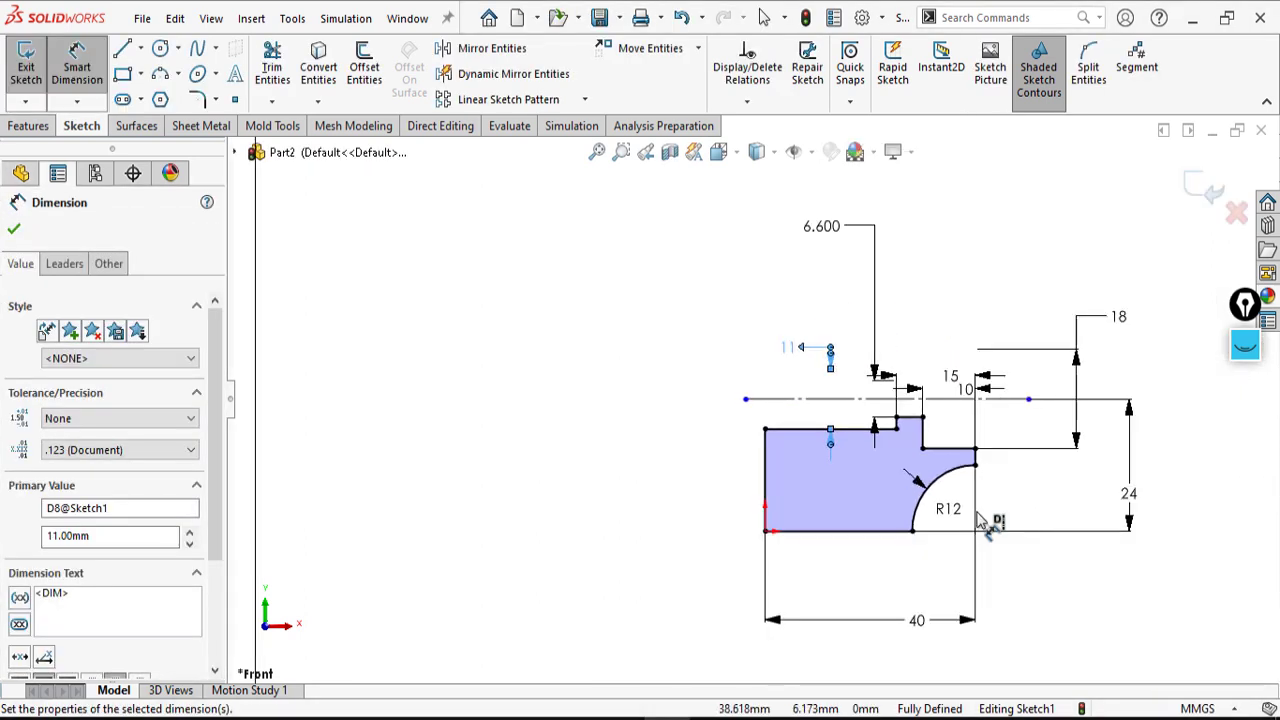
click(903, 398)
- Compare the dimensioned sketch profile with the bore and counterbore in the reference drawing's section view
scroll(938, 394, down, 2)
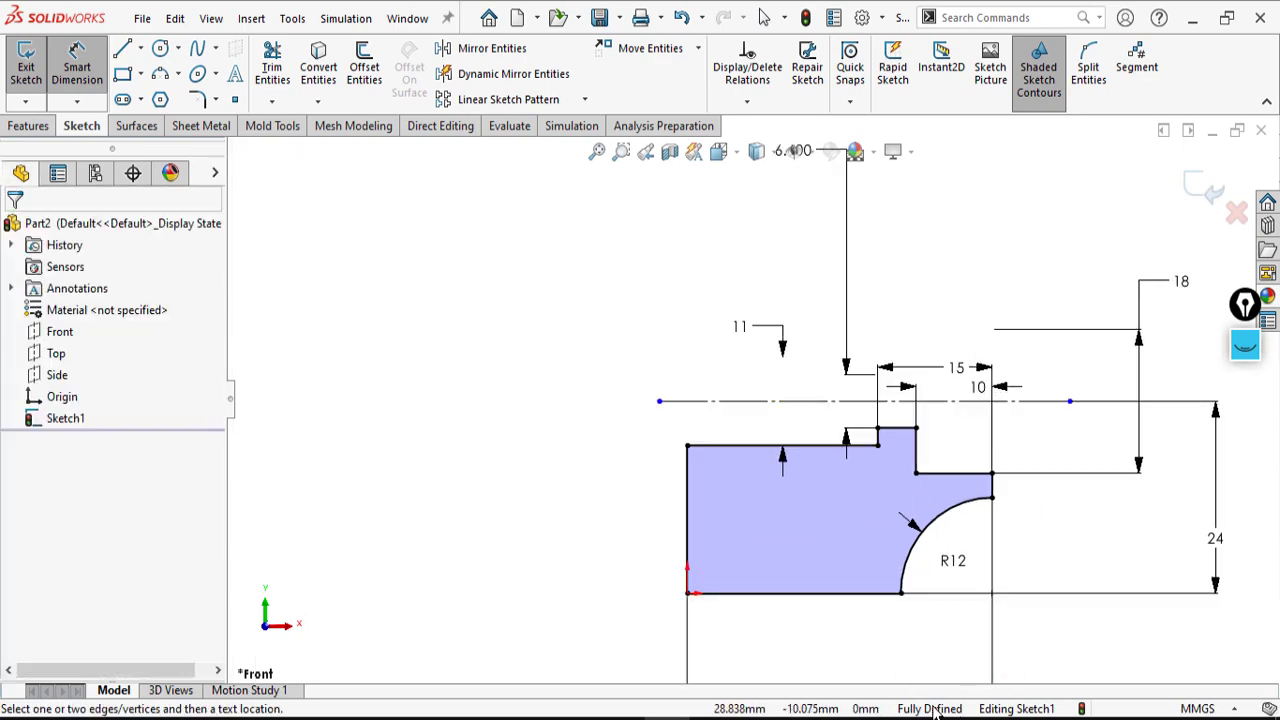
scroll(751, 399, up, 4)
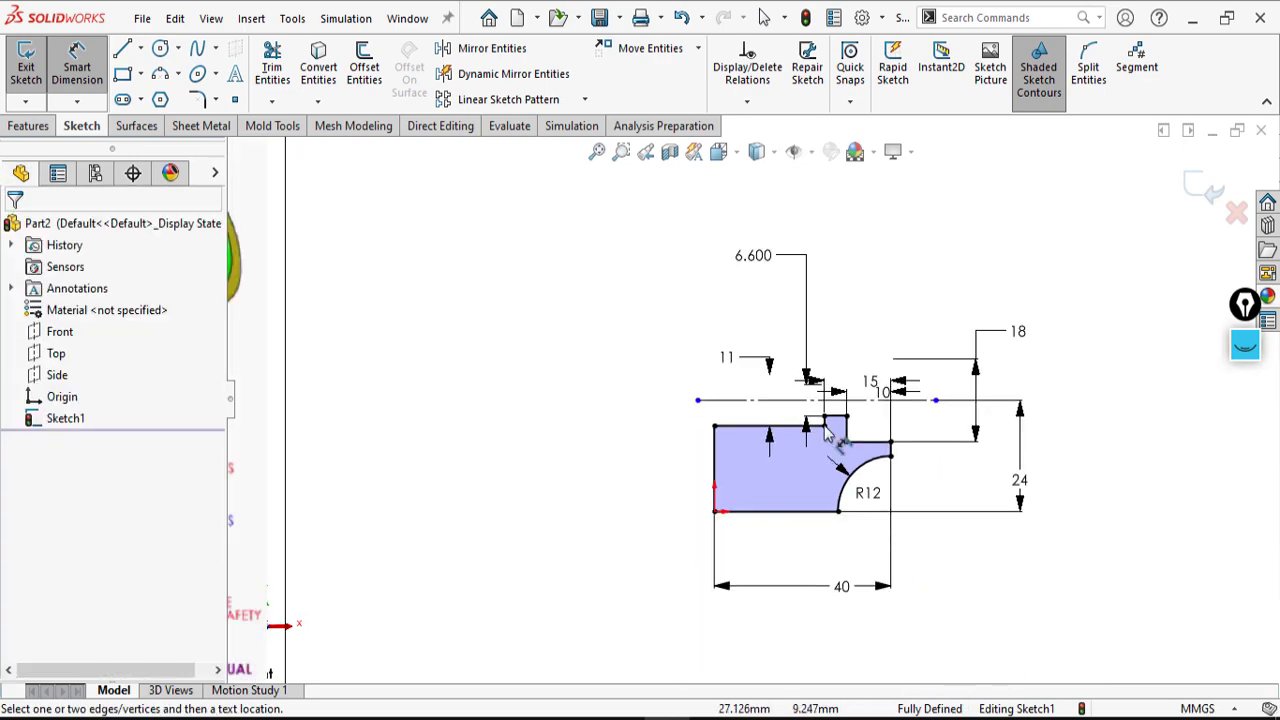
scroll(469, 364, up, 2)
scroll(365, 369, down, 3)
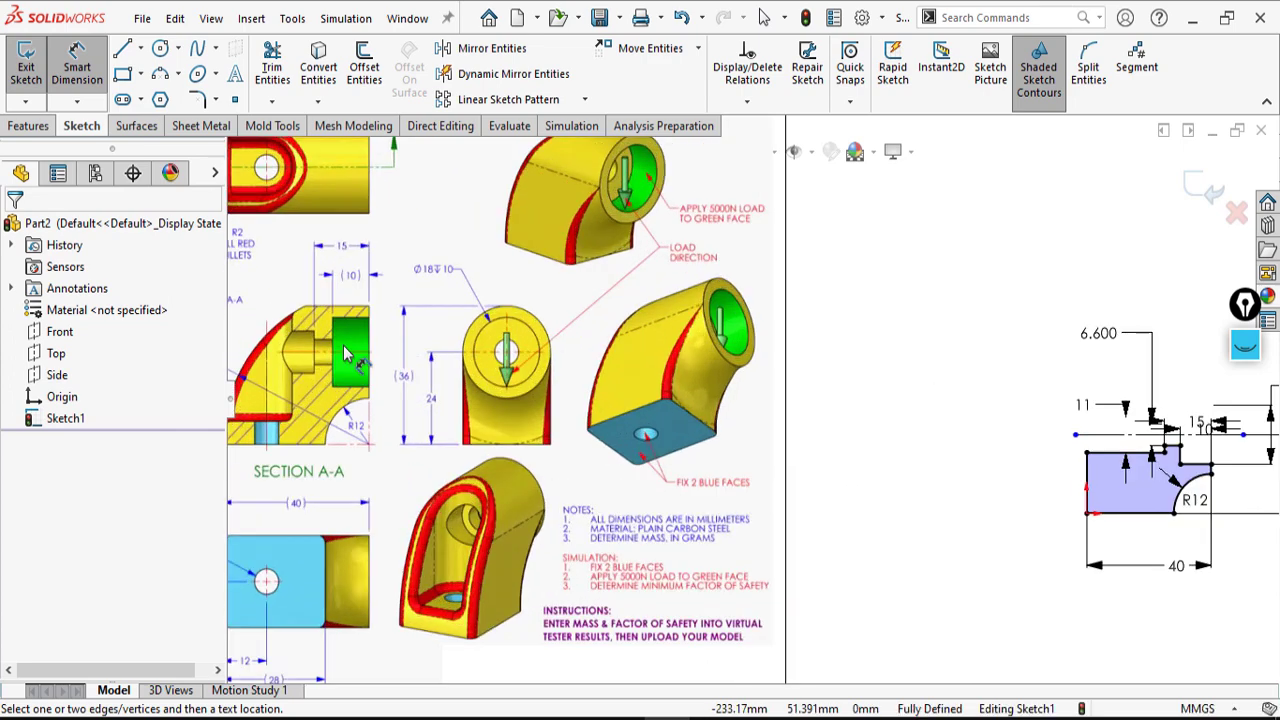
ctrl+middle_drag(1088, 462, 1015, 446)
scroll(350, 342, up, 2)
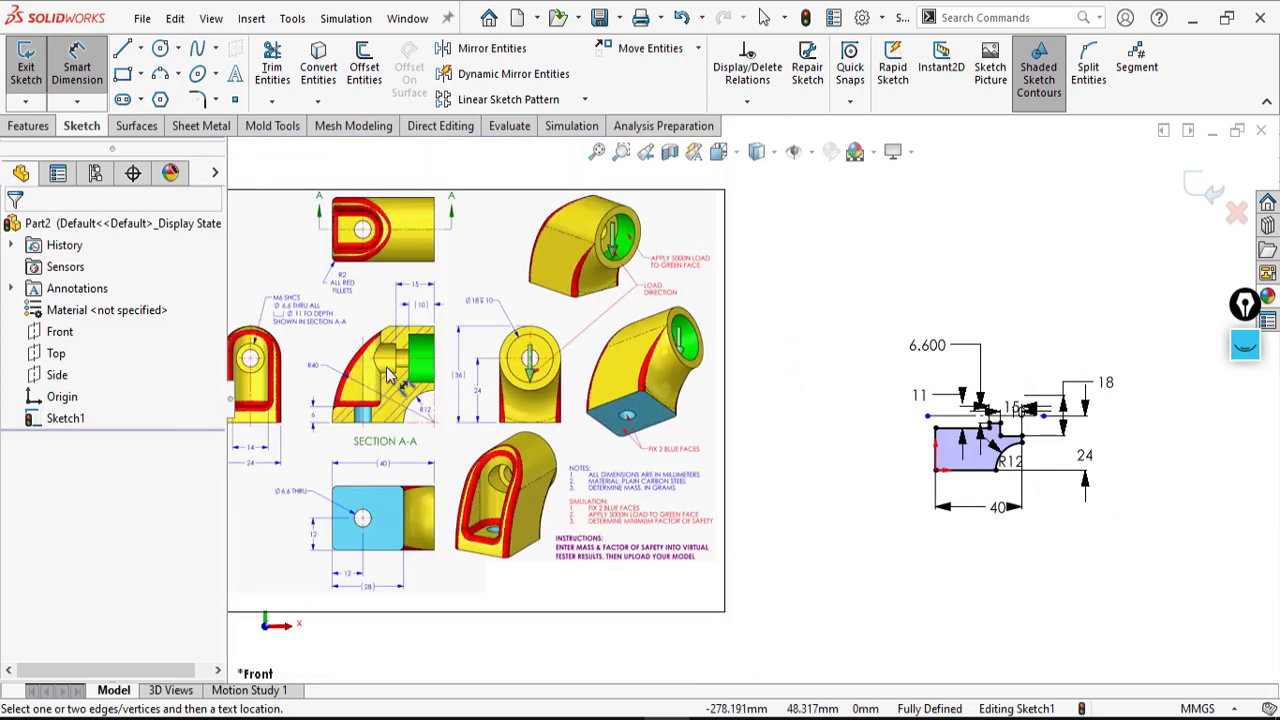
scroll(389, 374, down, 1)
scroll(1158, 426, up, 2)
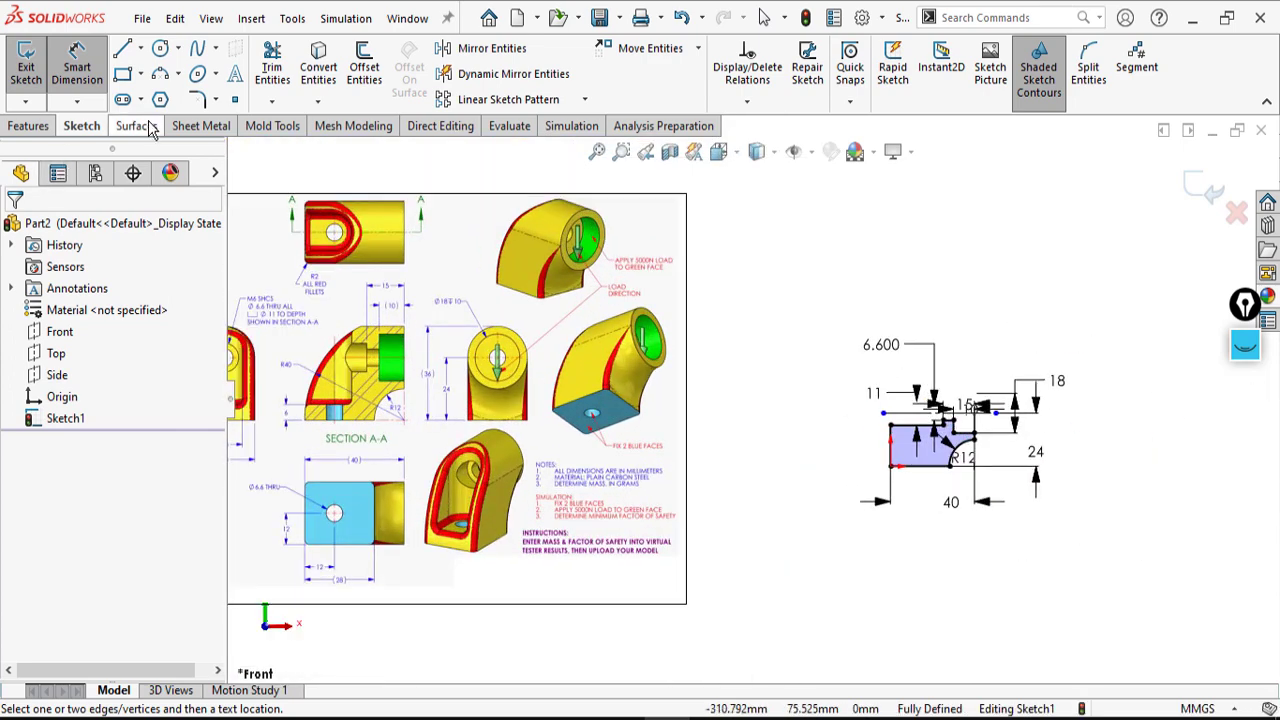
- Revolve the sketch profile 360 degrees about the construction centreline into a solid body
click(15, 135)
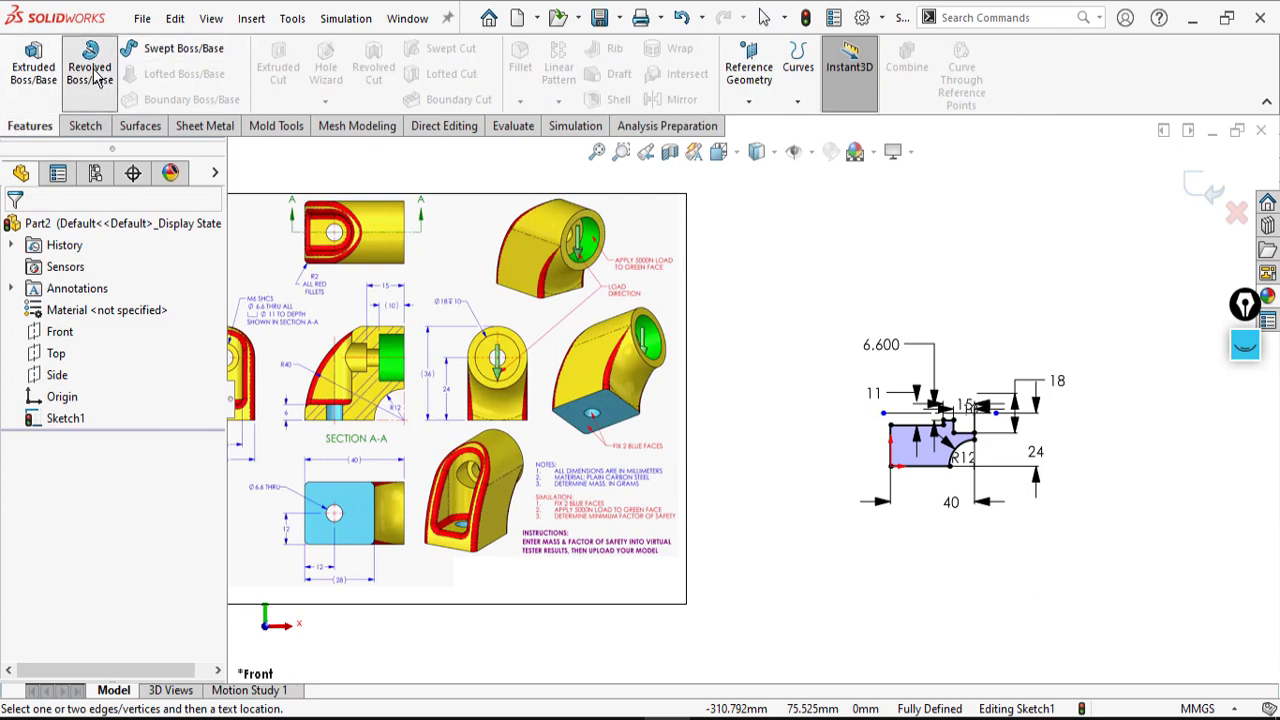
click(90, 70)
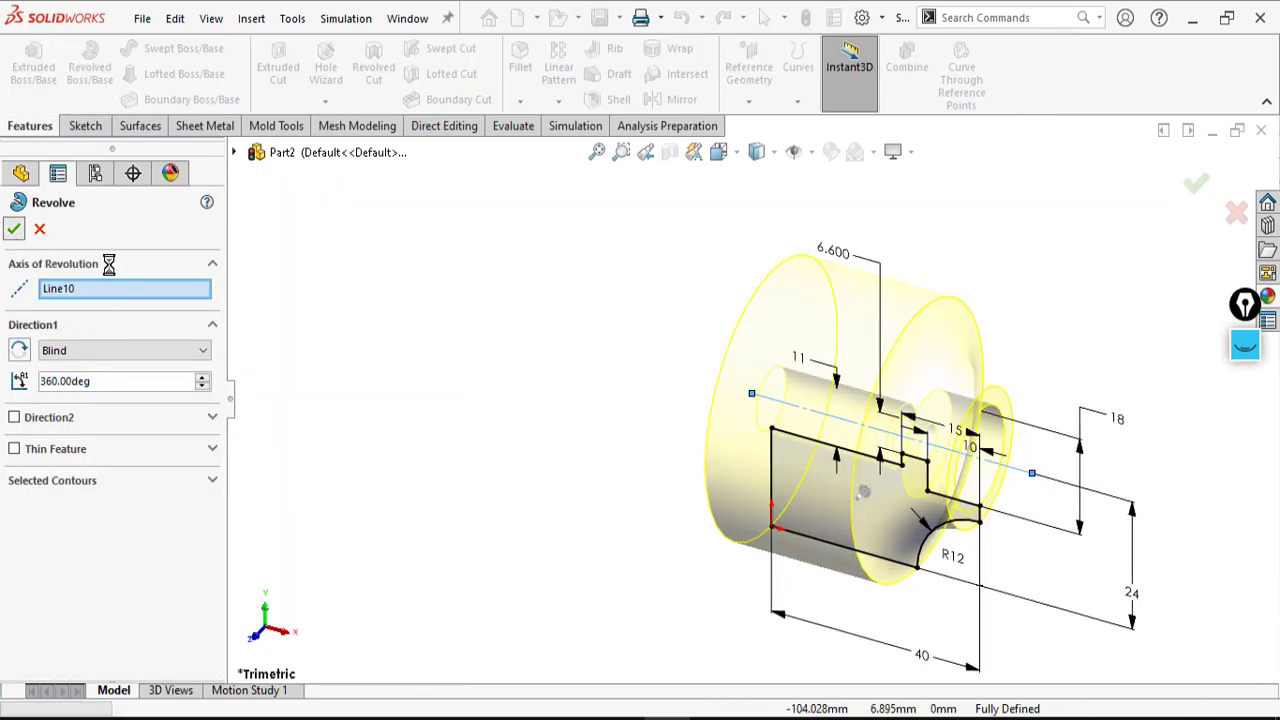
click(14, 229)
middle_drag(854, 424, 863, 383)
- Examine the reference drawing's section, end and isometric views against the revolved body
scroll(740, 391, up, 7)
scroll(454, 385, down, 3)
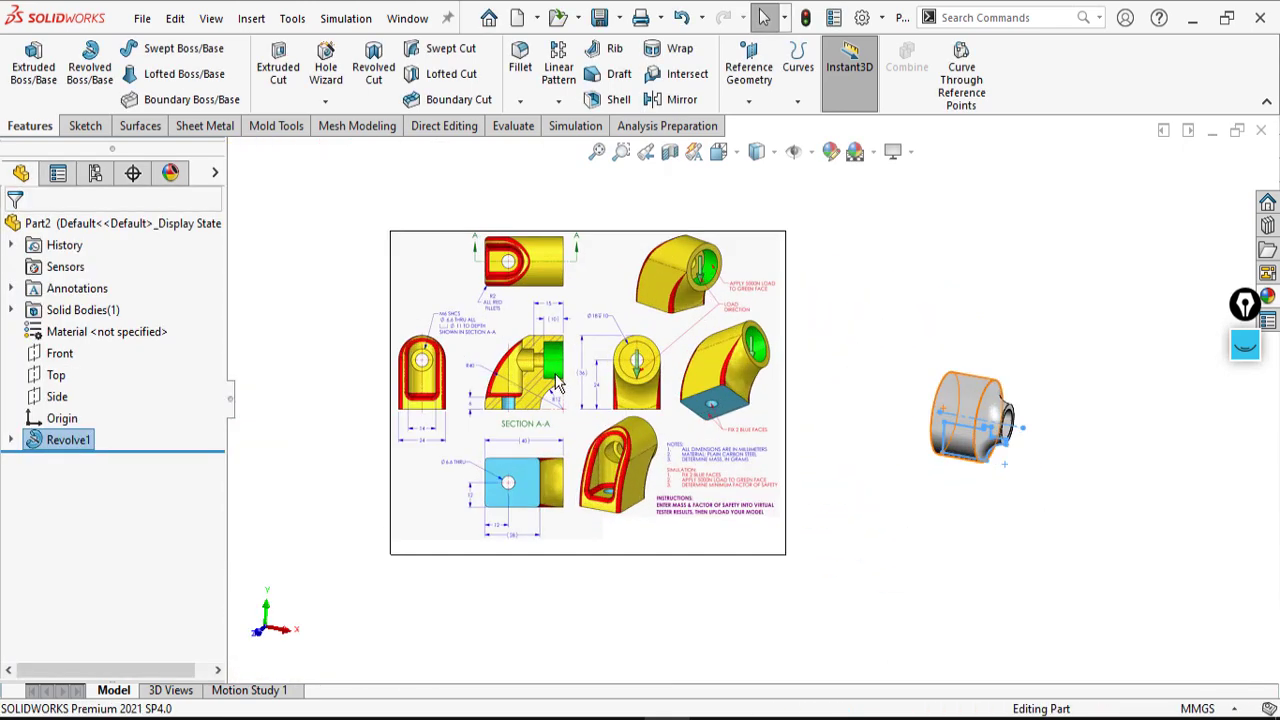
scroll(558, 385, down, 2)
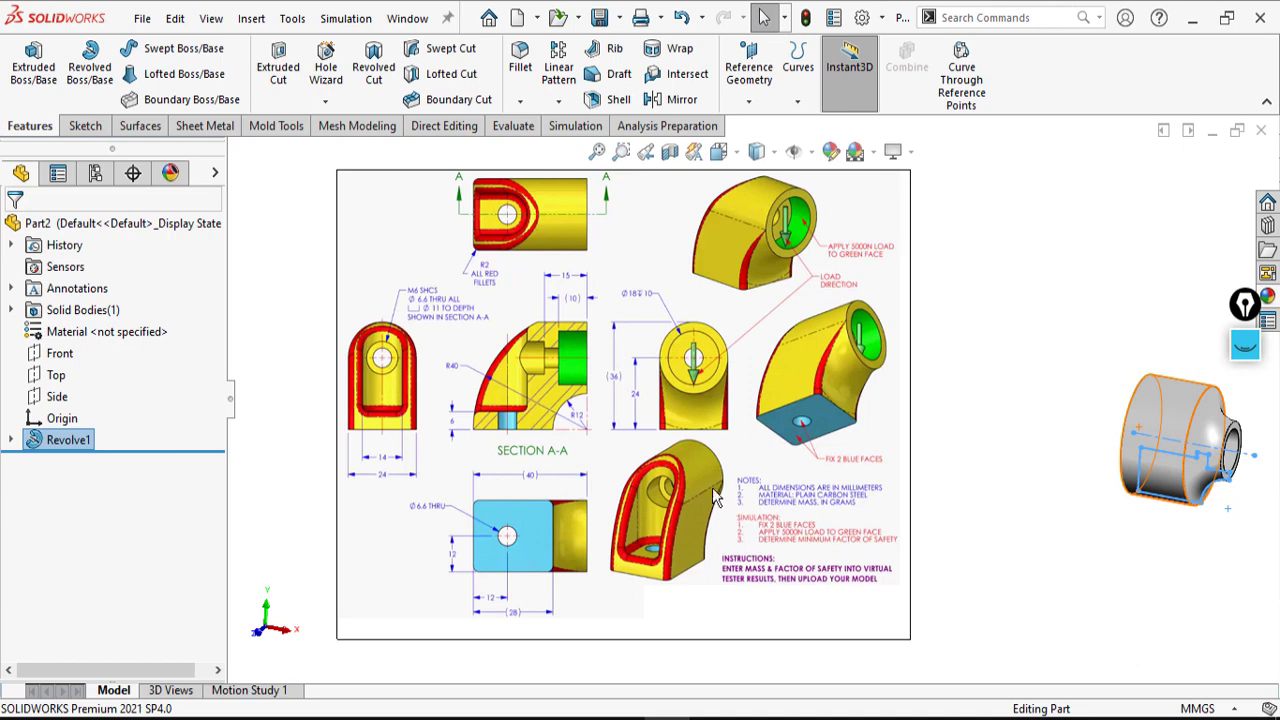
middle_drag(870, 513, 974, 473)
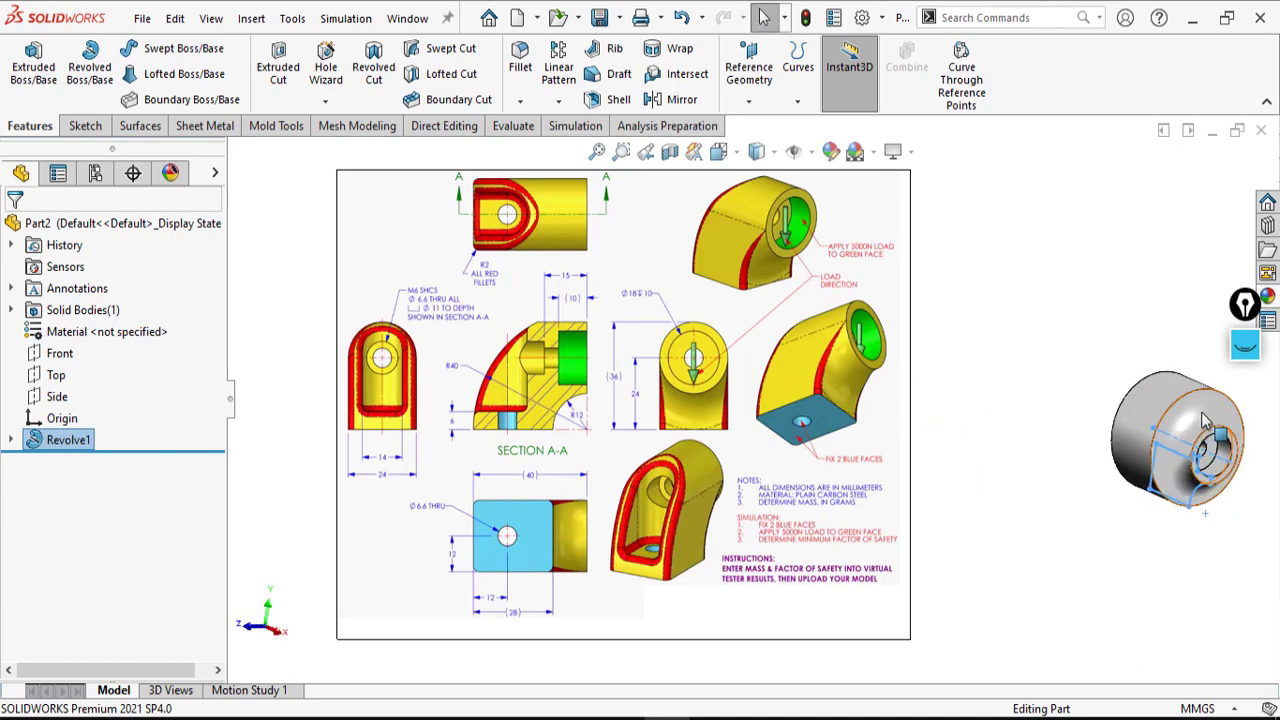
scroll(680, 352, down, 1)
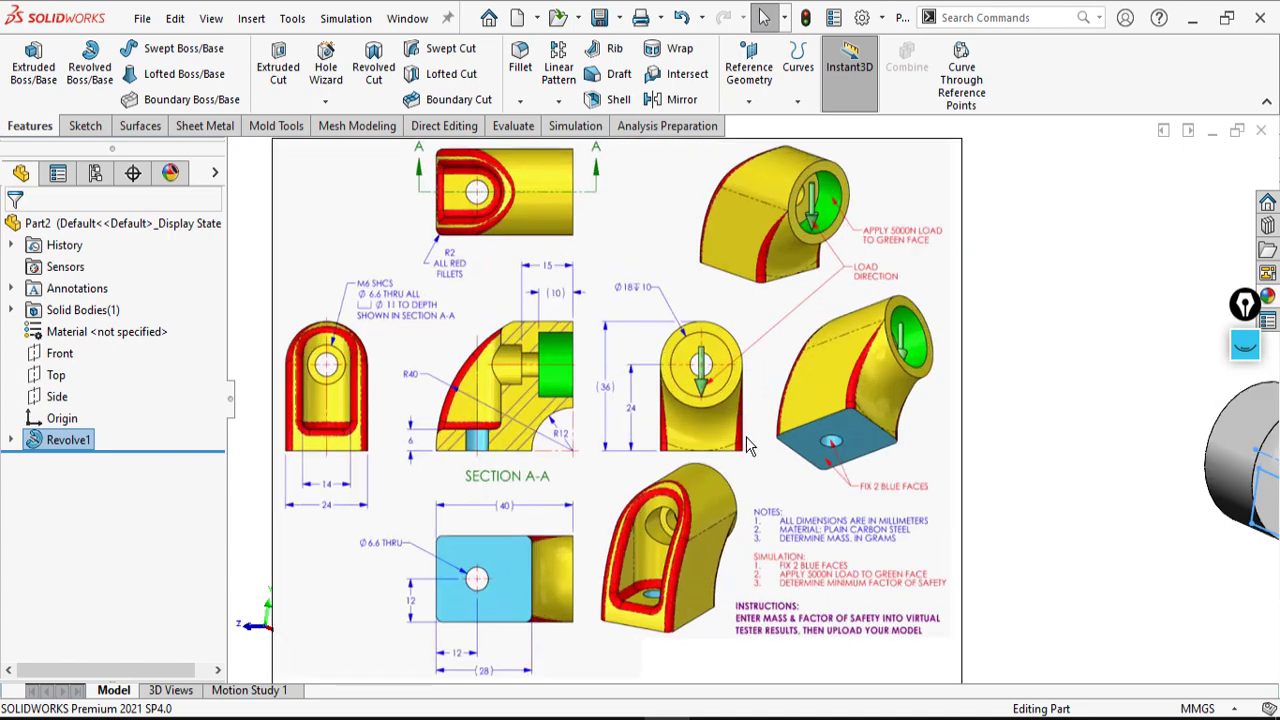
scroll(710, 337, up, 2)
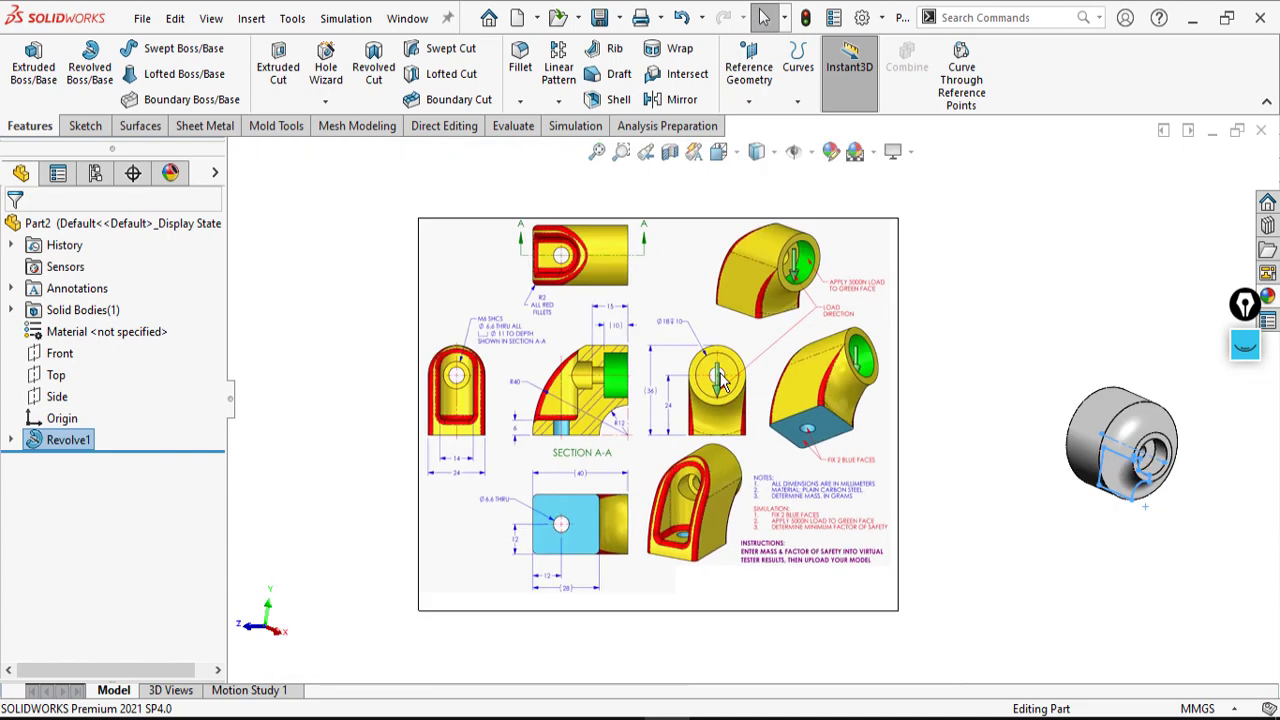
scroll(1050, 450, down, 5)
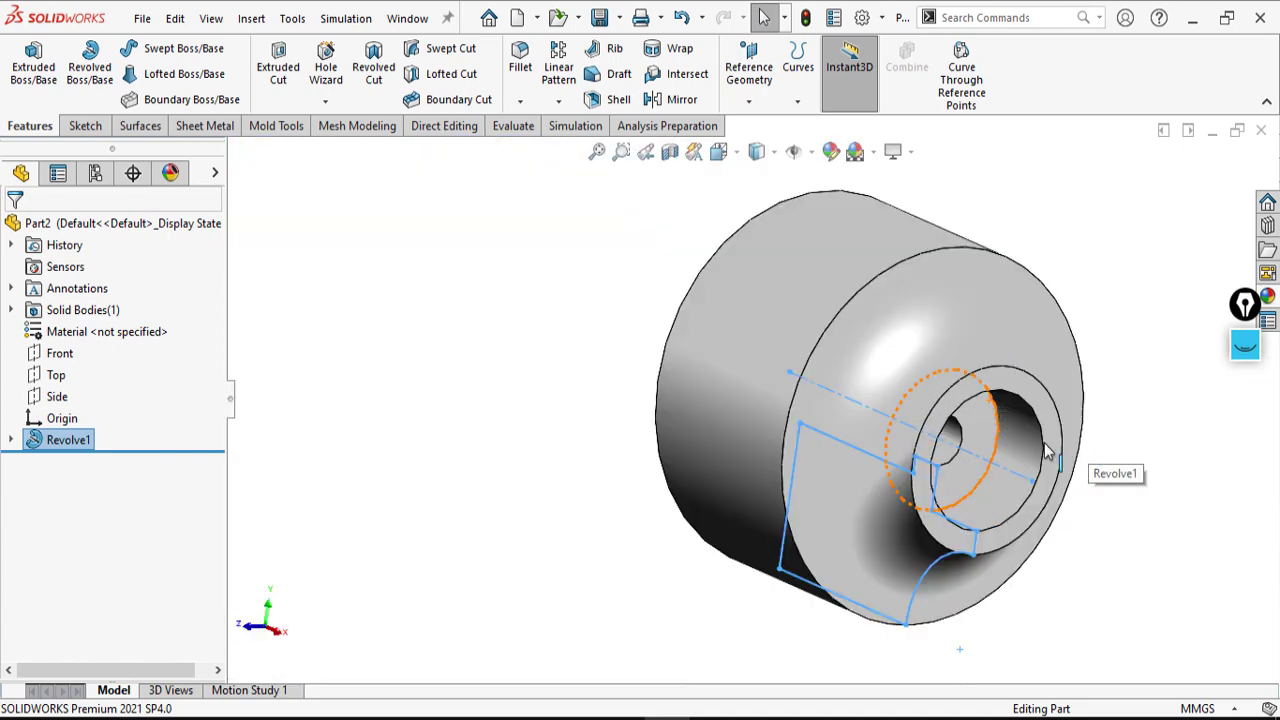
- Start a sketch on the annular end face around the 18 mm bore and check the outer outline in the reference end view
right_click(1034, 398)
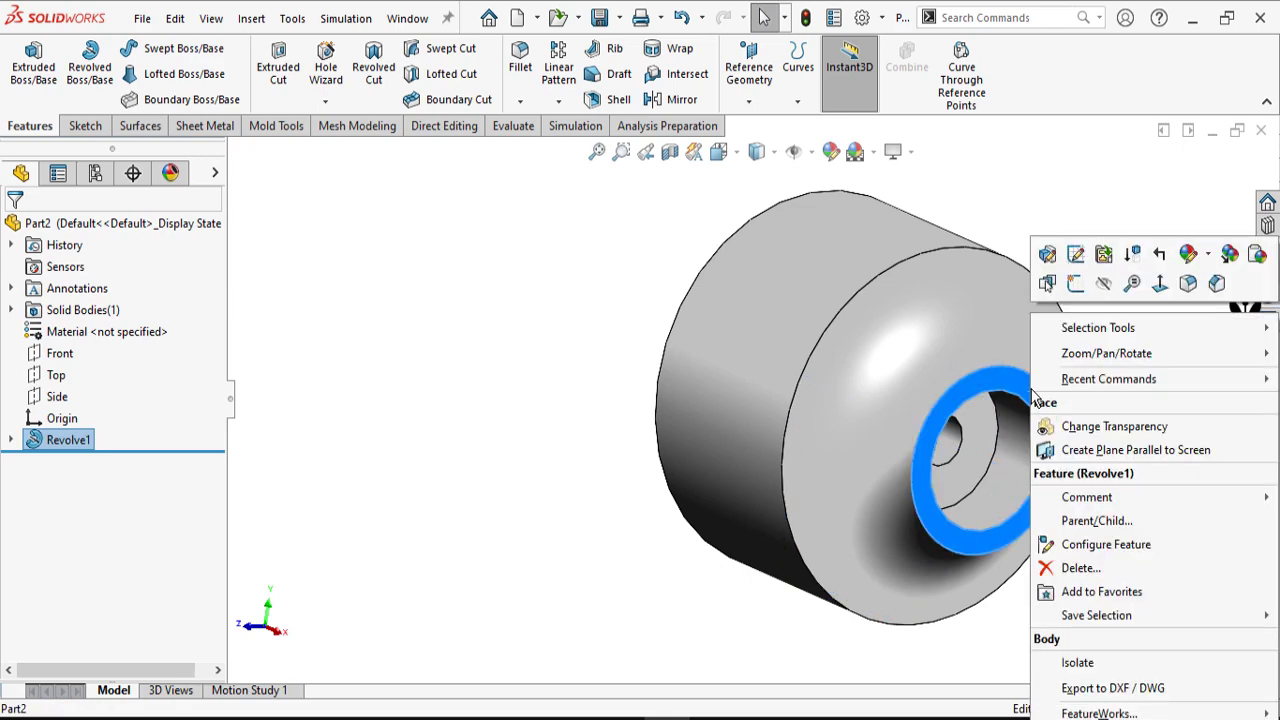
click(1077, 287)
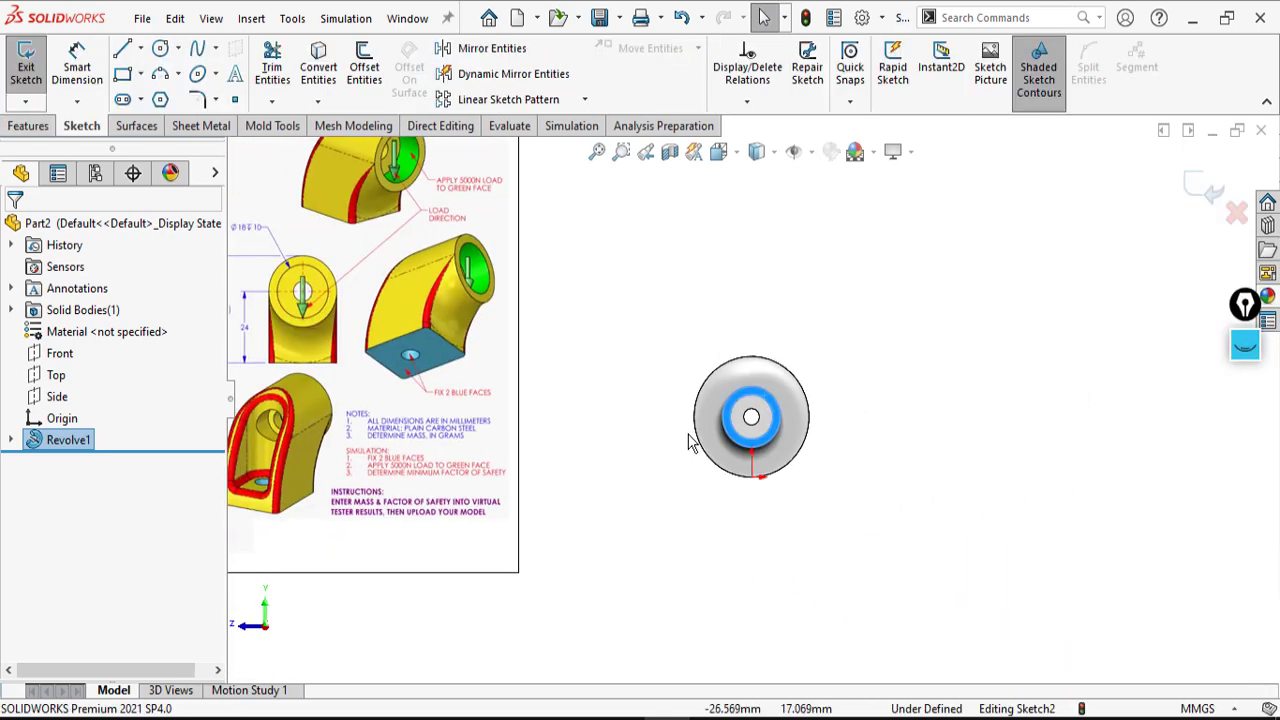
scroll(585, 308, down, 3)
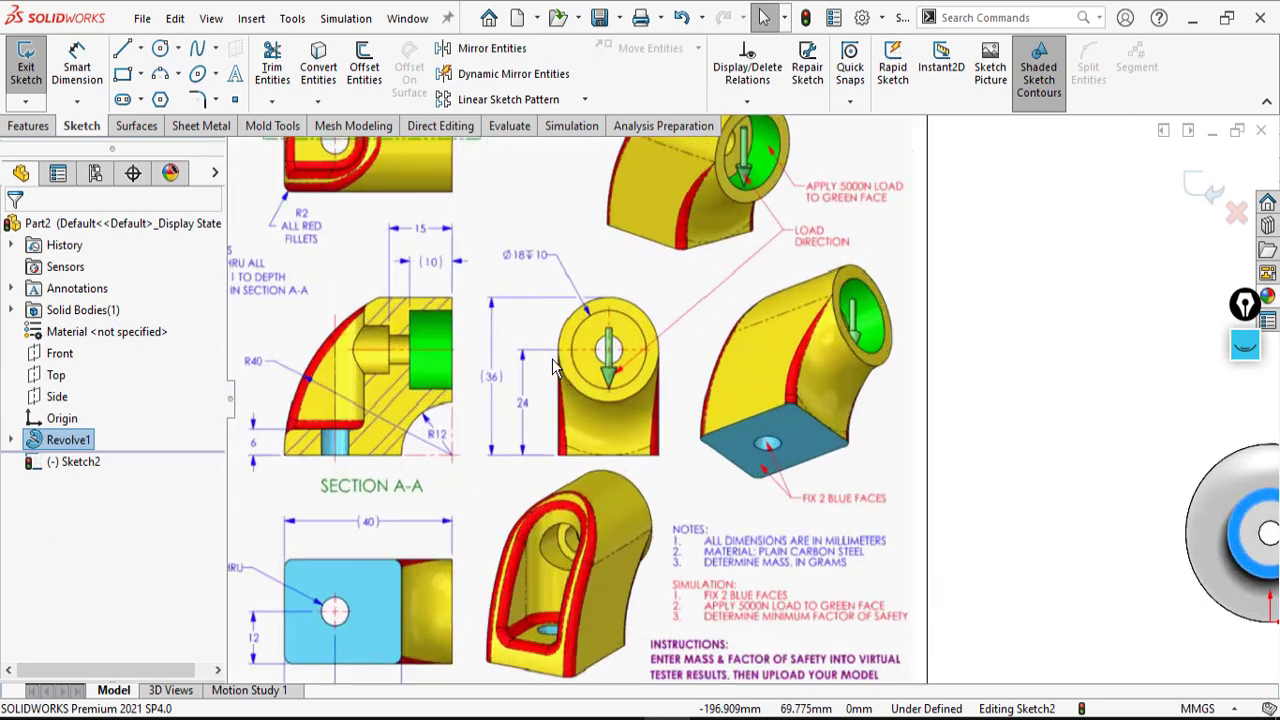
scroll(673, 420, up, 2)
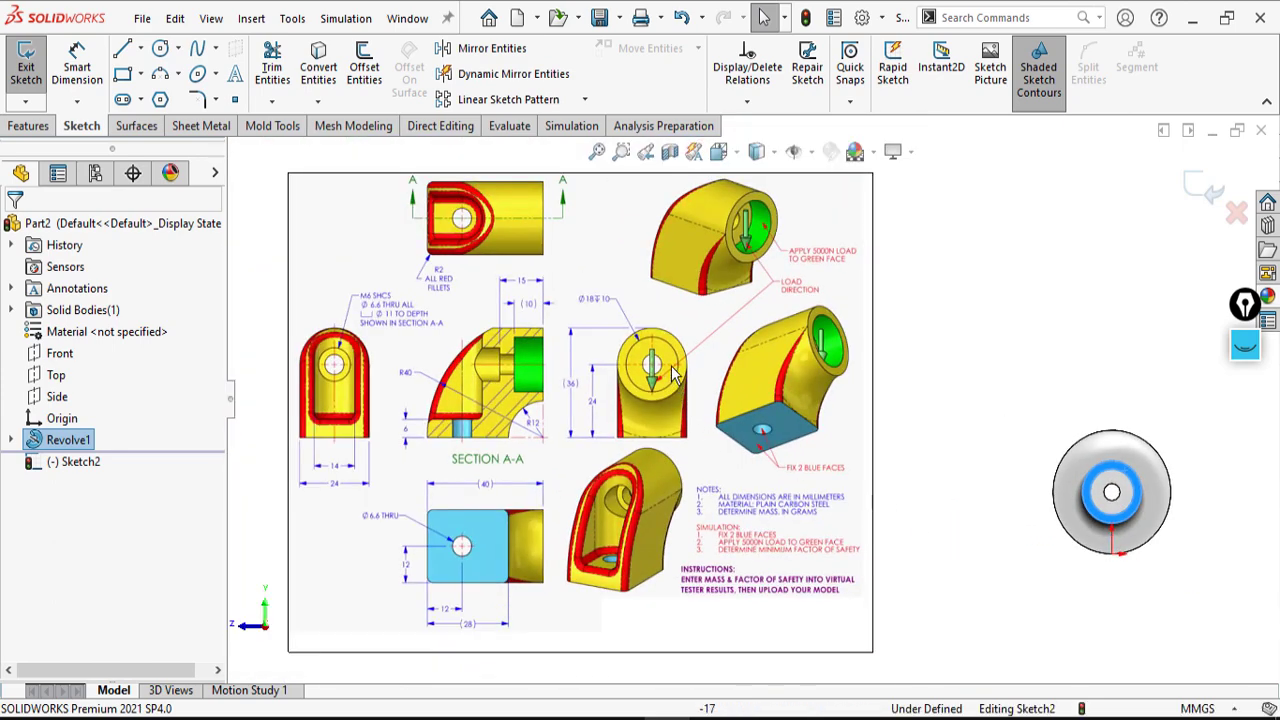
scroll(650, 362, down, 2)
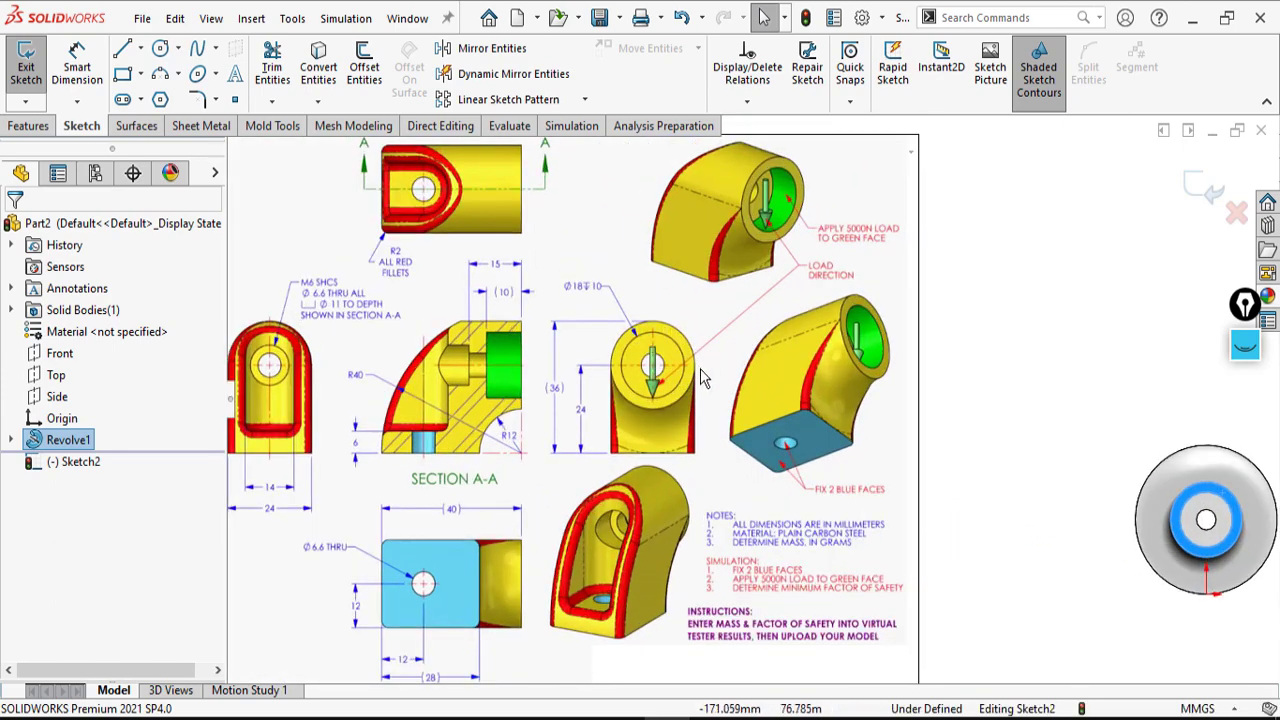
scroll(1220, 625, down, 1)
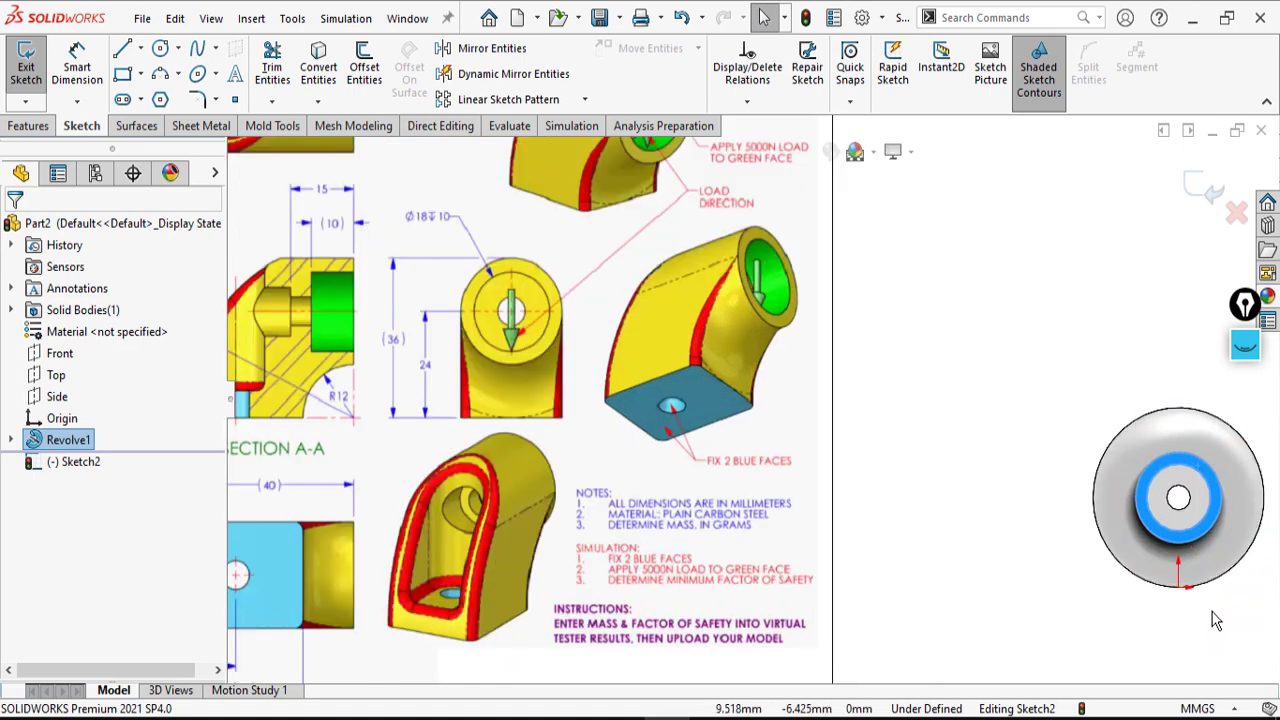
key(l)
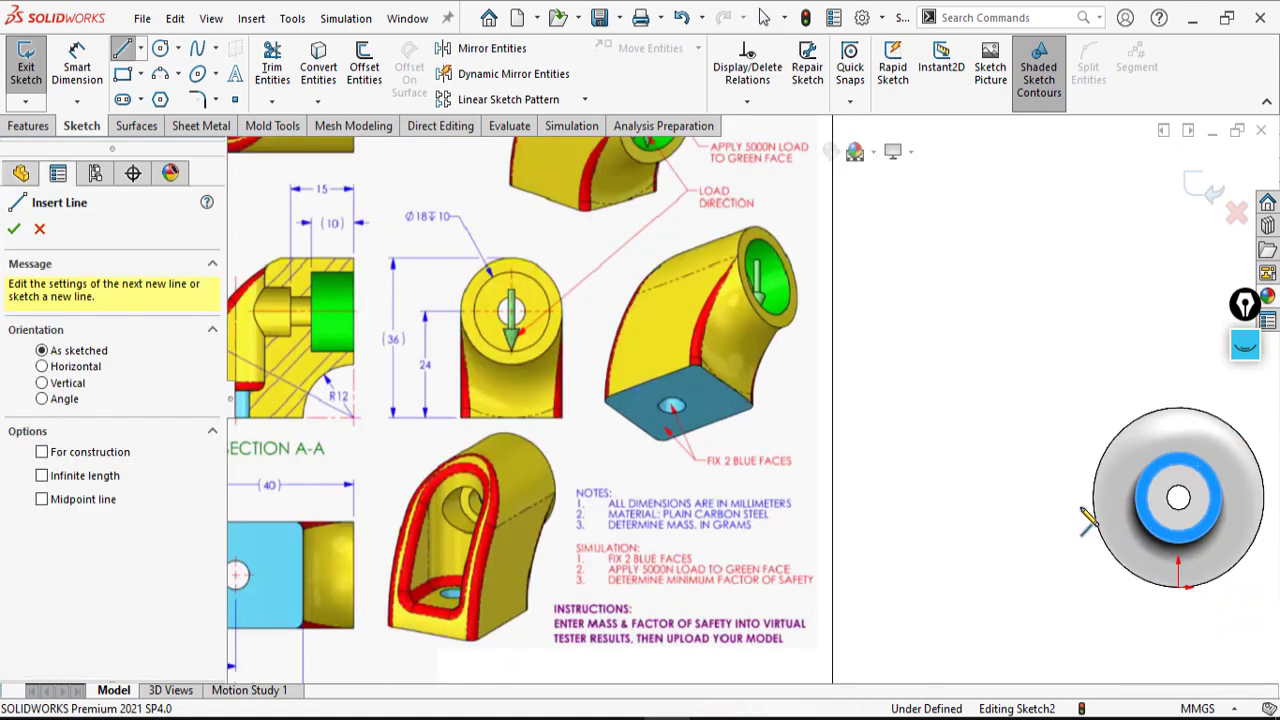
click(1094, 498)
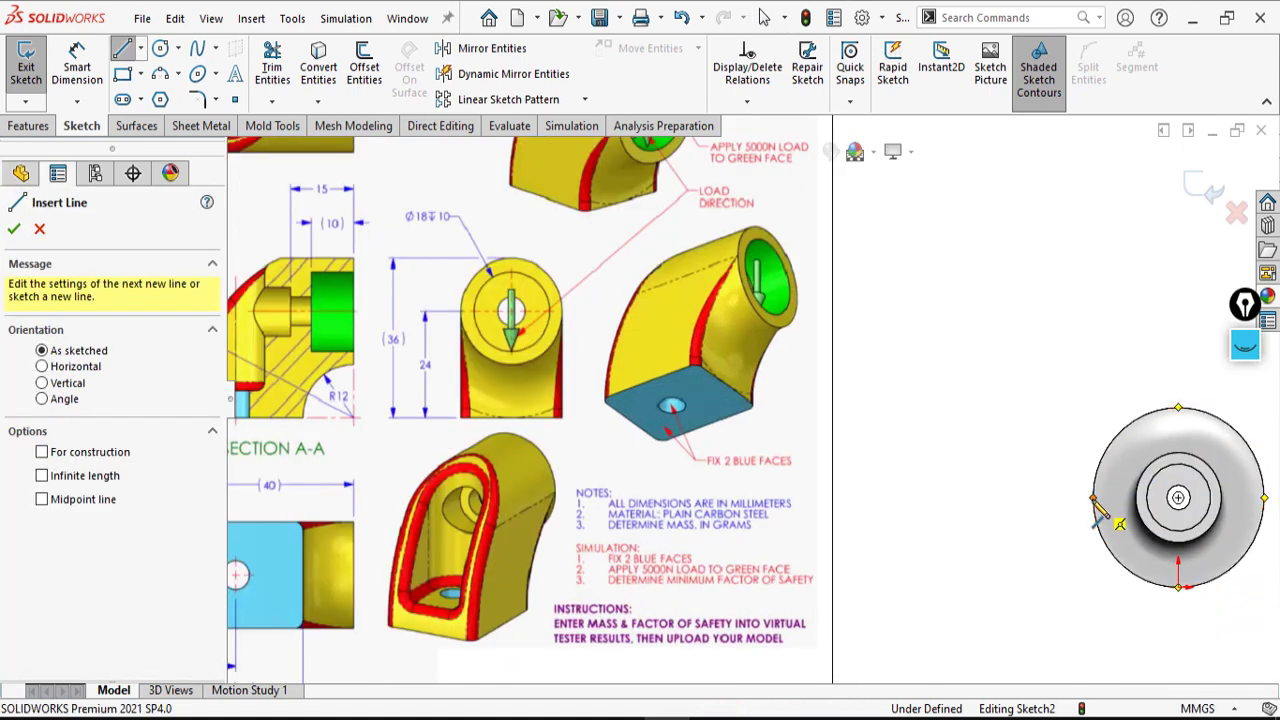
right_click(1096, 590)
click(1108, 543)
- Convert the circular edges of the annular end face around the 18 mm bore into sketch entities
middle_drag(1086, 571, 1208, 540)
scroll(1205, 531, down, 1)
scroll(1094, 446, up, 2)
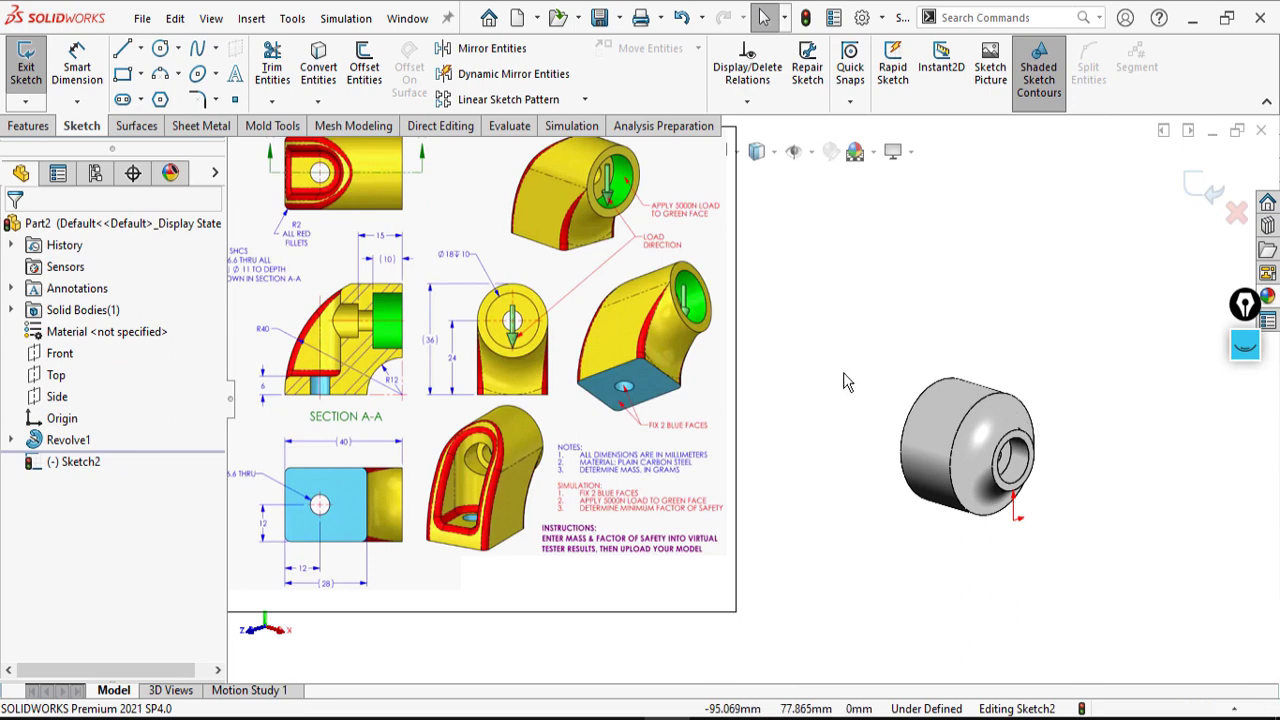
scroll(998, 452, down, 2)
right_click(1004, 444)
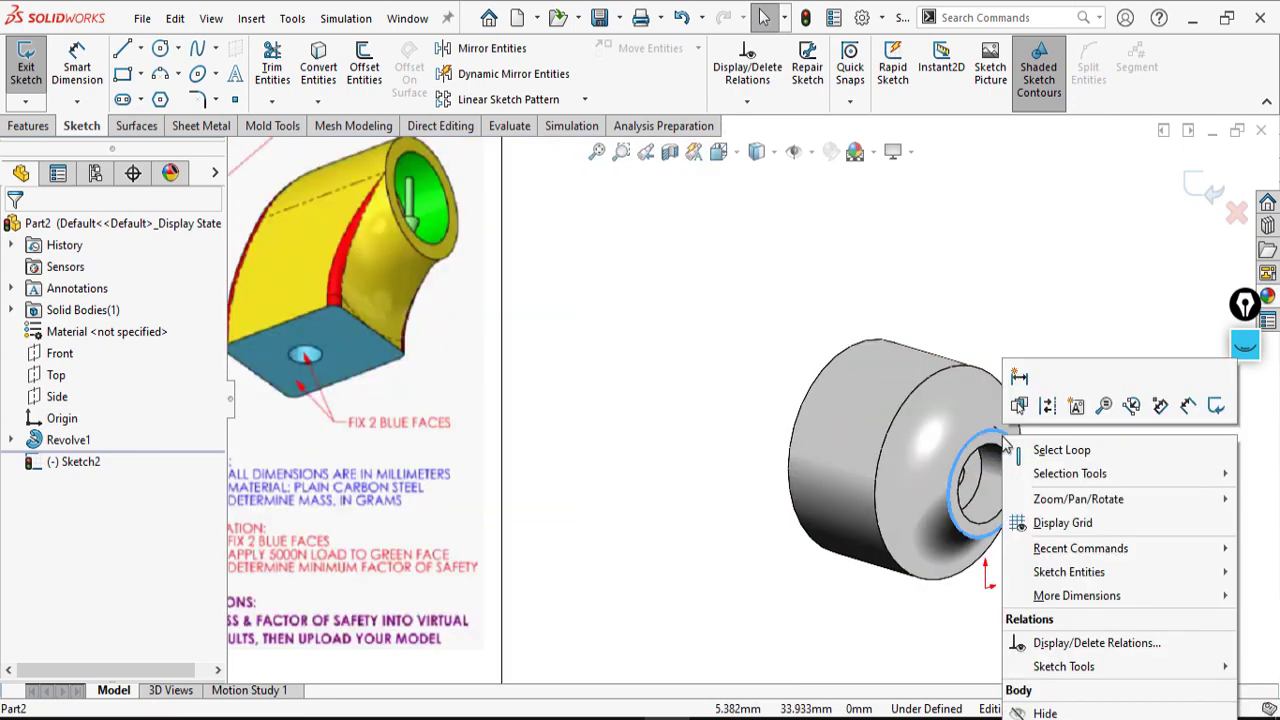
click(870, 288)
scroll(926, 423, up, 2)
scroll(925, 433, down, 3)
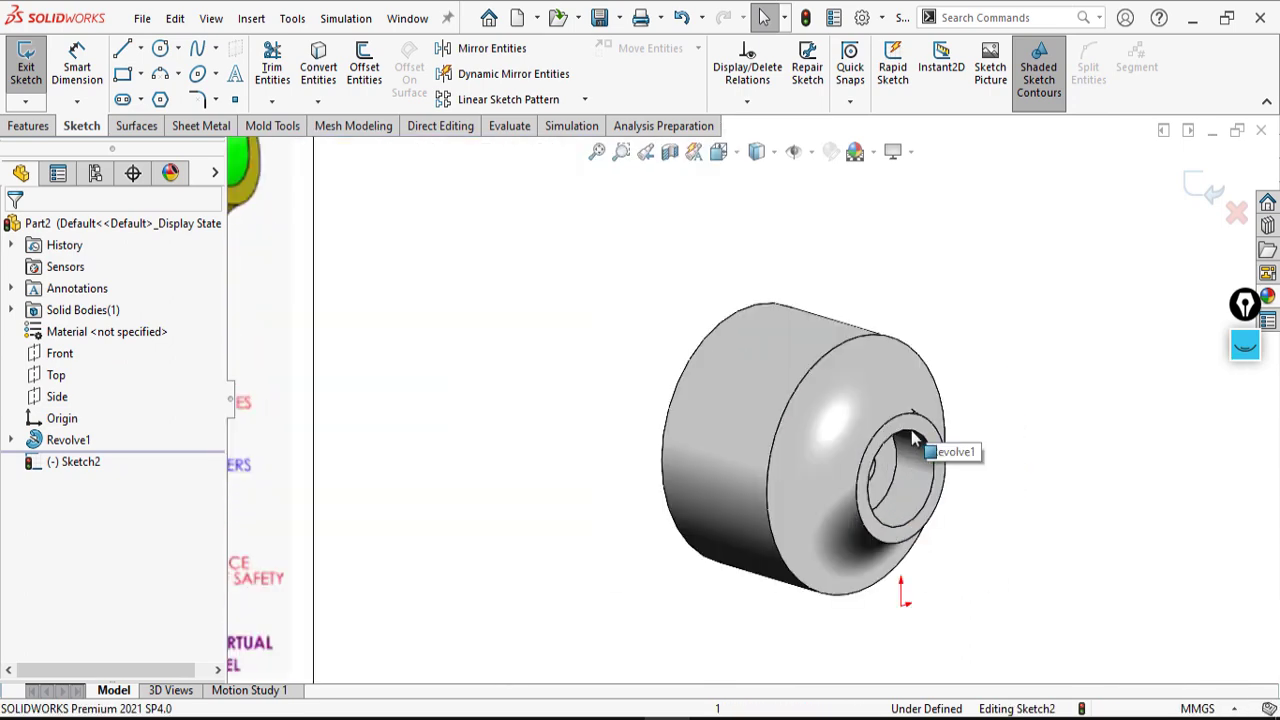
right_click(915, 430)
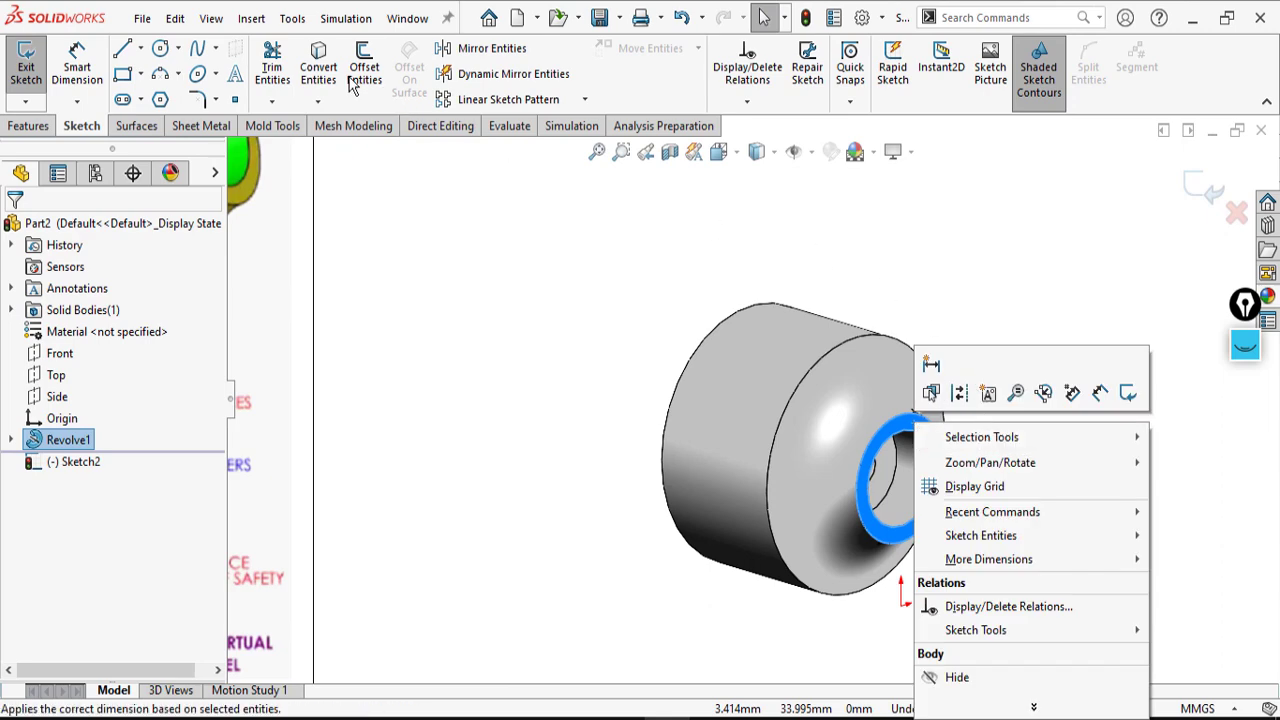
key(Escape)
key(Escape)
- Draw a vertical line from each side quadrant of the outer circle to origin level, joined by a horizontal base line through the origin
scroll(900, 475, up, 2)
key(space)
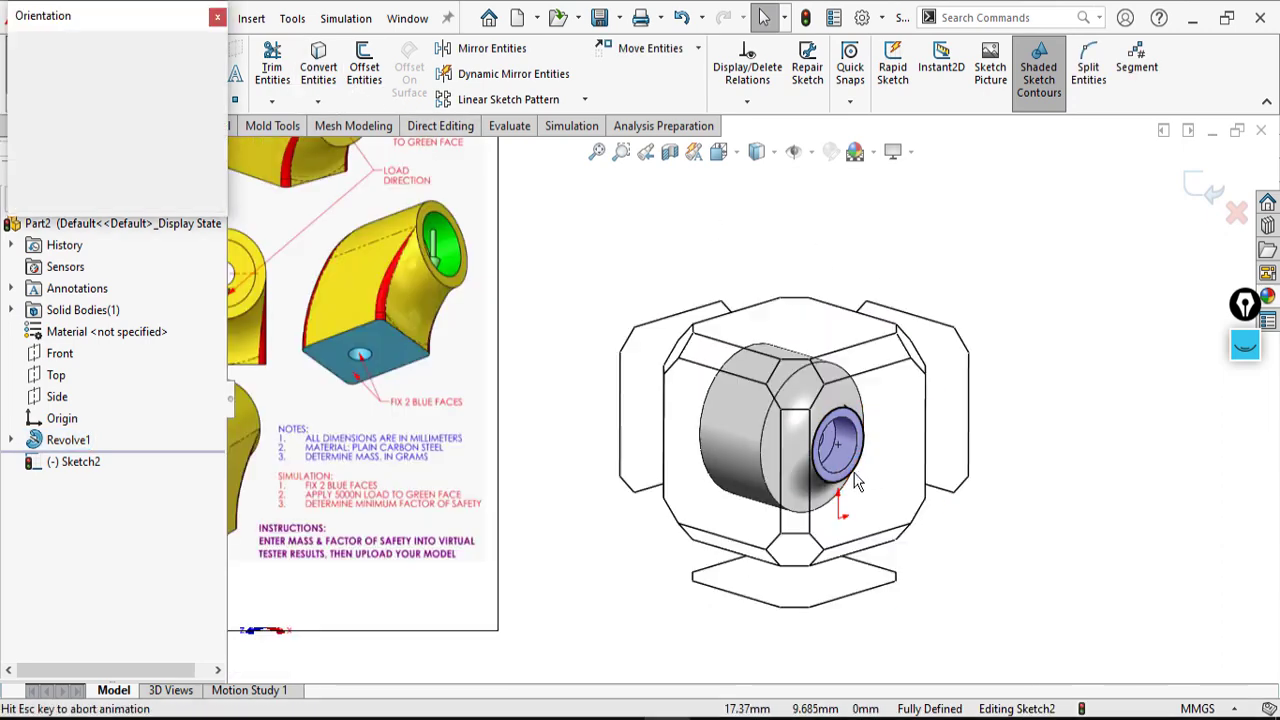
click(756, 463)
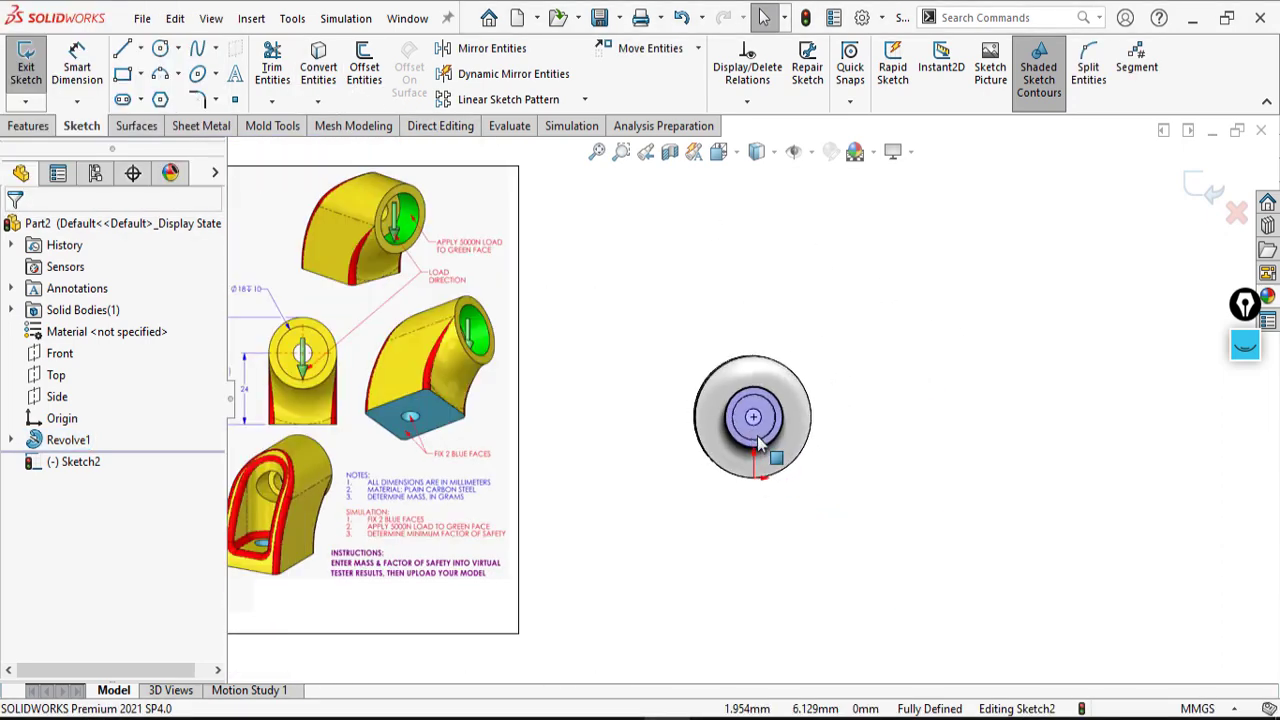
scroll(745, 448, down, 5)
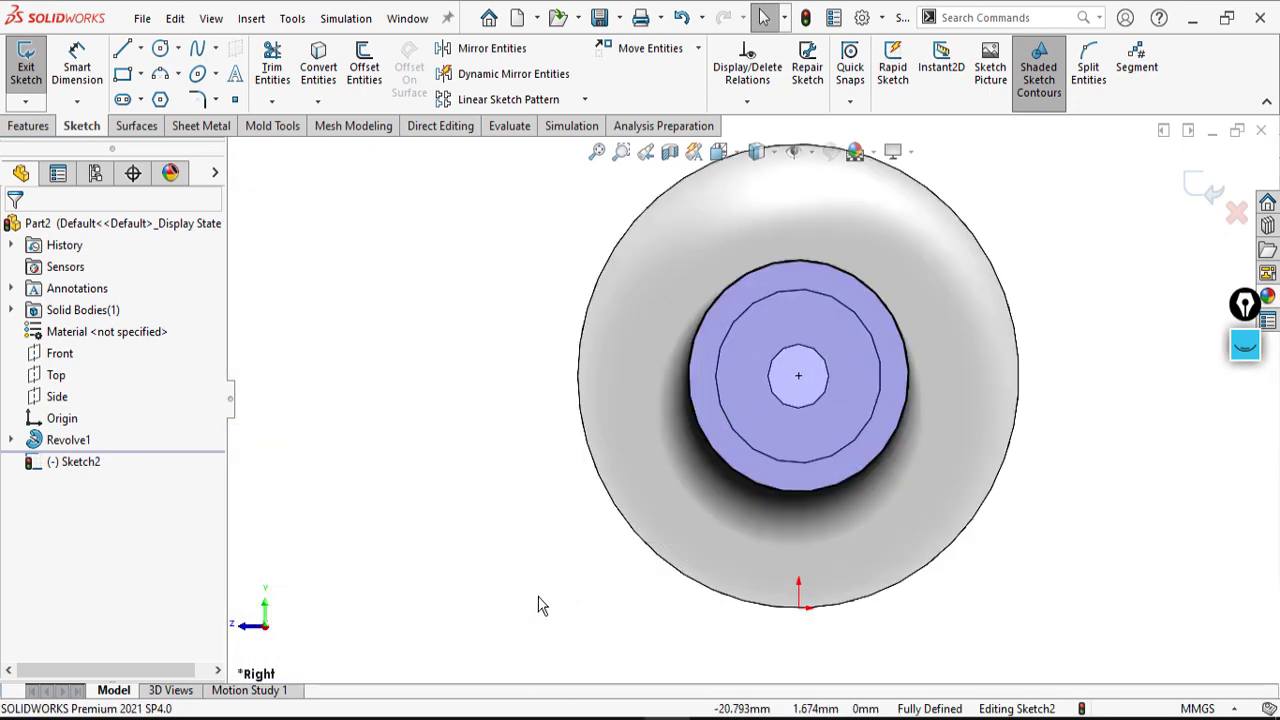
key(l)
click(689, 378)
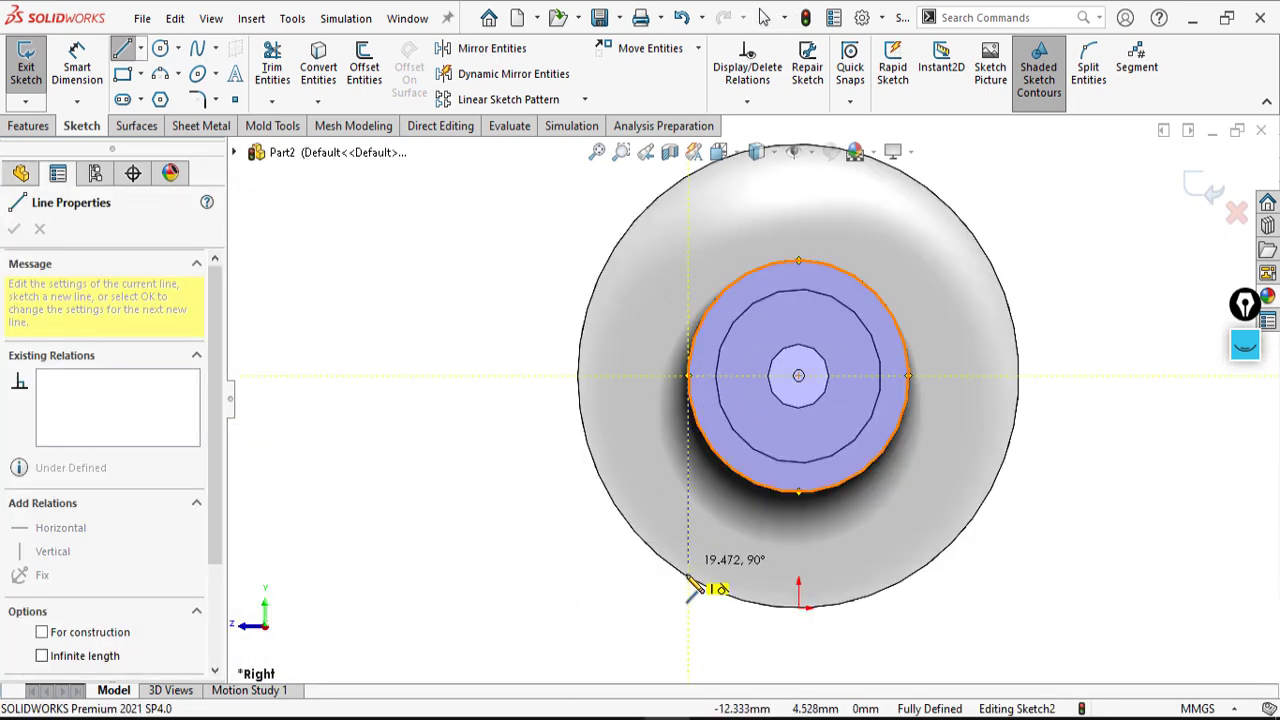
click(688, 607)
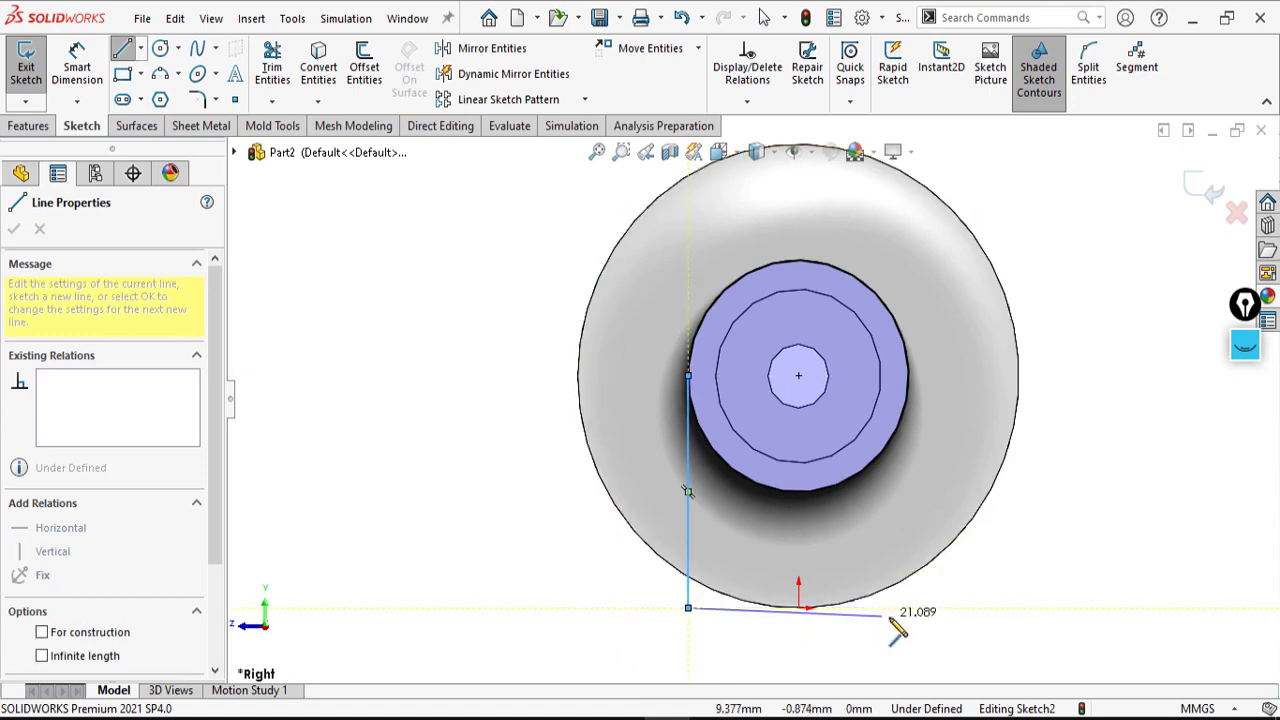
click(908, 608)
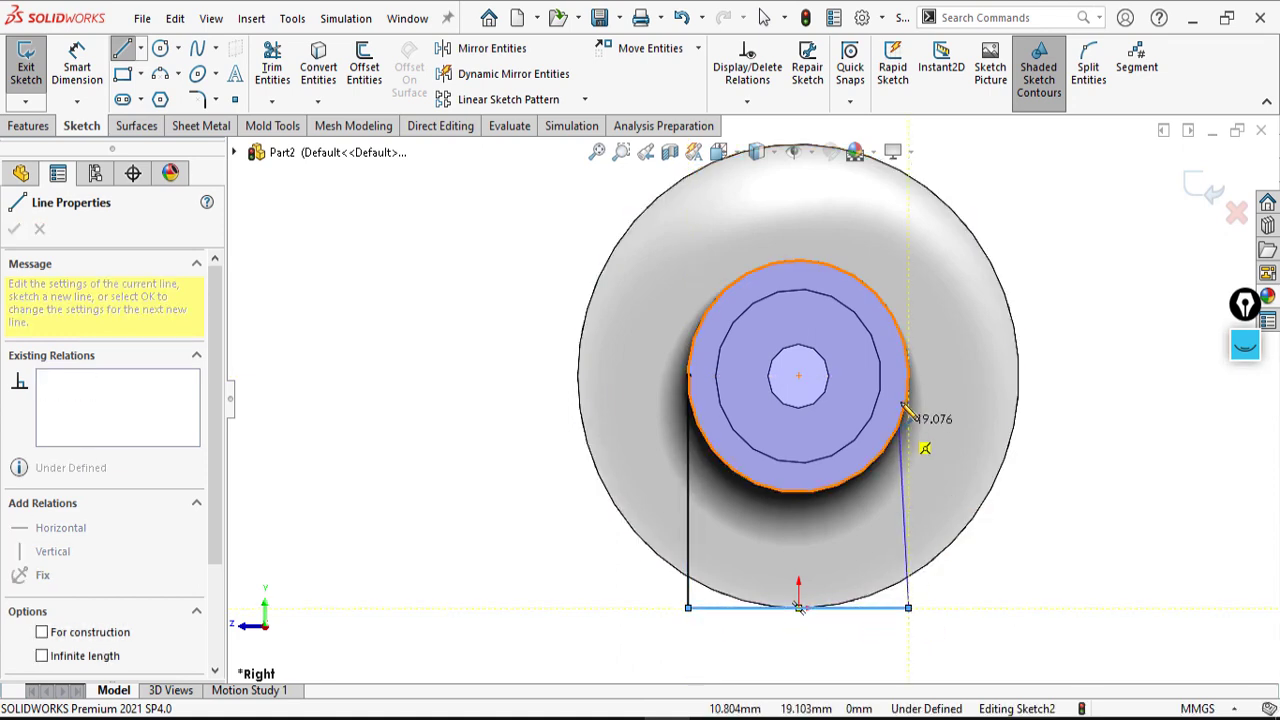
click(909, 377)
right_click(935, 400)
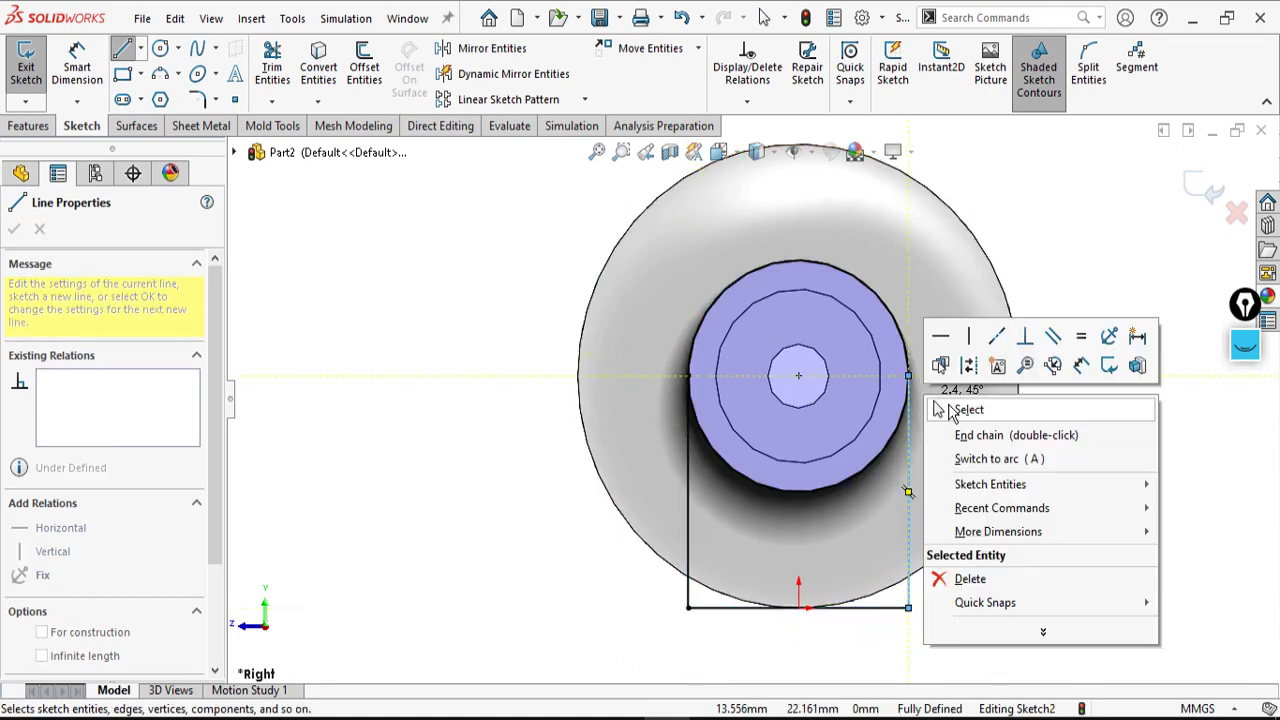
click(955, 408)
- Compare the sketched end outline with the reference drawing's end and isometric views
middle_drag(802, 469, 860, 569)
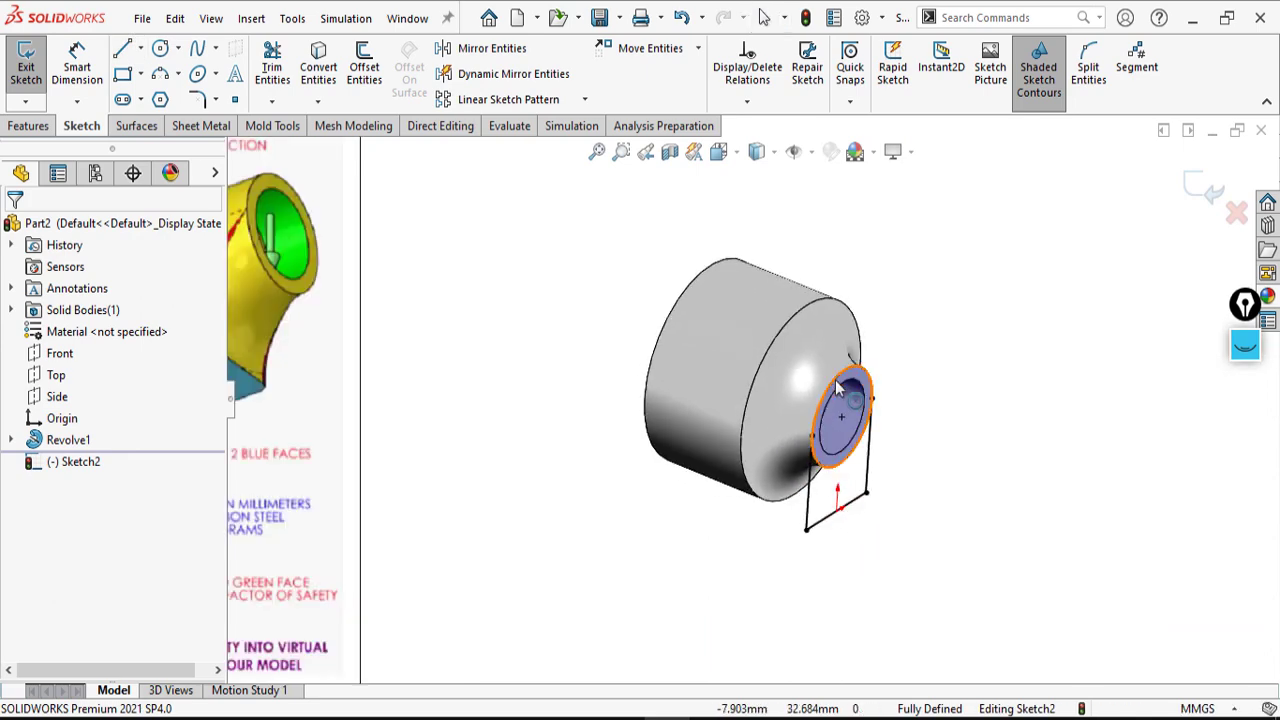
scroll(775, 446, up, 6)
scroll(778, 452, down, 2)
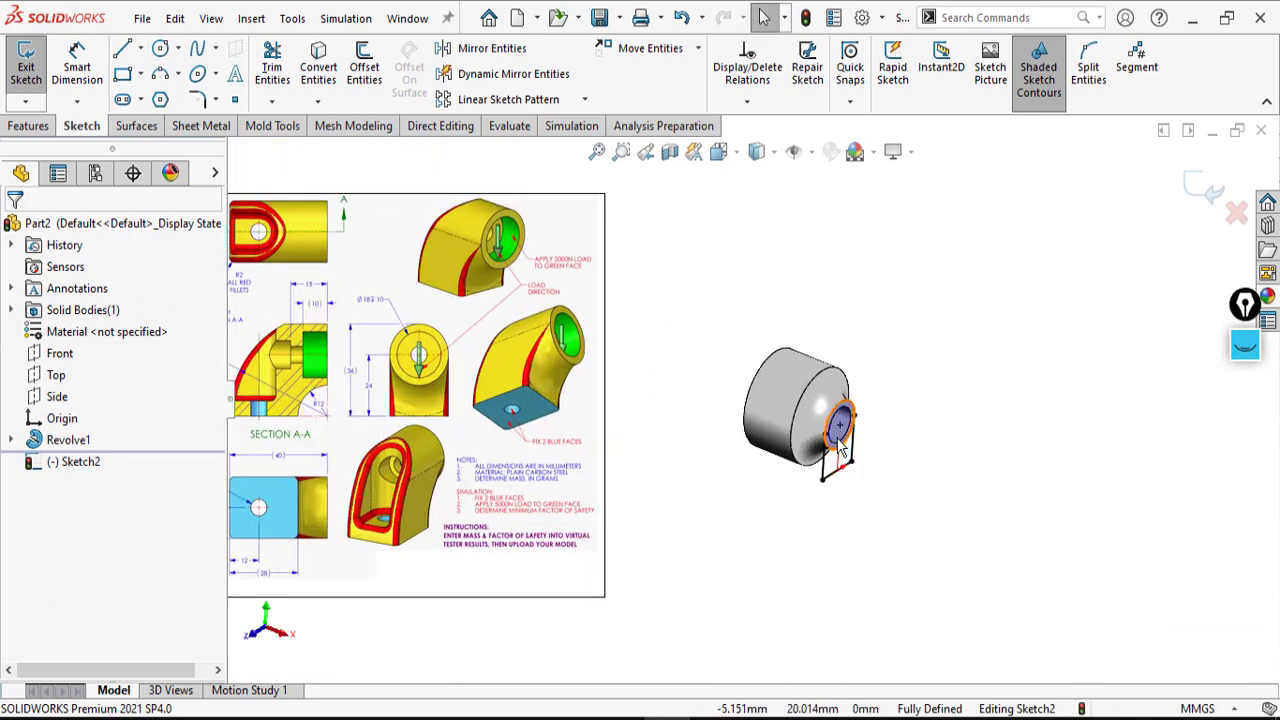
scroll(791, 418, down, 2)
scroll(785, 415, up, 3)
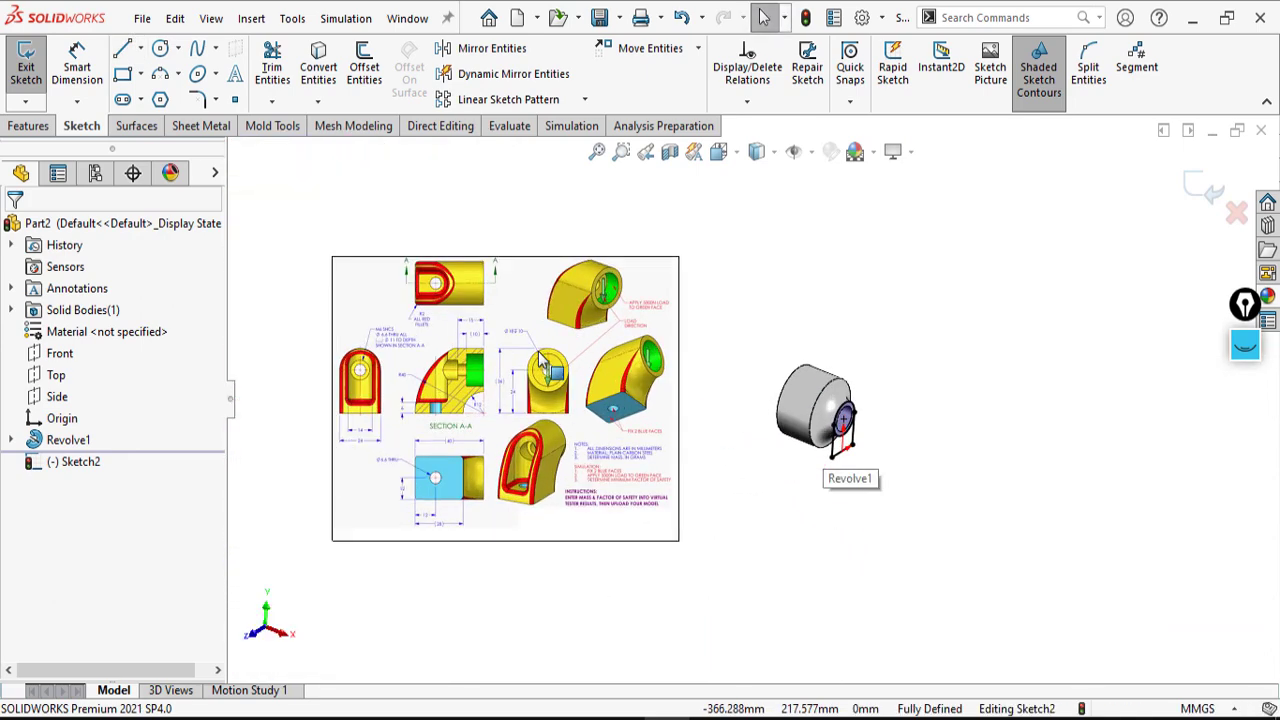
scroll(625, 340, down, 2)
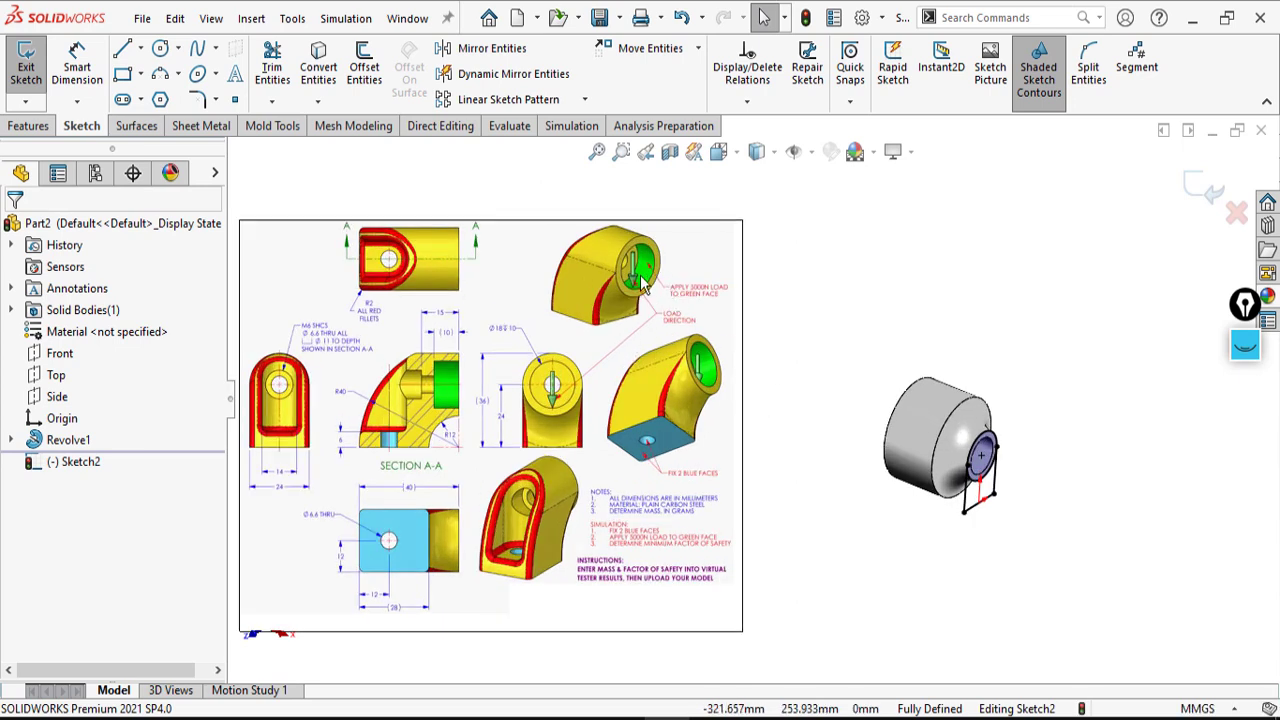
mouse_move(981, 470)
middle_down()
mouse_move(1011, 494)
mouse_move(909, 423)
mouse_move(977, 491)
middle_up()
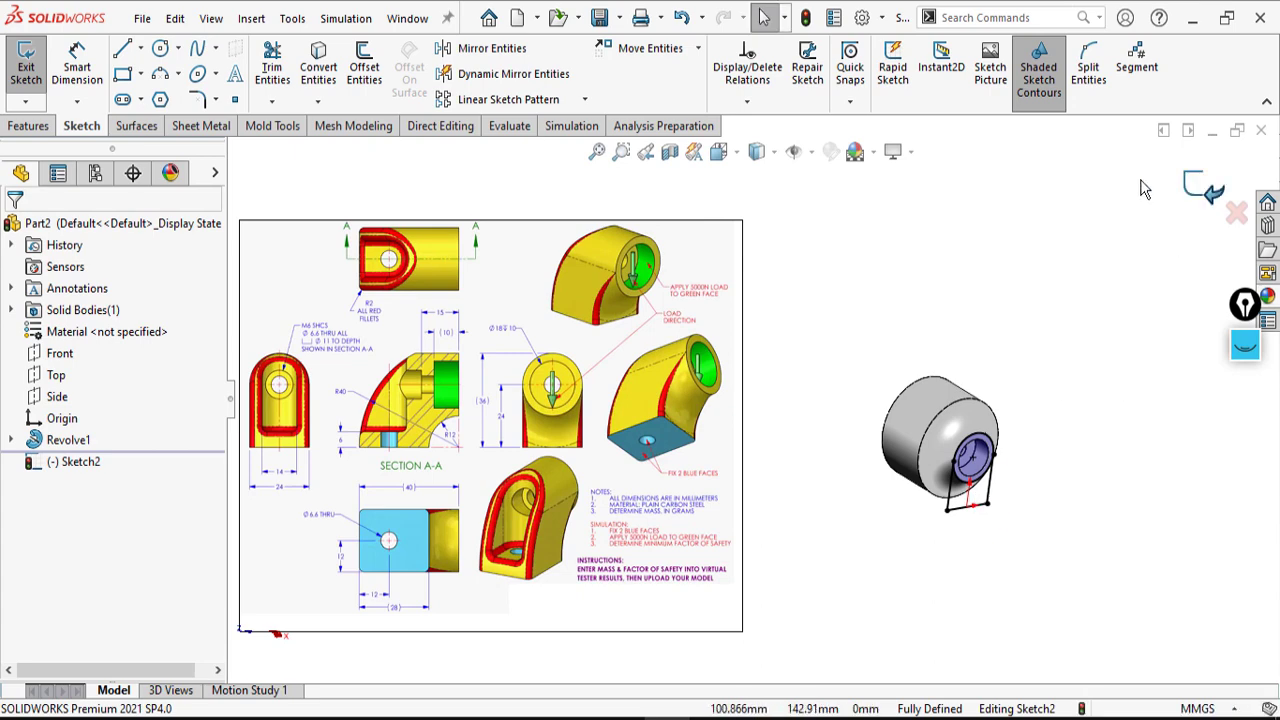
- Cut the body Through All with the three end-outline contours, keeping only the material inside the outline
click(30, 126)
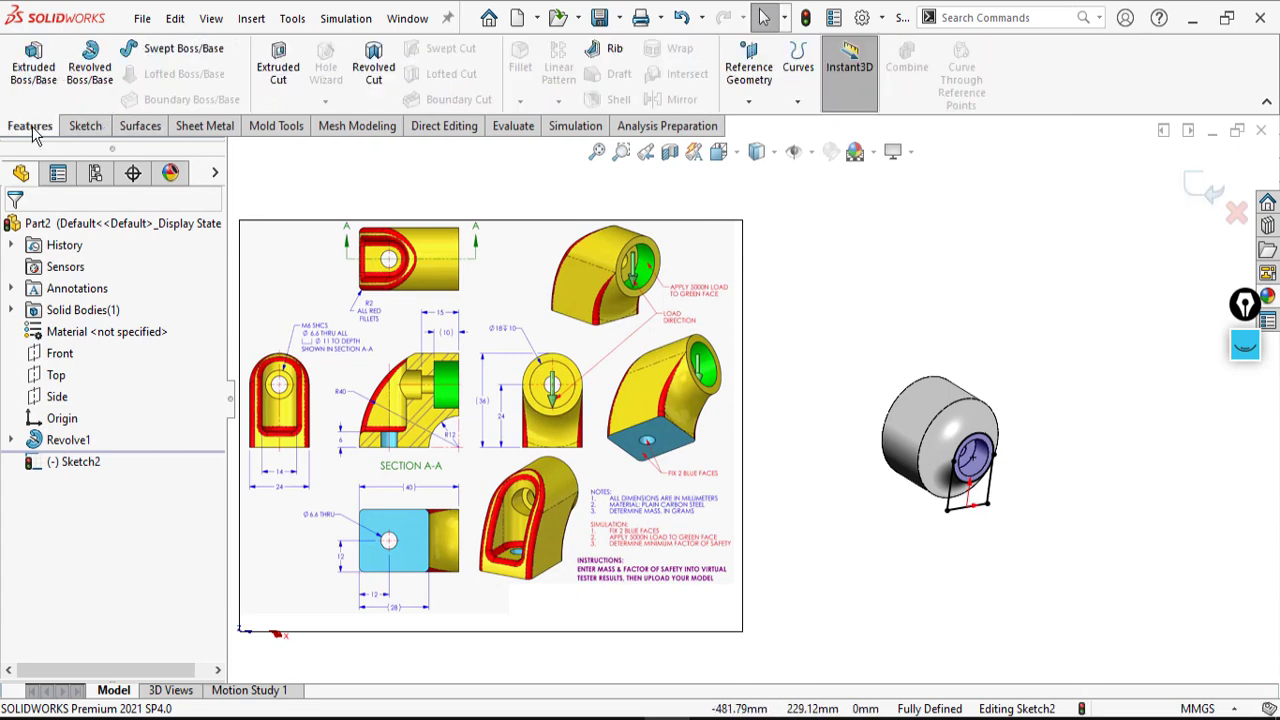
click(279, 75)
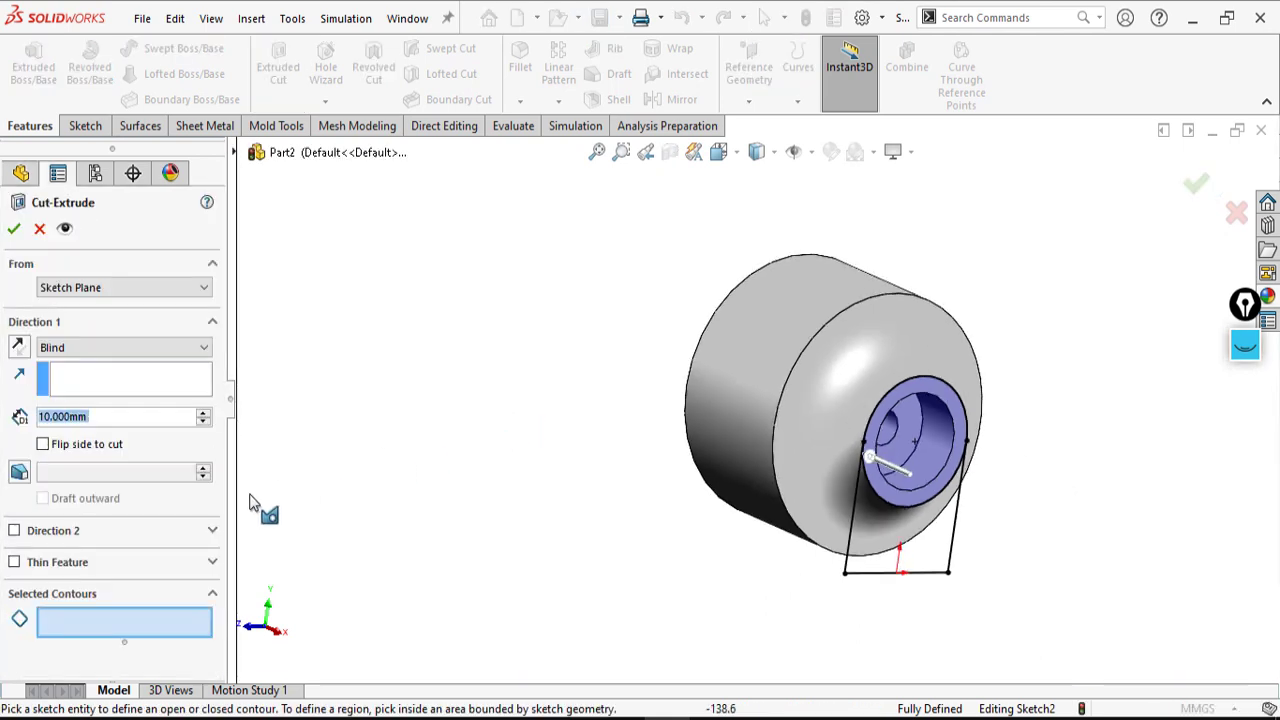
click(900, 530)
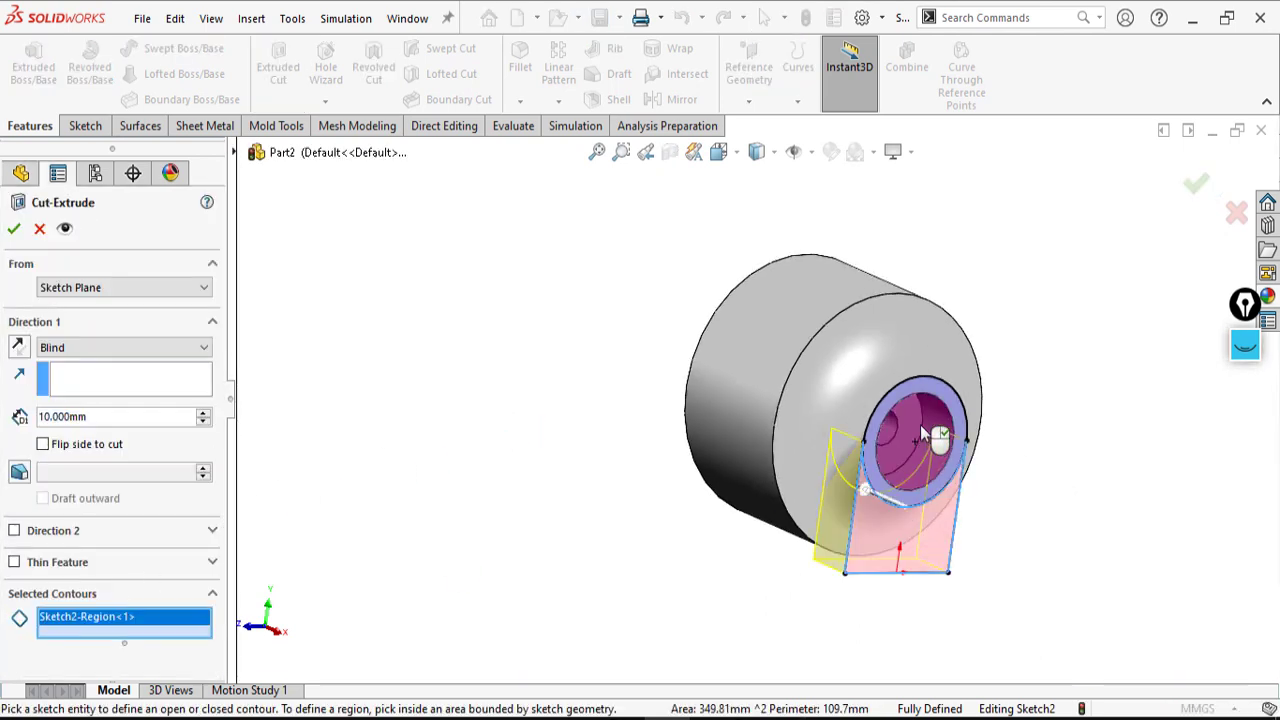
click(951, 413)
click(894, 514)
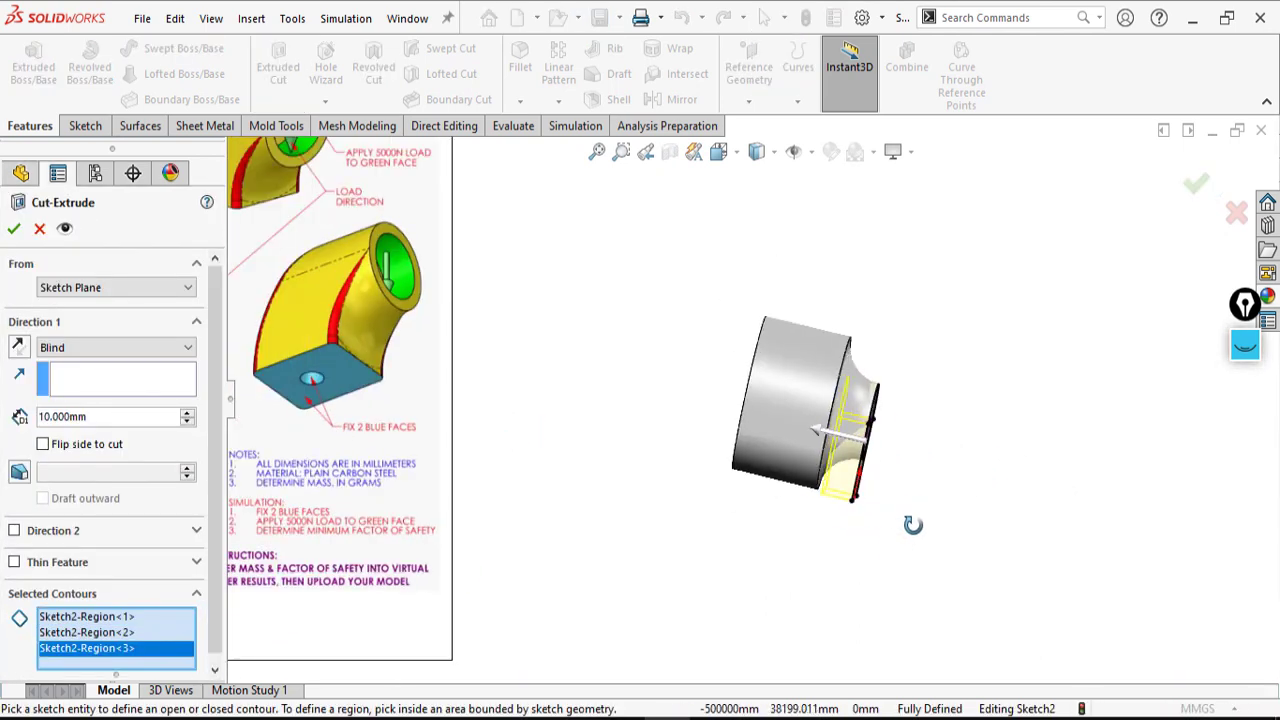
click(149, 348)
click(125, 378)
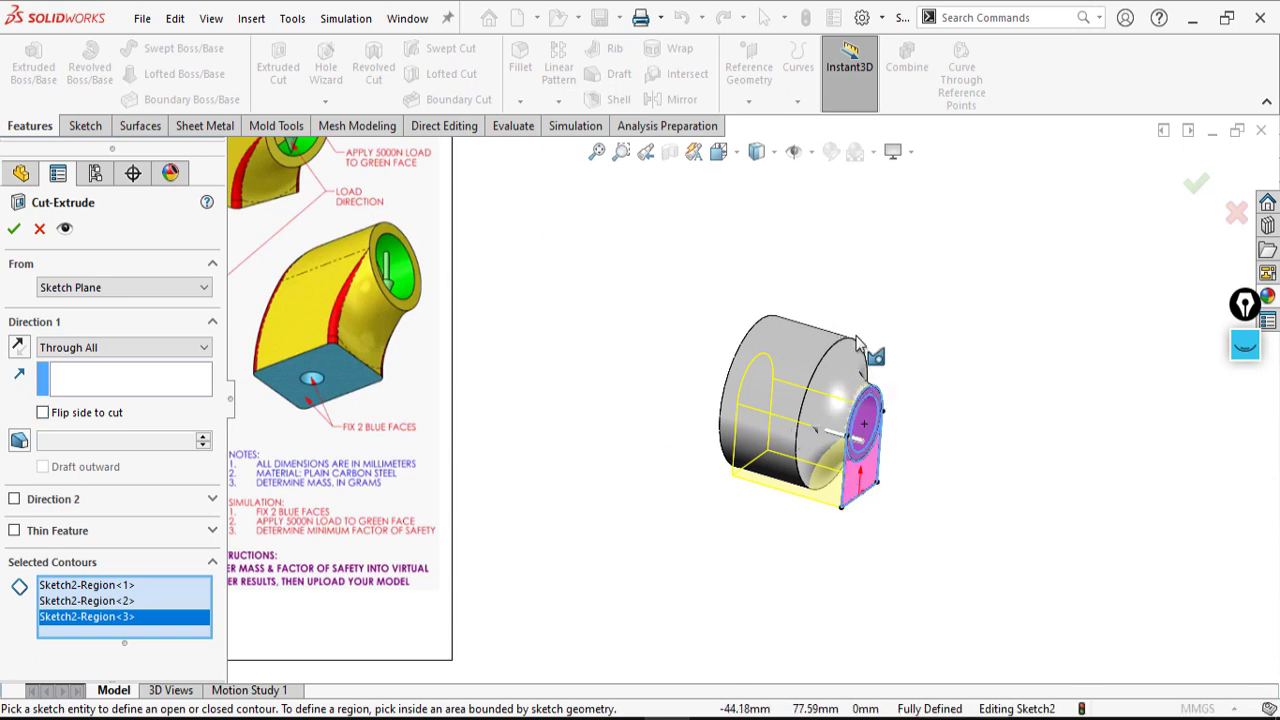
click(14, 230)
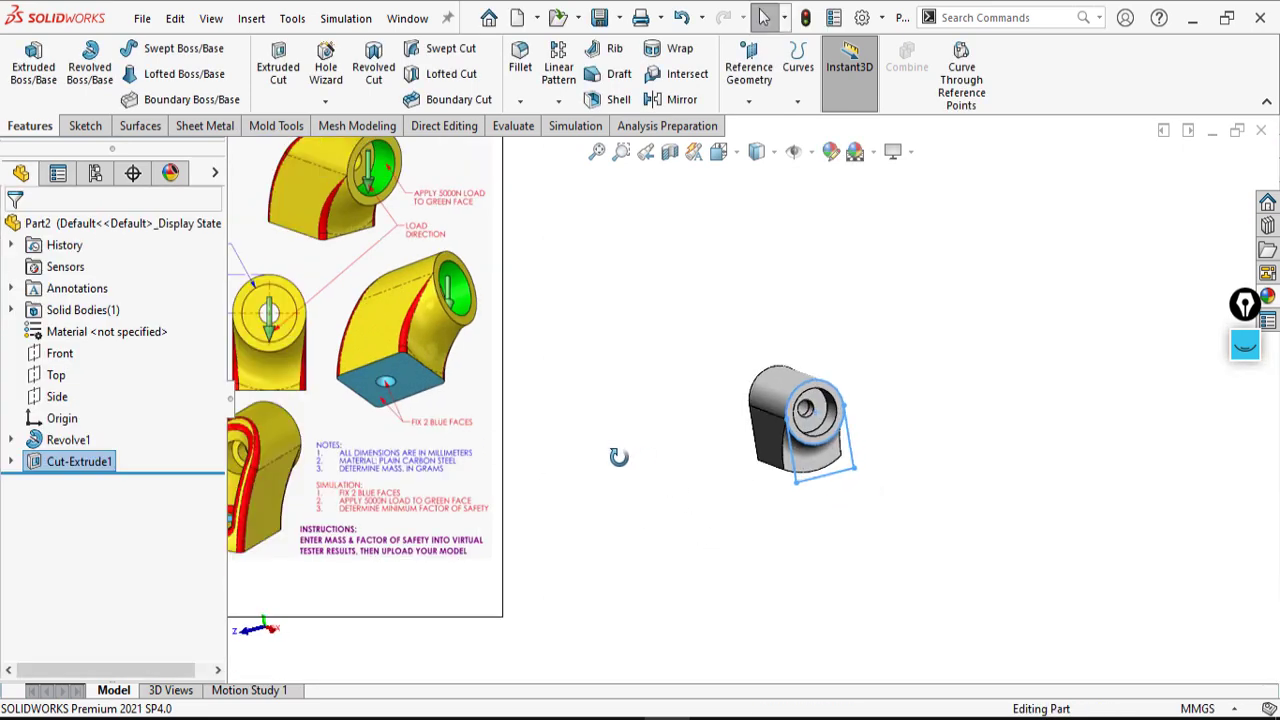
- Compare the trimmed body's side, front and underside with the reference drawing's section, end and isometric views
middle_drag(619, 457, 654, 463)
scroll(654, 463, up, 4)
scroll(432, 360, down, 3)
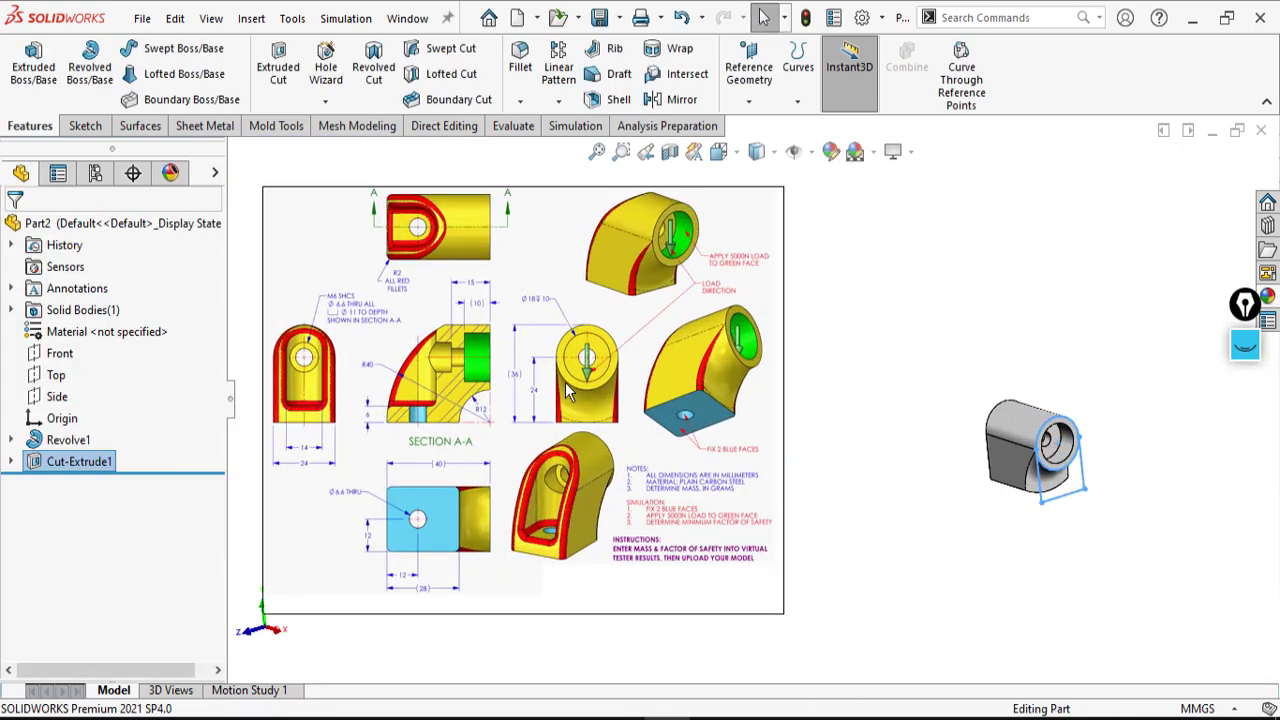
mouse_move(988, 488)
middle_down()
mouse_move(934, 394)
mouse_move(1096, 467)
mouse_move(1064, 496)
middle_up()
scroll(619, 418, down, 1)
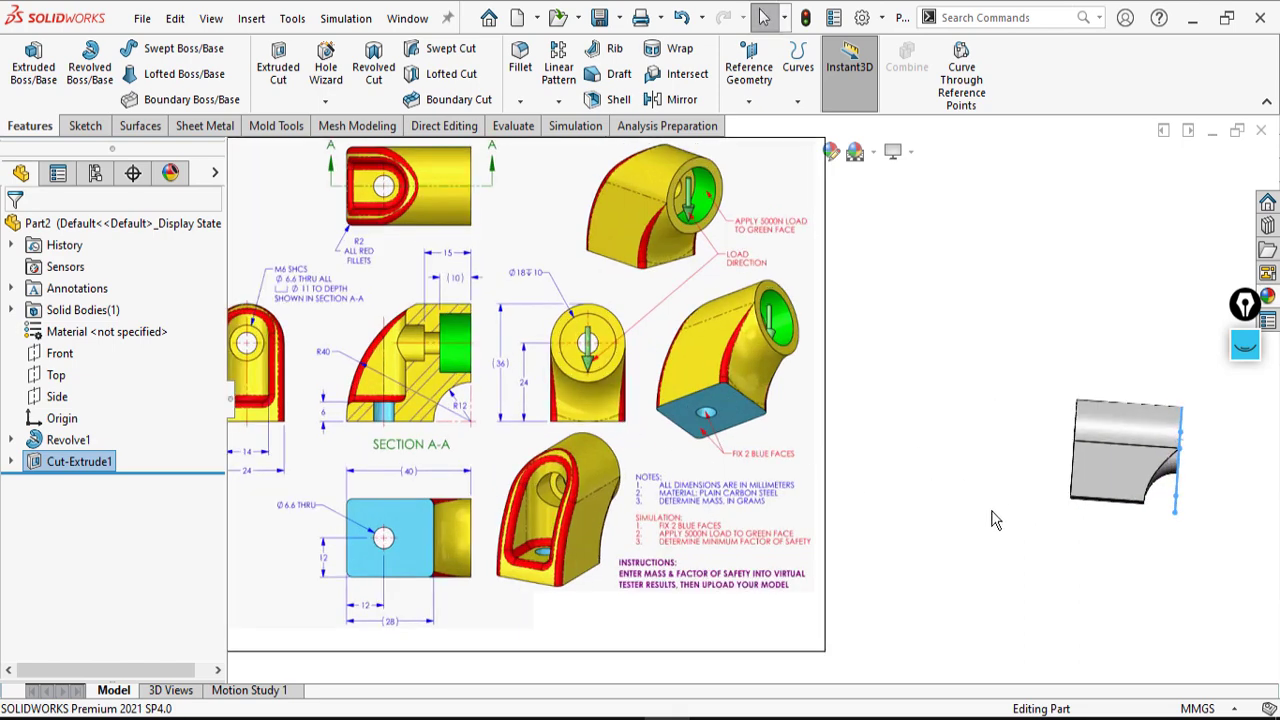
scroll(624, 404, down, 2)
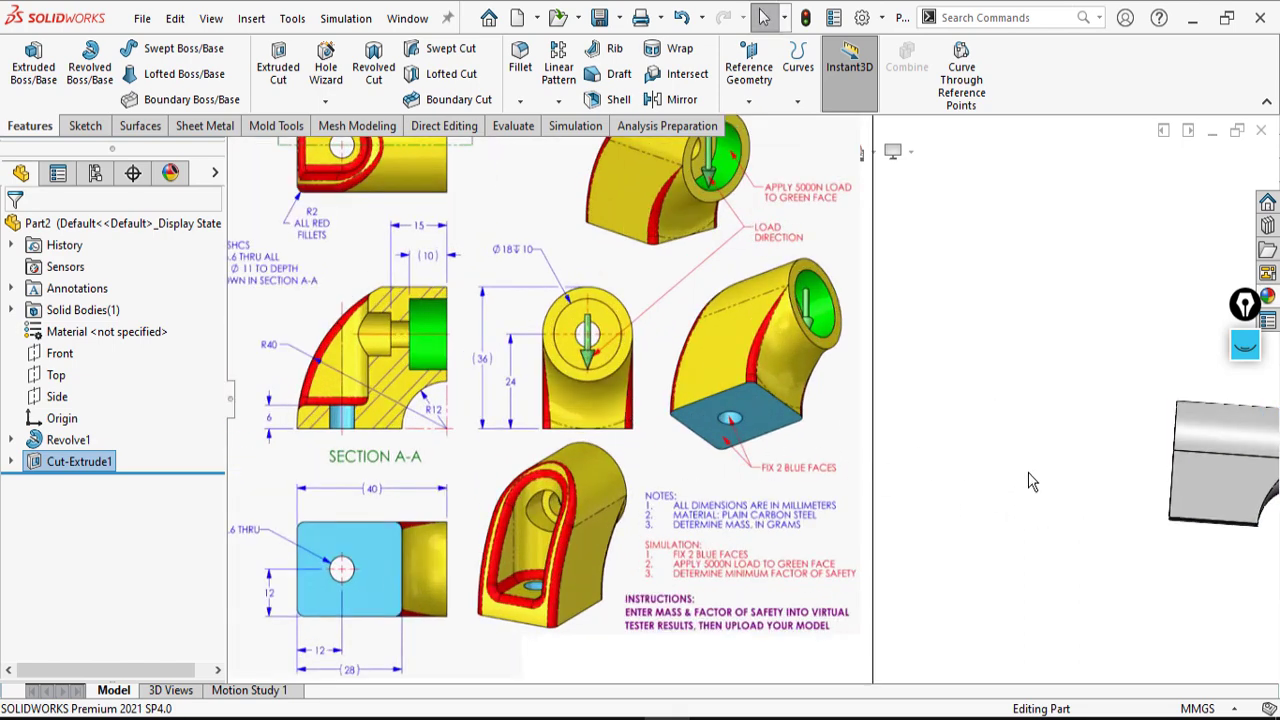
scroll(1028, 472, up, 2)
scroll(1049, 492, down, 2)
mouse_move(1050, 496)
middle_down()
mouse_move(1006, 499)
mouse_move(951, 421)
mouse_move(949, 474)
mouse_move(989, 466)
middle_up()
scroll(446, 390, up, 2)
scroll(457, 371, down, 2)
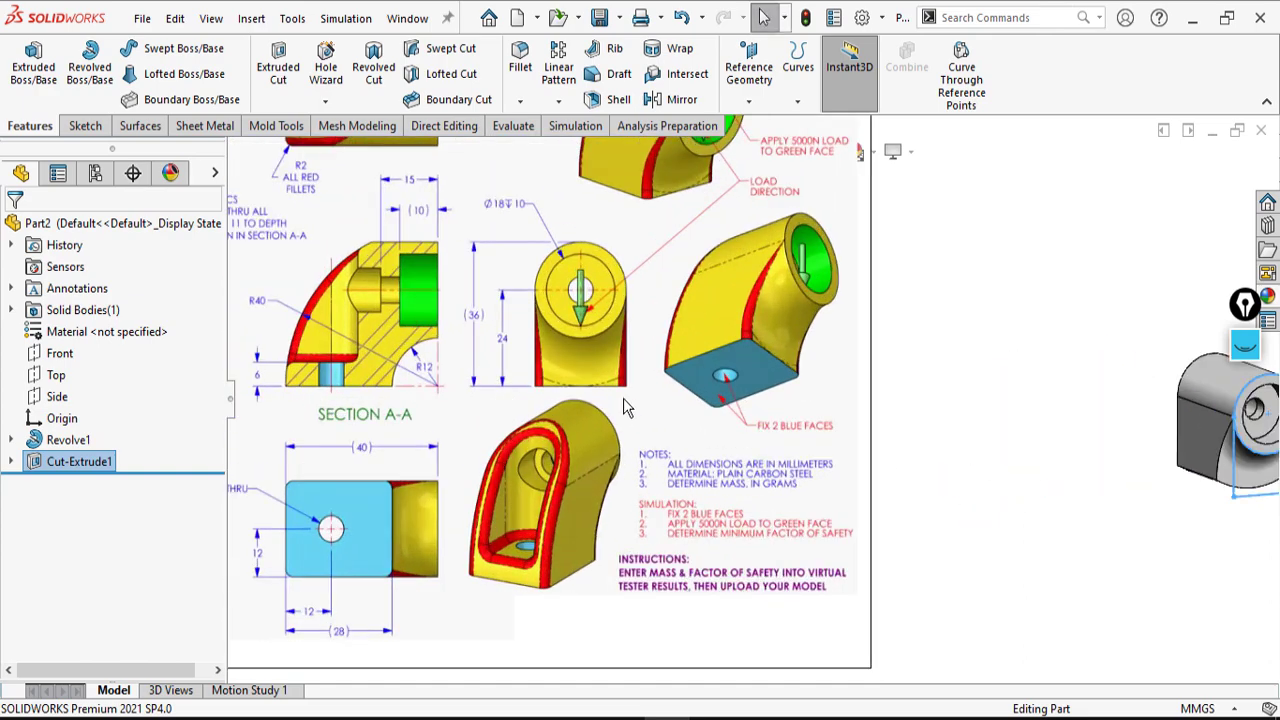
scroll(700, 375, down, 2)
scroll(714, 358, up, 3)
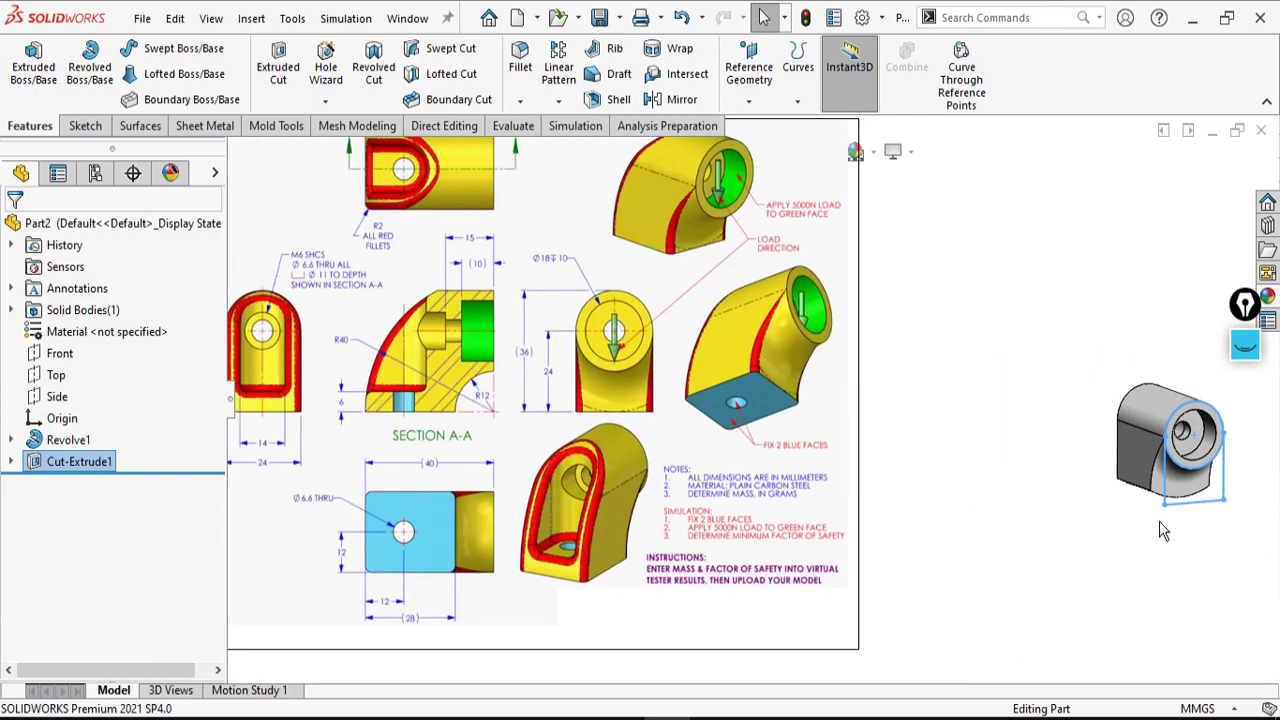
scroll(1159, 521, down, 5)
mouse_move(1110, 478)
middle_down()
mouse_move(1080, 414)
mouse_move(1114, 451)
mouse_move(1029, 589)
middle_up()
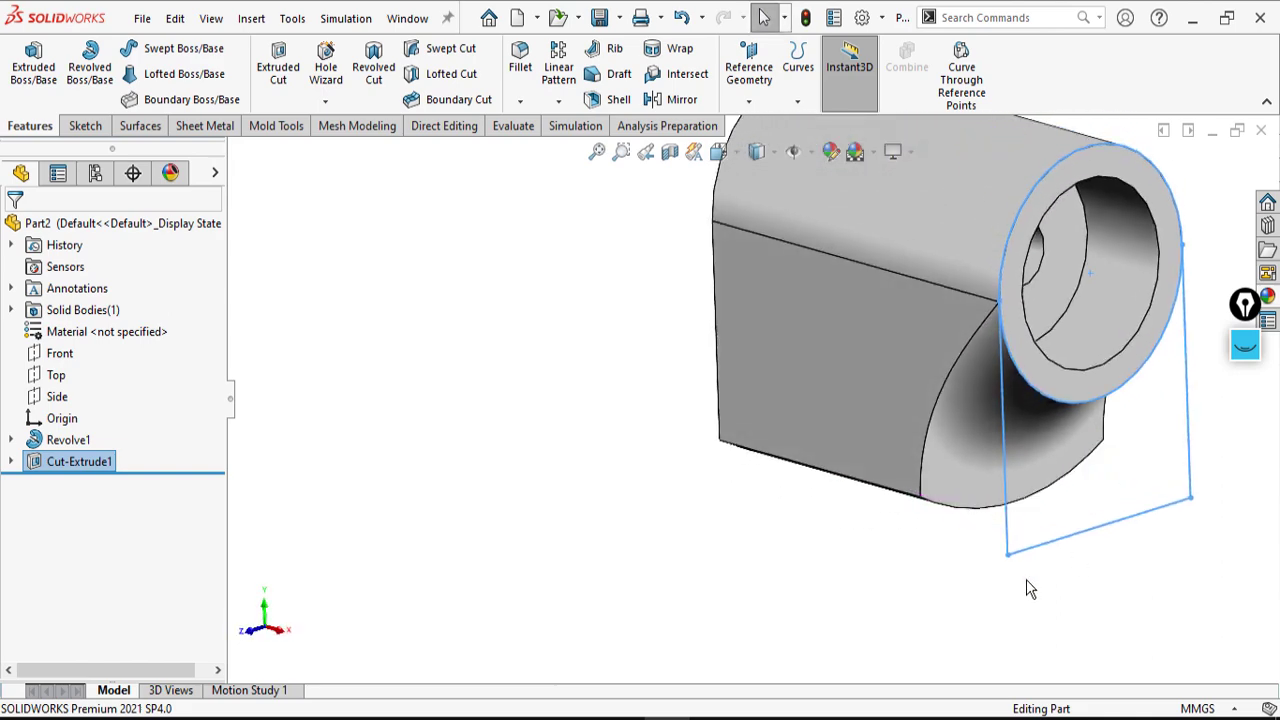
scroll(817, 541, up, 4)
scroll(817, 541, up, 3)
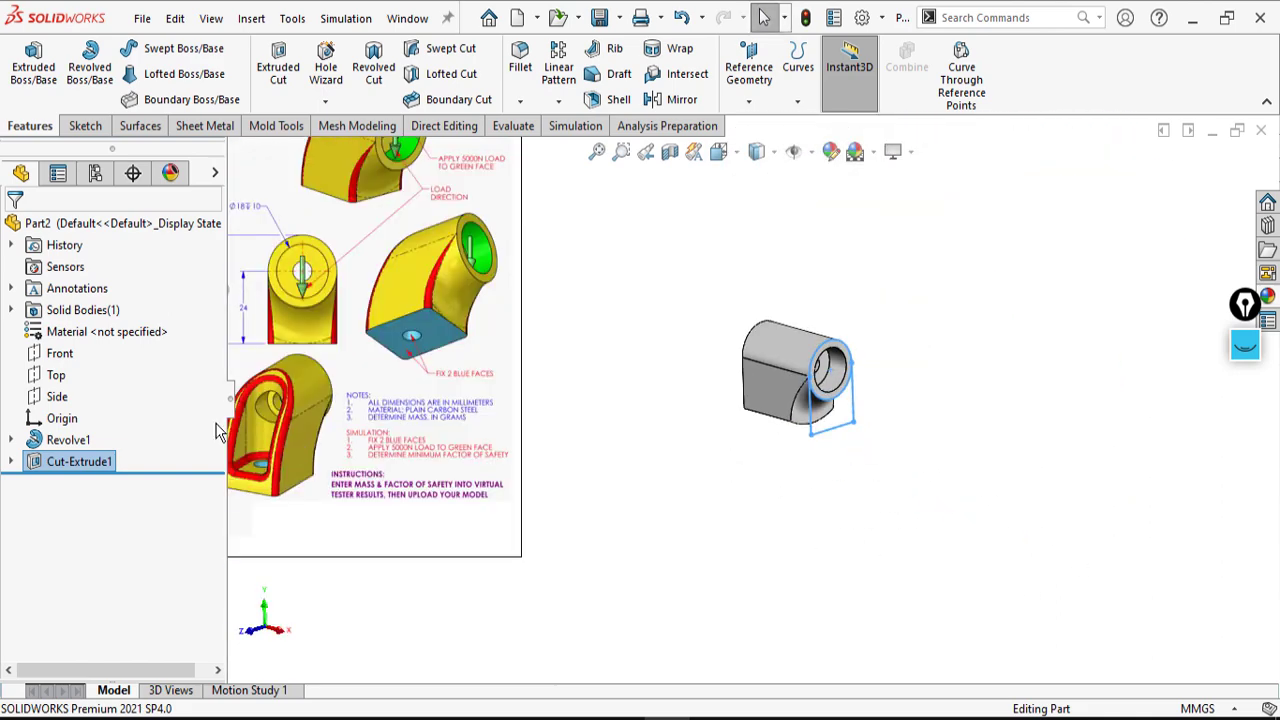
- Start a new sketch on the Top plane beneath the trimmed body
click(52, 376)
middle_drag(749, 434, 586, 434)
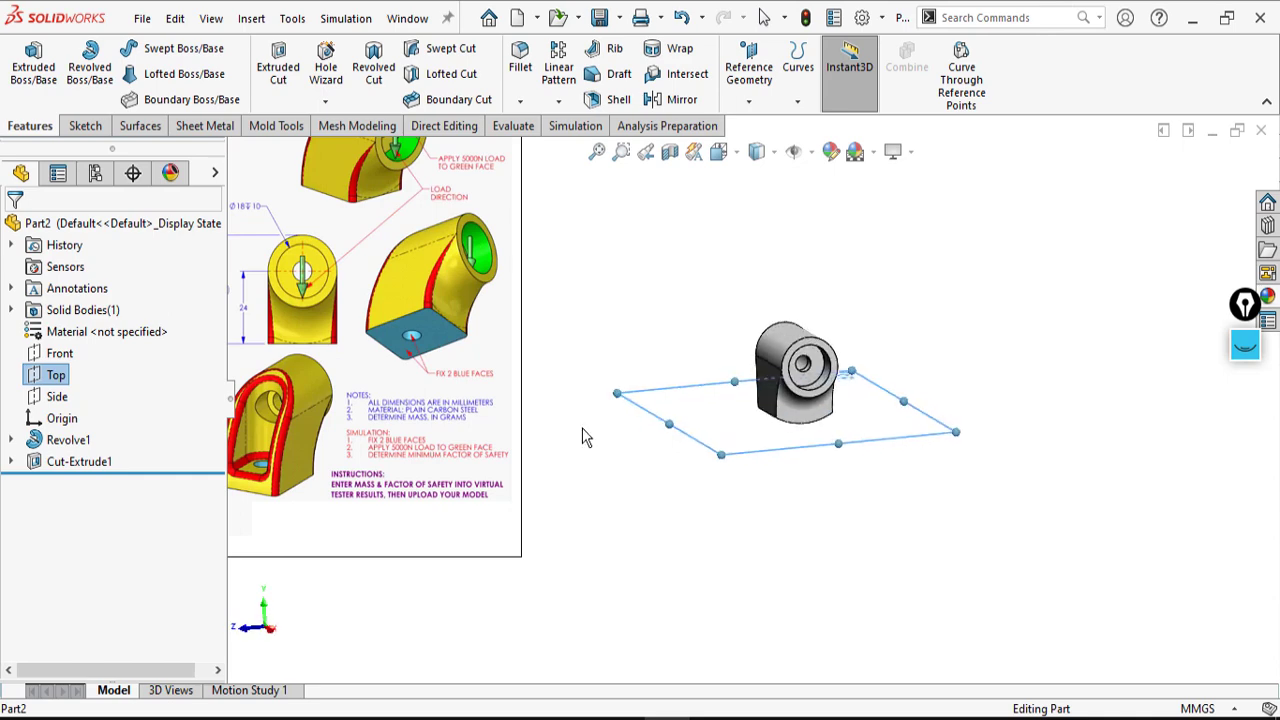
right_click(59, 384)
click(69, 350)
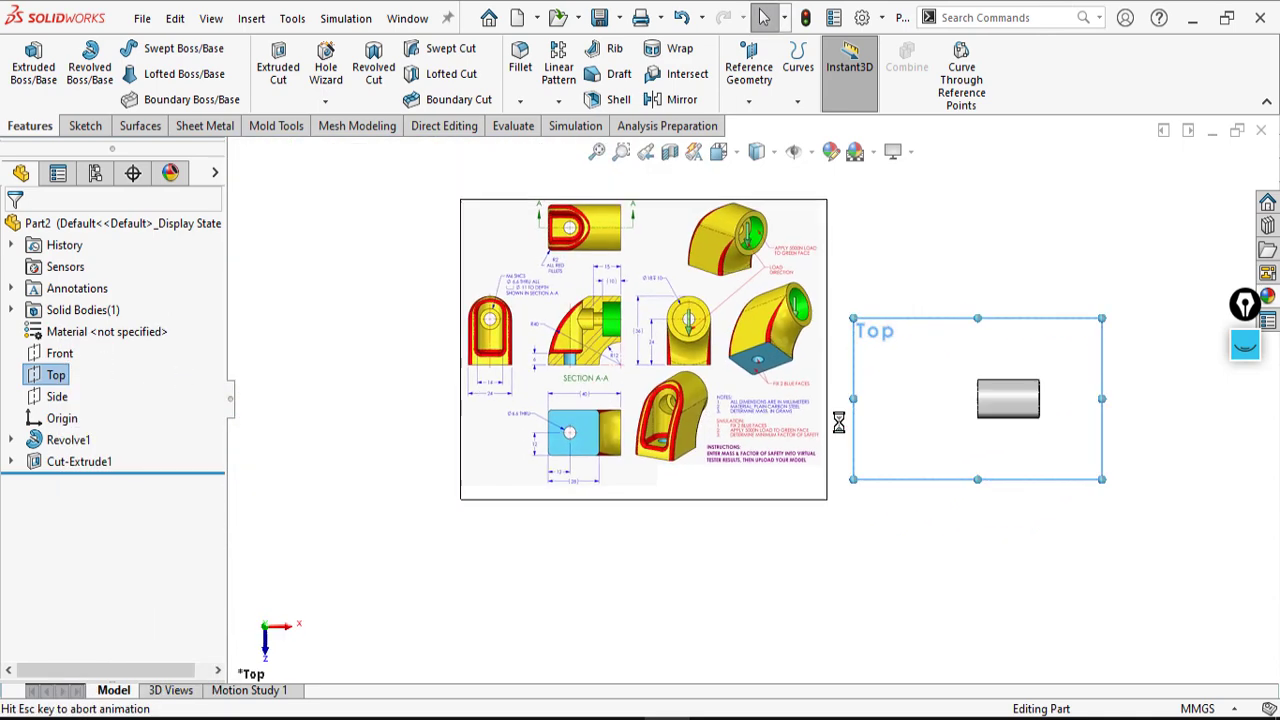
scroll(1009, 406, down, 1)
mouse_move(1004, 374)
middle_down()
mouse_move(887, 88)
mouse_move(790, 66)
middle_up()
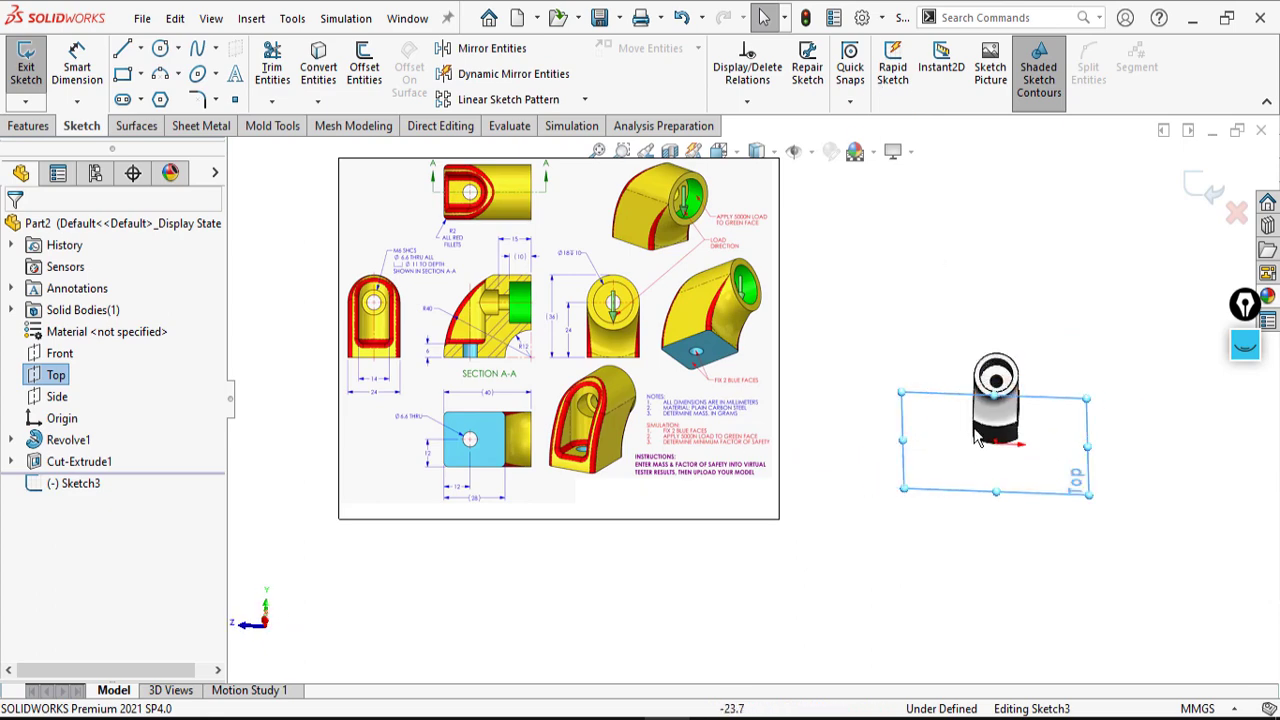
- Convert the outline of the body's curved underside into the Top-plane sketch
scroll(1042, 451, down, 6)
middle_drag(931, 440, 923, 413)
click(923, 413)
click(326, 74)
scroll(742, 388, up, 3)
mouse_move(678, 330)
middle_down()
mouse_move(682, 420)
mouse_move(640, 477)
mouse_move(741, 468)
mouse_move(778, 432)
middle_up()
scroll(752, 398, up, 1)
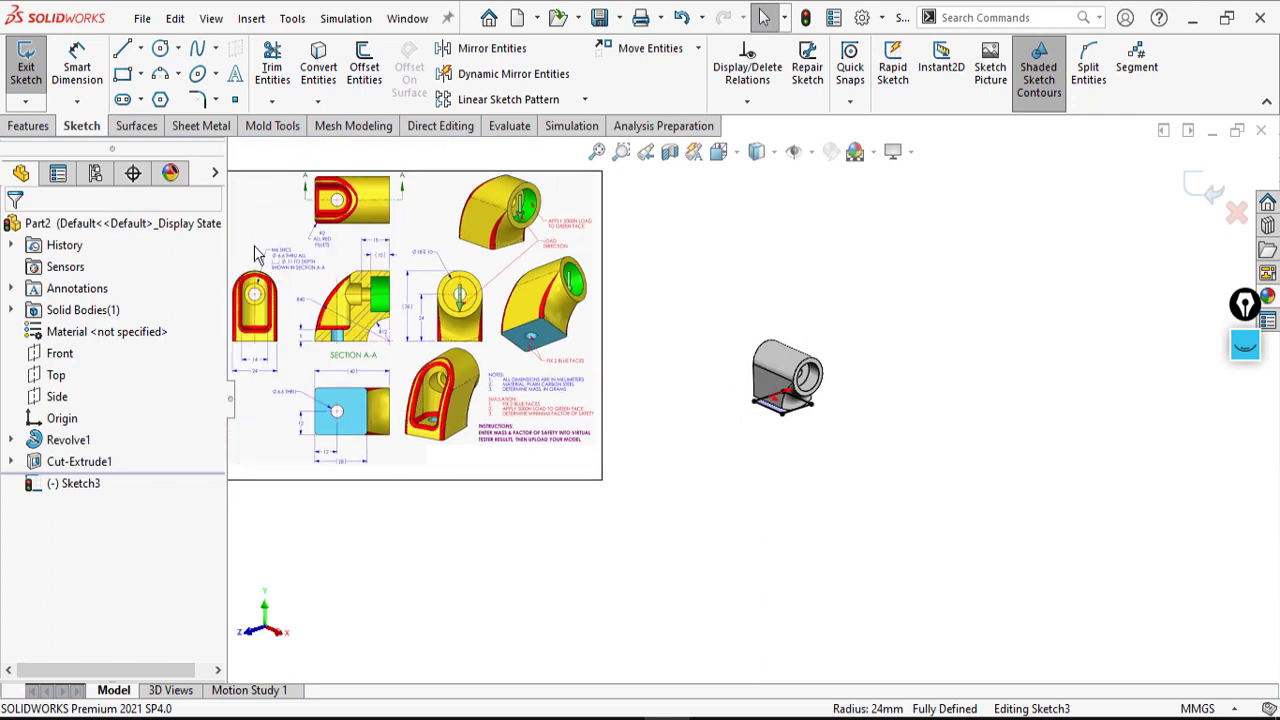
- Extrude the converted underside sketch Up To Next with merged result, filling the curved bottom to a flat base
click(30, 127)
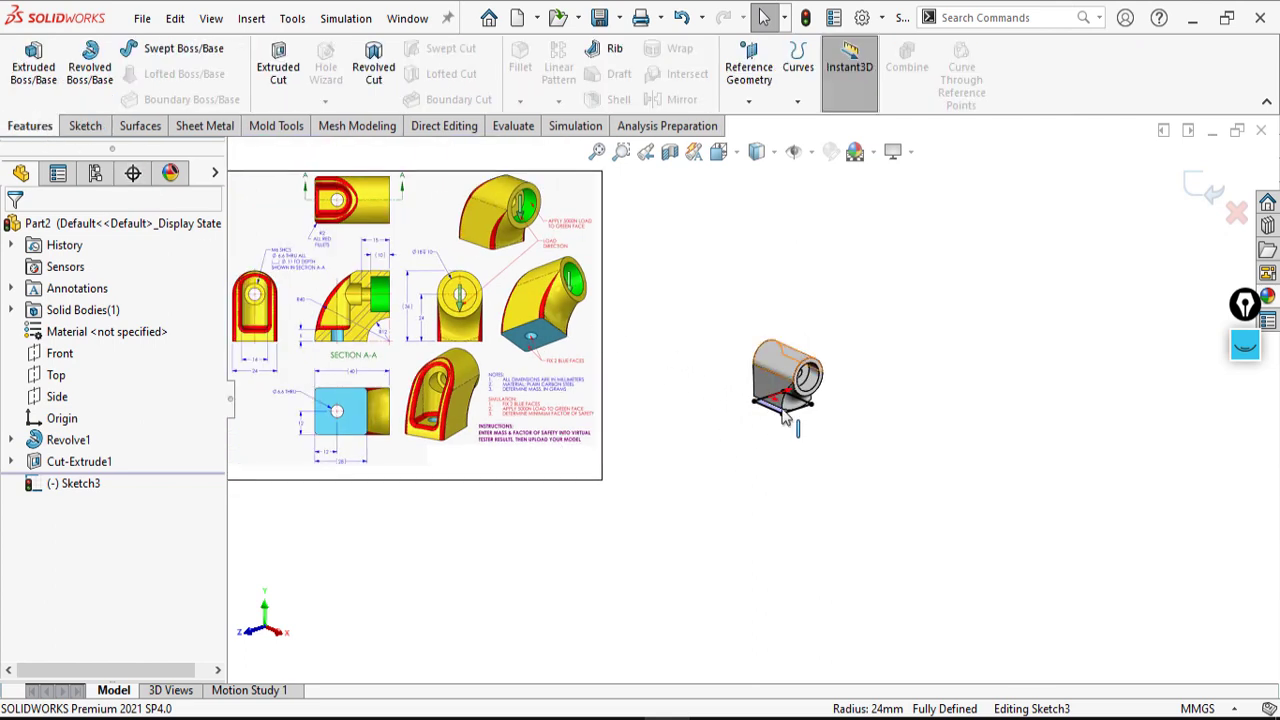
click(36, 70)
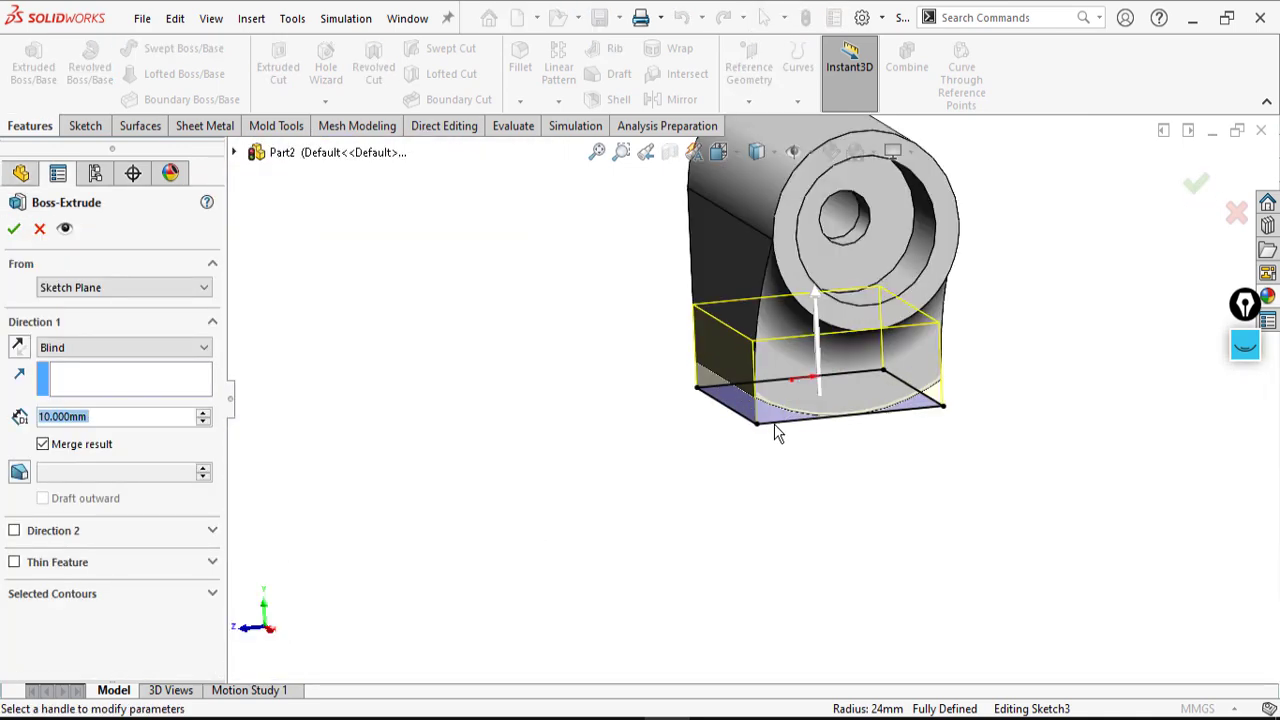
middle_drag(775, 432, 752, 395)
click(120, 347)
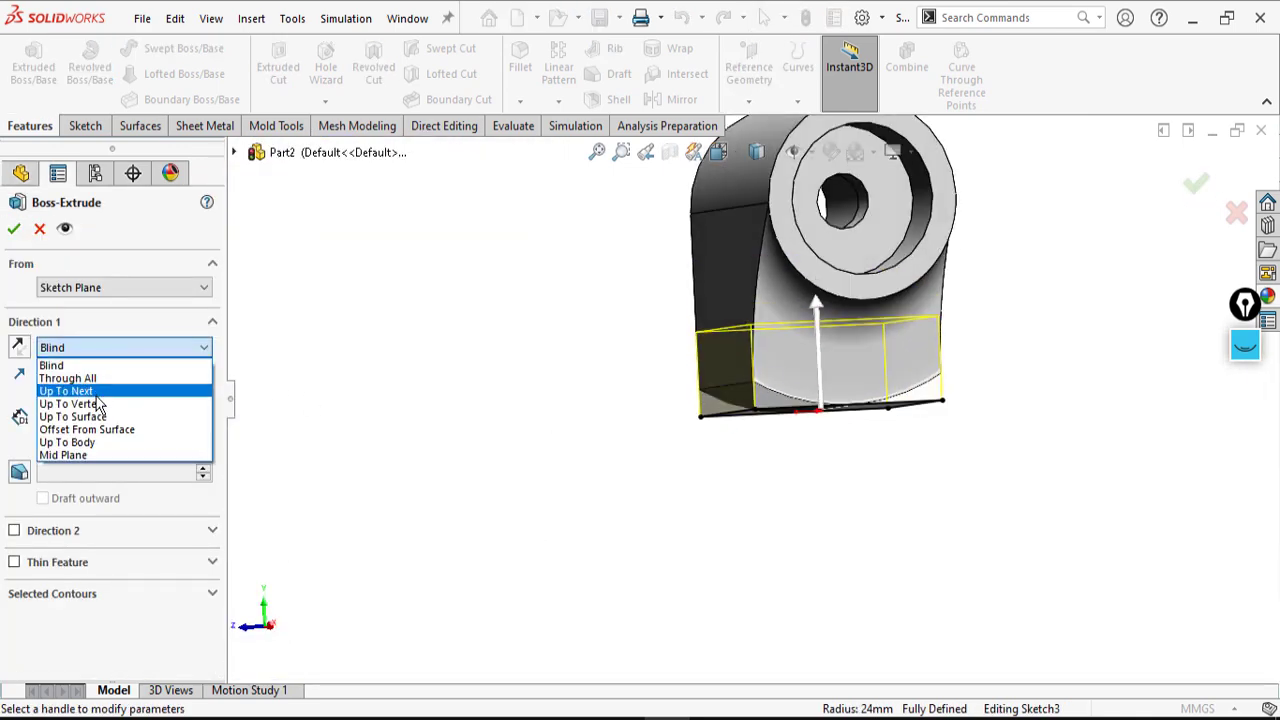
click(97, 394)
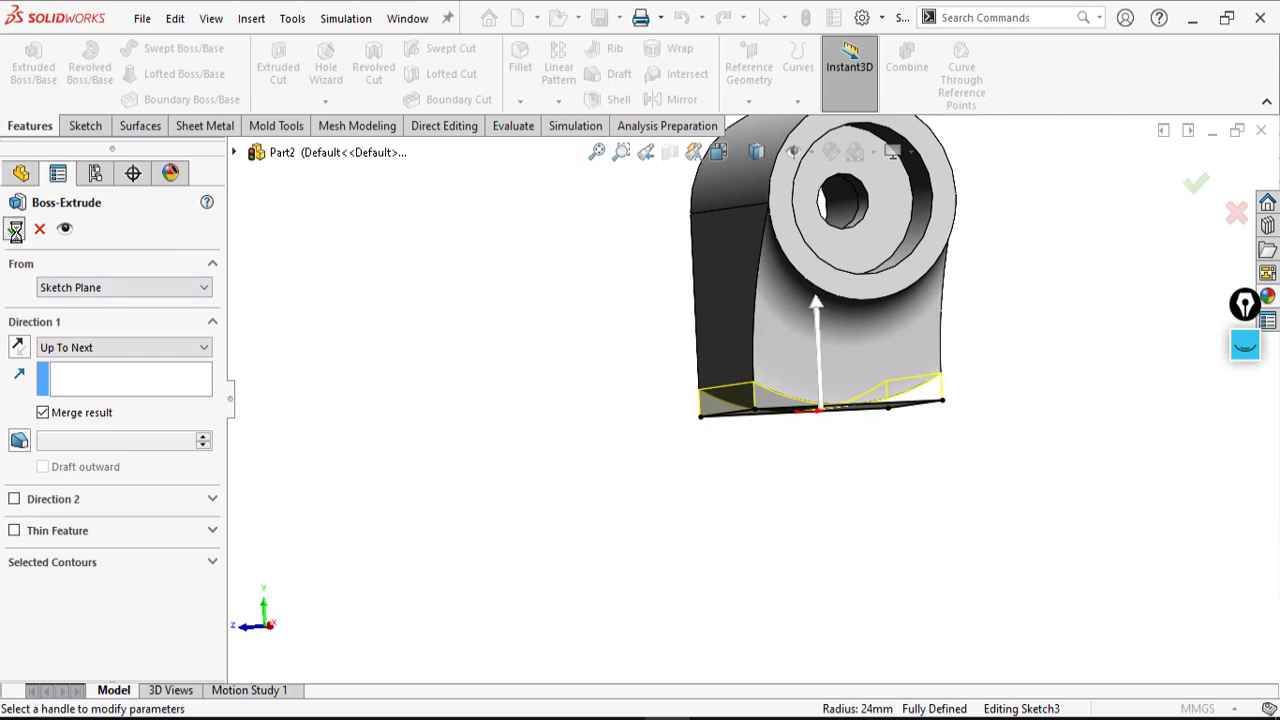
click(15, 230)
middle_drag(903, 380, 856, 275)
click(887, 519)
- Compare the squared-off body with the reference drawing, examining section A-A and the isometric view of the front pocket
scroll(751, 510, up, 2)
mouse_move(751, 510)
middle_down()
mouse_move(849, 663)
mouse_move(950, 611)
mouse_move(903, 600)
middle_up()
scroll(886, 580, up, 8)
scroll(560, 398, down, 2)
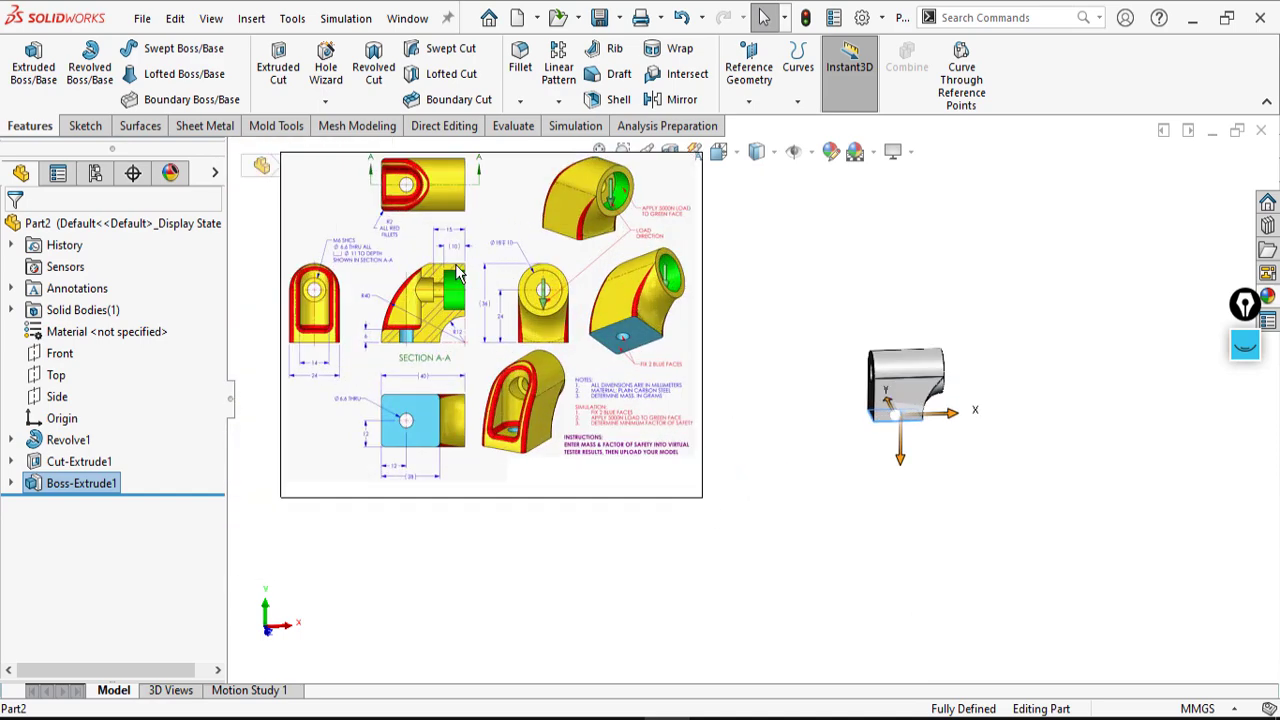
scroll(456, 266, down, 2)
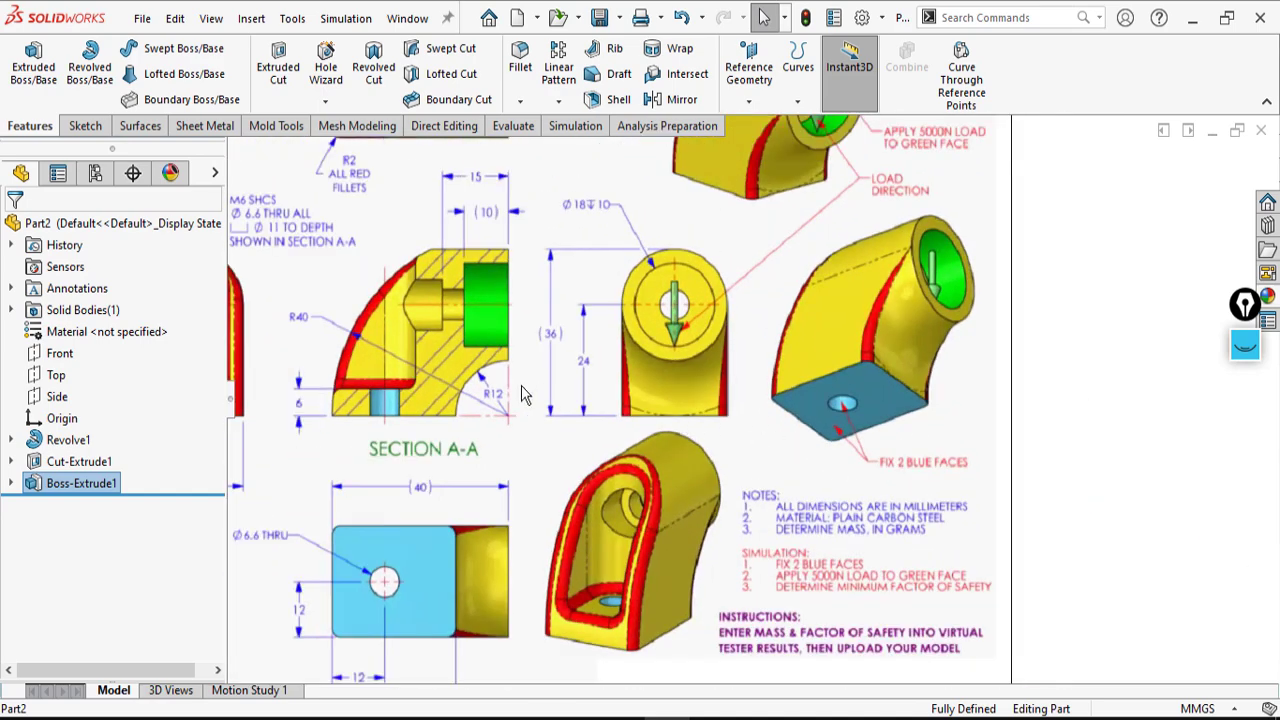
scroll(752, 398, up, 3)
mouse_move(1105, 508)
middle_down()
mouse_move(1040, 429)
mouse_move(1046, 547)
middle_up()
middle_drag(1031, 491, 1092, 533)
scroll(569, 364, down, 1)
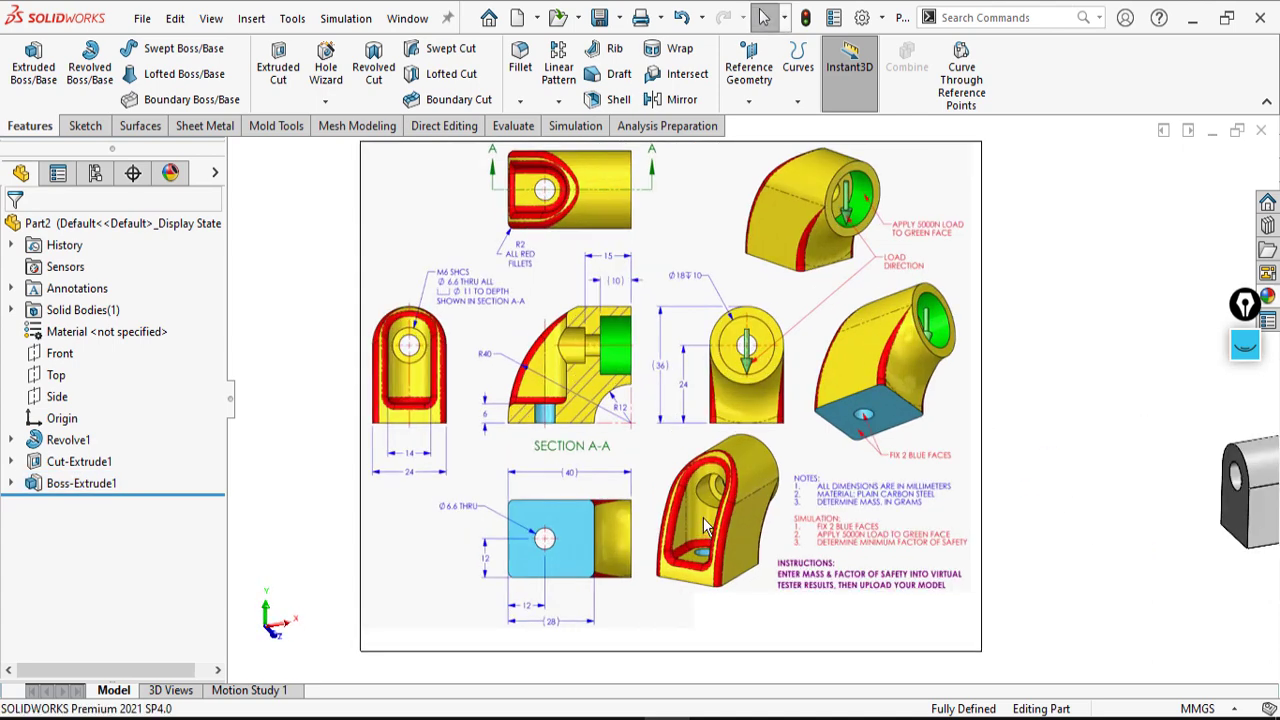
scroll(716, 518, down, 2)
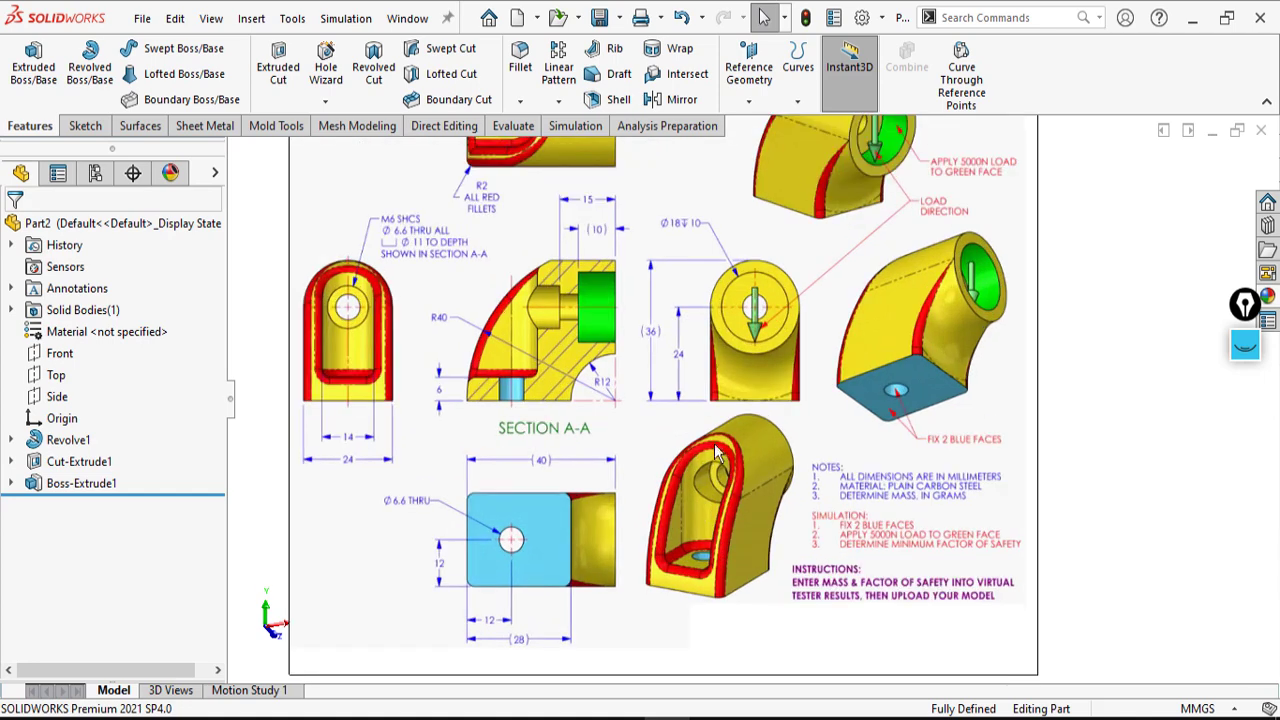
scroll(582, 434, up, 1)
scroll(507, 362, down, 1)
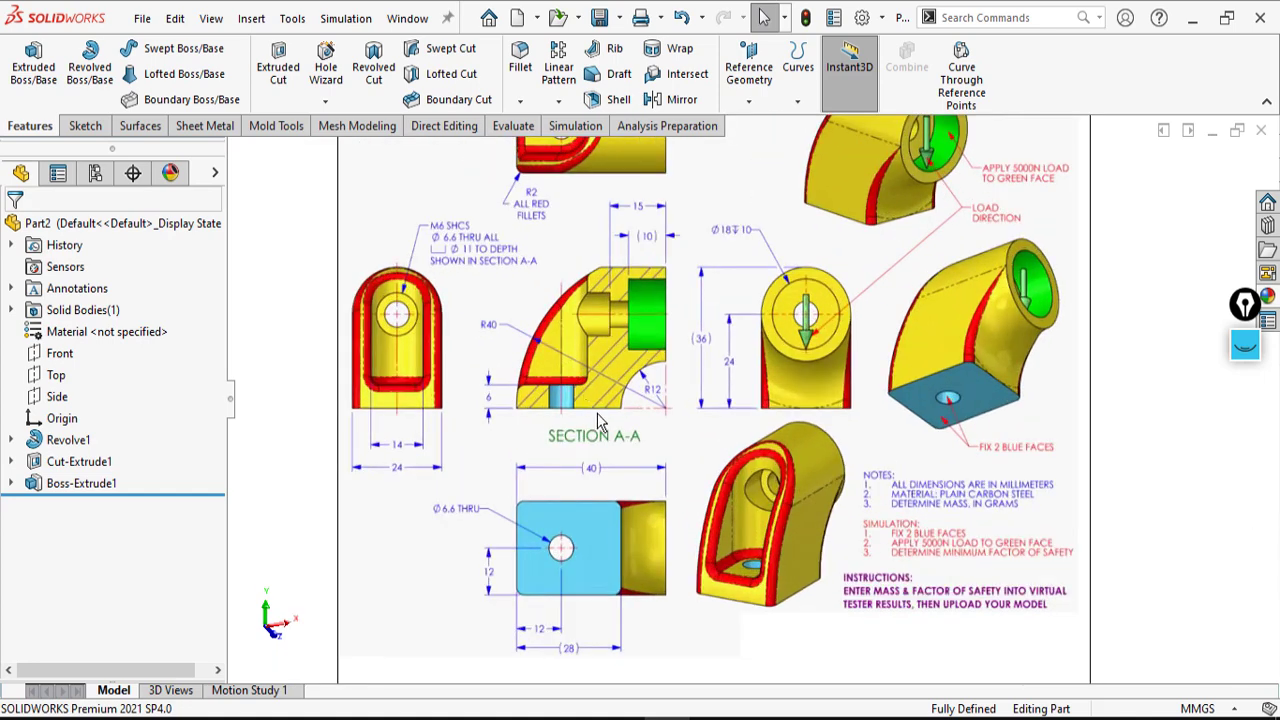
scroll(748, 565, down, 1)
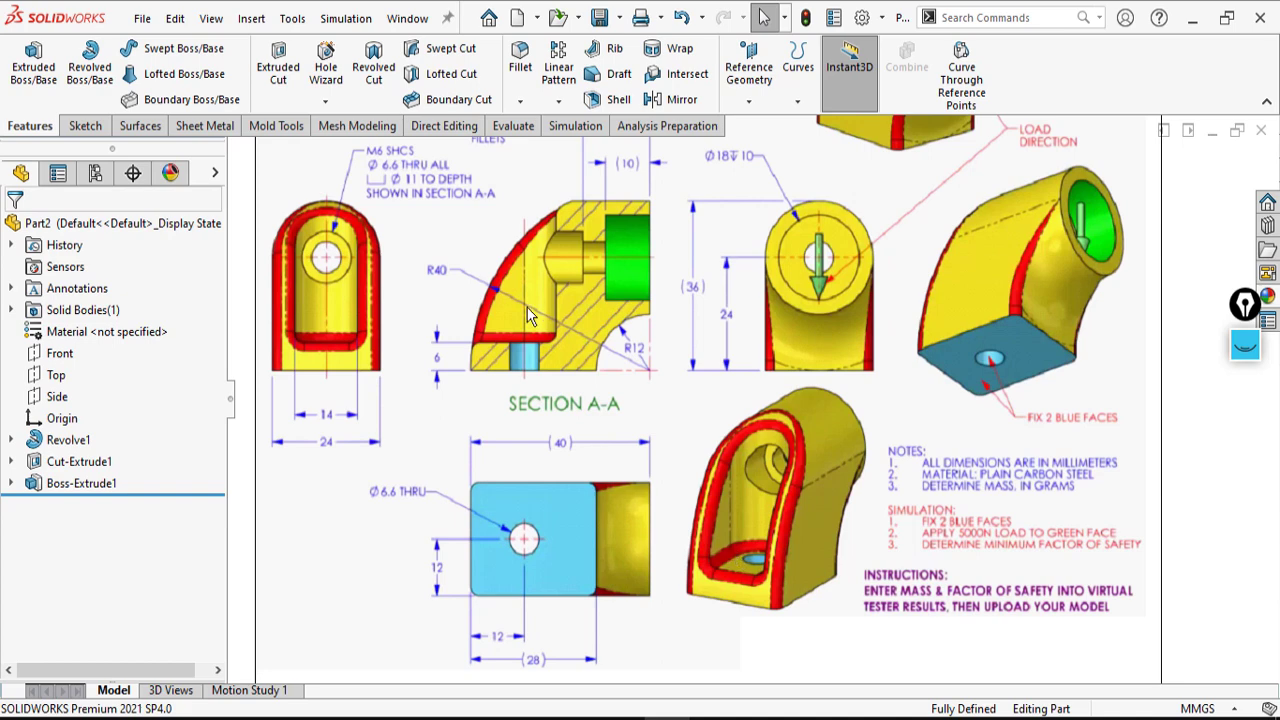
- Mark the pocket's floor level and cut region on section A-A, and its floor in the isometric view, with the annotation pen
click(1243, 345)
mouse_move(1245, 403)
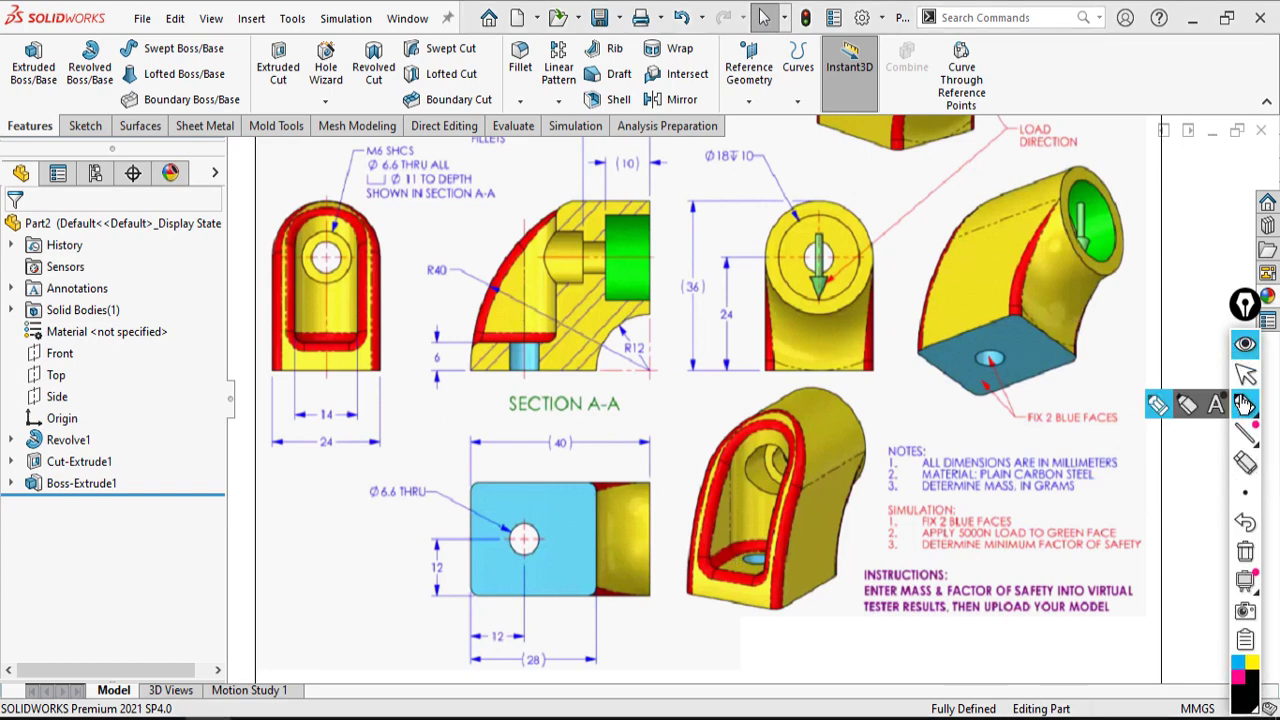
drag(462, 340, 561, 346)
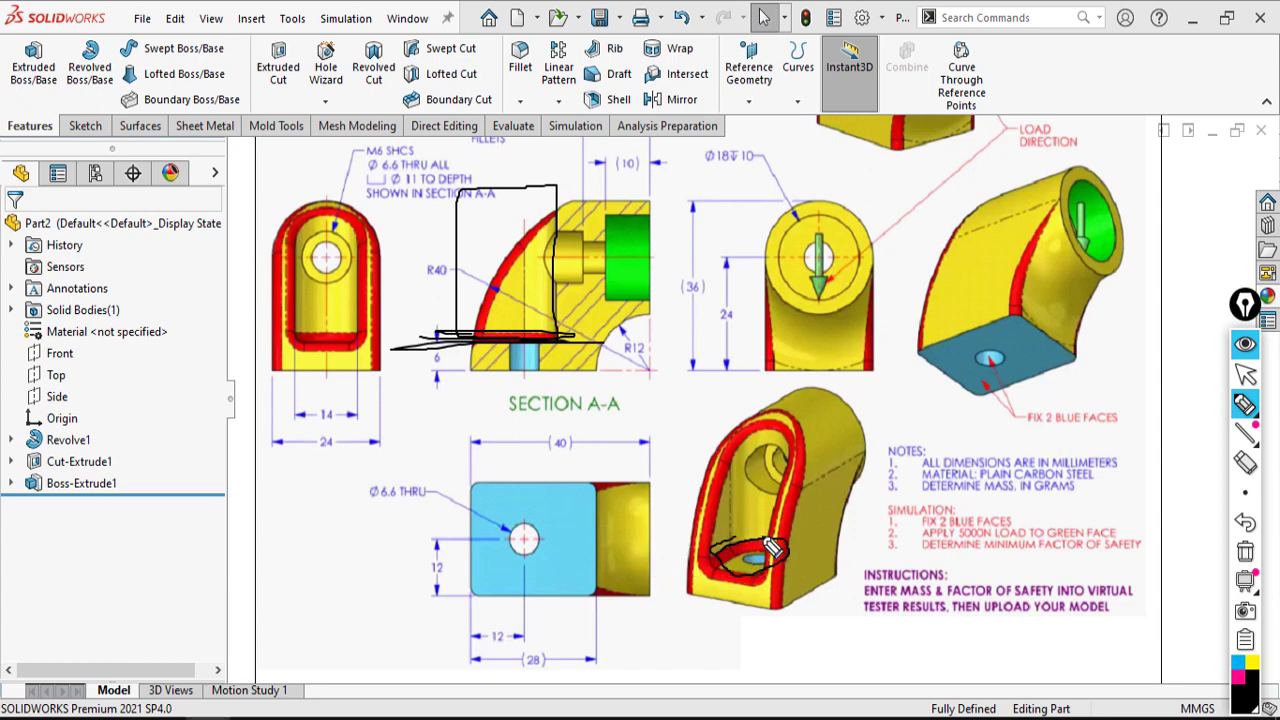
click(1245, 343)
- Examine the reference drawing's top, front, section and bottom views for the shape and dimensions of the pocket
scroll(743, 388, up, 3)
scroll(645, 197, down, 2)
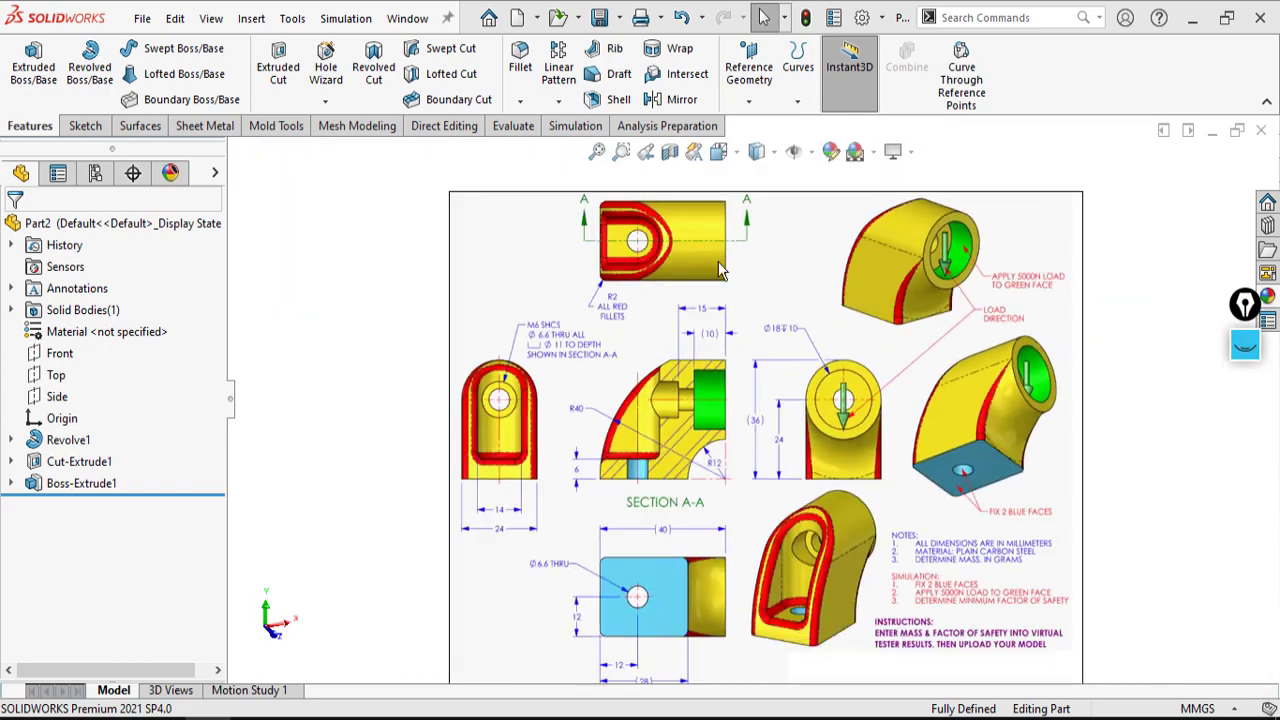
scroll(729, 340, up, 2)
scroll(729, 311, down, 2)
scroll(689, 346, up, 1)
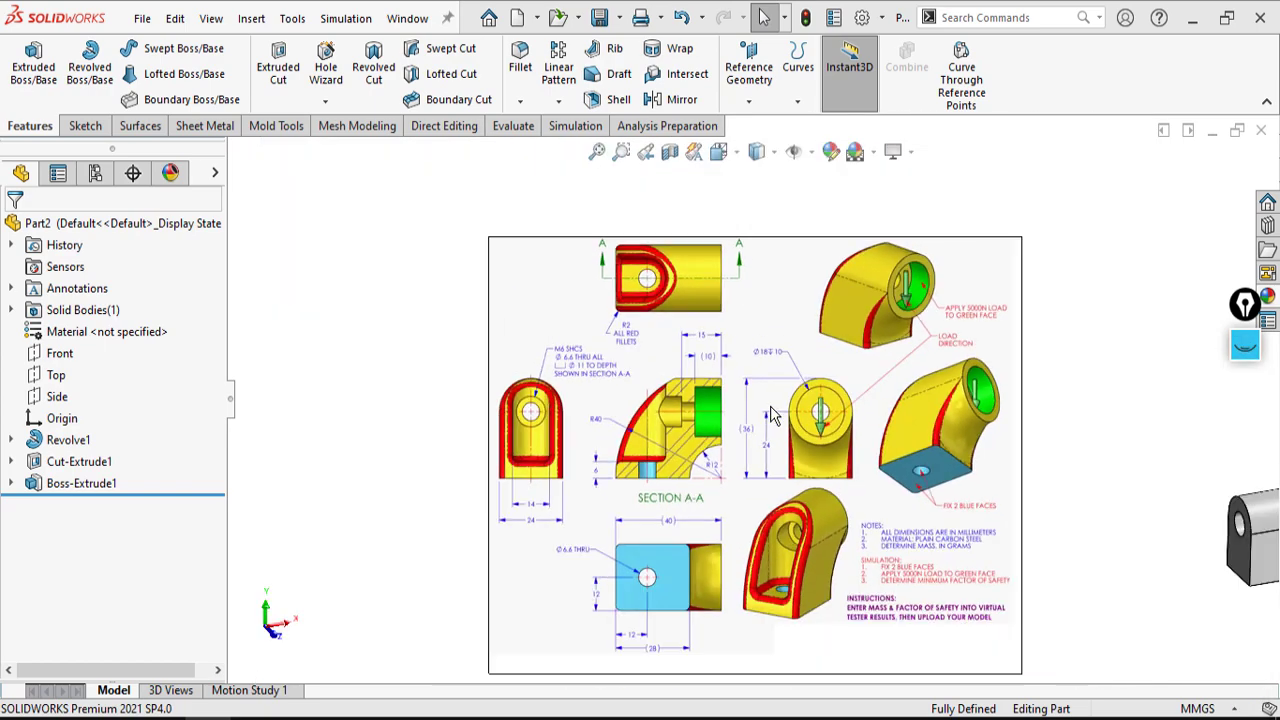
scroll(878, 477, down, 1)
scroll(497, 490, down, 2)
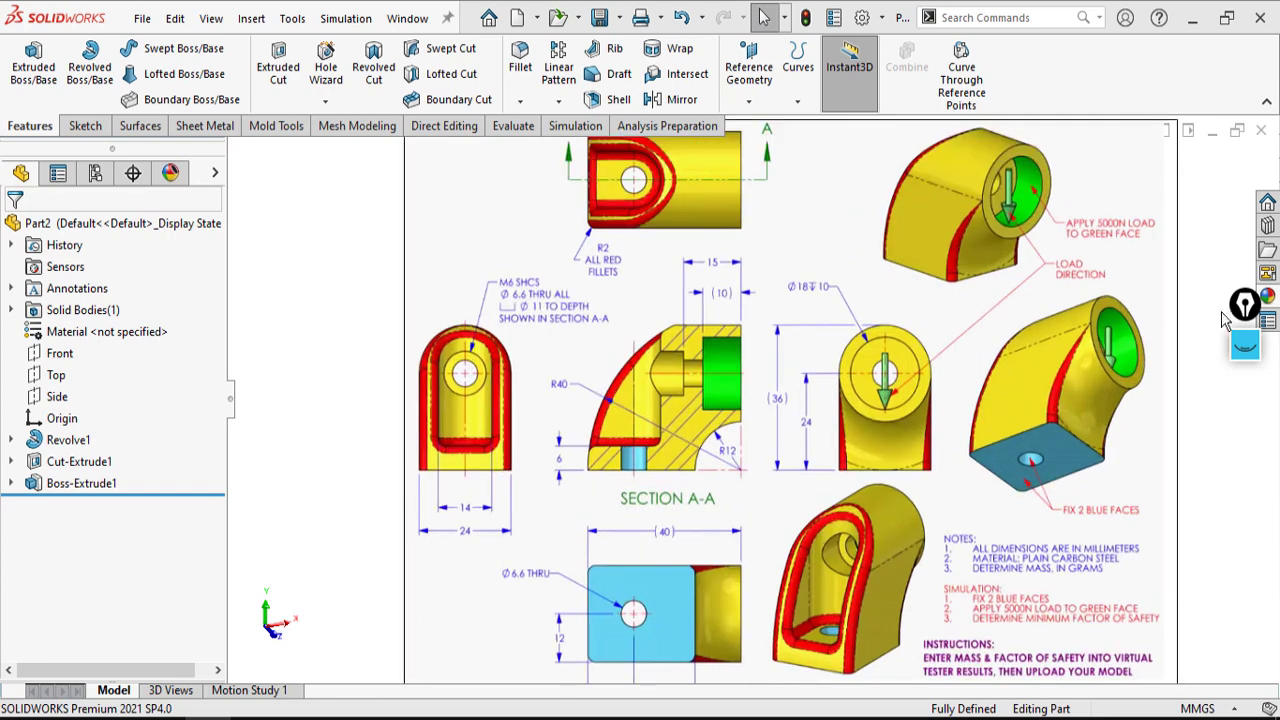
click(1246, 350)
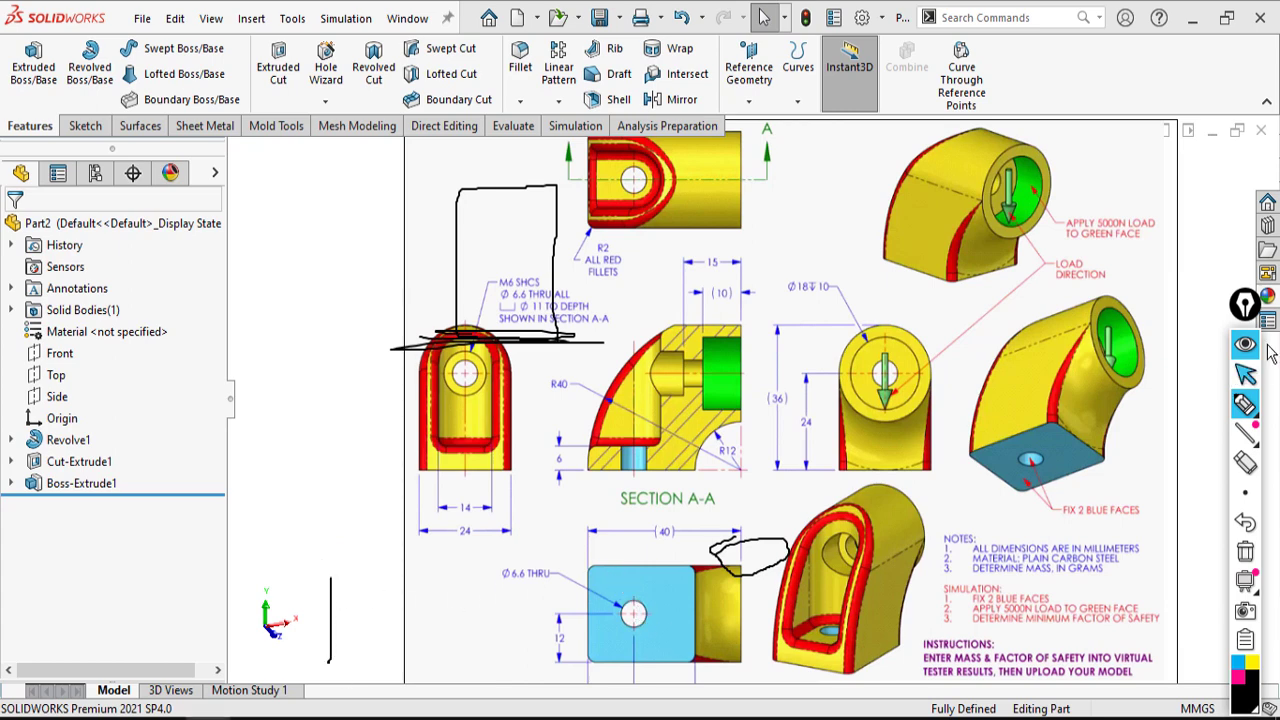
drag(1243, 308, 1243, 284)
click(1245, 321)
scroll(757, 398, up, 2)
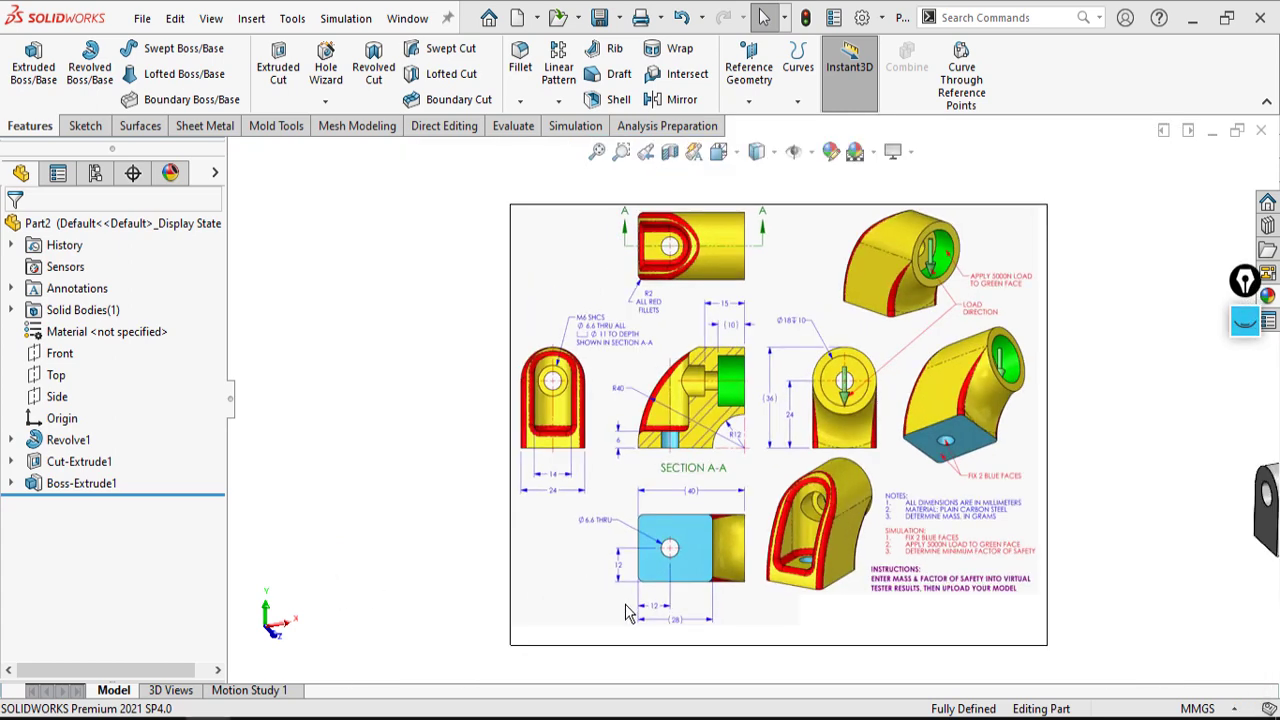
scroll(626, 608, down, 2)
- Clear the annotation ink, draw the pocket's plan outline freehand beside the drawing, and erase it
click(1241, 327)
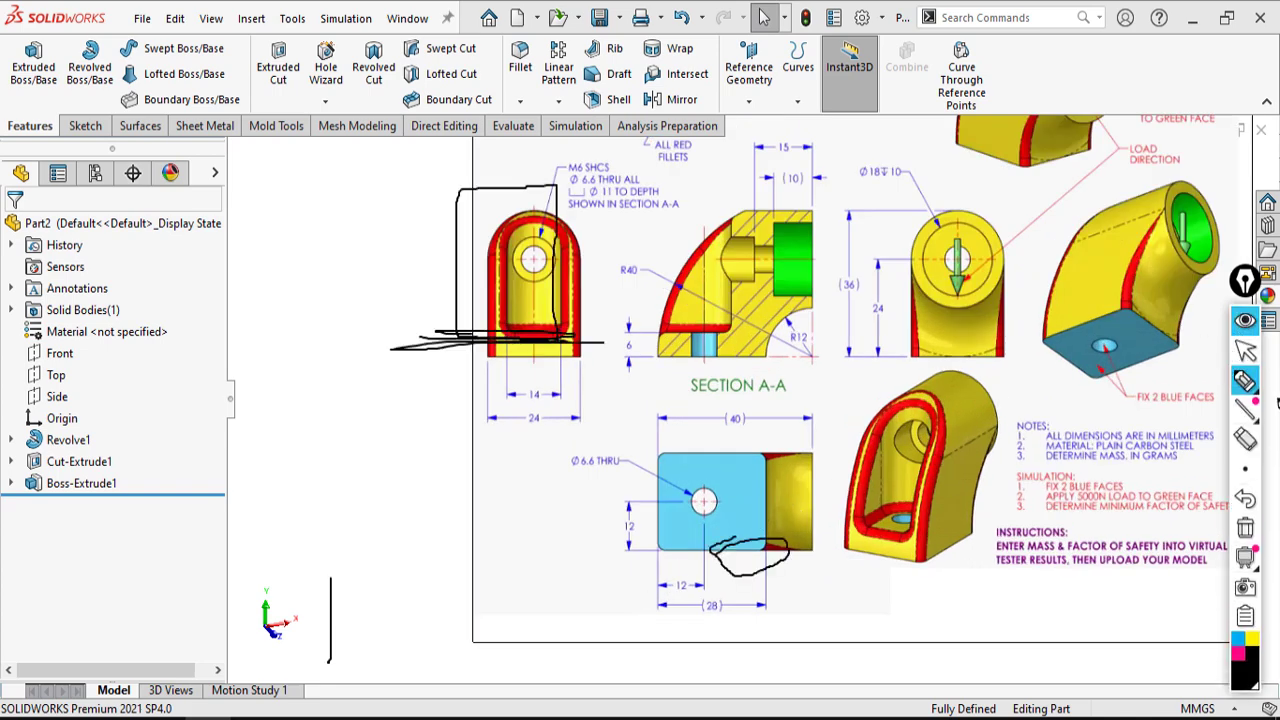
click(1245, 527)
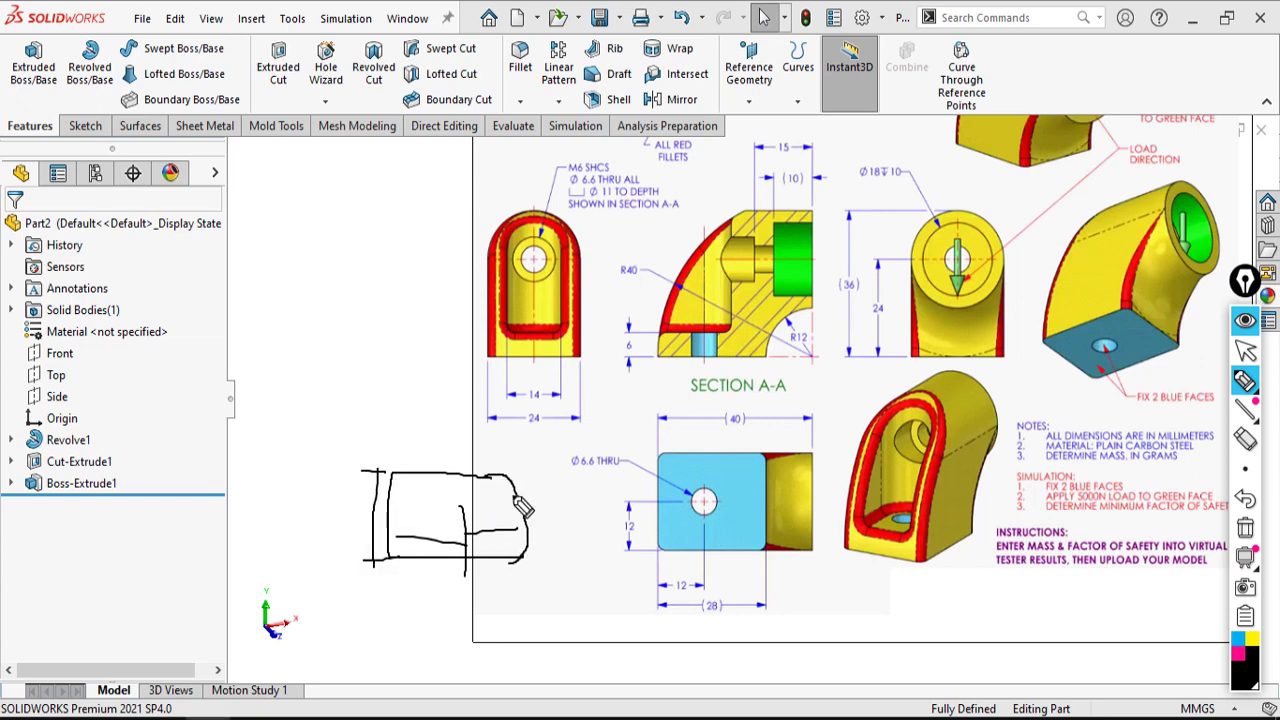
click(1245, 528)
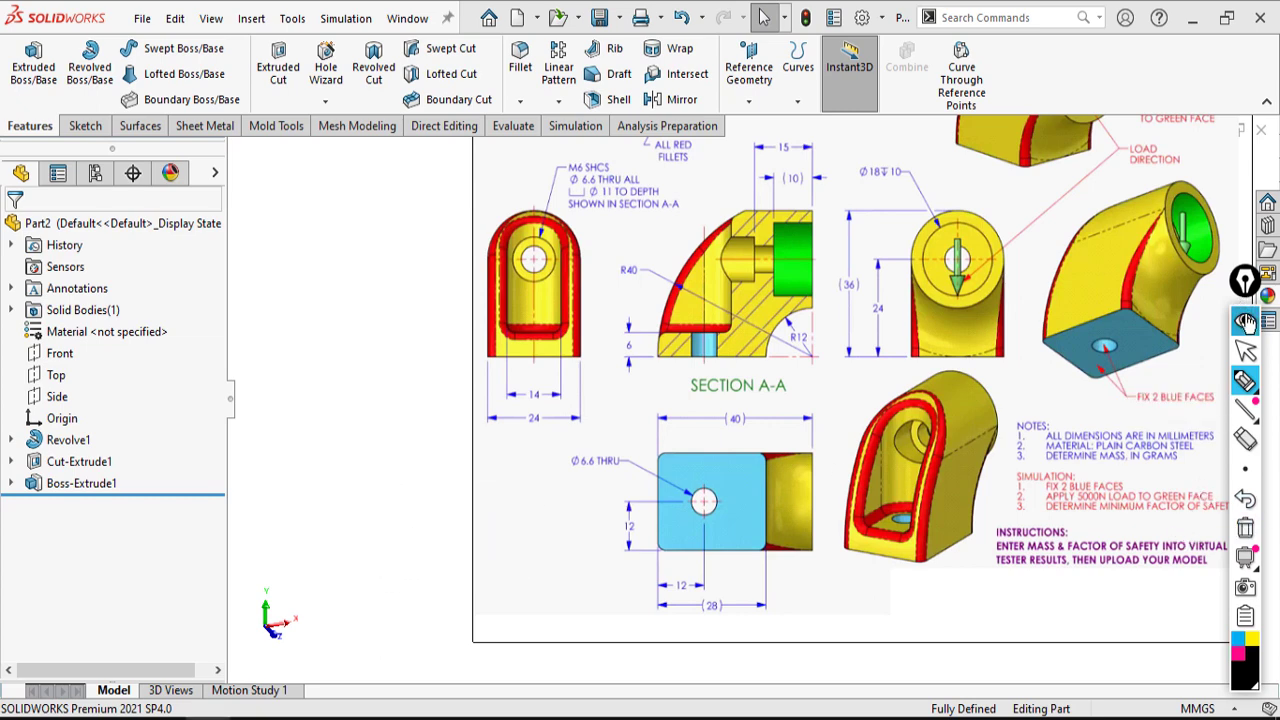
click(1245, 320)
- Create a reference plane offset 6 mm from the body's flat bottom face, with the offset flipped into the body
key(f)
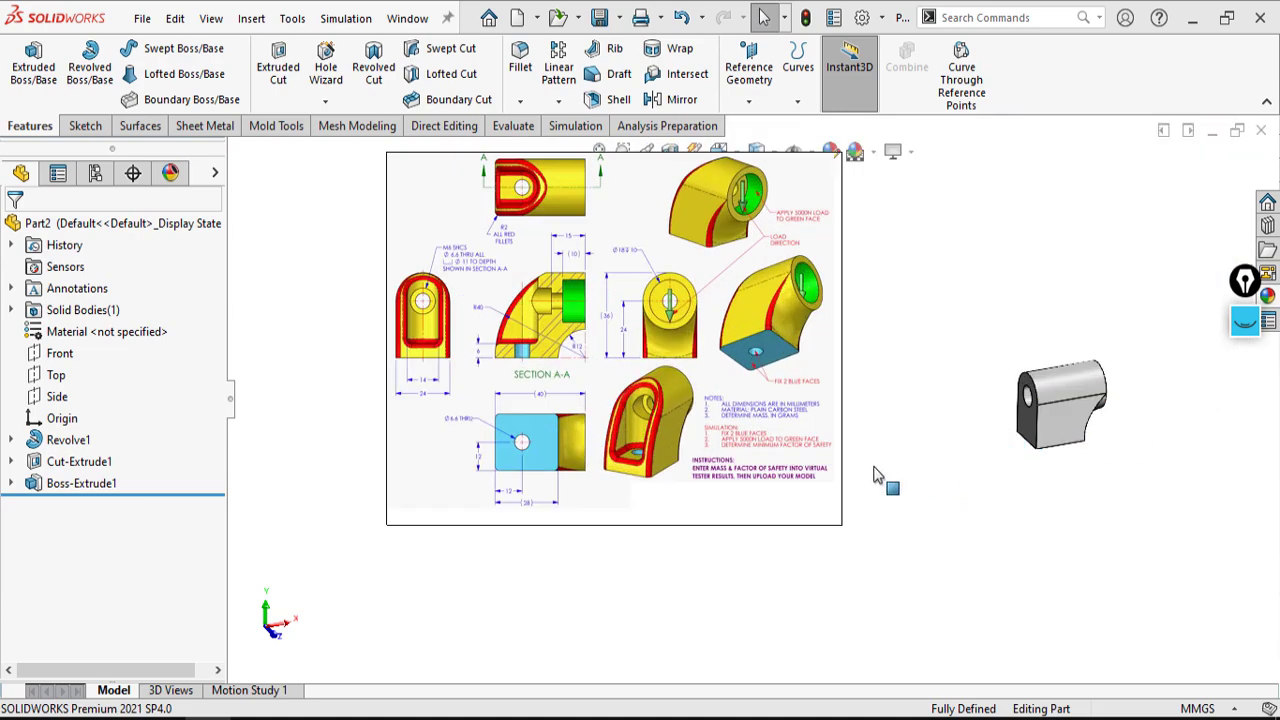
scroll(450, 365, down, 3)
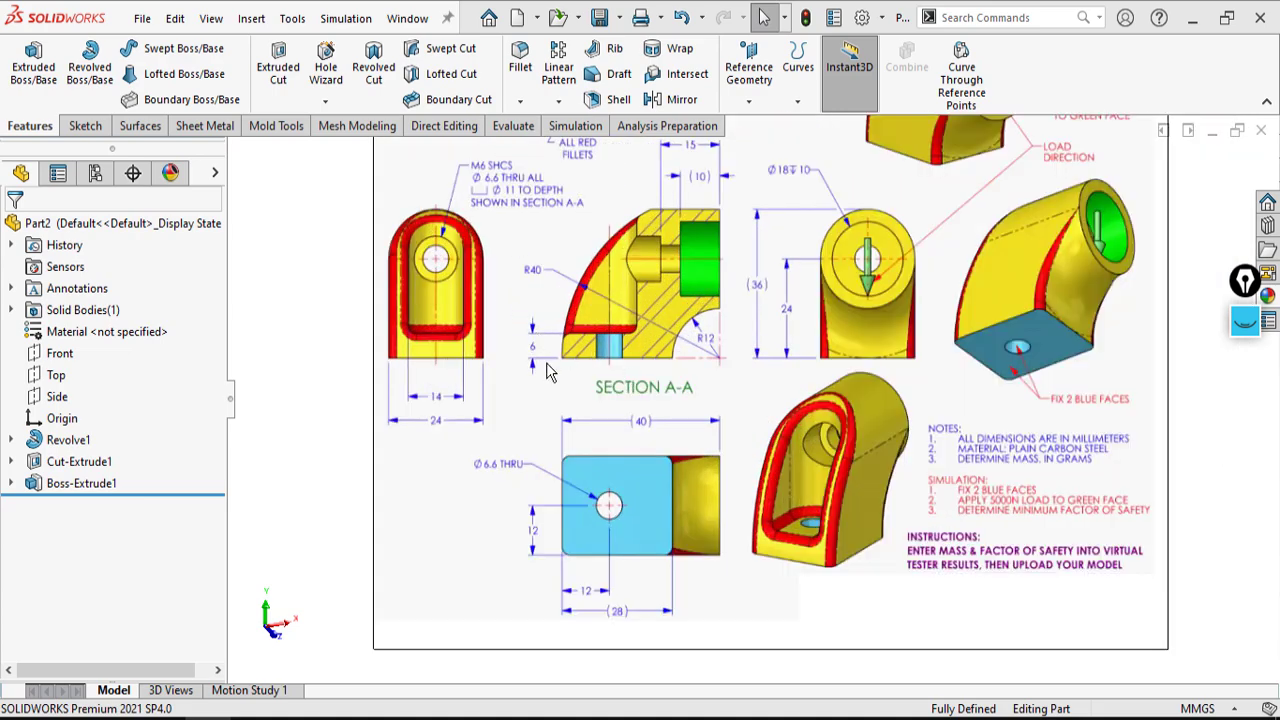
scroll(1000, 437, up, 3)
scroll(1063, 446, down, 4)
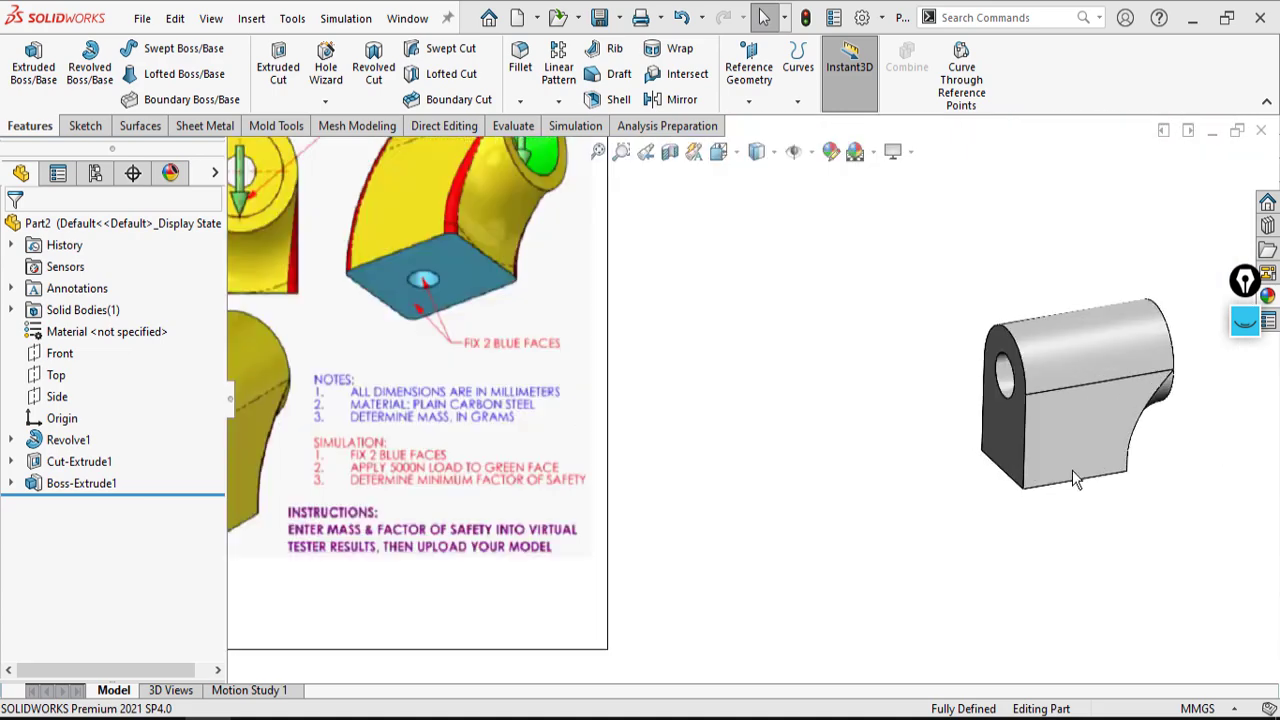
scroll(1072, 470, up, 1)
middle_drag(1072, 470, 1058, 340)
click(749, 86)
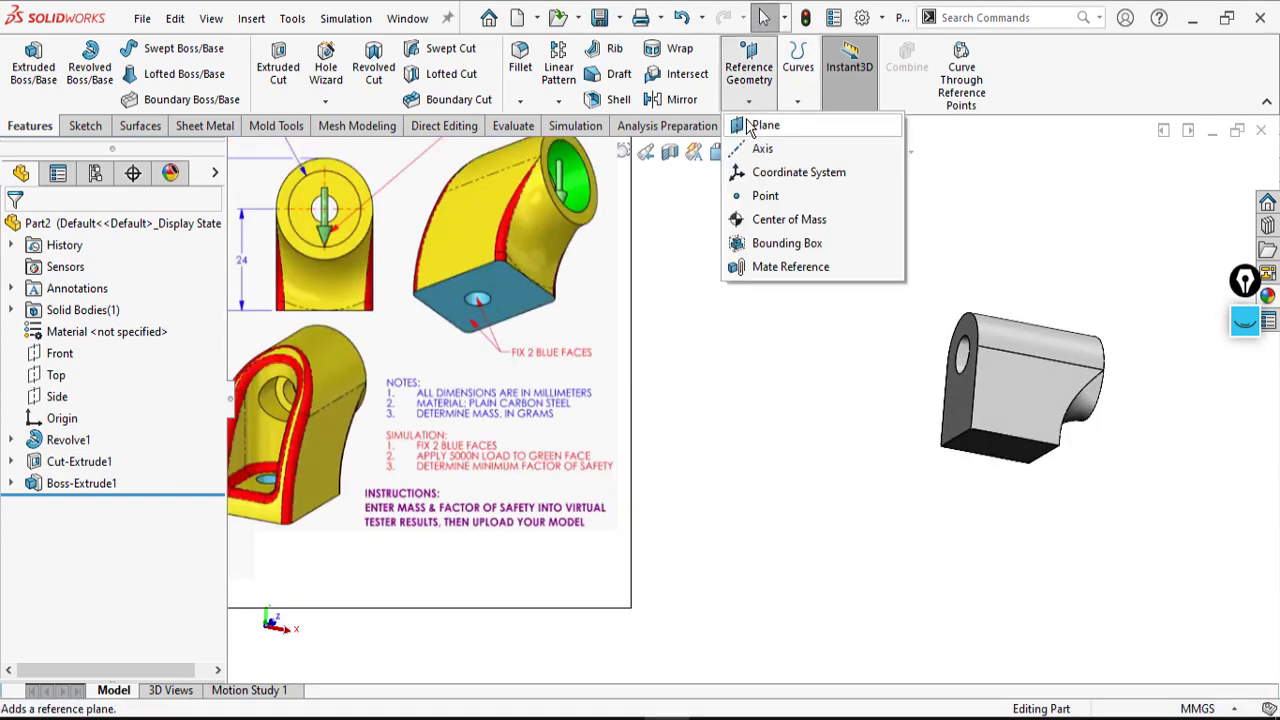
click(763, 126)
scroll(965, 473, down, 2)
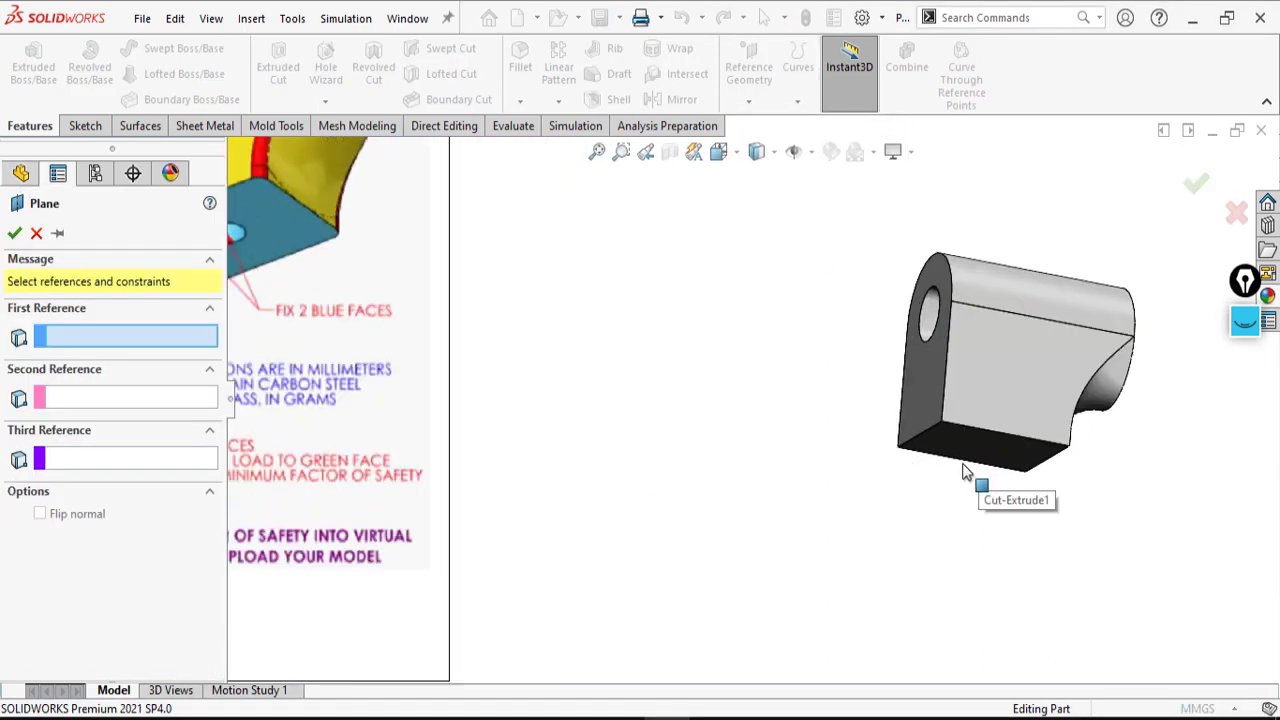
click(945, 450)
click(78, 497)
middle_drag(733, 403, 746, 497)
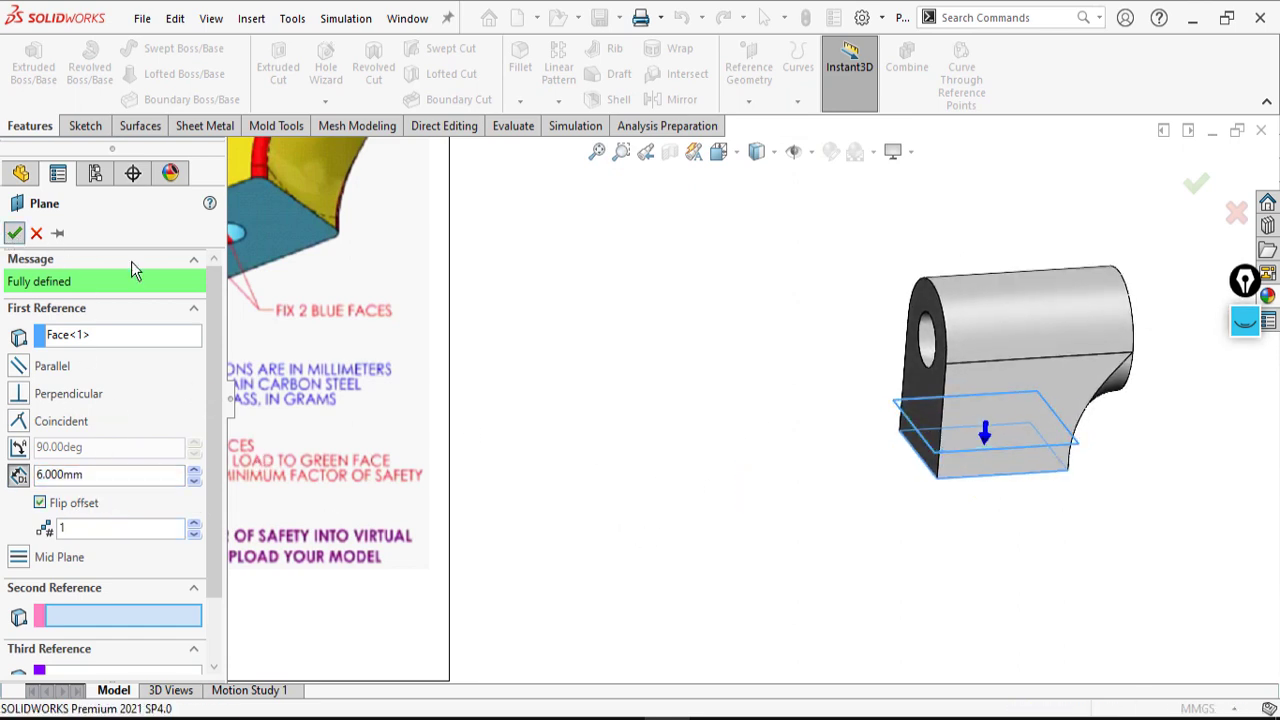
click(14, 233)
scroll(740, 490, up, 3)
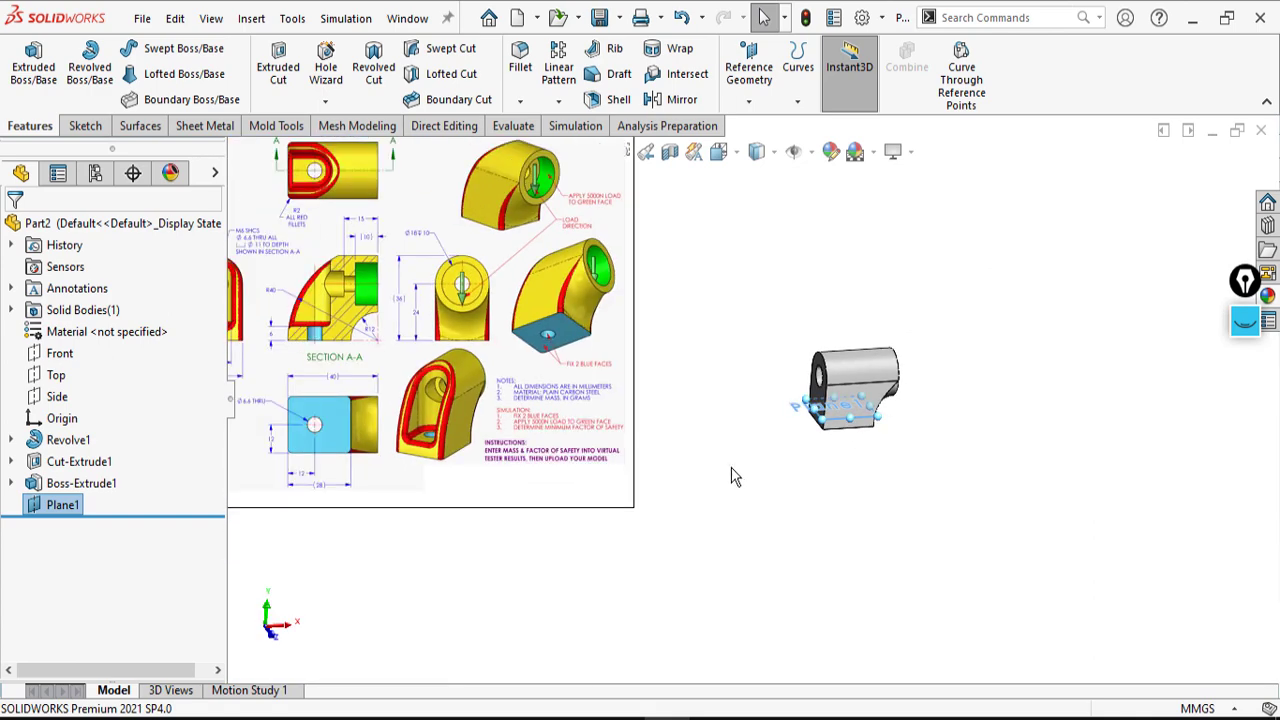
- Start a new sketch on the offset plane above the base and orient the view normal to it
right_click(49, 501)
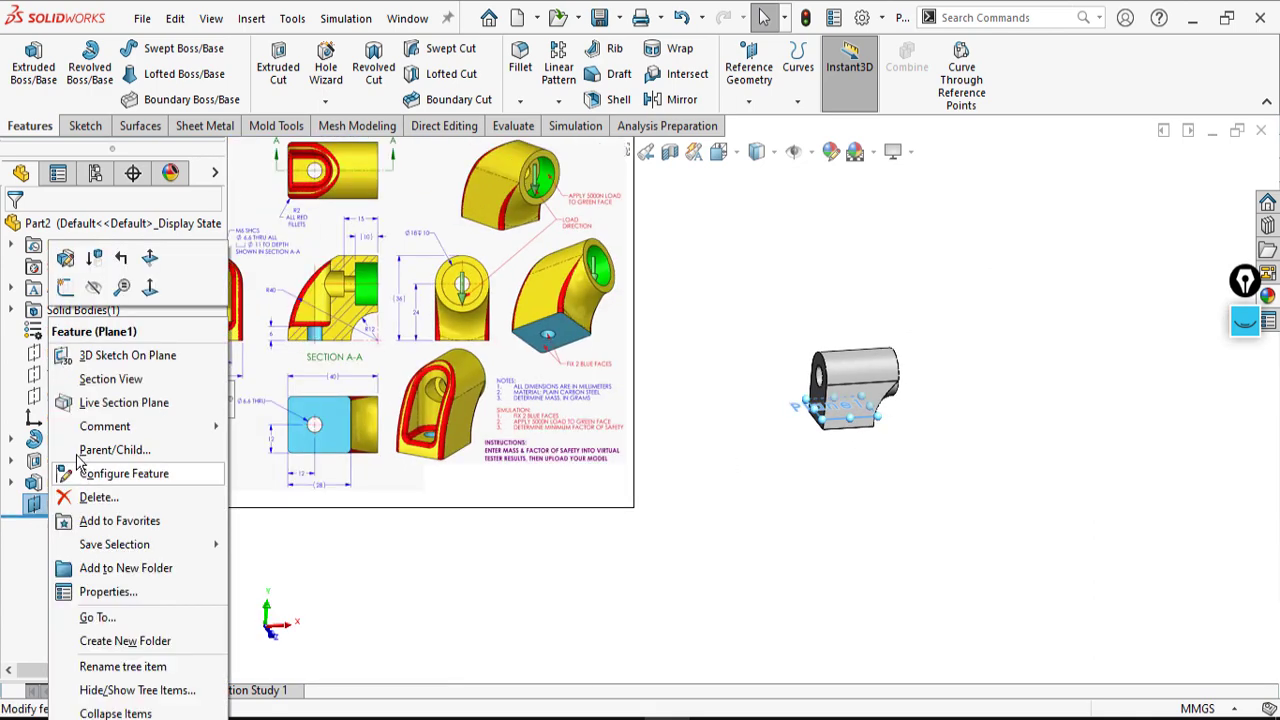
click(62, 290)
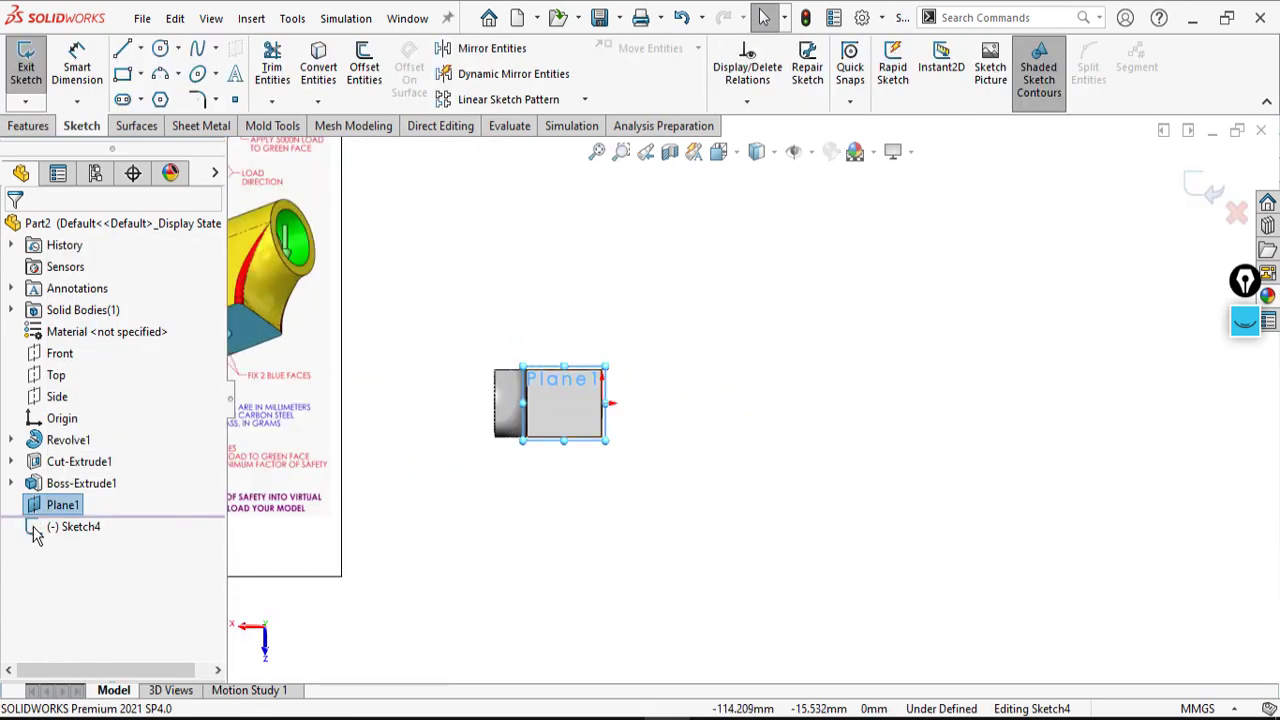
right_click(68, 510)
click(157, 408)
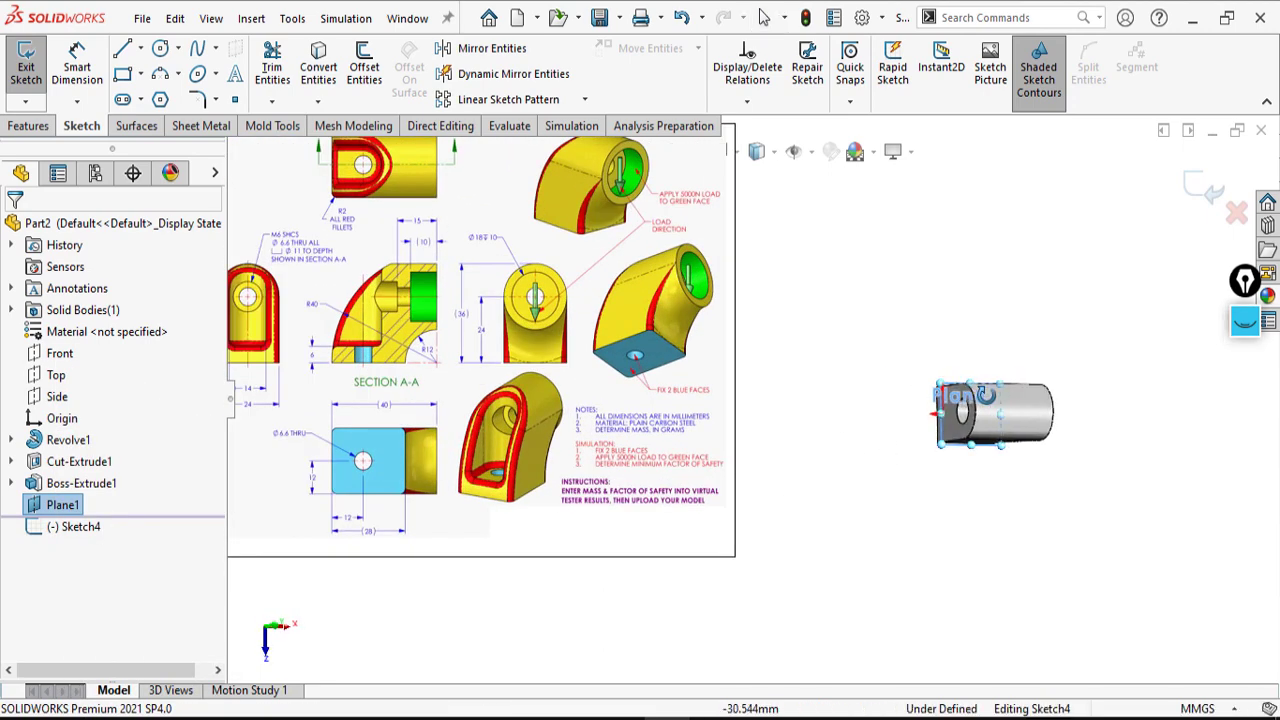
- Reorient the view so the sketch on the offset plane is seen straight on from above
mouse_move(950, 348)
middle_down()
mouse_move(943, 329)
mouse_move(972, 358)
middle_up()
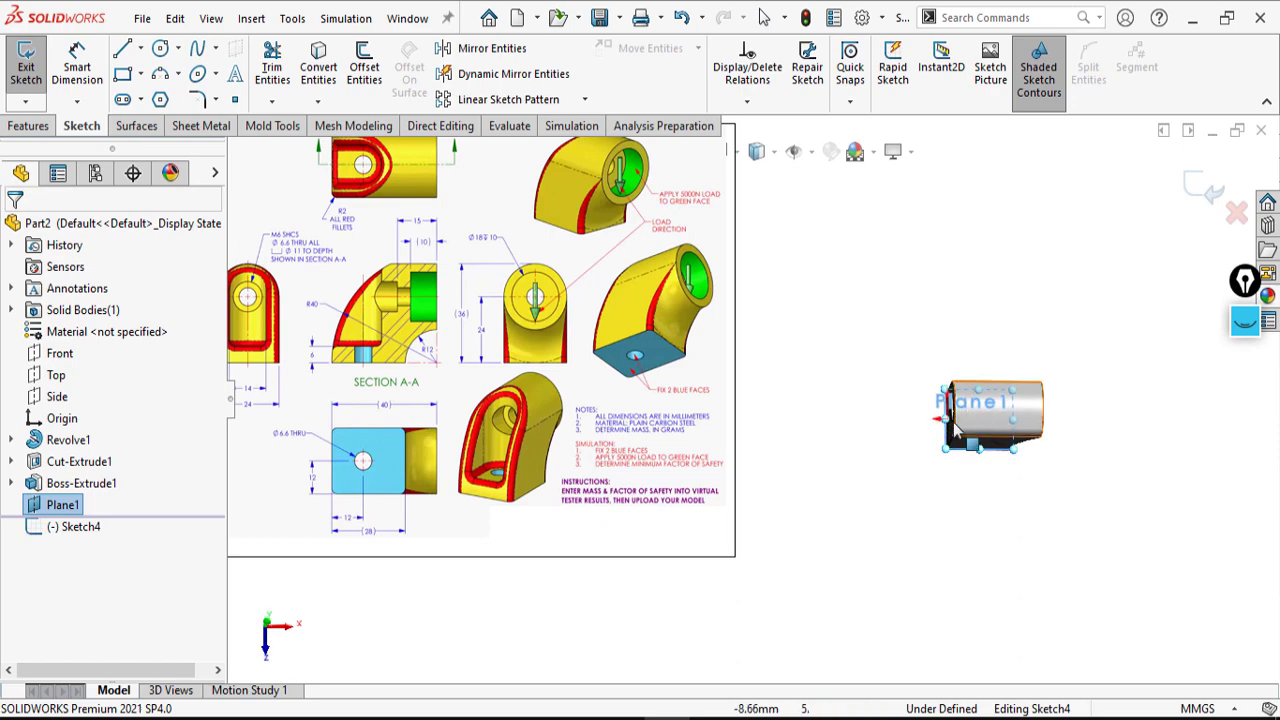
scroll(993, 434, down, 1)
mouse_move(893, 480)
middle_down()
mouse_move(906, 374)
mouse_move(950, 361)
mouse_move(874, 249)
mouse_move(871, 273)
mouse_move(940, 271)
mouse_move(971, 300)
mouse_move(822, 445)
middle_up()
scroll(900, 370, up, 4)
right_click(62, 506)
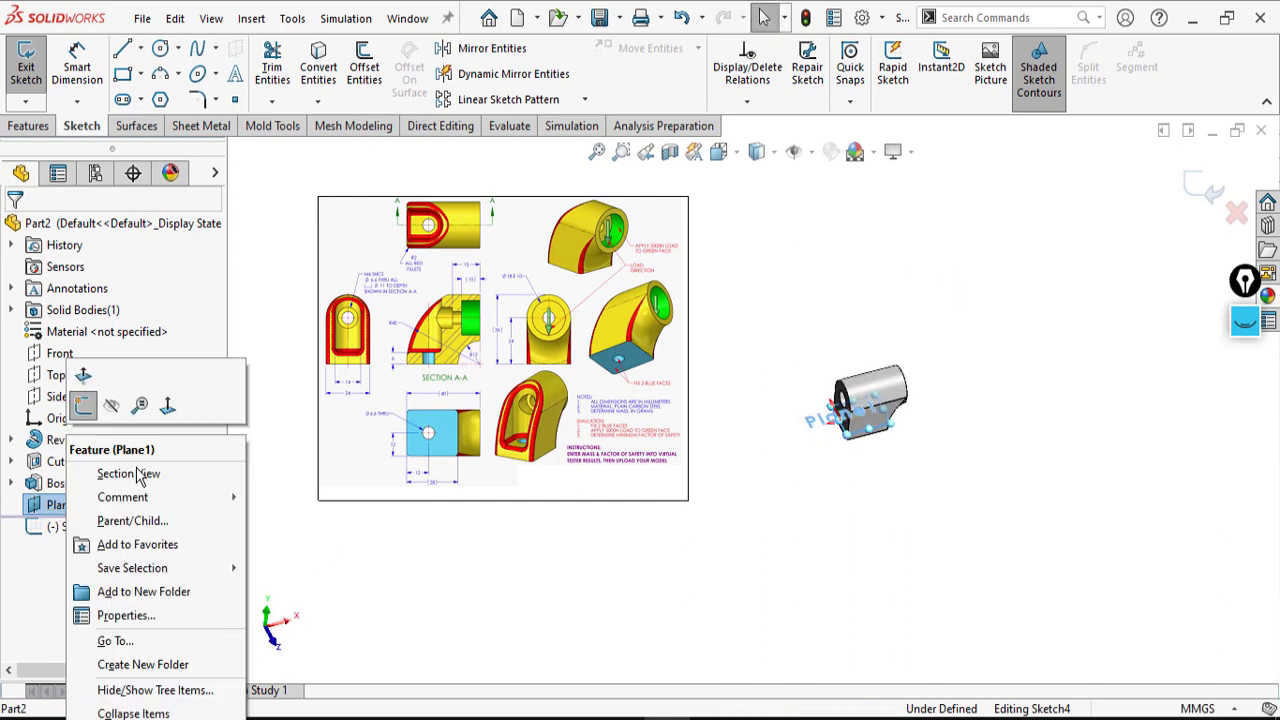
click(167, 411)
right_click(62, 505)
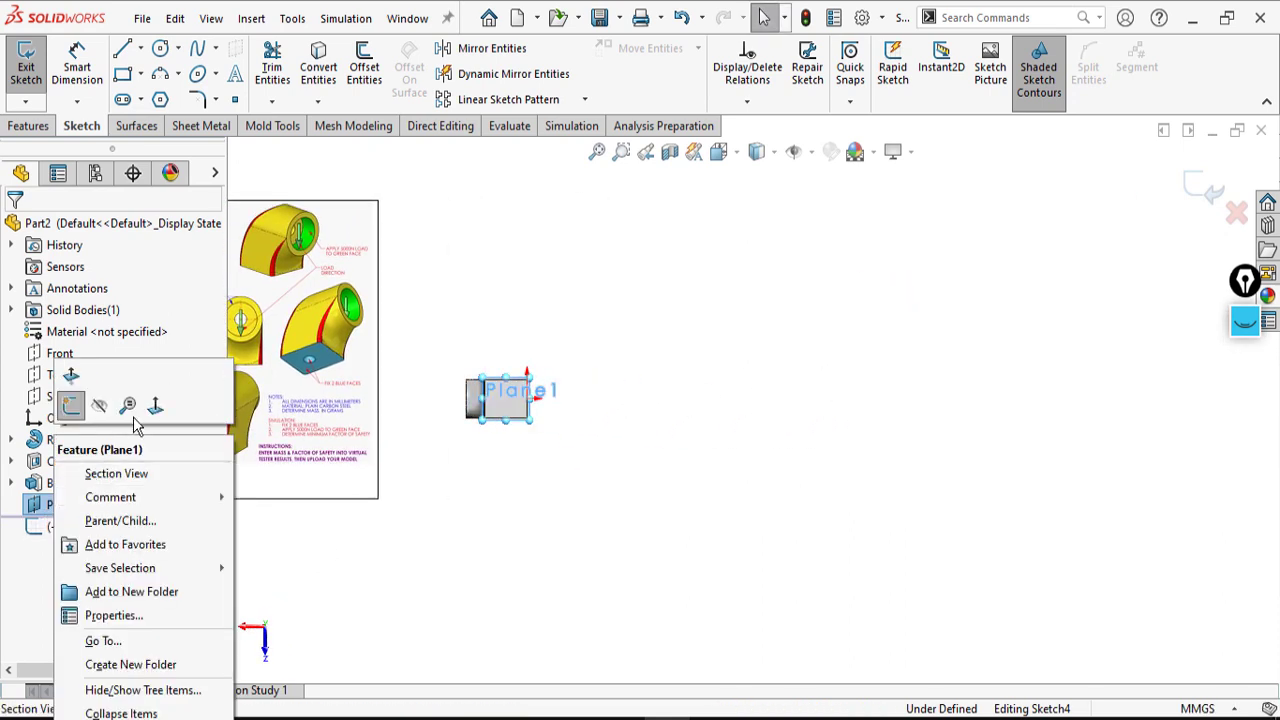
click(155, 410)
- Sketch a closed U-shaped outline from the body's front edge, about 16.6 mm wide, with straight sides about 12.9 mm long and a tangent arc end
scroll(945, 395, down, 2)
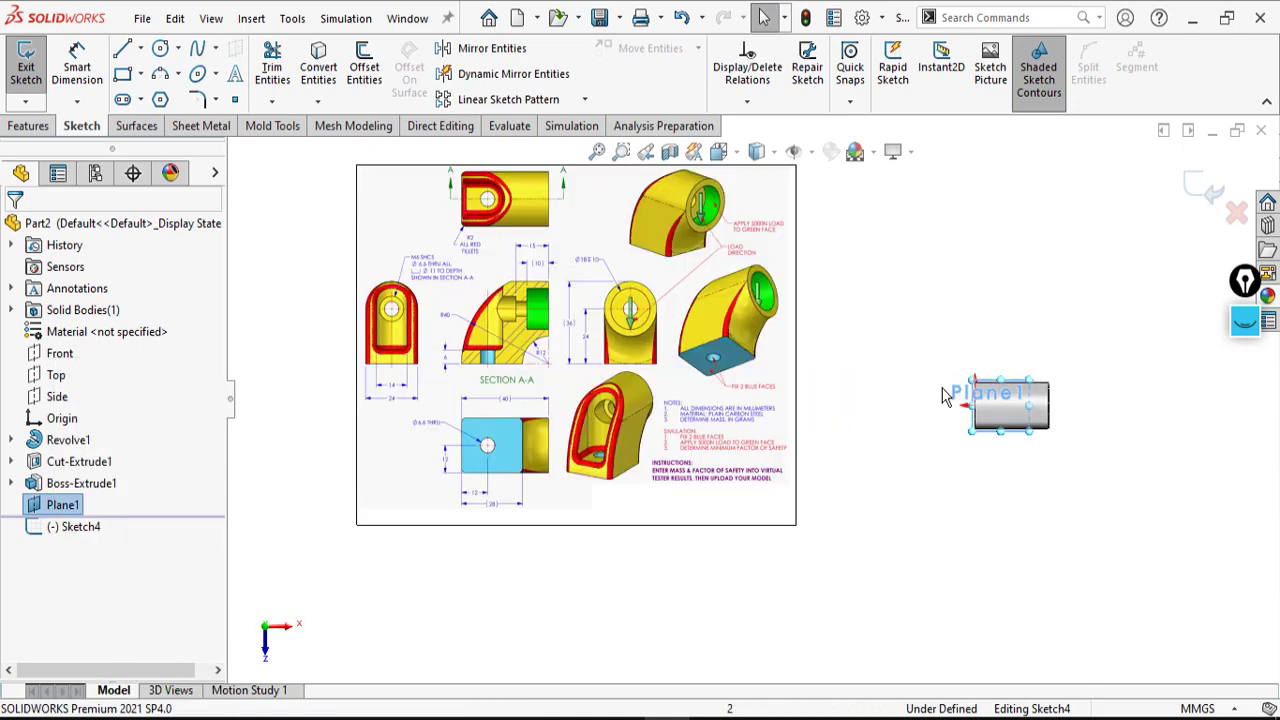
scroll(950, 396, down, 1)
right_drag(922, 465, 800, 474)
scroll(950, 400, down, 2)
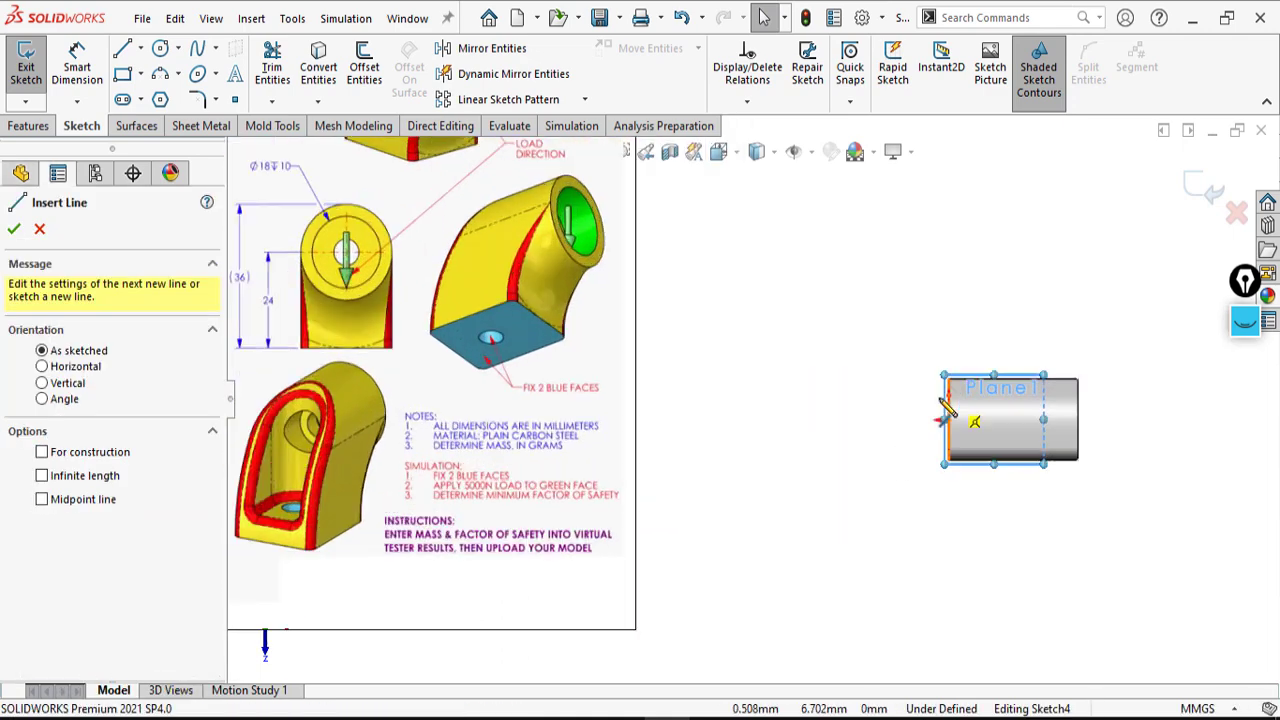
scroll(958, 405, down, 1)
click(917, 383)
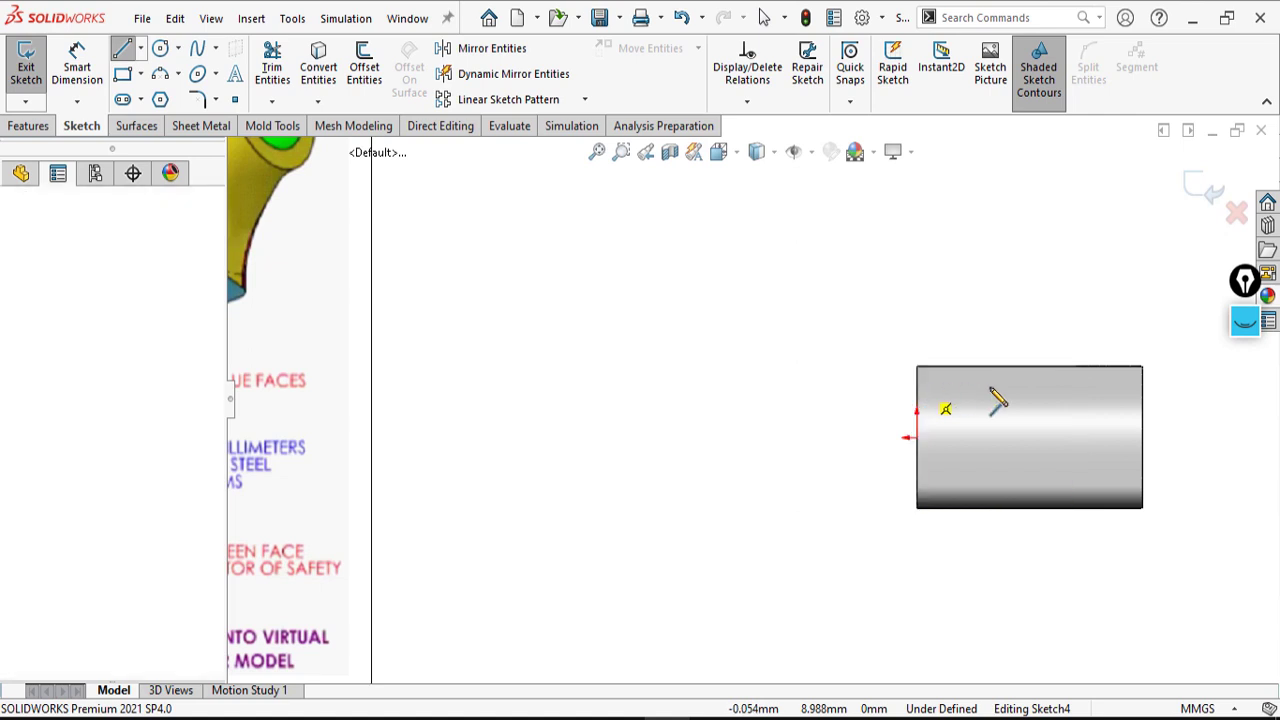
click(990, 384)
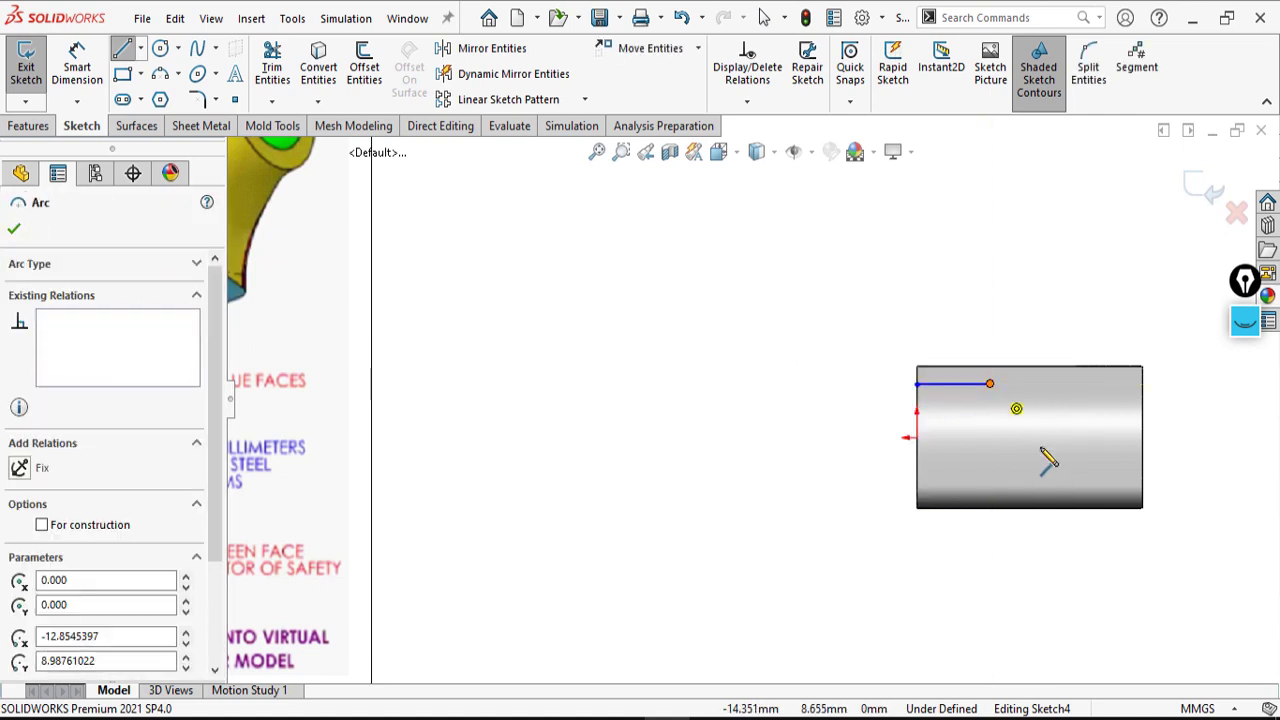
click(990, 483)
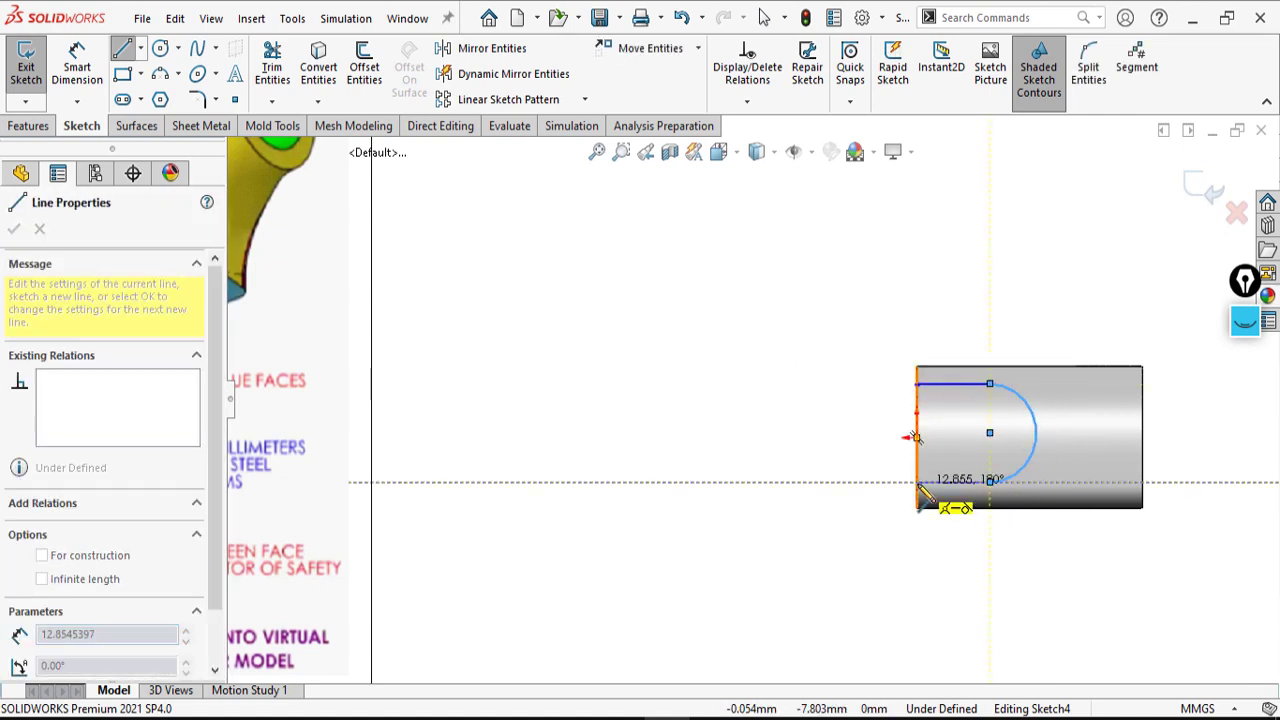
click(917, 483)
click(917, 384)
- Dimension the outline's straight closing edge to 14 mm, matching the pocket width in the reference drawing
scroll(708, 388, up, 4)
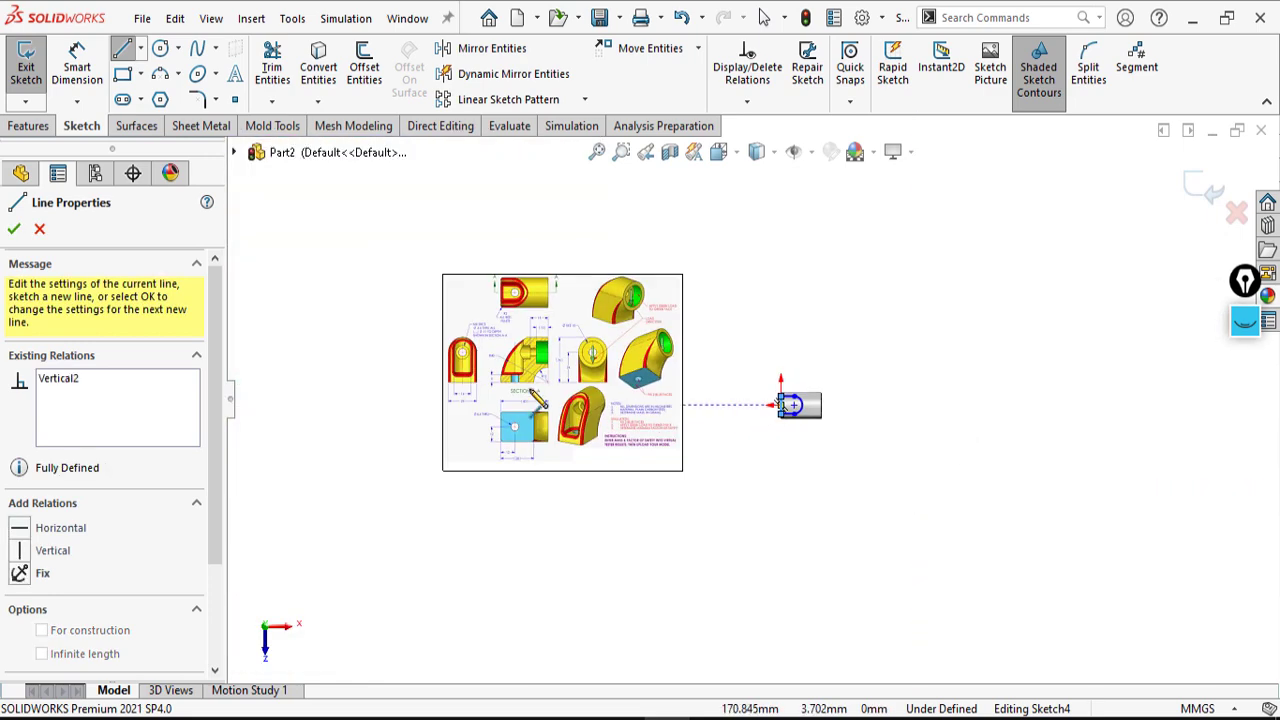
scroll(540, 390, down, 3)
scroll(540, 390, down, 3)
scroll(1060, 440, up, 5)
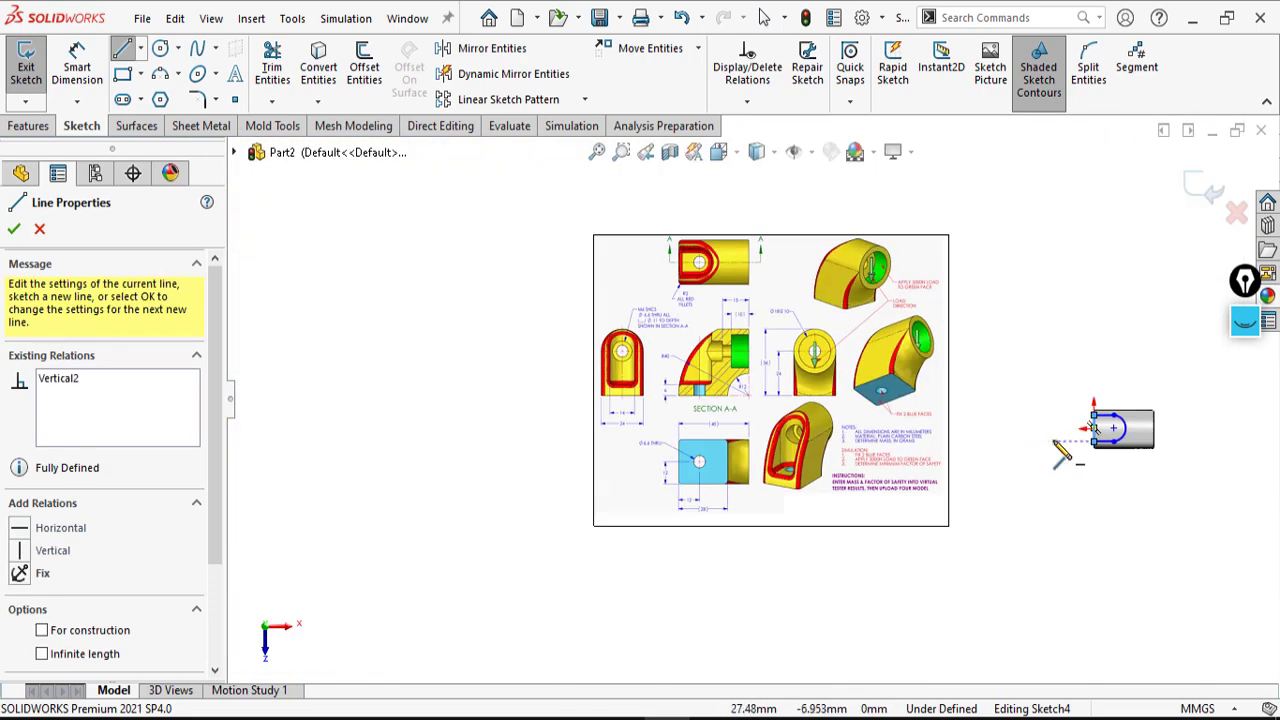
scroll(1090, 440, down, 3)
key(d)
scroll(1137, 414, down, 4)
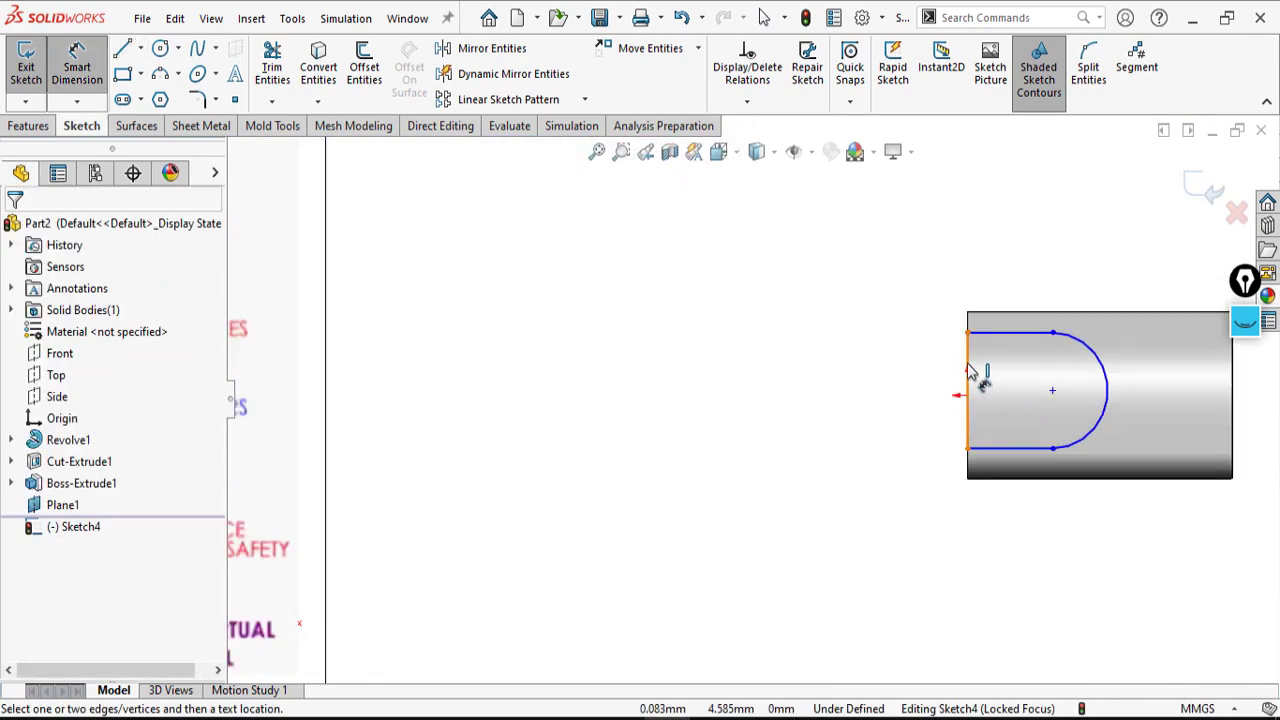
click(968, 366)
click(894, 372)
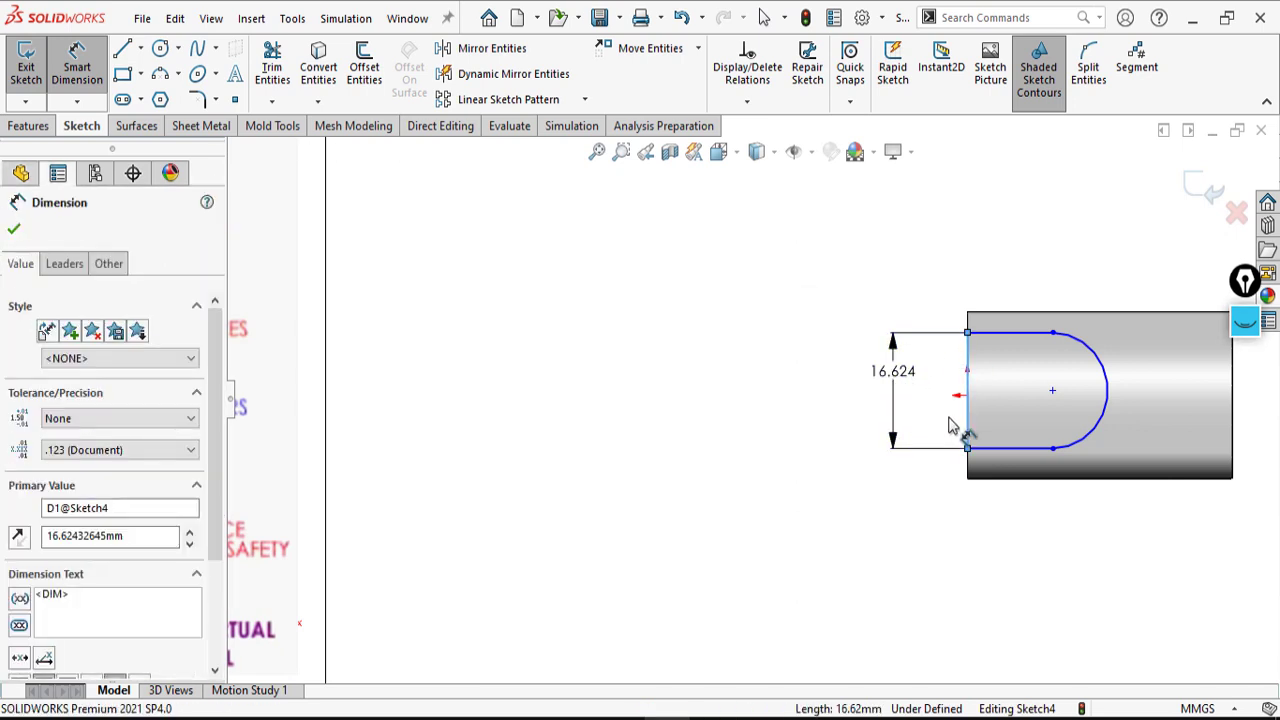
text(1)
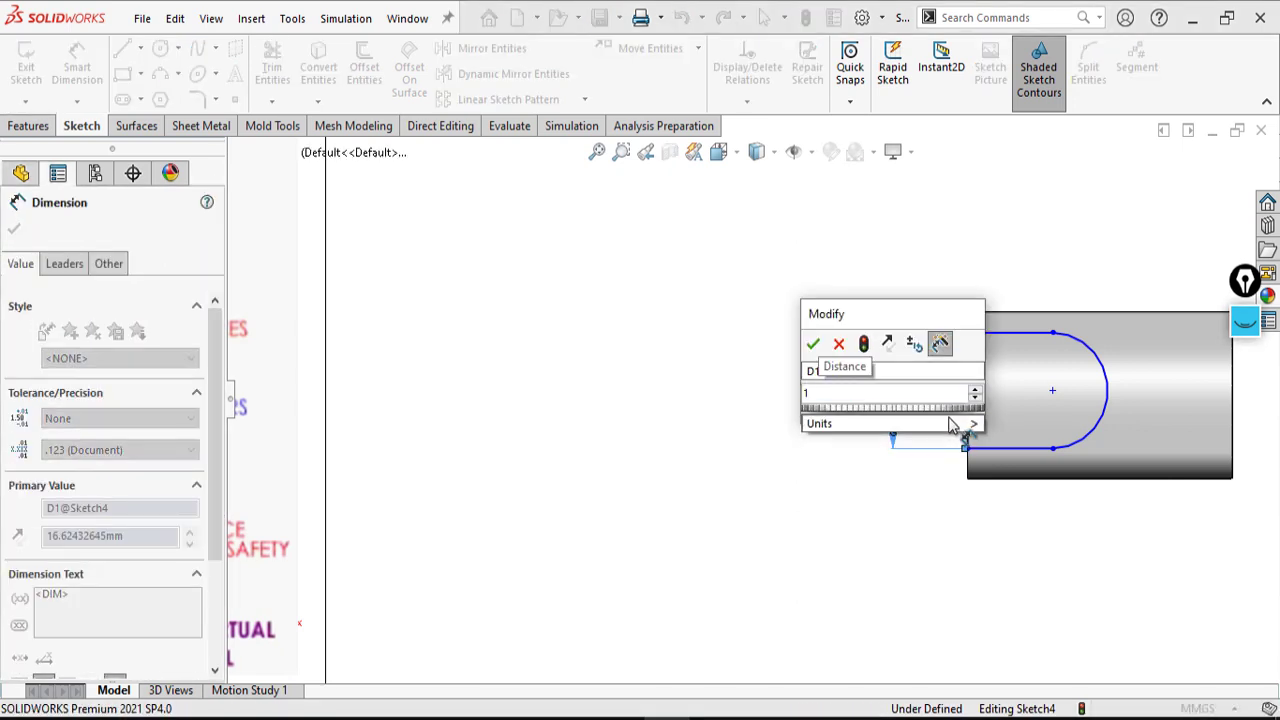
text(4)
key(Return)
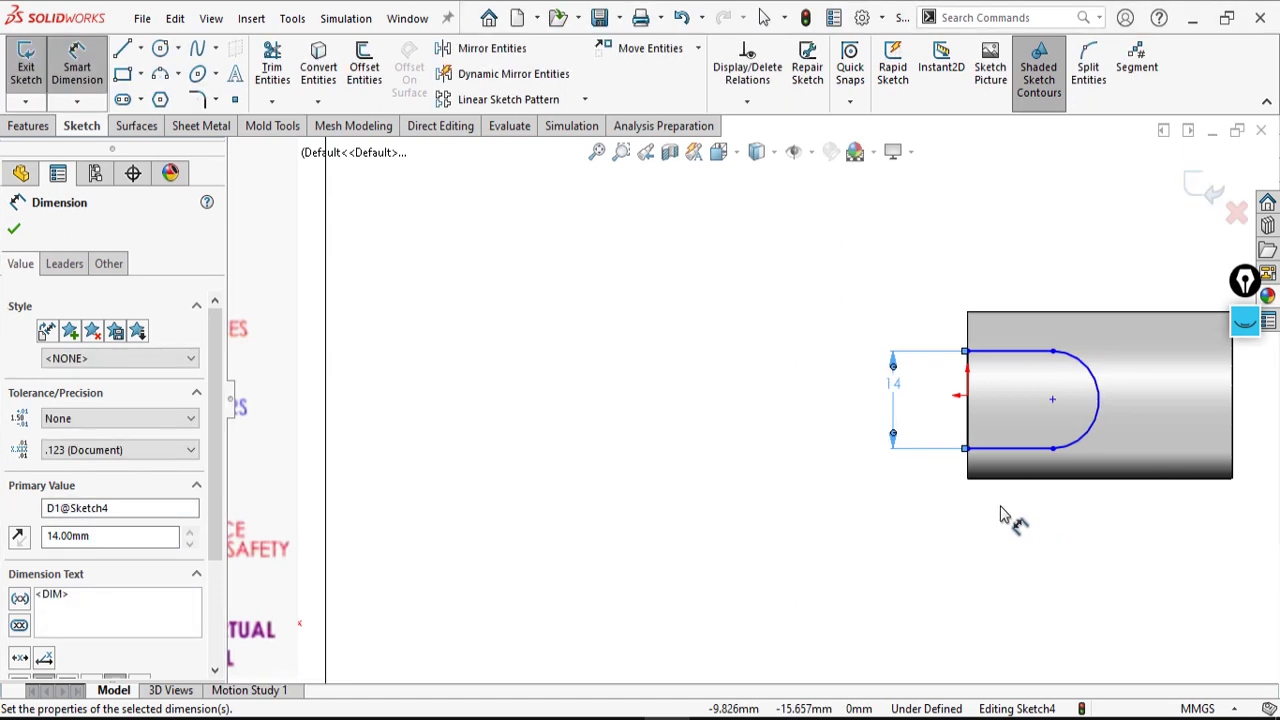
- Draw a line from the arc's centre to the origin, convert it to construction geometry and make it horizontal
key(l)
click(1052, 399)
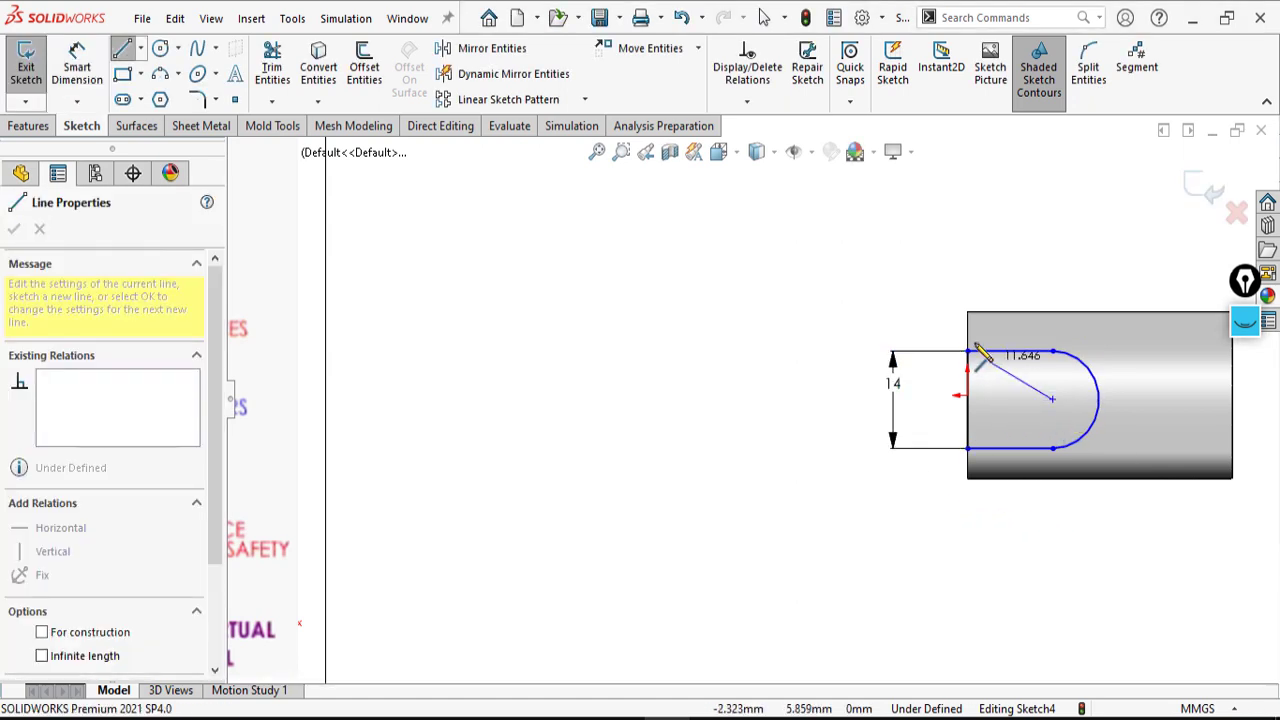
right_click(968, 398)
click(1005, 414)
click(1035, 399)
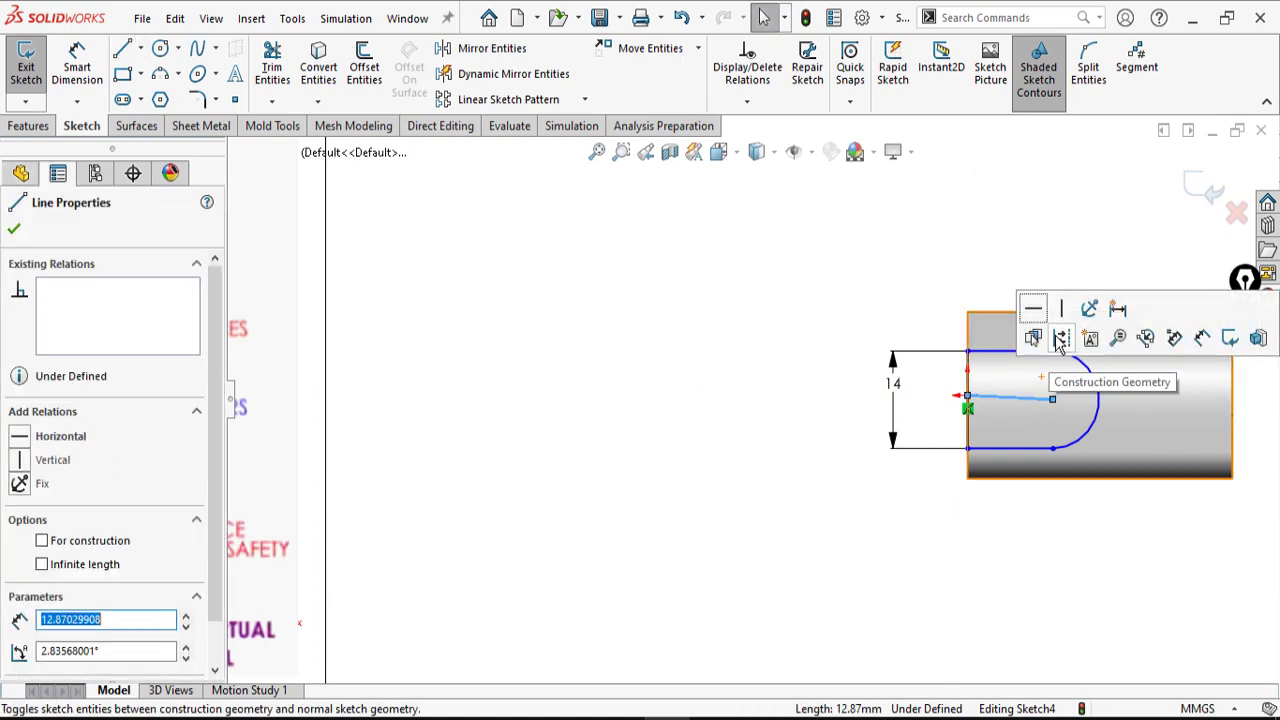
click(1065, 342)
click(1045, 399)
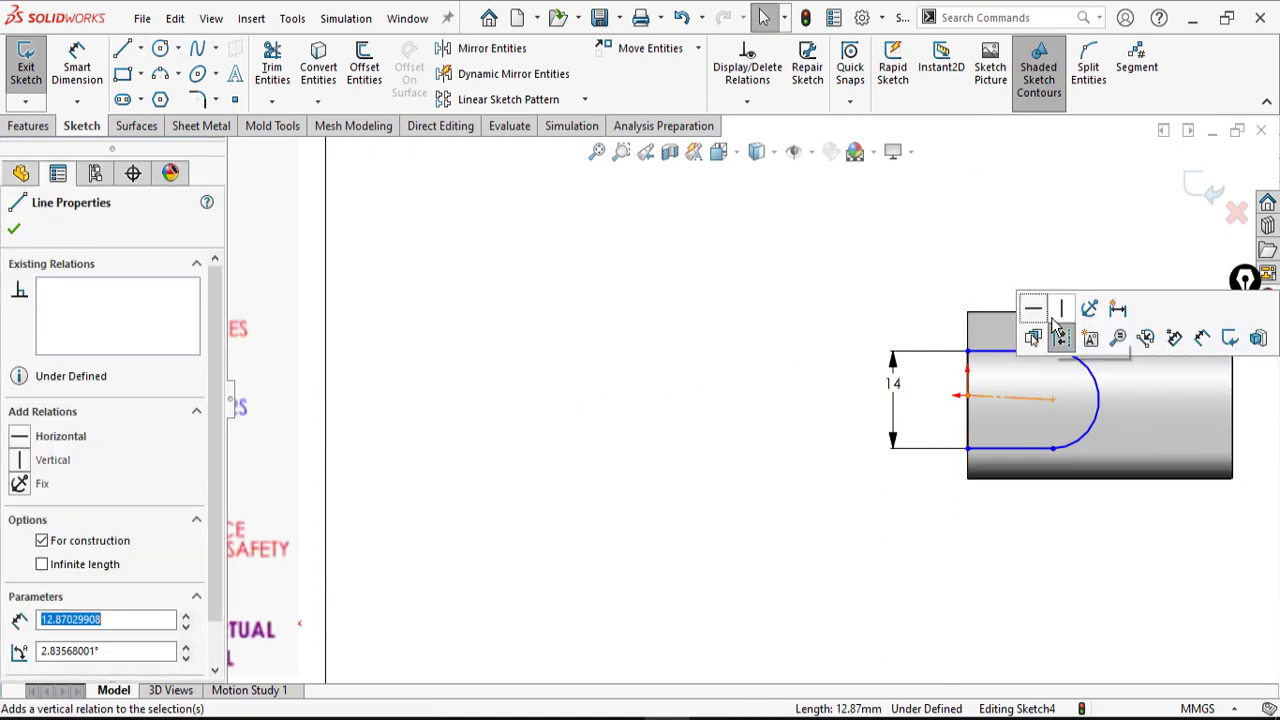
click(1033, 312)
click(994, 537)
- Dimension the length of the outline's straight side to 12 mm
right_drag(1009, 536, 1006, 451)
click(1007, 445)
click(1015, 548)
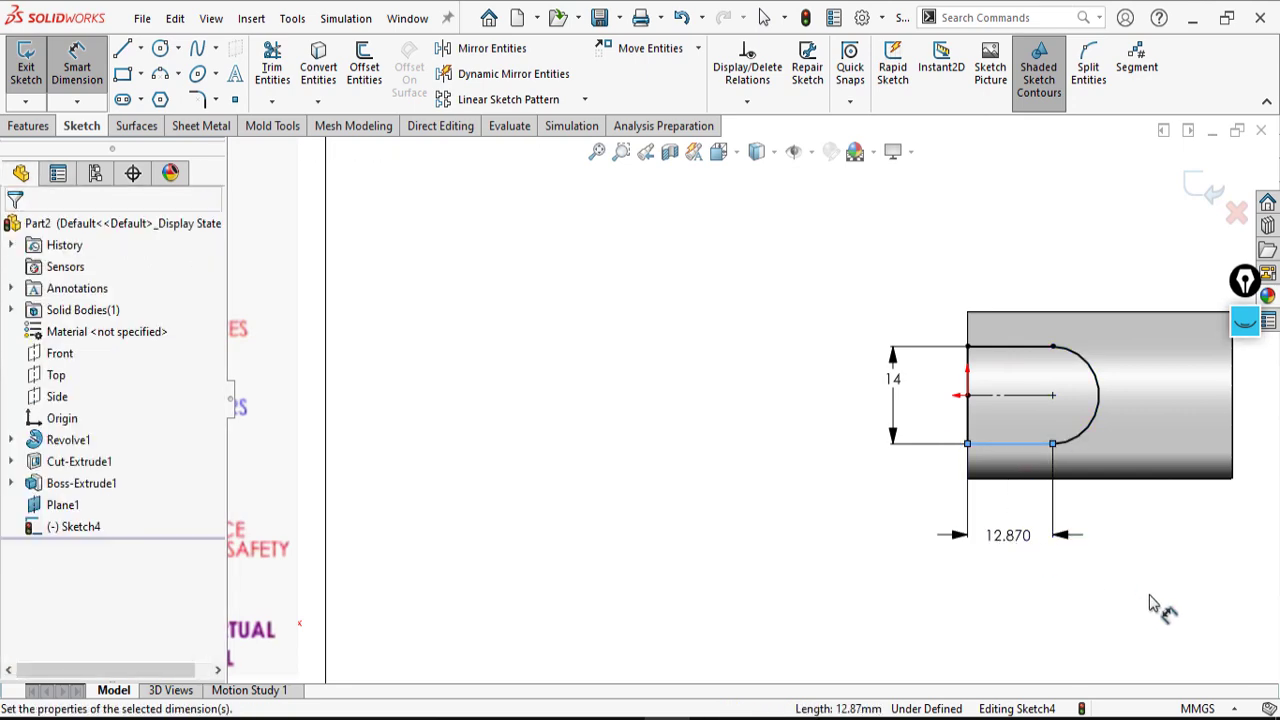
text(12)
key(Return)
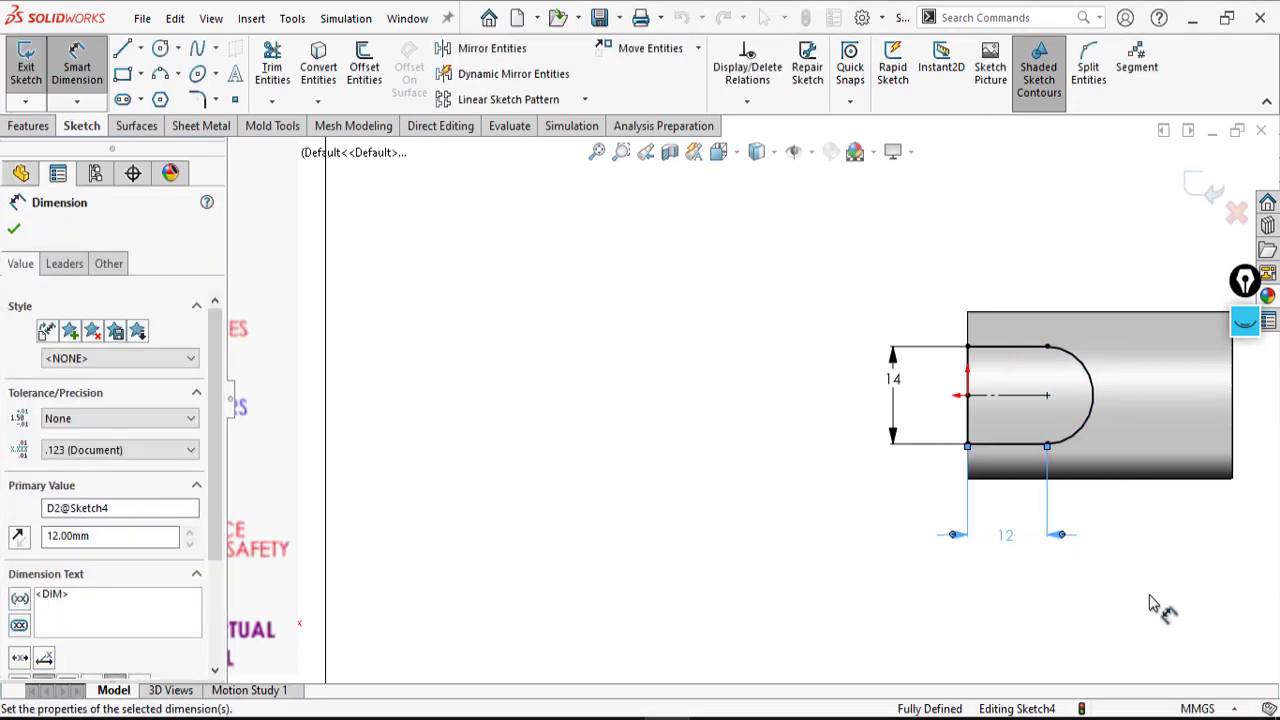
- Cut the pocket outline upward from the sketch plane with an Extruded Cut set to Through All
key(ctrl+7)
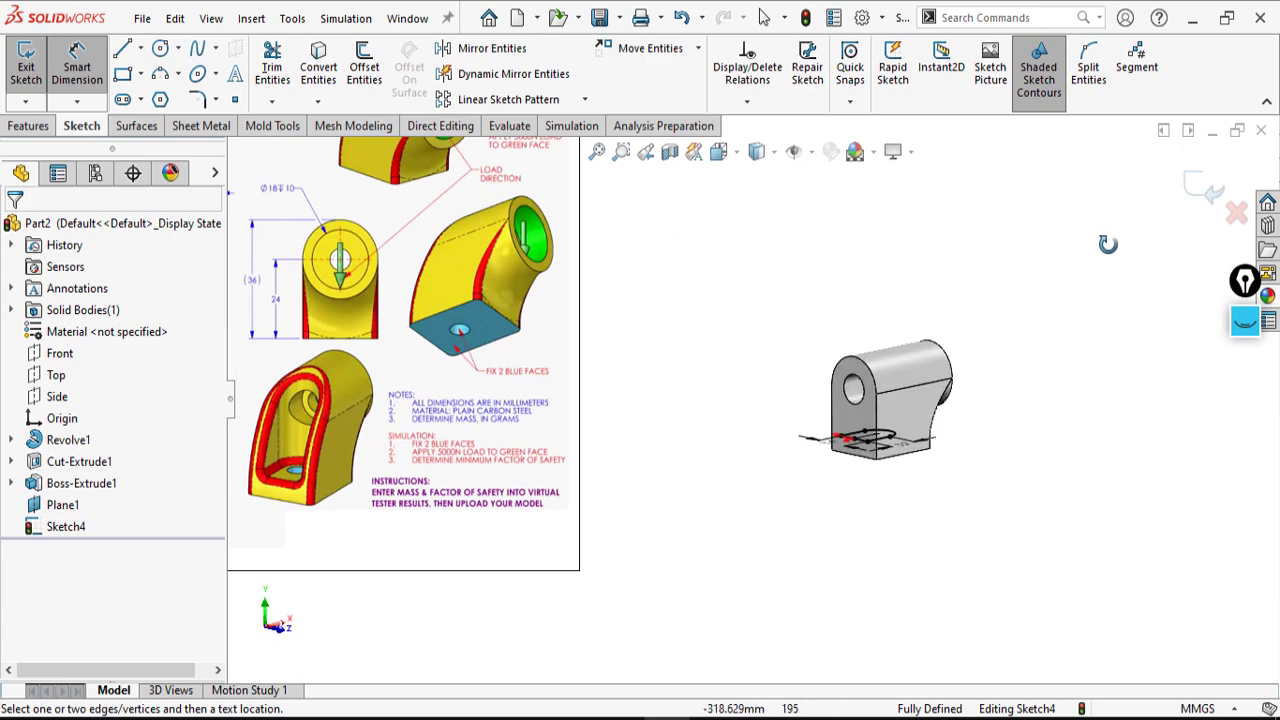
scroll(751, 396, up, 2)
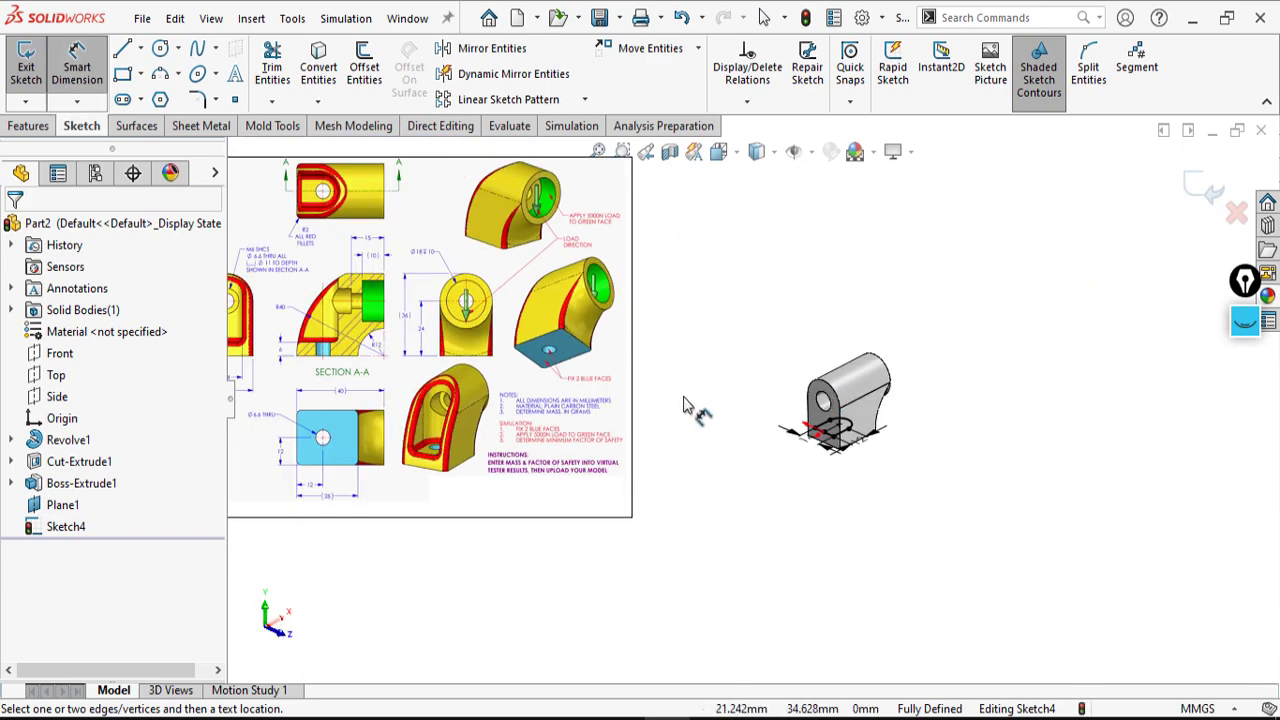
scroll(456, 394, up, 2)
scroll(495, 340, down, 2)
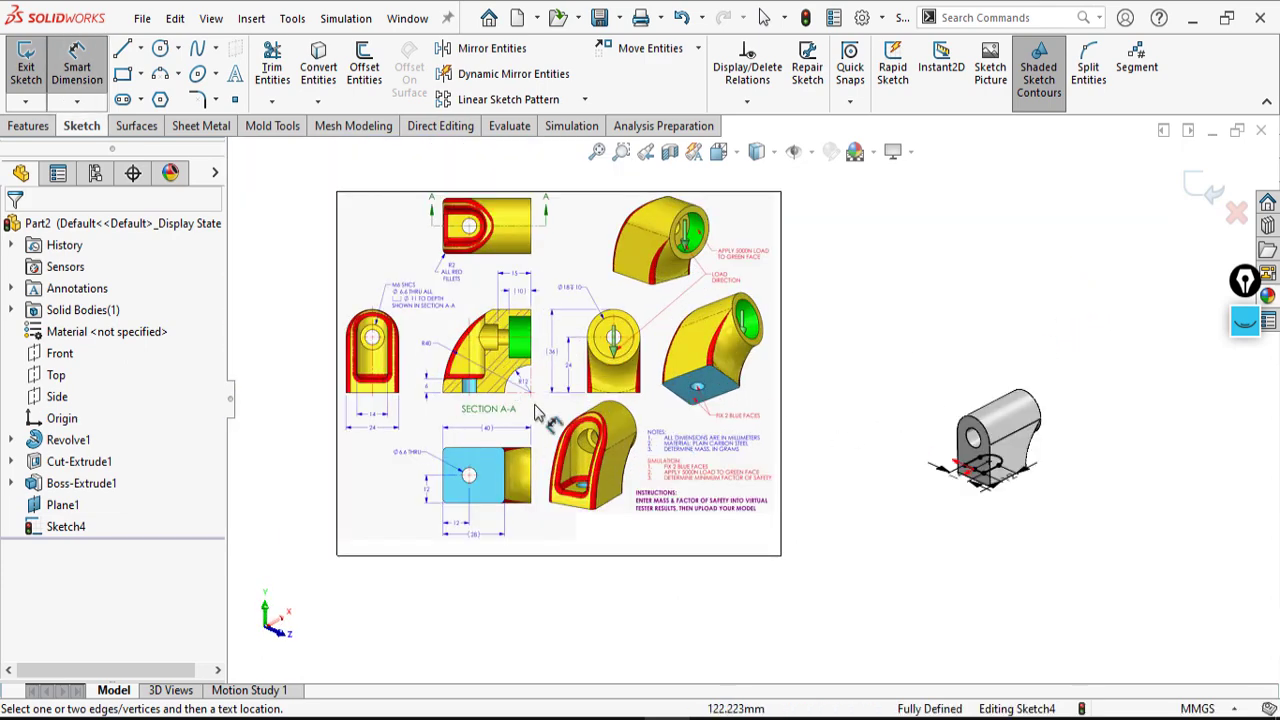
click(29, 127)
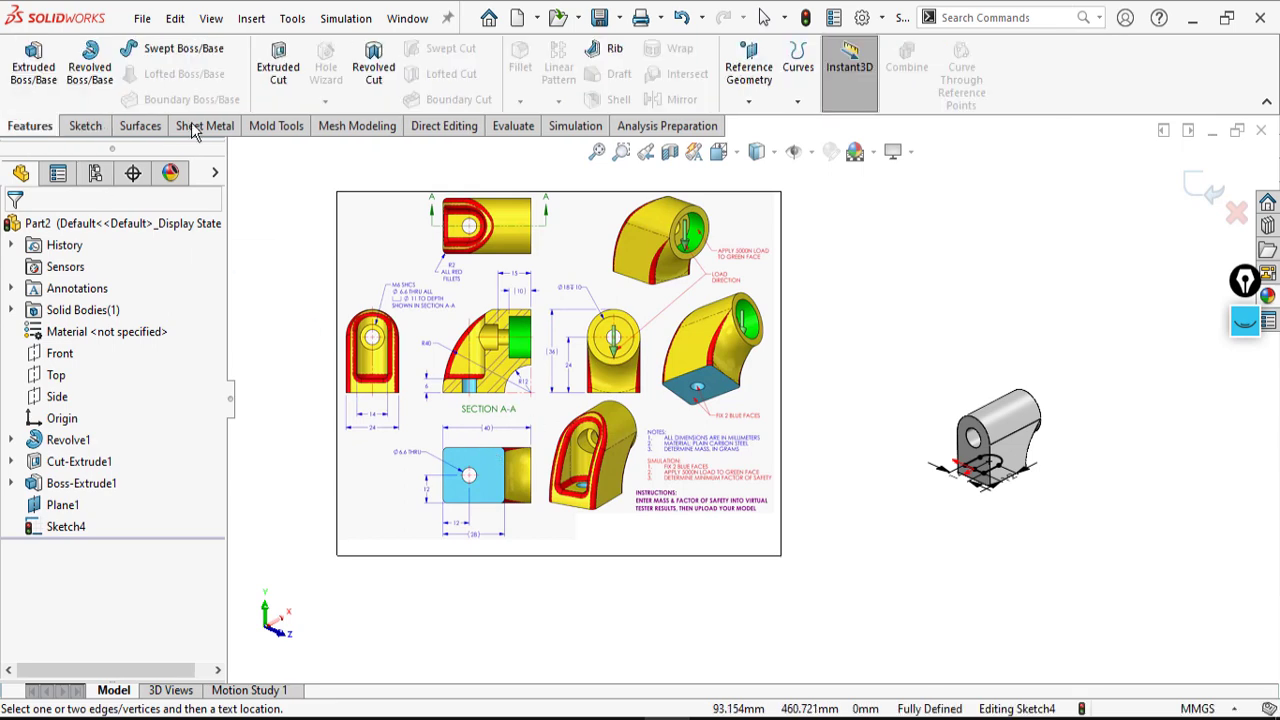
click(278, 80)
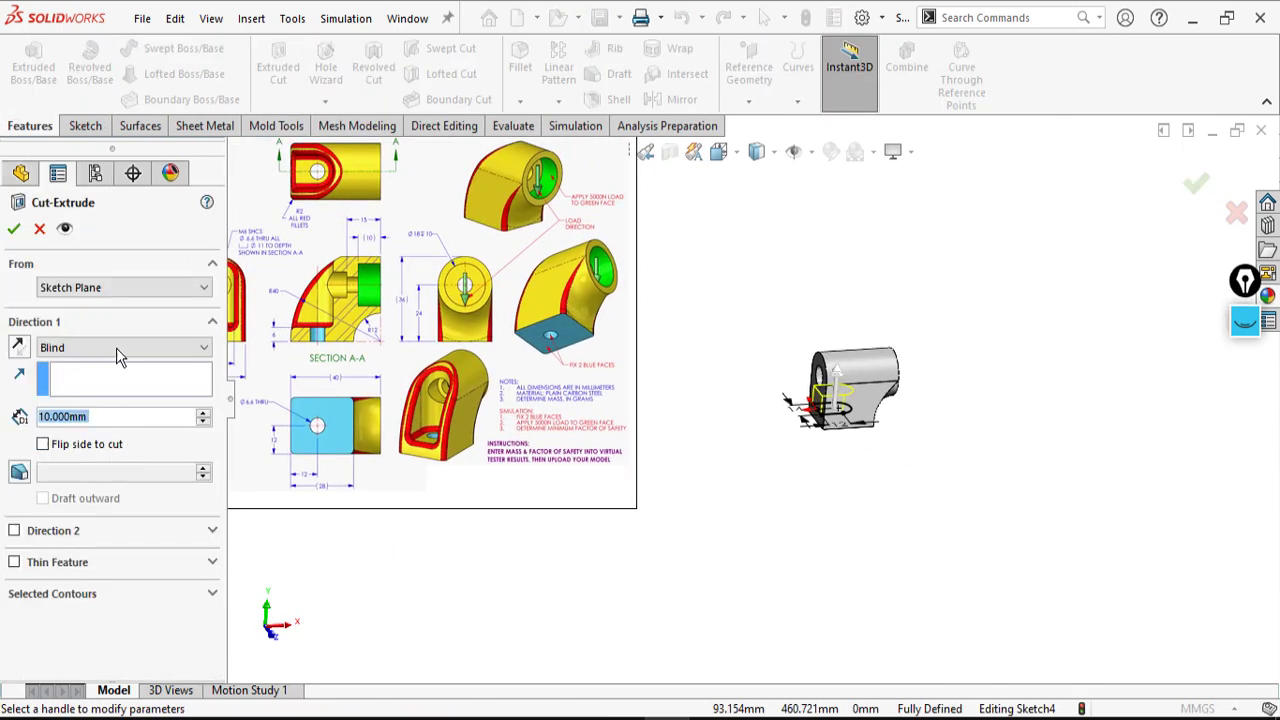
click(116, 348)
click(80, 378)
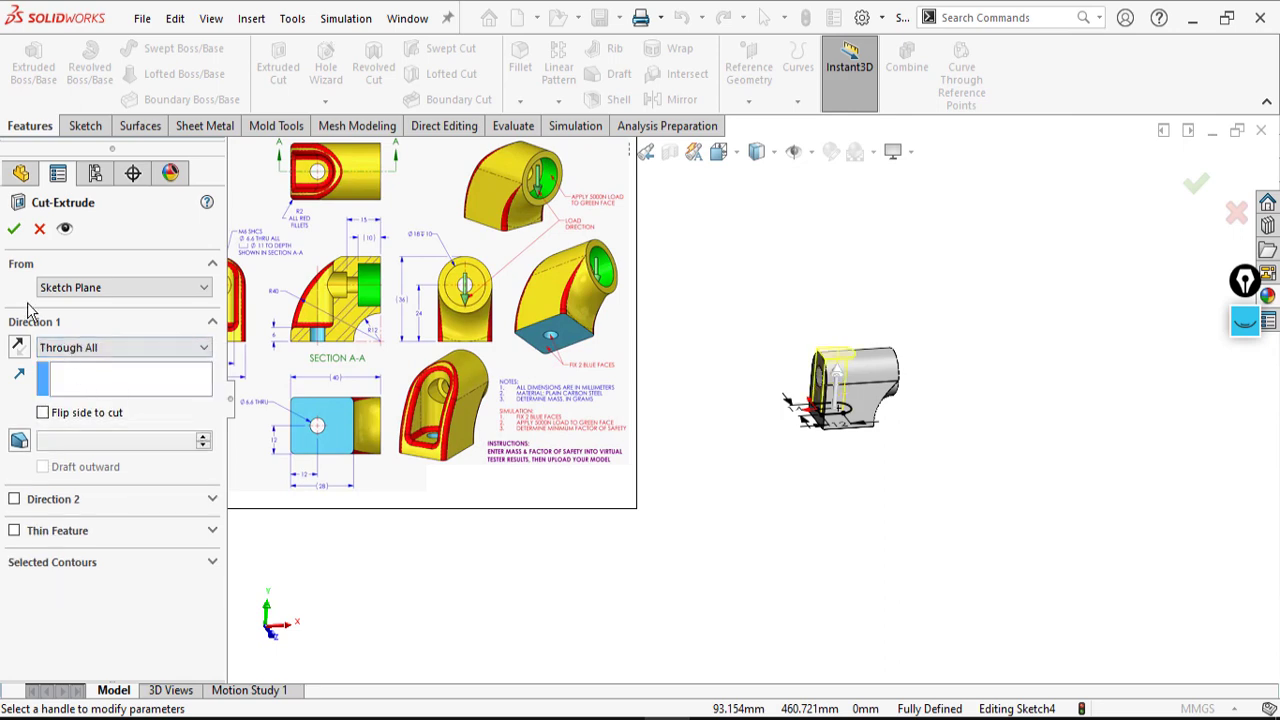
click(15, 229)
- Compare the cut pocket with the reference drawing and examine the base hole's diameter and position dimensions
mouse_move(766, 391)
middle_down()
mouse_move(901, 487)
mouse_move(866, 470)
middle_up()
scroll(749, 400, up, 3)
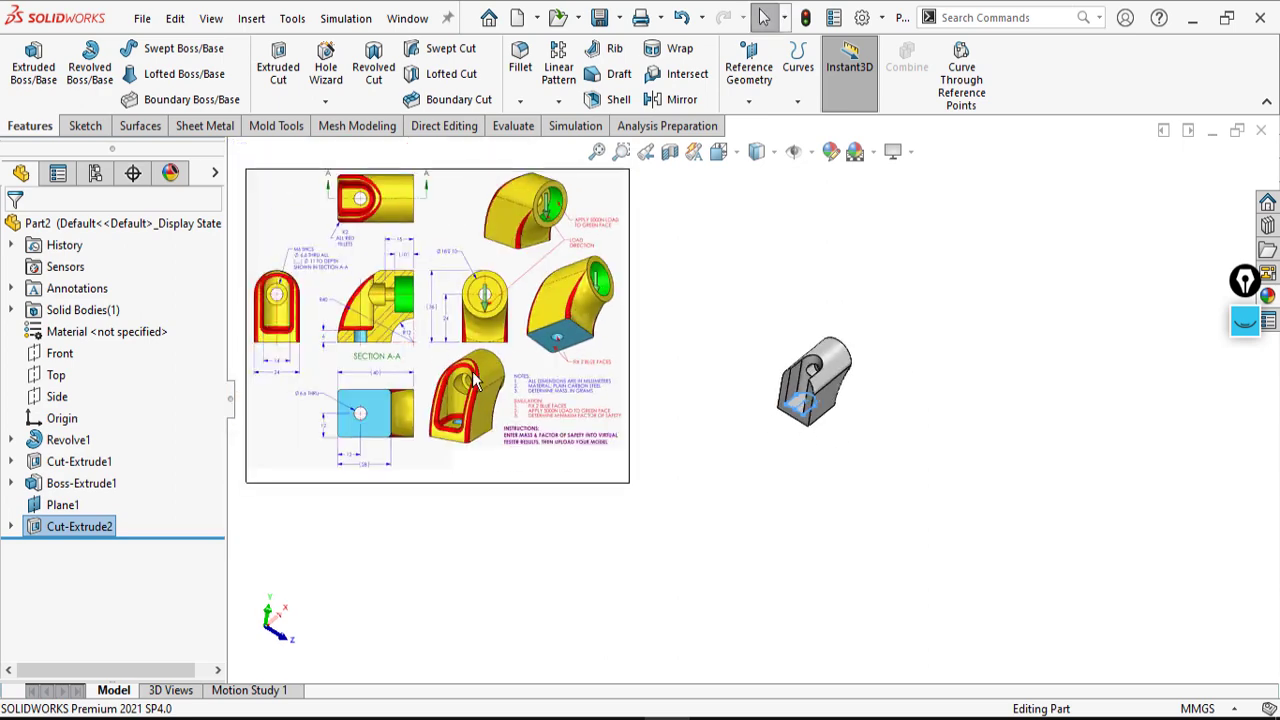
scroll(393, 359, down, 3)
mouse_move(1002, 549)
middle_down()
mouse_move(1054, 549)
mouse_move(1032, 547)
middle_up()
scroll(620, 468, up, 2)
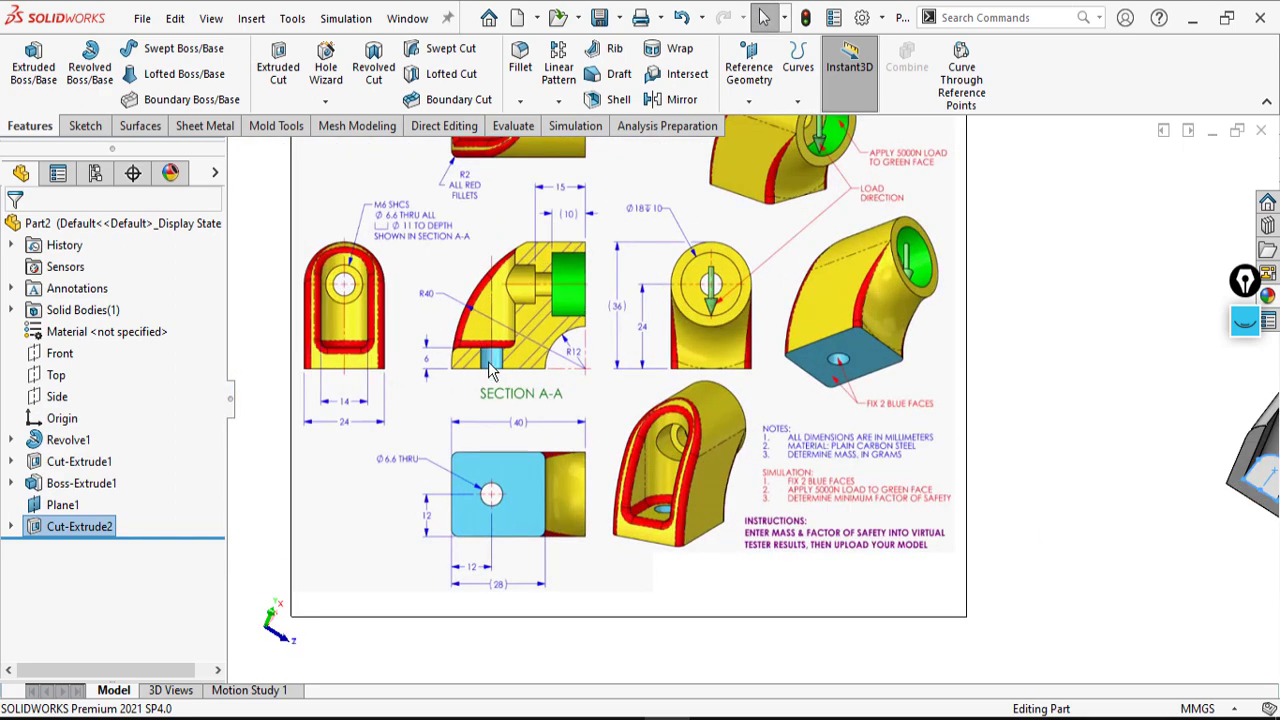
scroll(540, 345, down, 2)
scroll(540, 520, down, 2)
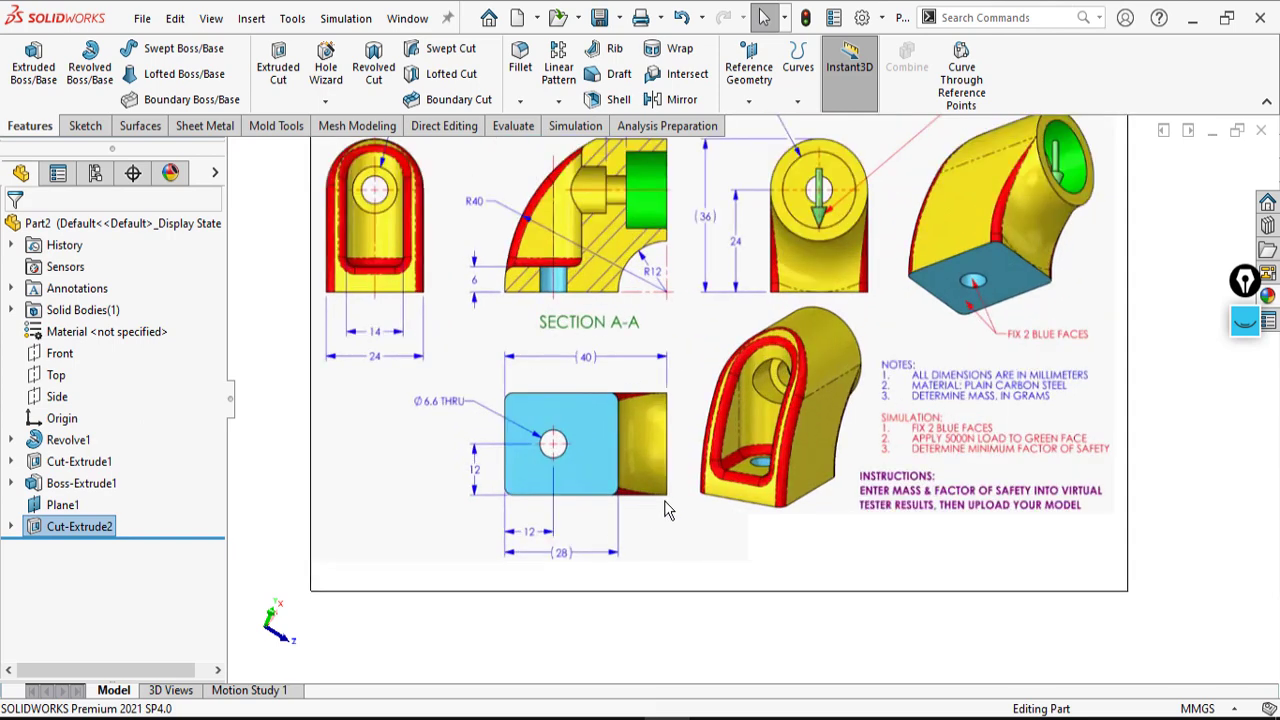
scroll(716, 476, up, 2)
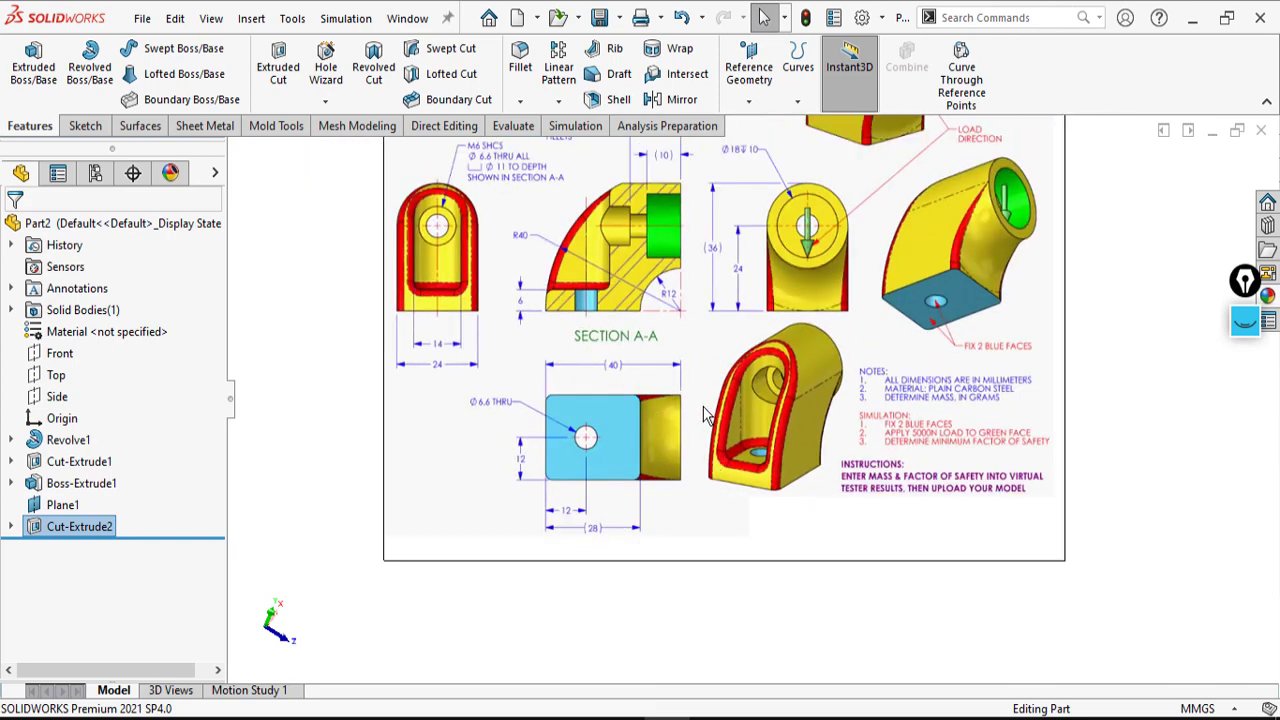
scroll(600, 421, down, 3)
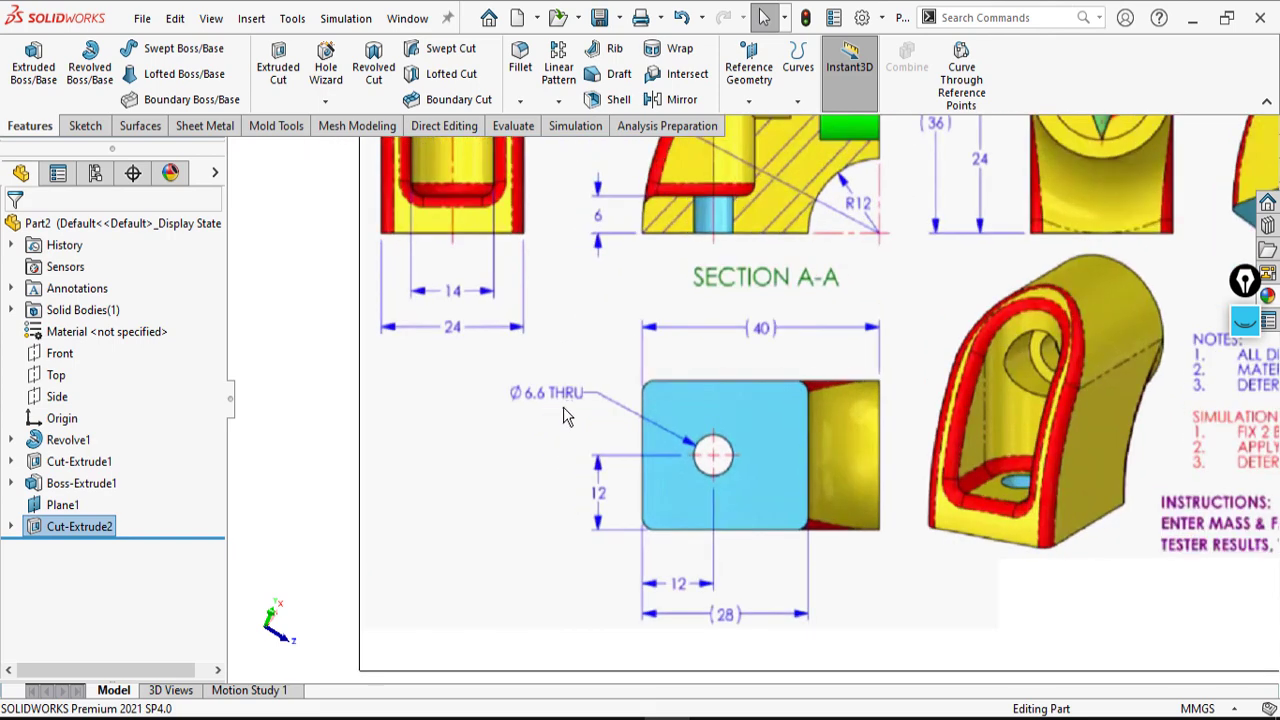
scroll(702, 486, up, 4)
scroll(985, 425, down, 5)
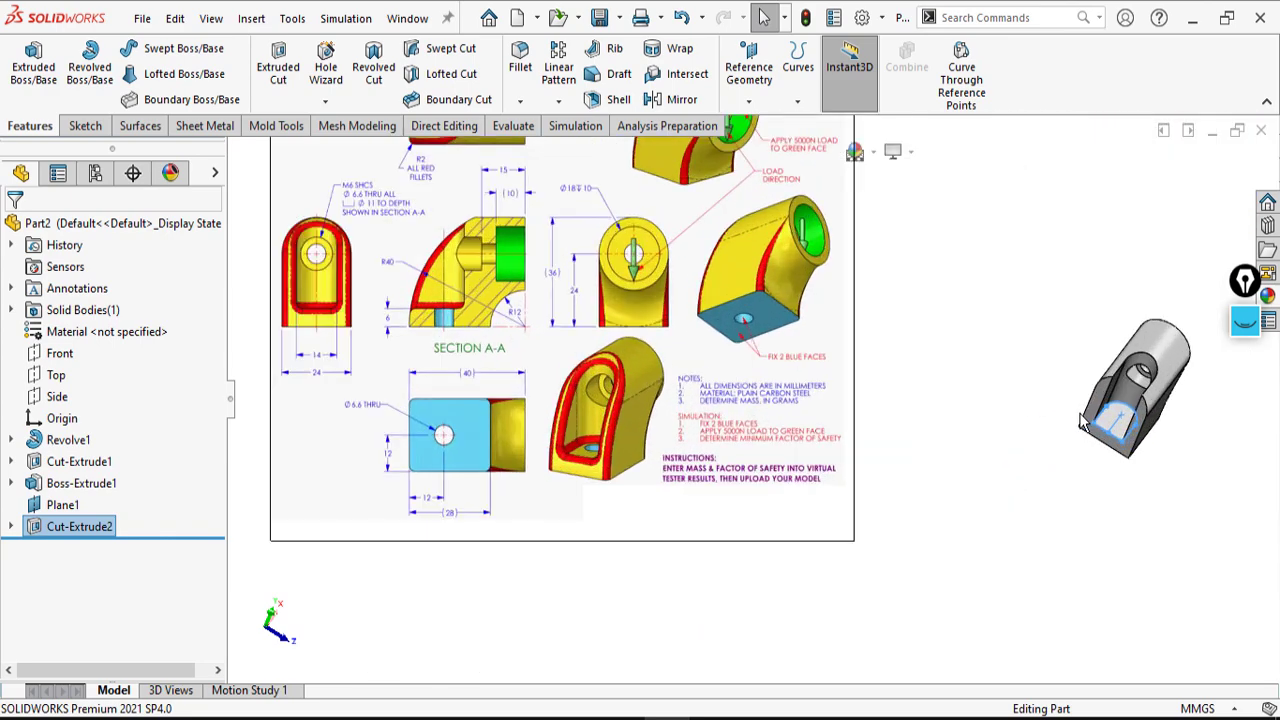
- Start a sketch on the pocket floor and draw a circle about 7.8 mm in diameter, centred on the rounded end's arc centre
right_click(985, 425)
click(1026, 287)
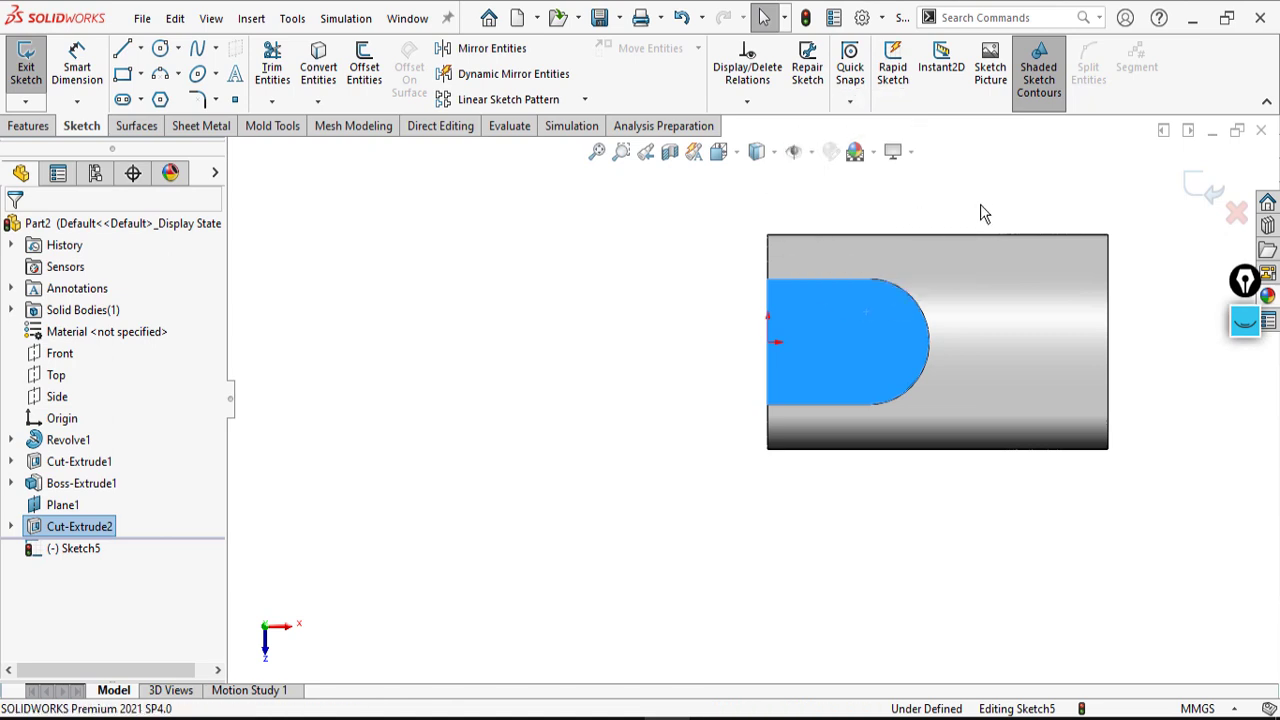
key(c)
scroll(912, 305, down, 2)
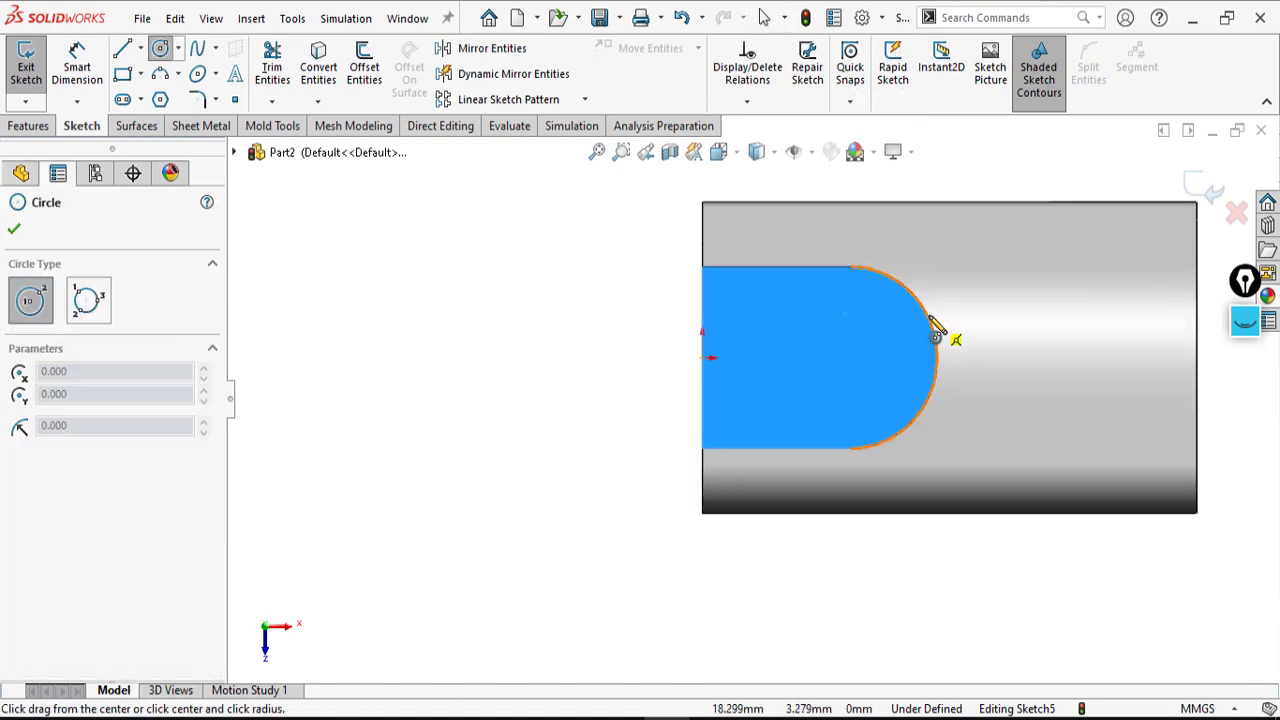
click(850, 357)
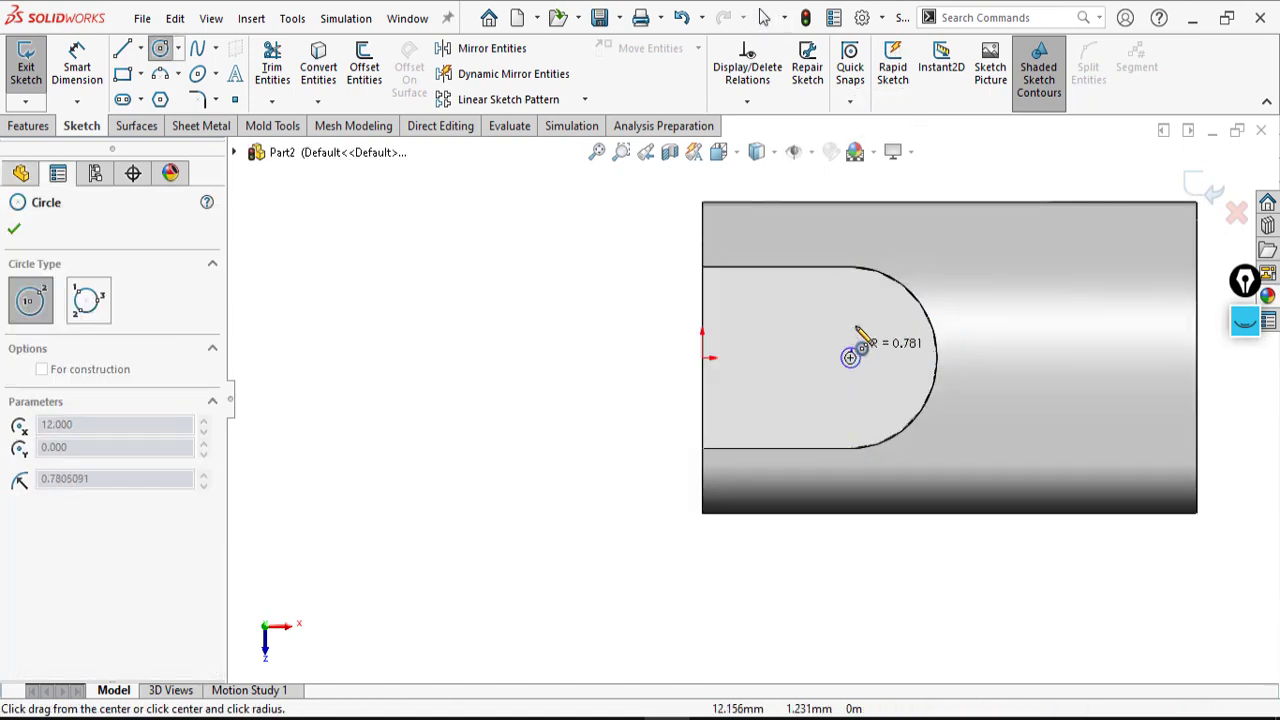
click(857, 308)
- Dimension the circle's diameter to 6.6 mm
right_drag(754, 411, 757, 305)
click(820, 328)
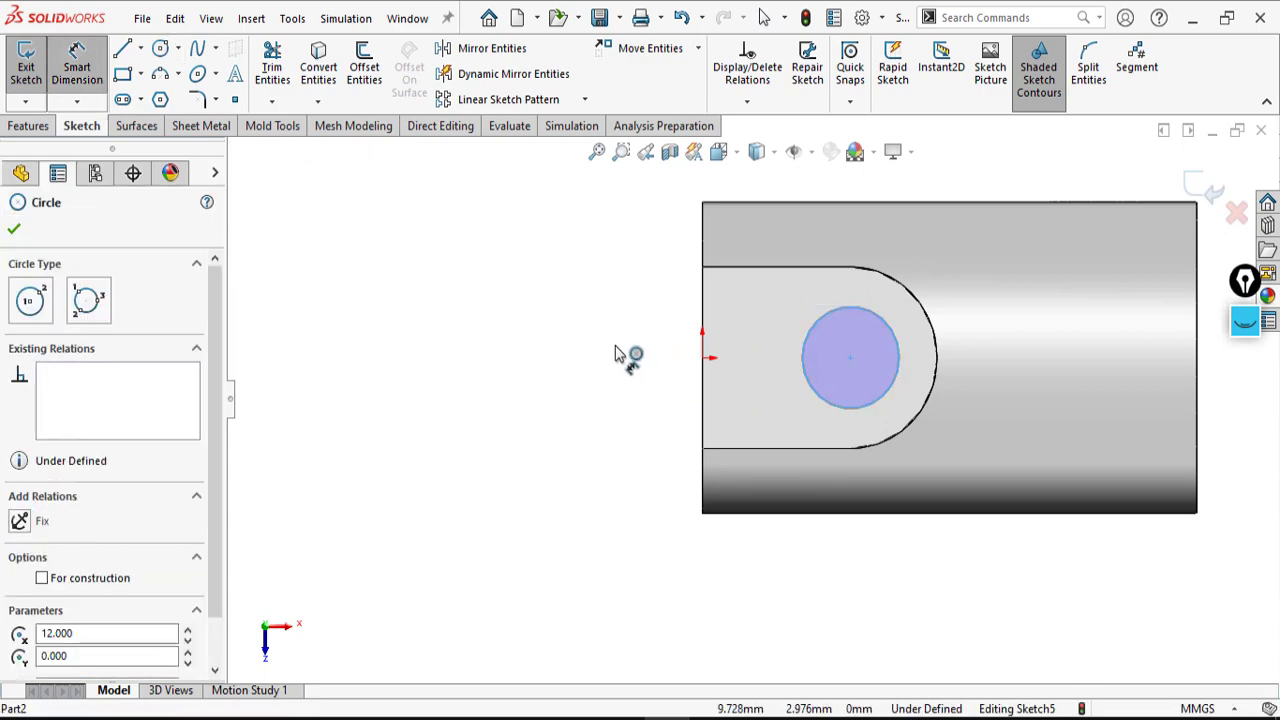
click(614, 357)
text(6.6)
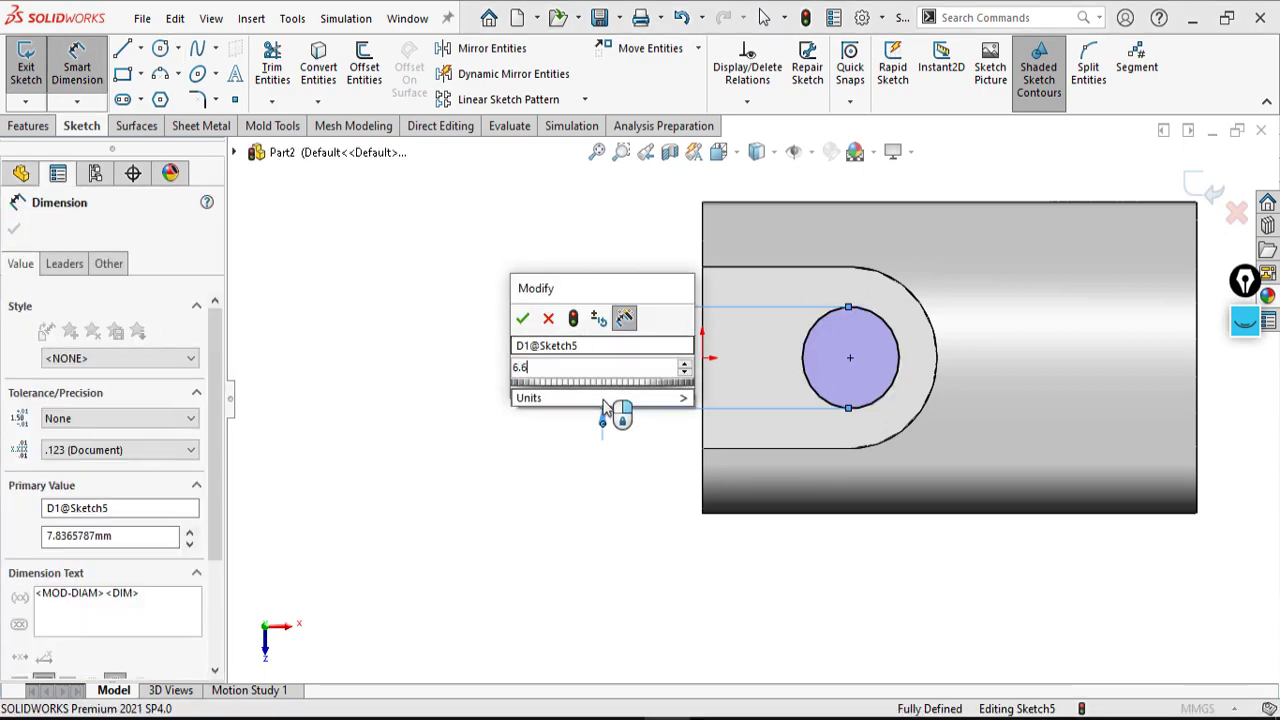
key(Return)
- Cut the 6.6 mm circle through the base with an Extruded Cut set to Through All
middle_drag(604, 196, 500, 120)
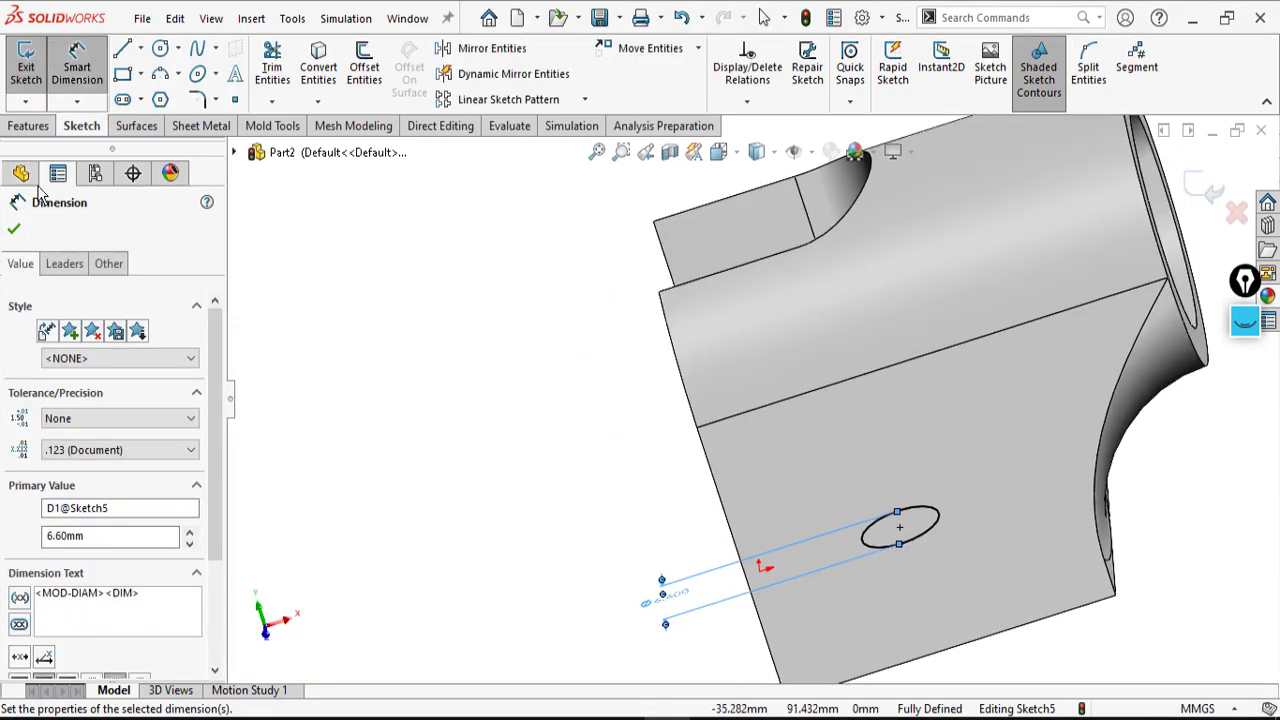
click(28, 126)
click(277, 78)
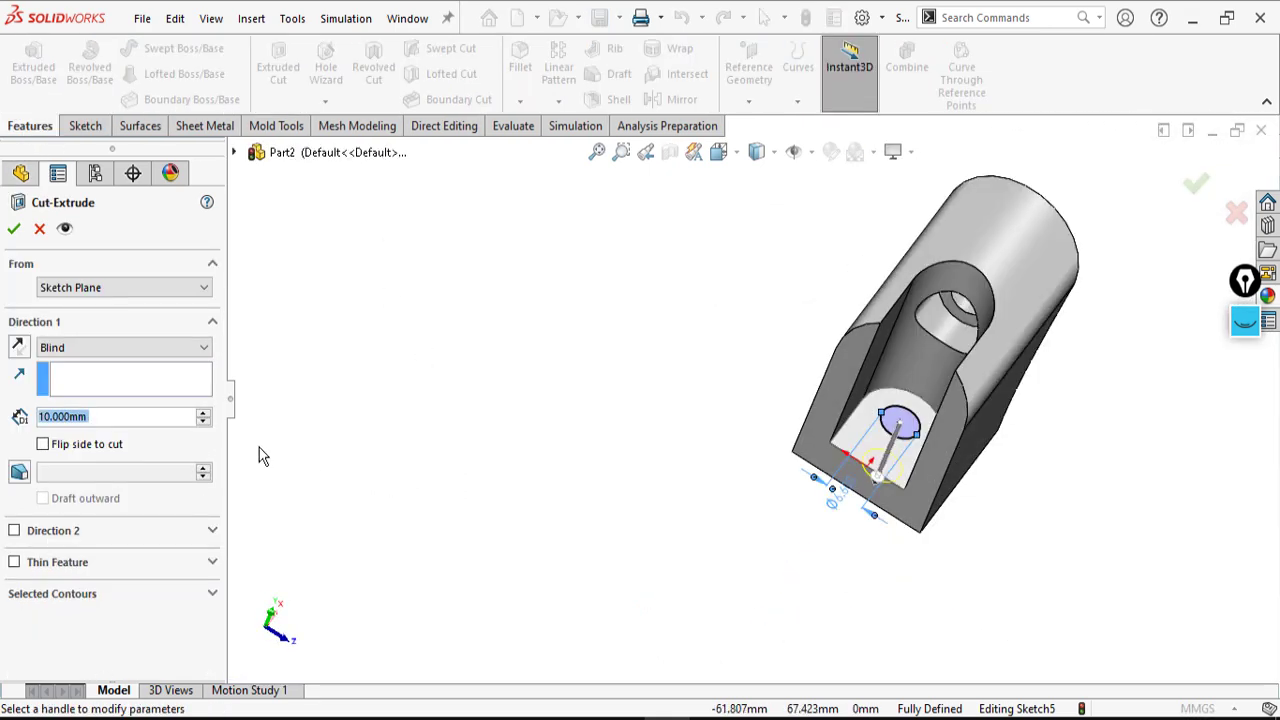
click(88, 350)
click(86, 374)
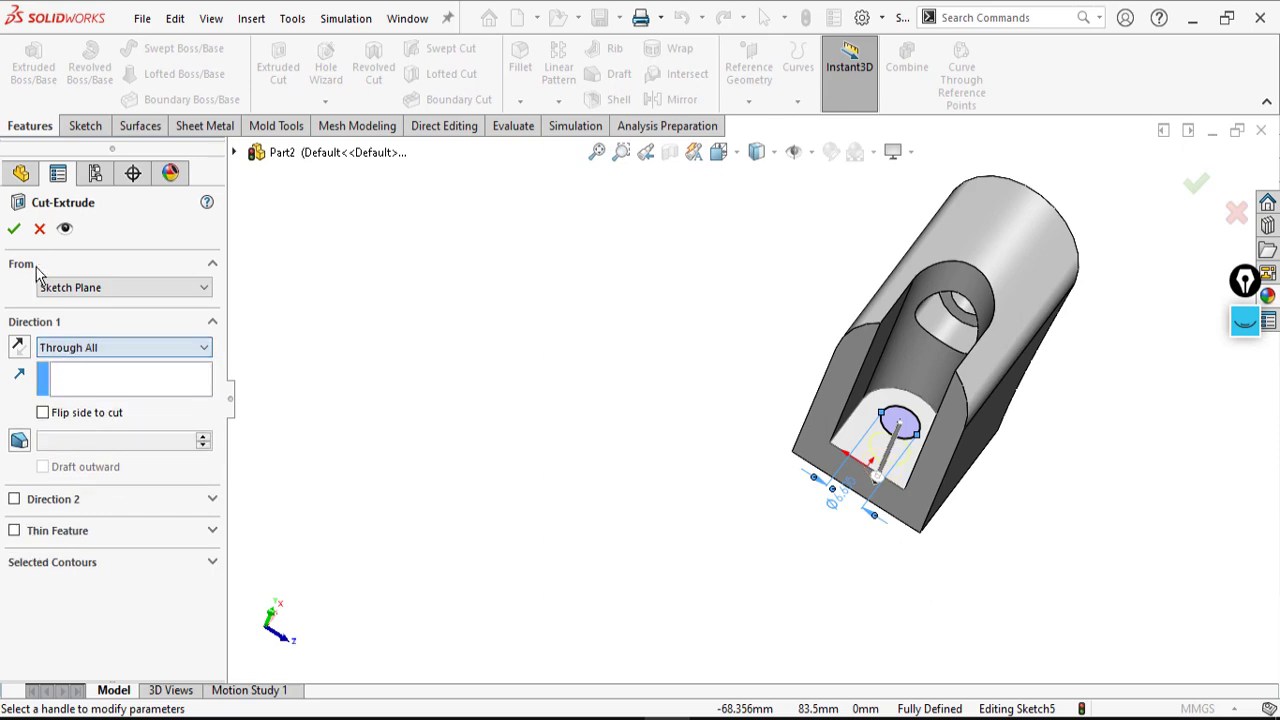
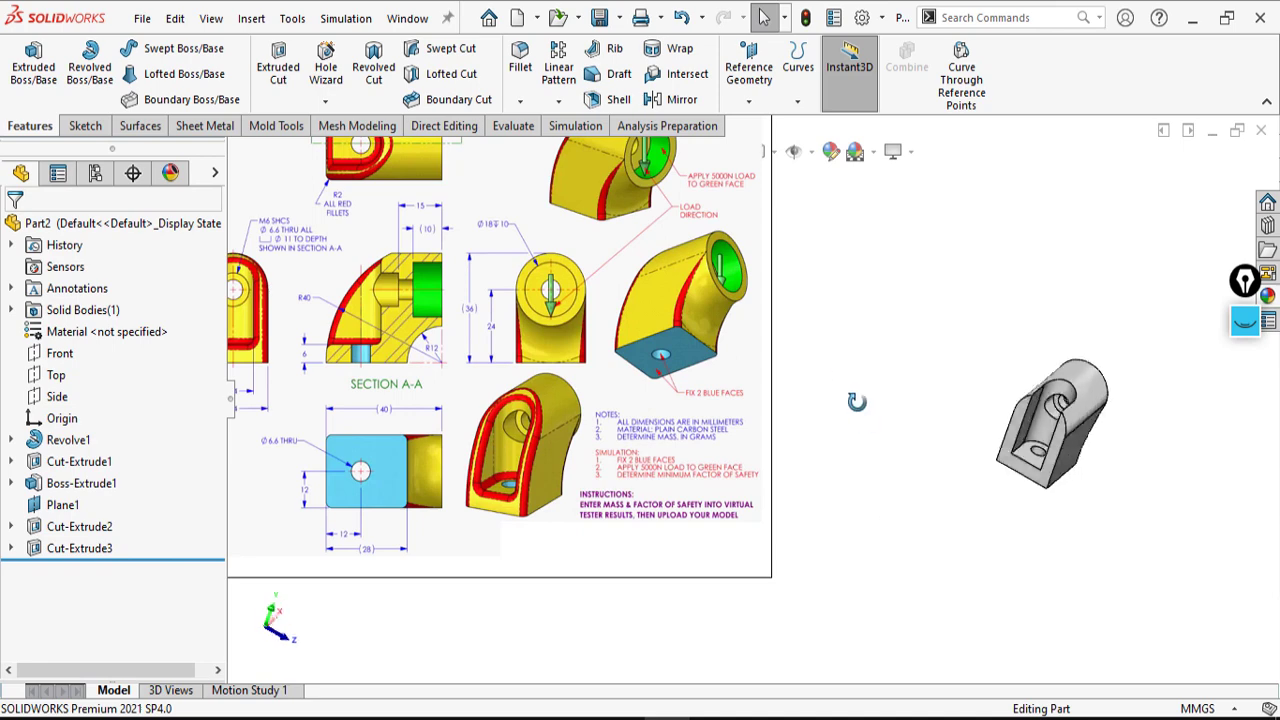
- View the part square to its flat side face and compare it with the reference drawing
scroll(781, 394, up, 2)
scroll(617, 408, down, 1)
scroll(618, 410, down, 1)
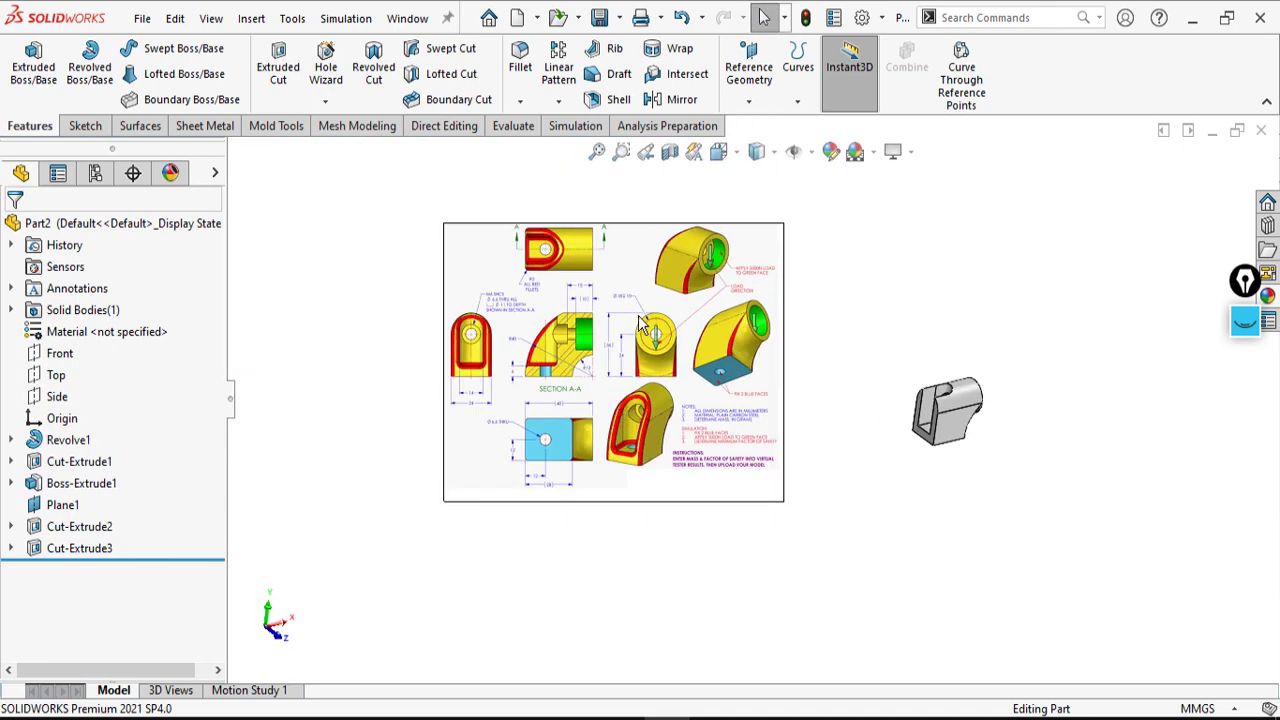
scroll(625, 405, up, 2)
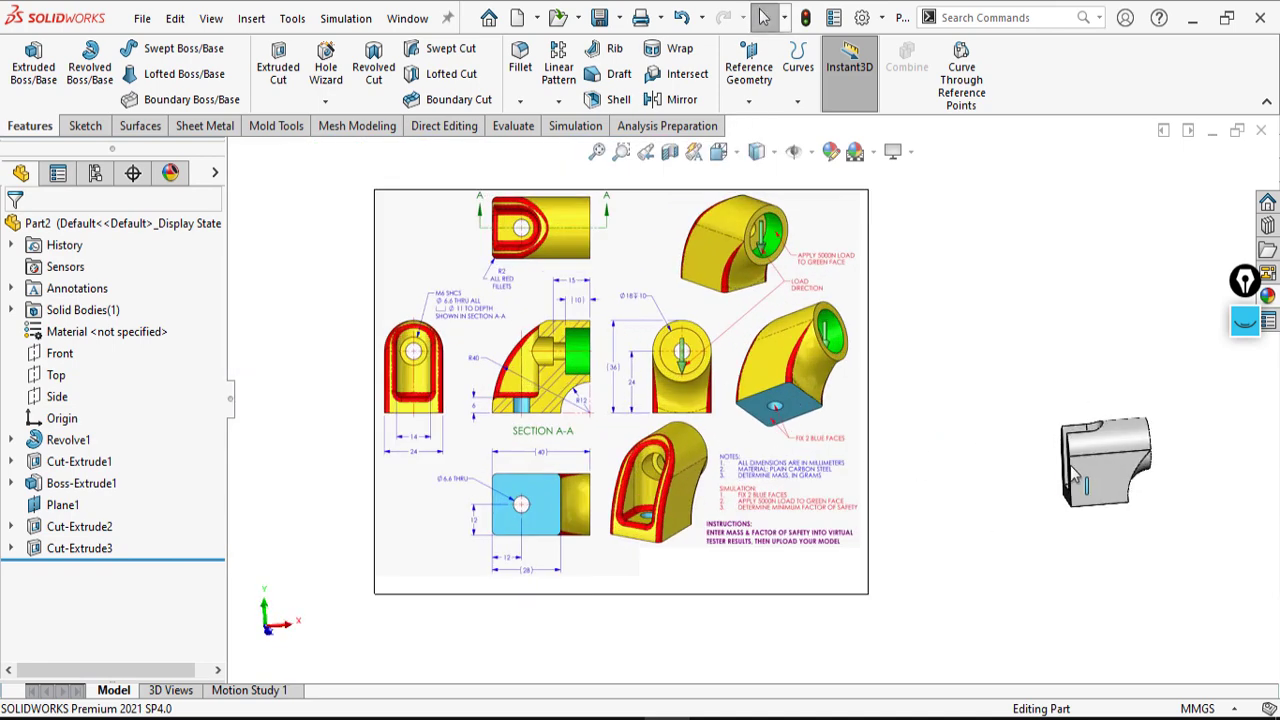
click(1100, 478)
right_click(1102, 479)
click(1065, 212)
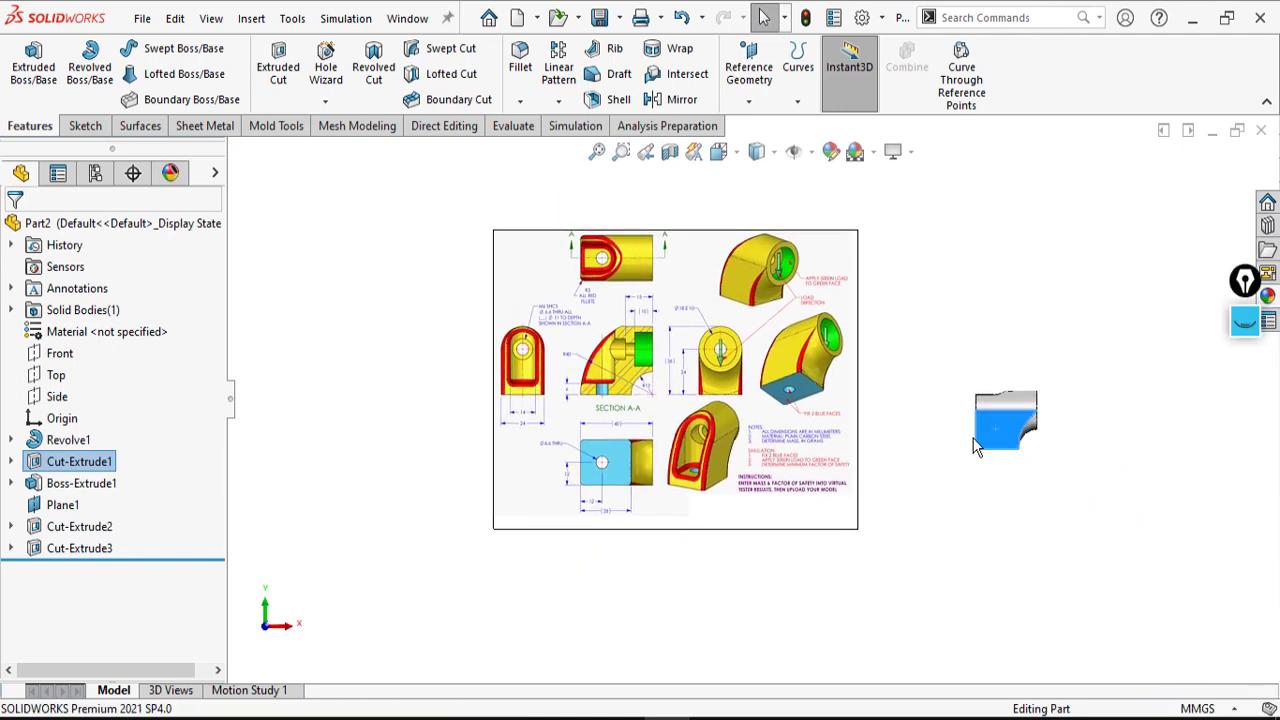
scroll(980, 446, up, 1)
- Examine the R40 outer arc, the R12 arc and their common centre in Section A-A of the reference drawing
click(1244, 321)
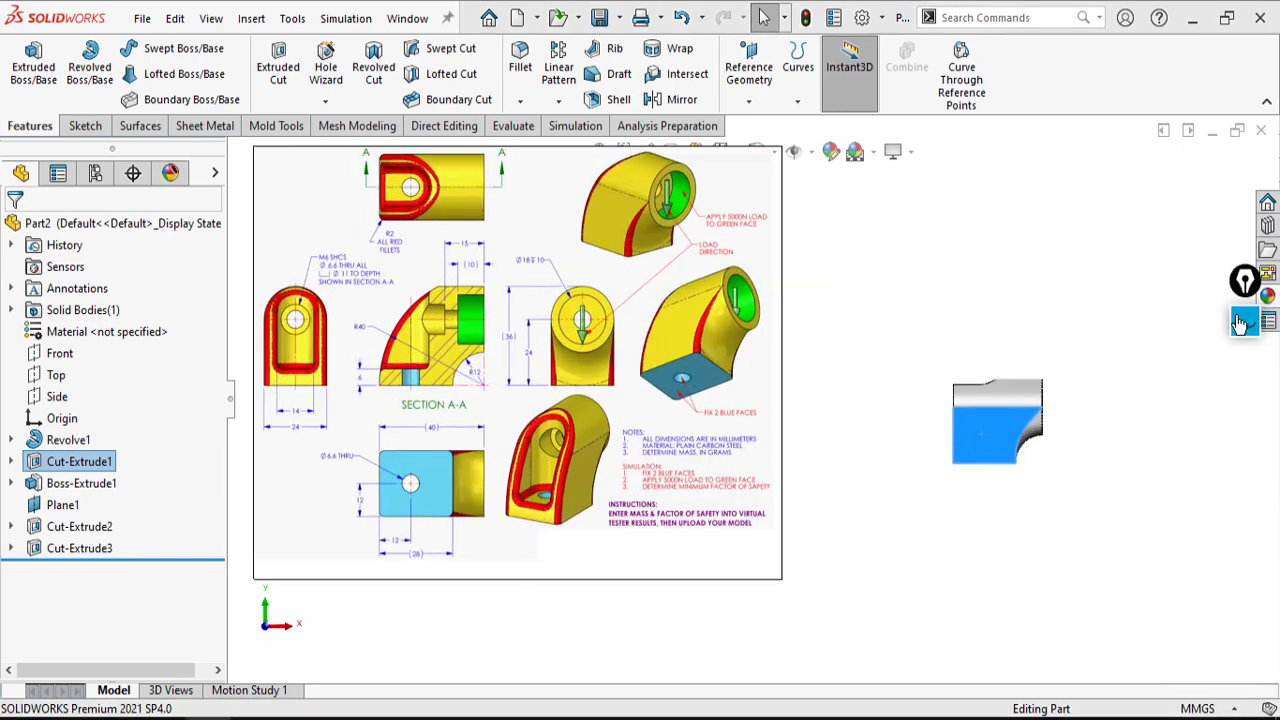
click(1244, 380)
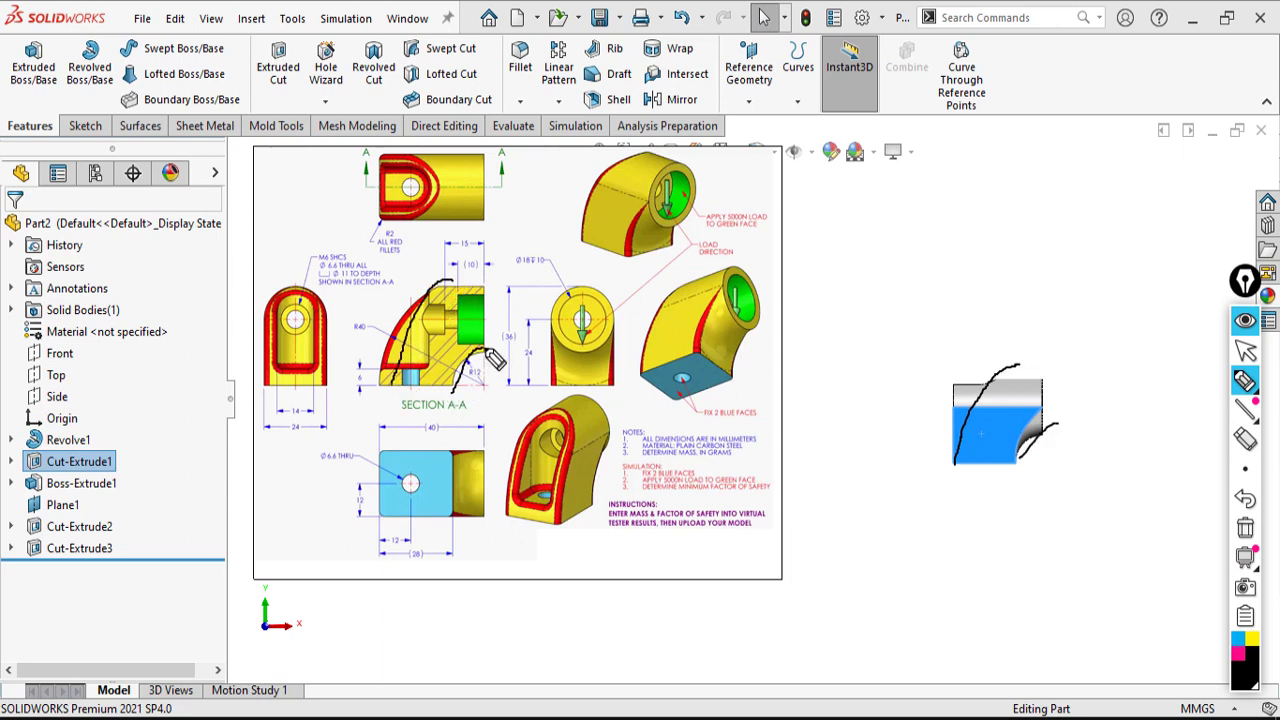
click(1245, 533)
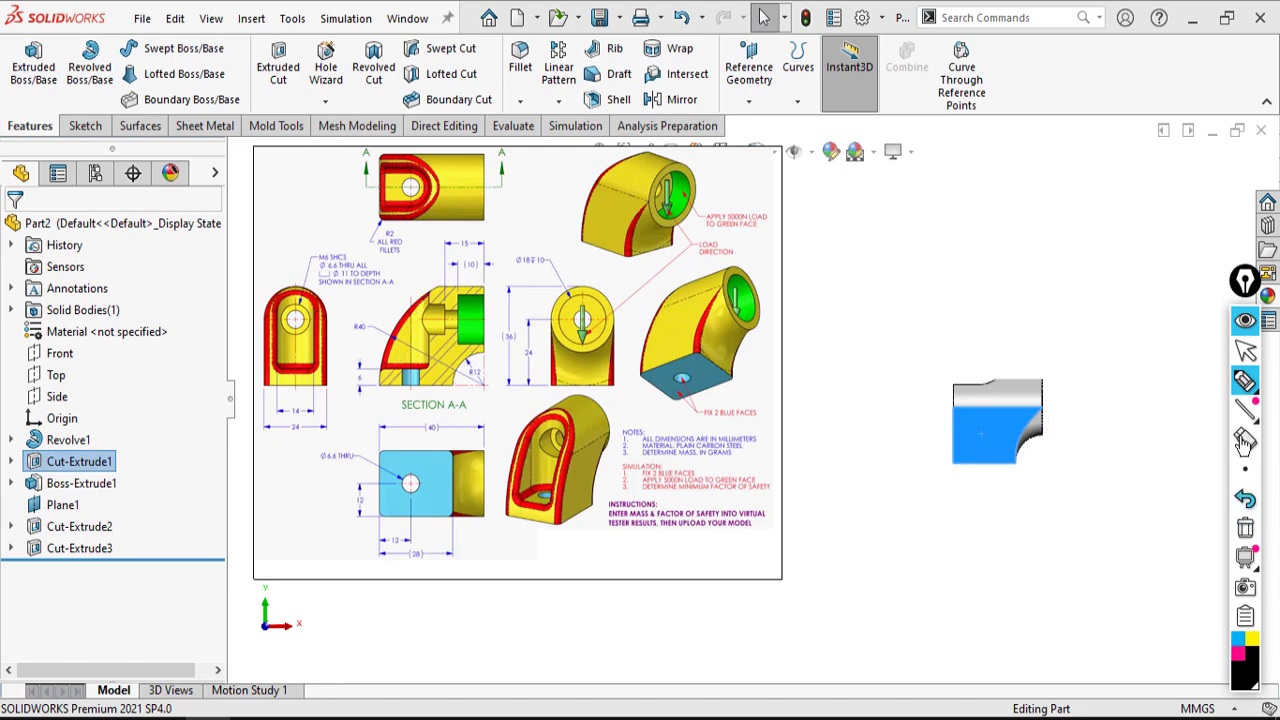
click(1247, 319)
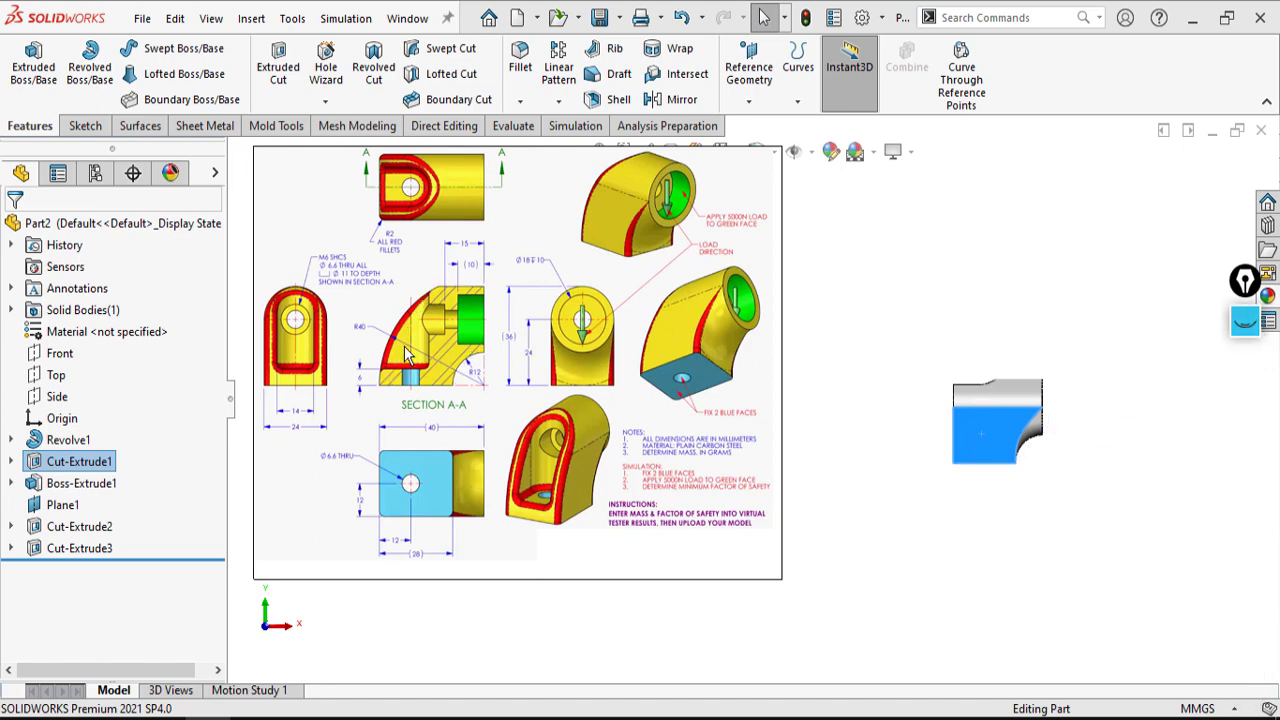
scroll(406, 355, down, 5)
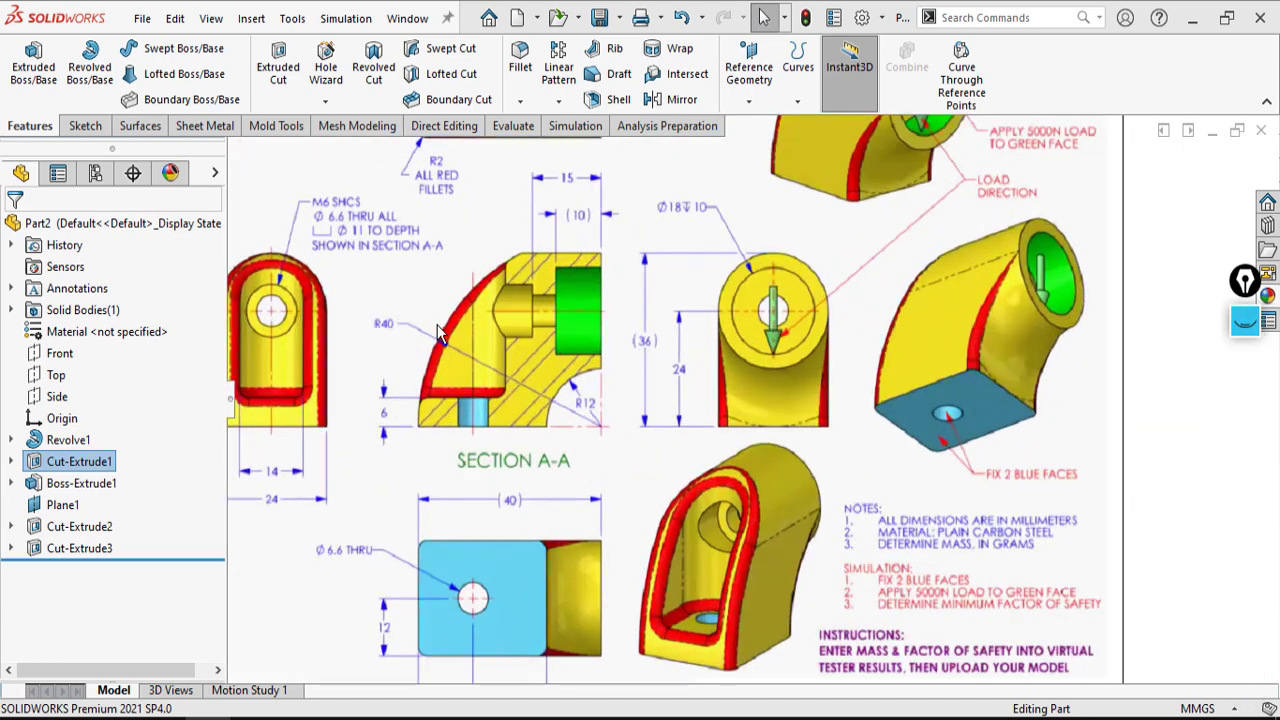
scroll(420, 335, down, 3)
scroll(709, 457, up, 8)
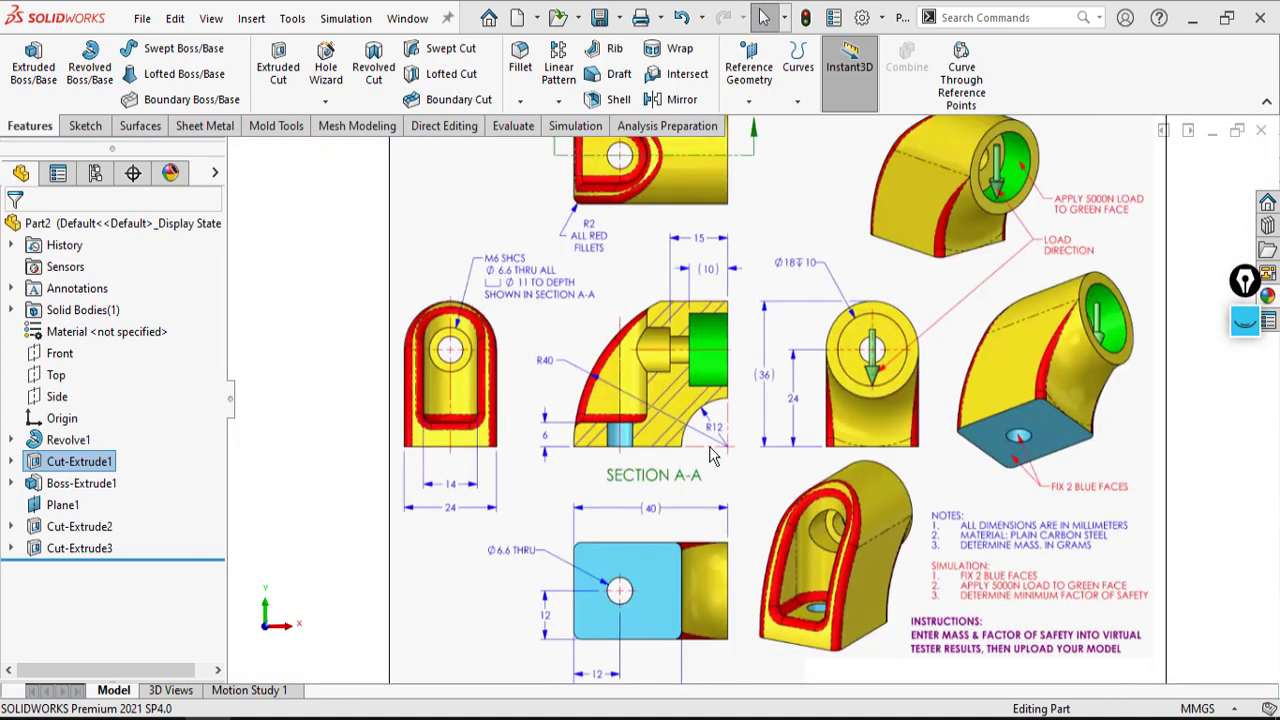
scroll(1006, 416, down, 3)
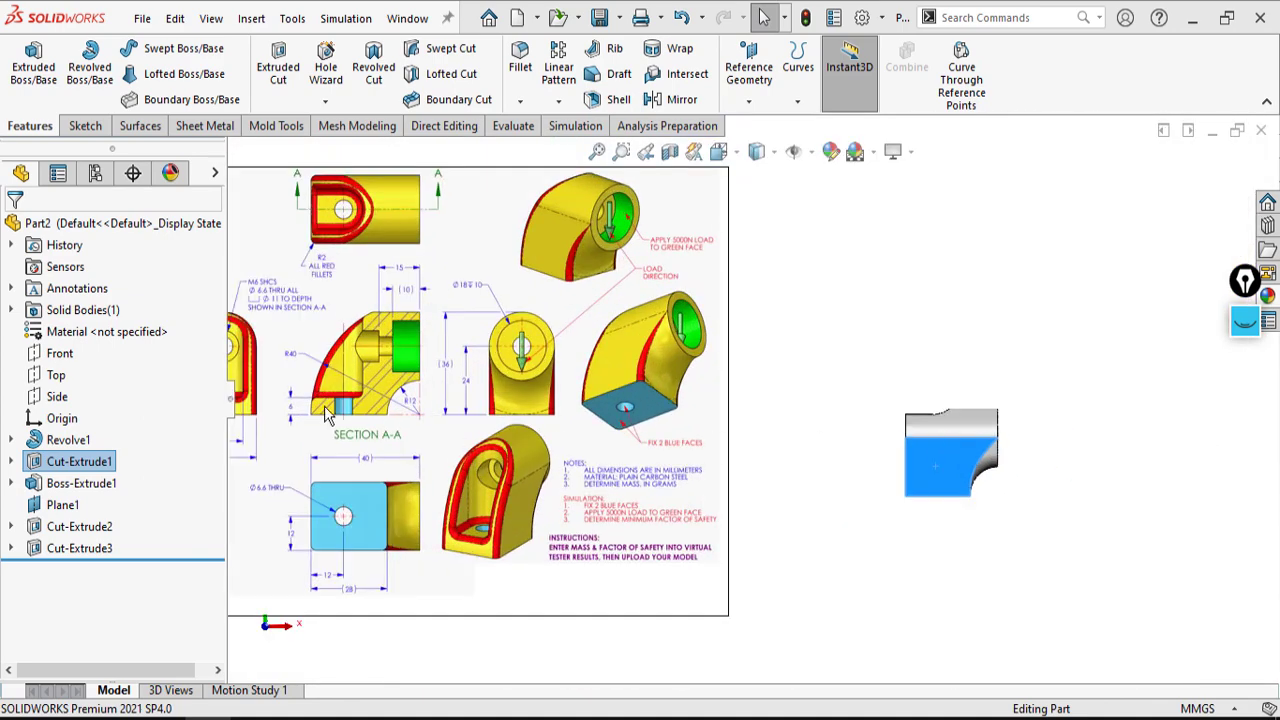
- Start a sketch on the Front plane and draw a circle centred 40 mm along the base line from the origin, passing through the origin
right_click(64, 354)
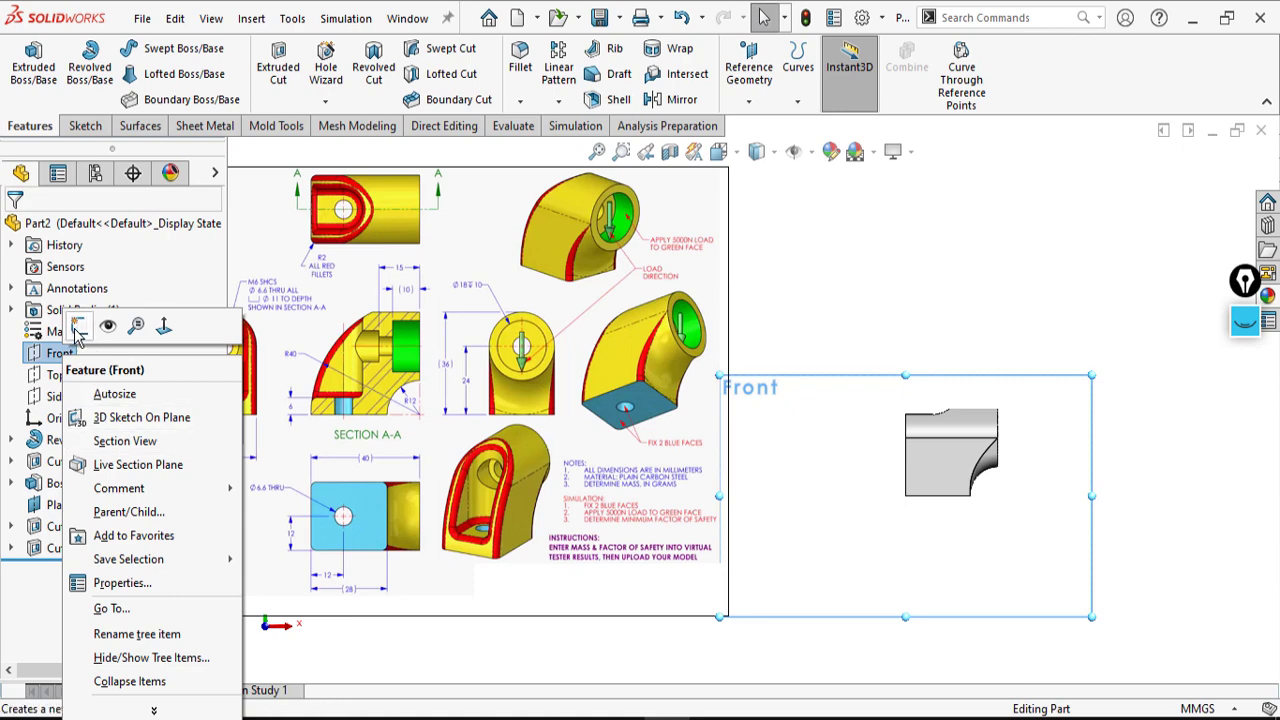
click(79, 326)
scroll(950, 425, down, 3)
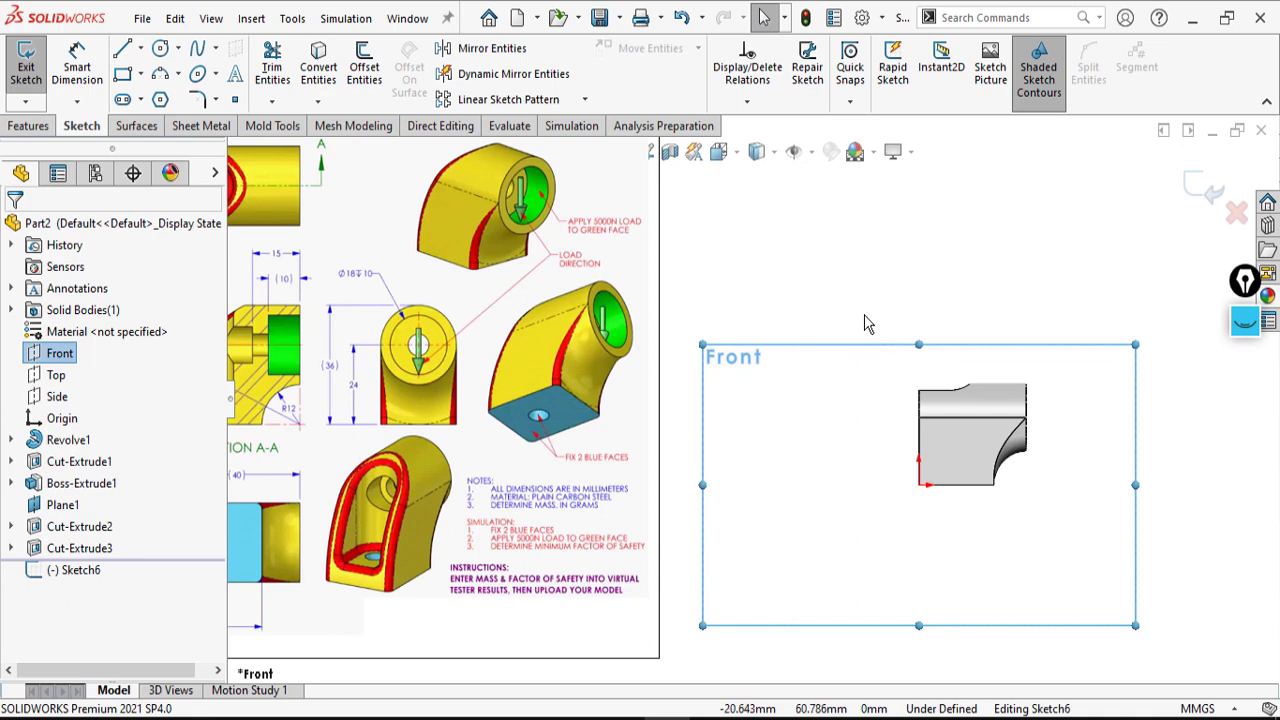
scroll(866, 323, up, 1)
right_drag(850, 324, 934, 325)
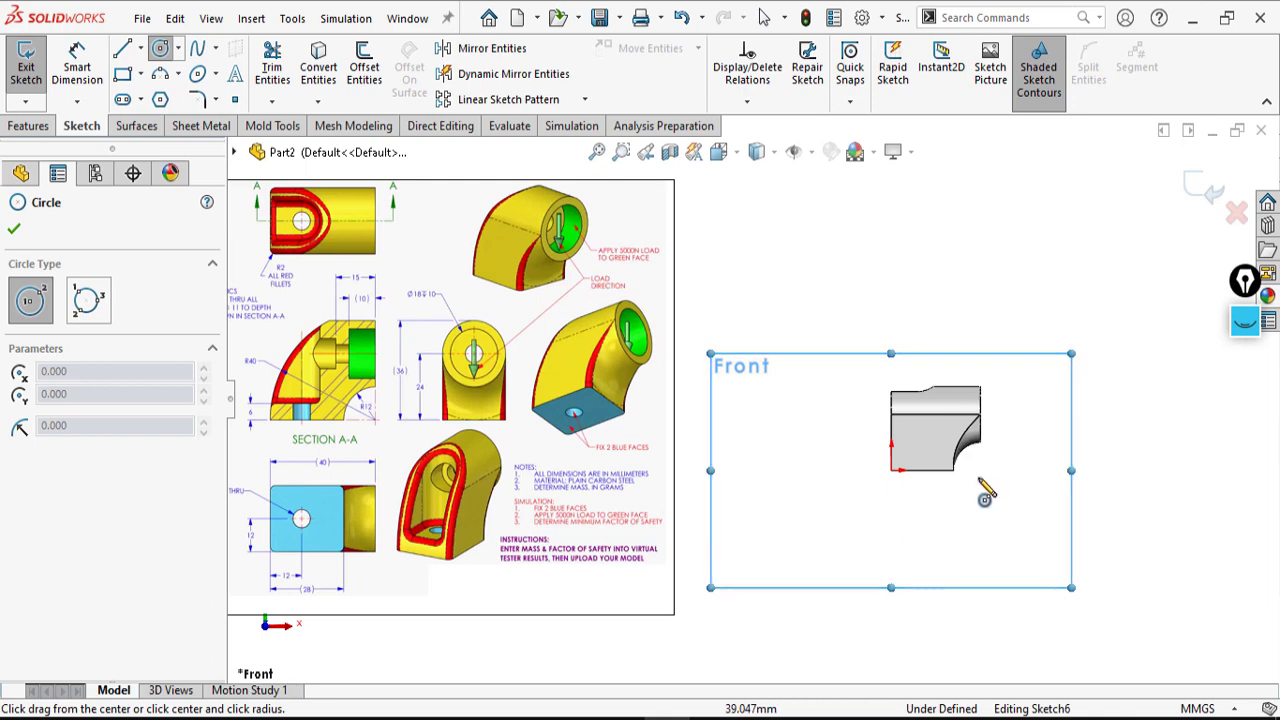
click(980, 470)
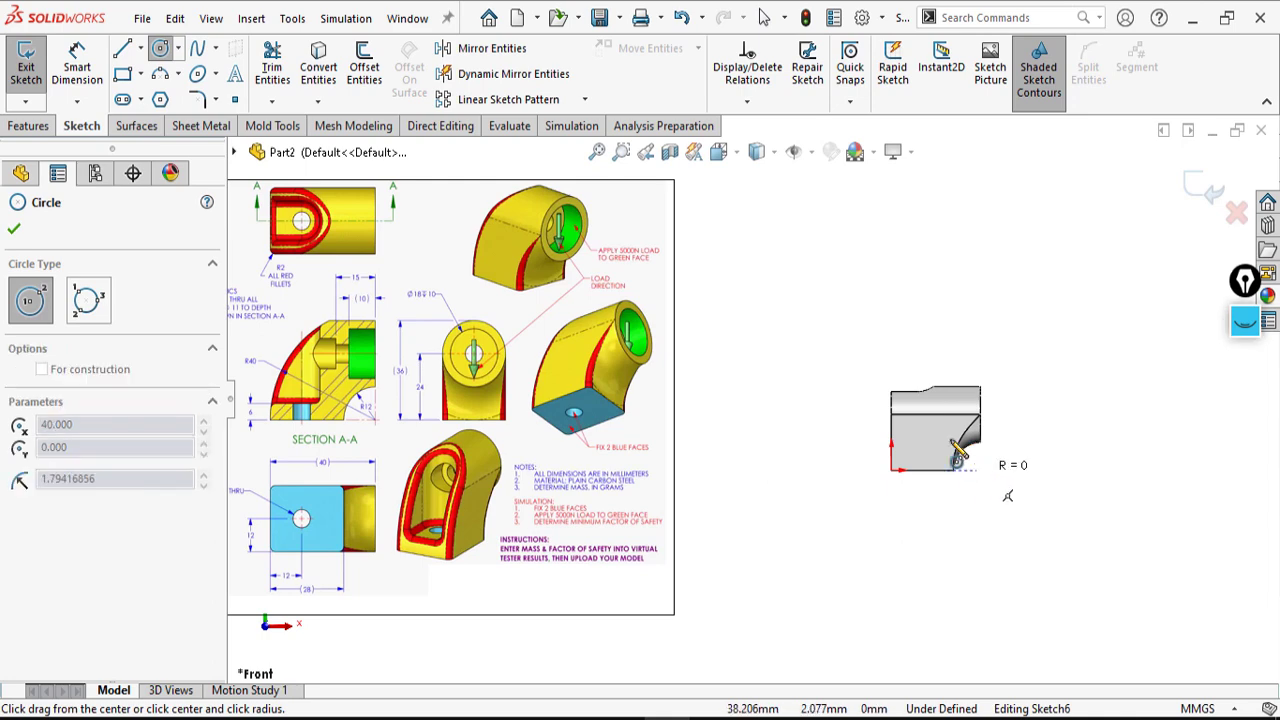
click(891, 470)
right_click(835, 505)
click(864, 505)
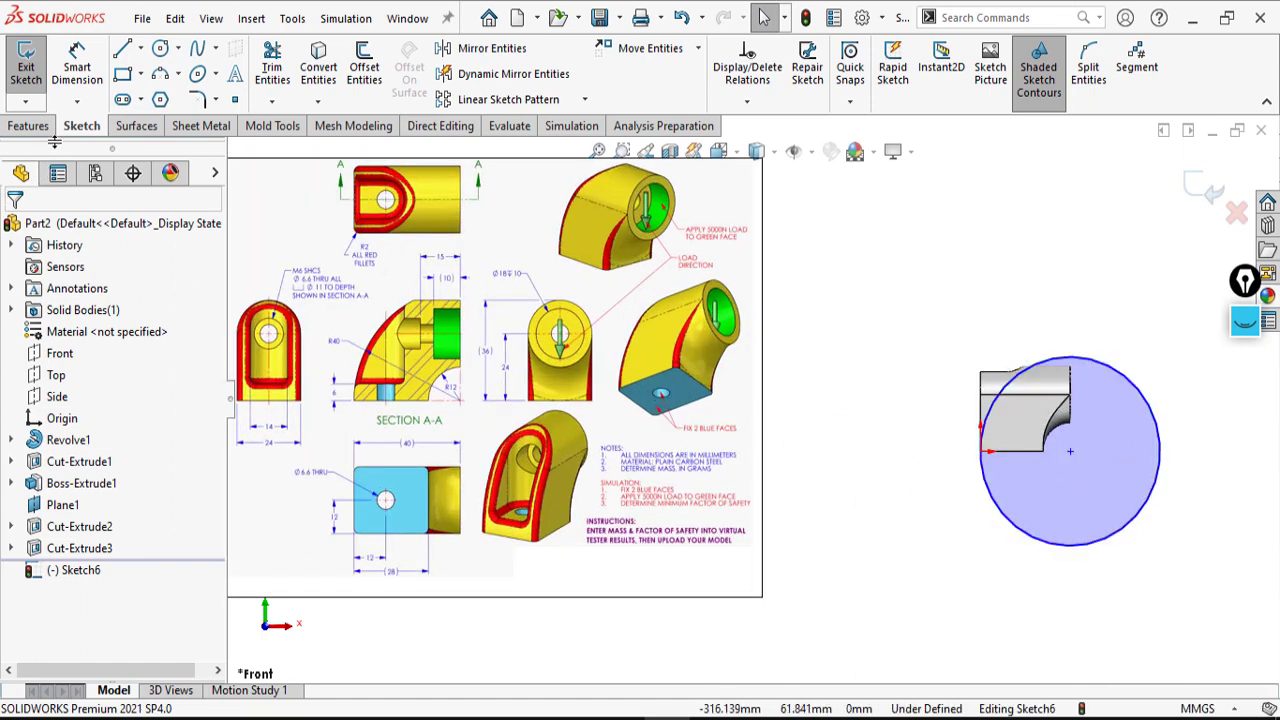
- Add a Vertical relation between the circle's centre and the upper end of the concave R12 arc
right_click(952, 555)
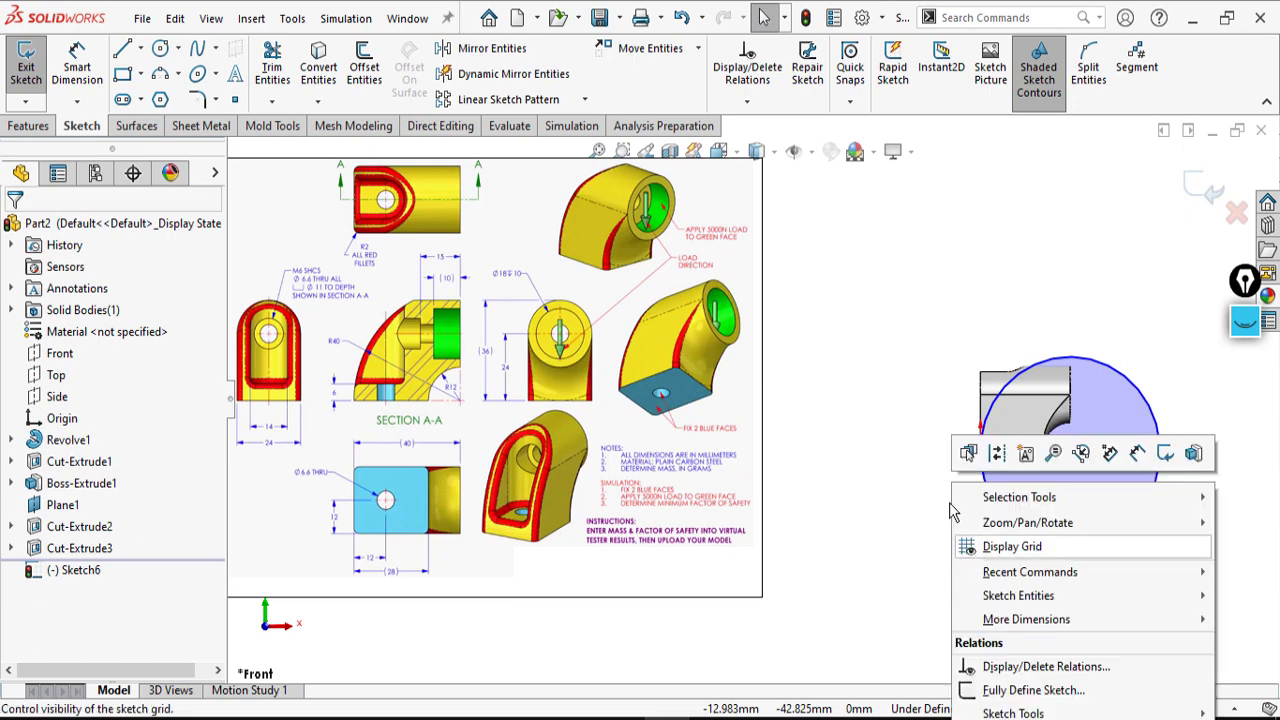
click(948, 508)
click(1070, 452)
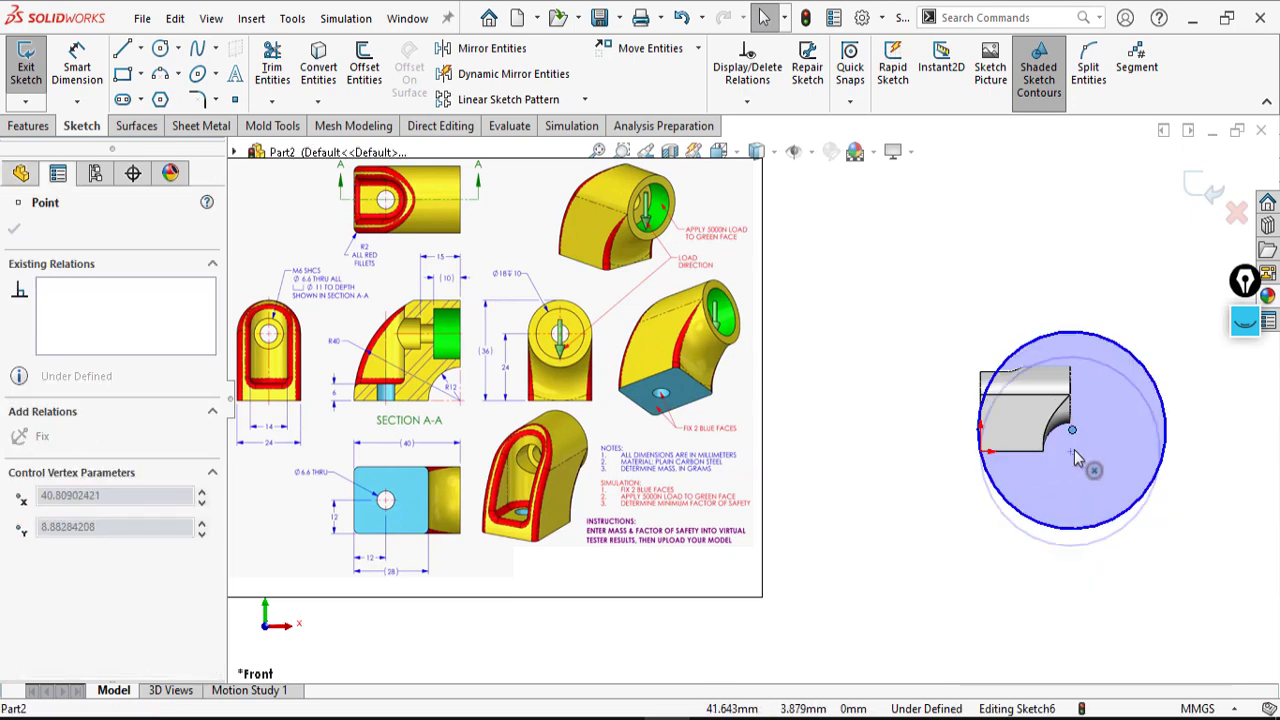
drag(1069, 452, 1075, 451)
scroll(1118, 458, down, 2)
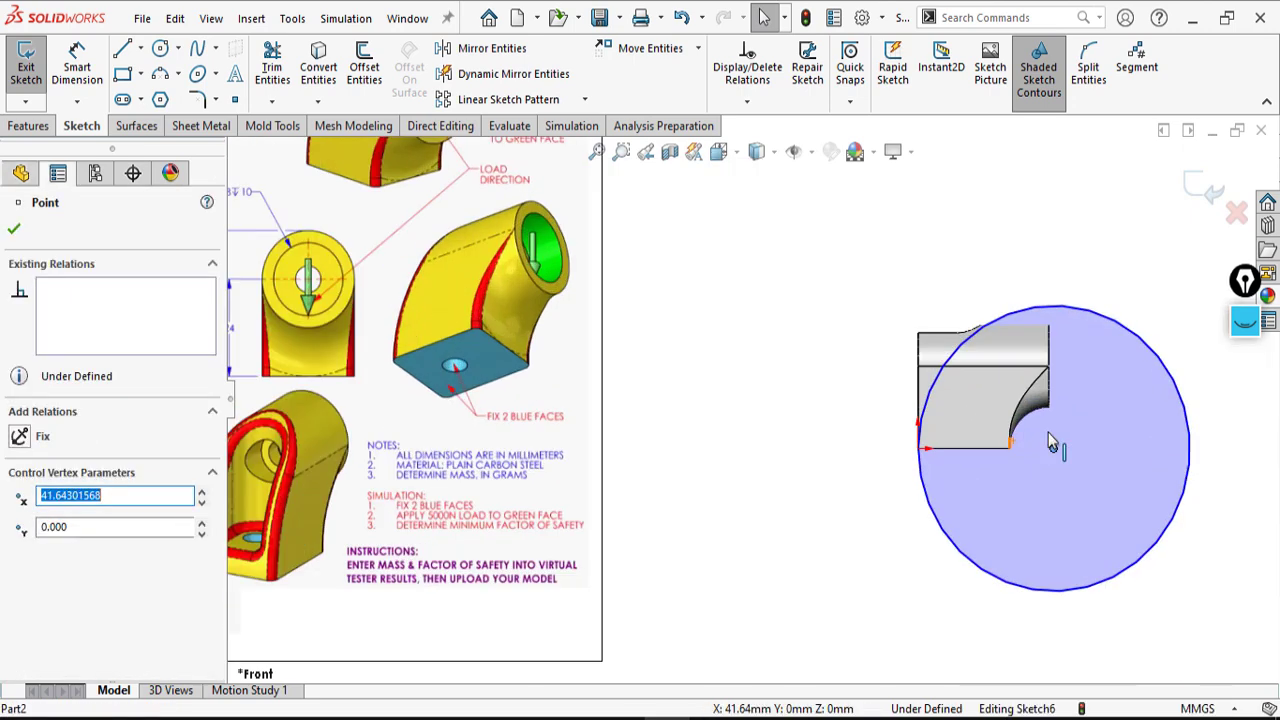
click(1048, 408)
ctrl+click(1053, 448)
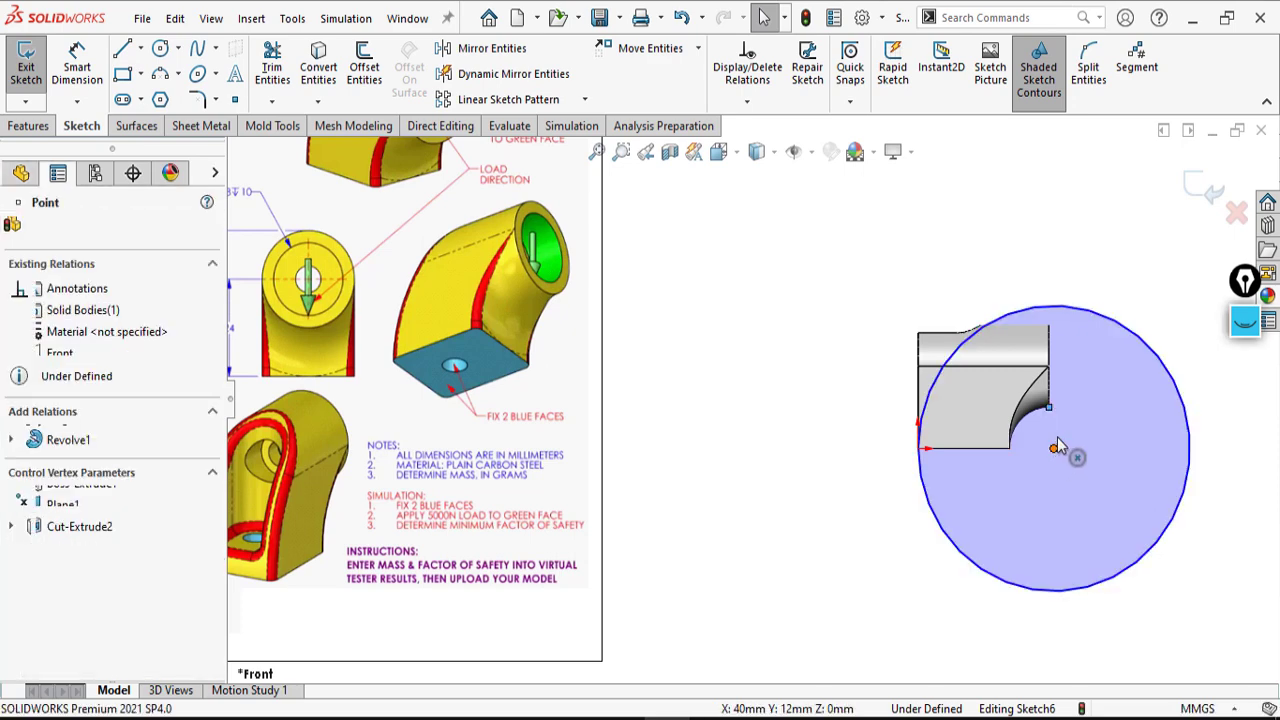
click(1117, 360)
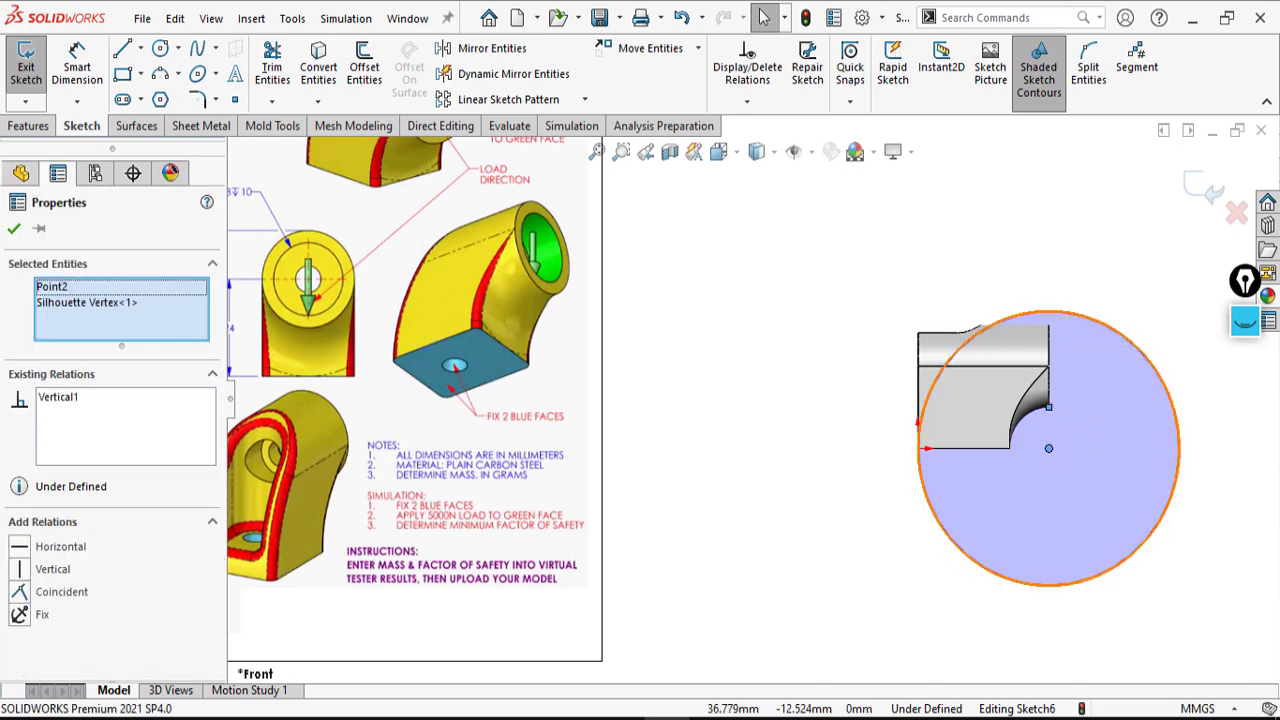
click(940, 528)
click(905, 545)
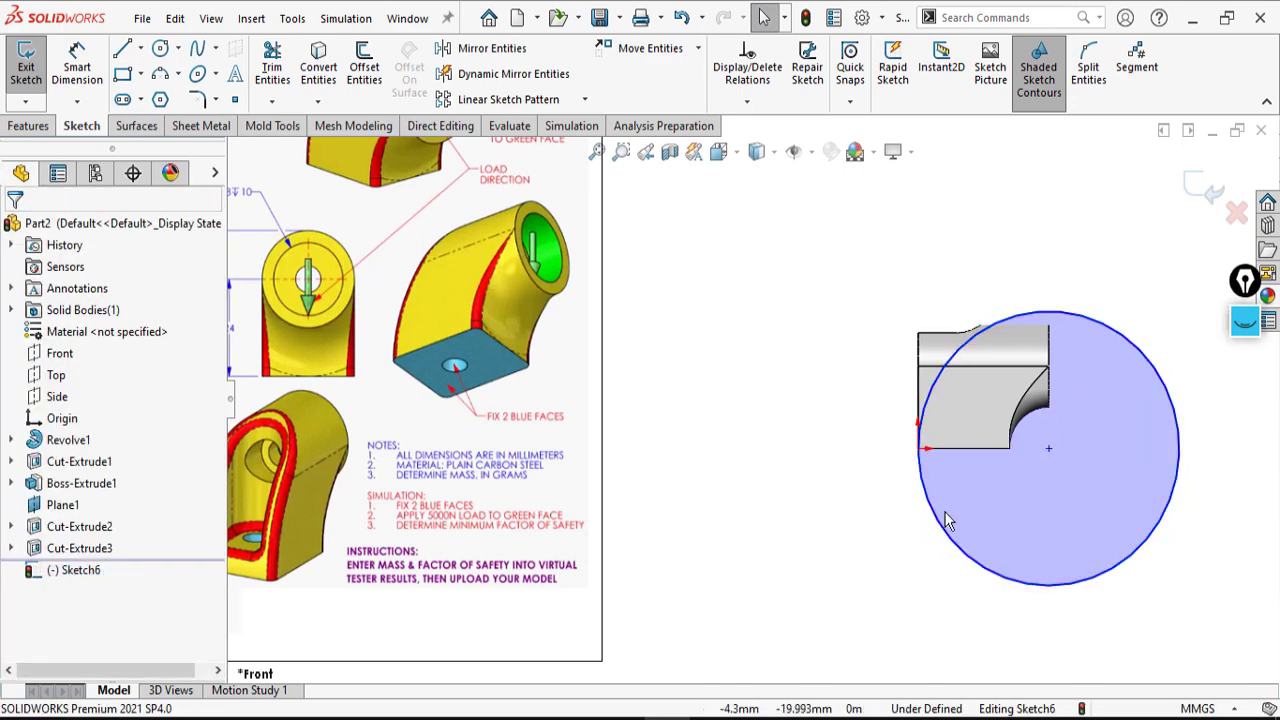
- Add a Horizontal relation between the circle's centre and the base corner where the concave arc ends
click(1049, 449)
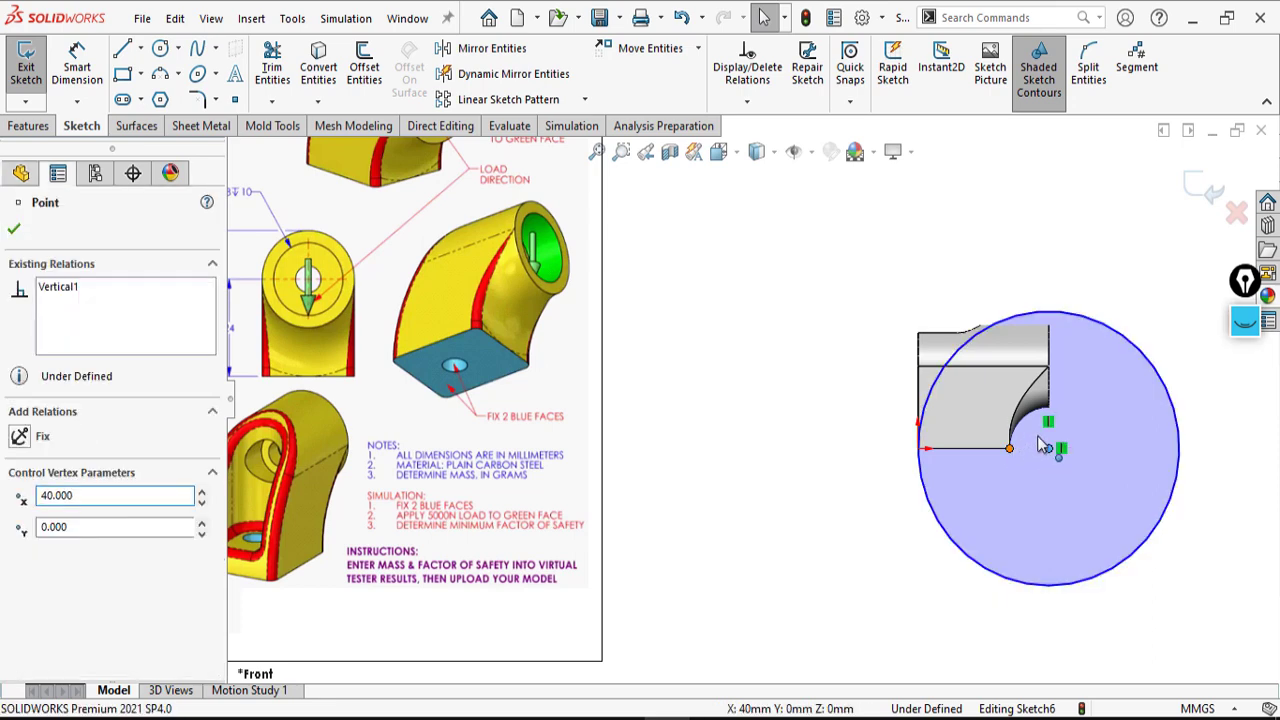
ctrl+click(1009, 448)
click(1061, 362)
click(811, 527)
scroll(800, 494, up, 3)
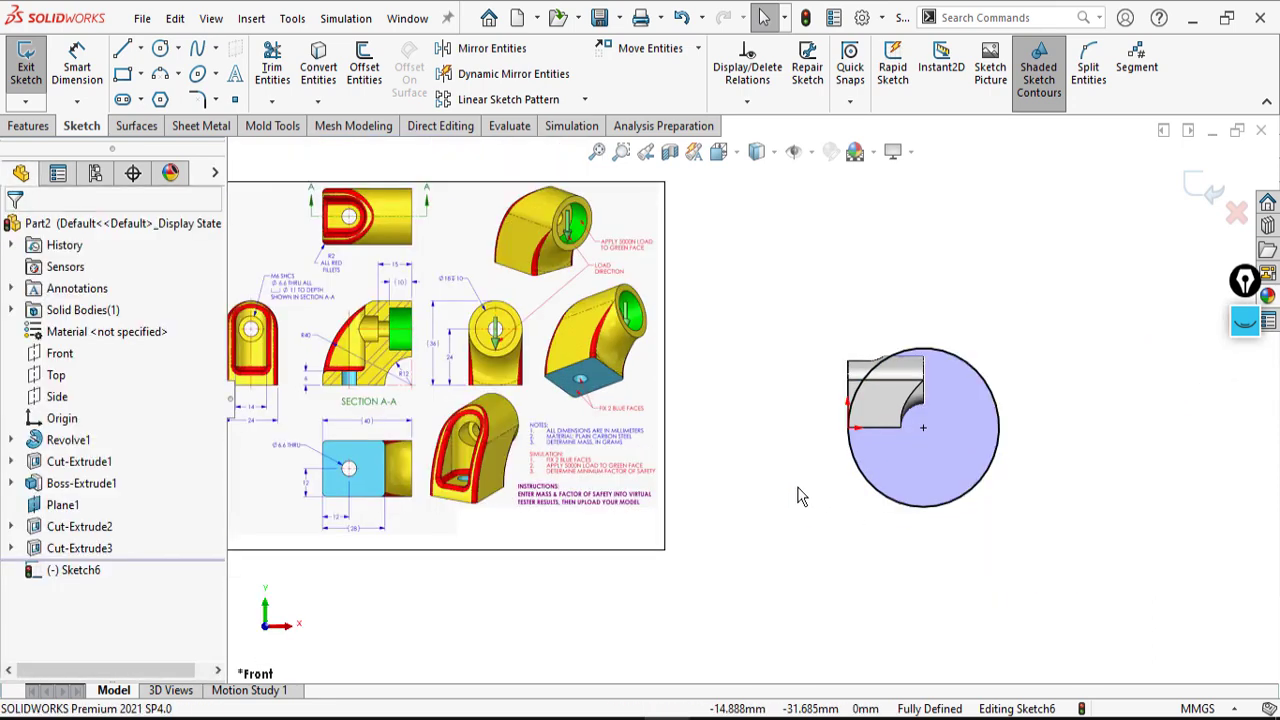
- Trim away the material outside the circle with an Extruded Cut set to Through All - Both and Flip side to cut
click(28, 126)
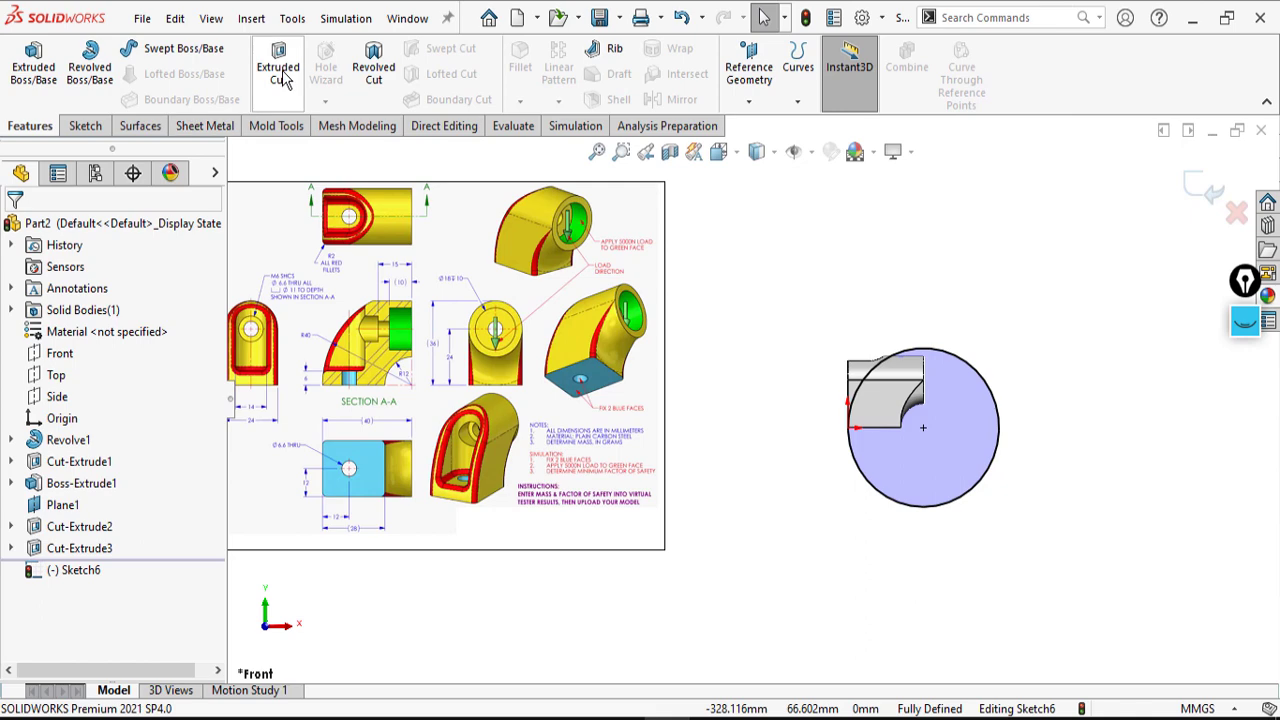
click(278, 70)
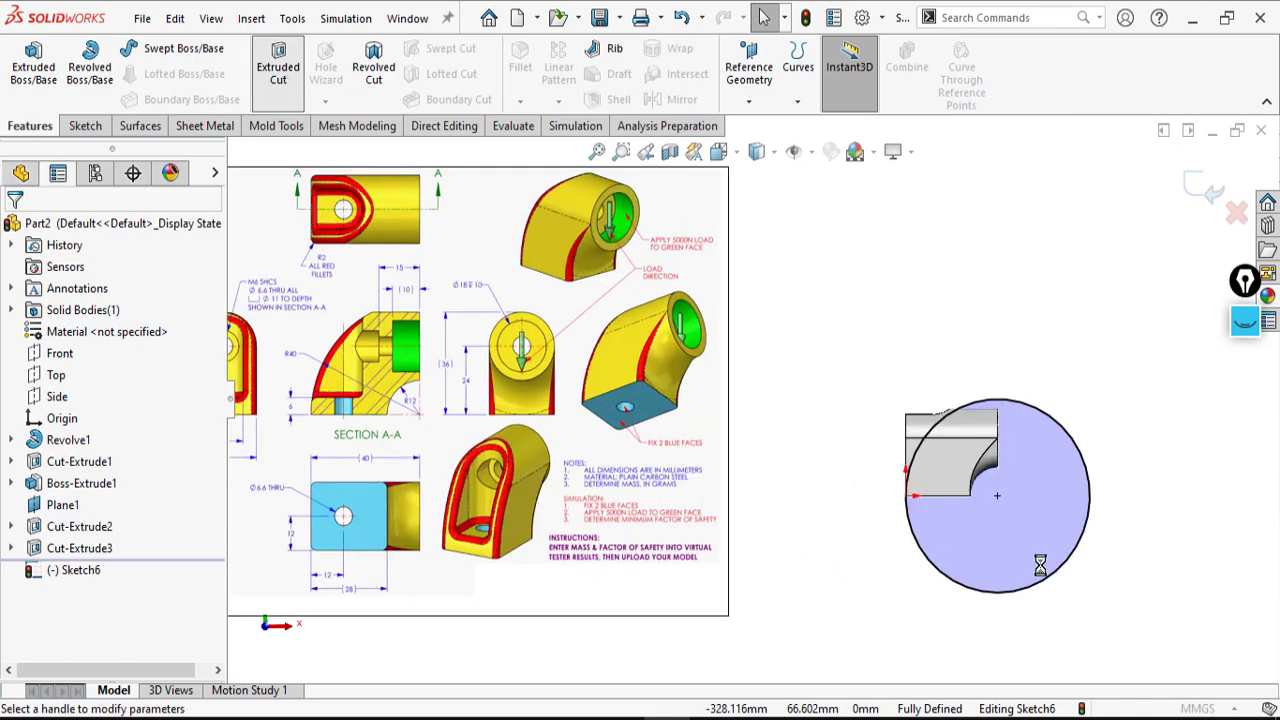
middle_drag(1052, 567, 1030, 545)
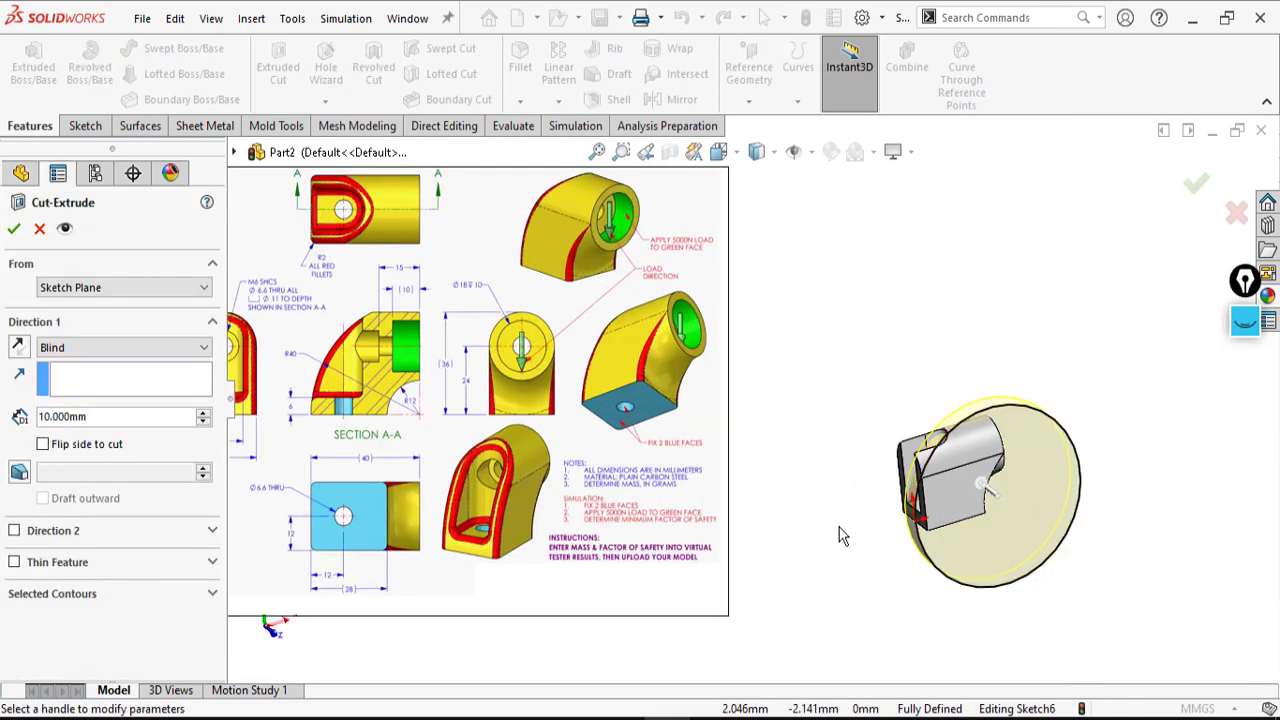
click(178, 352)
click(143, 388)
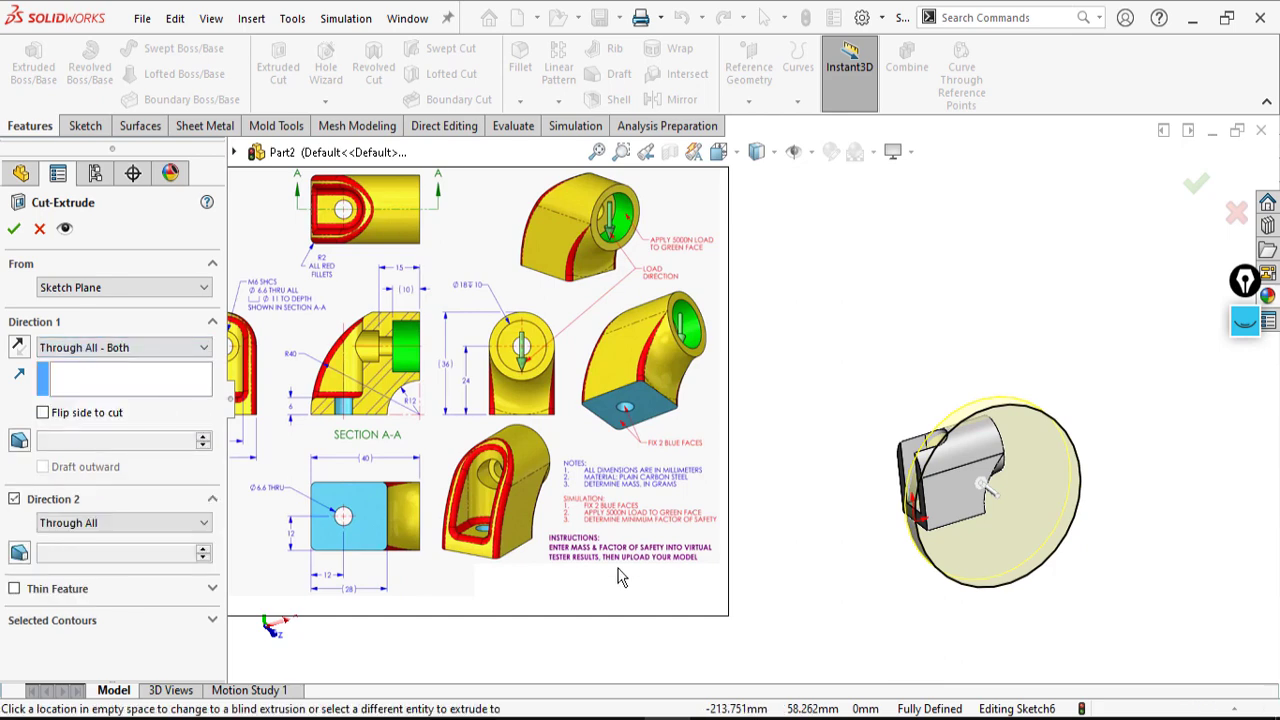
middle_drag(990, 604, 930, 625)
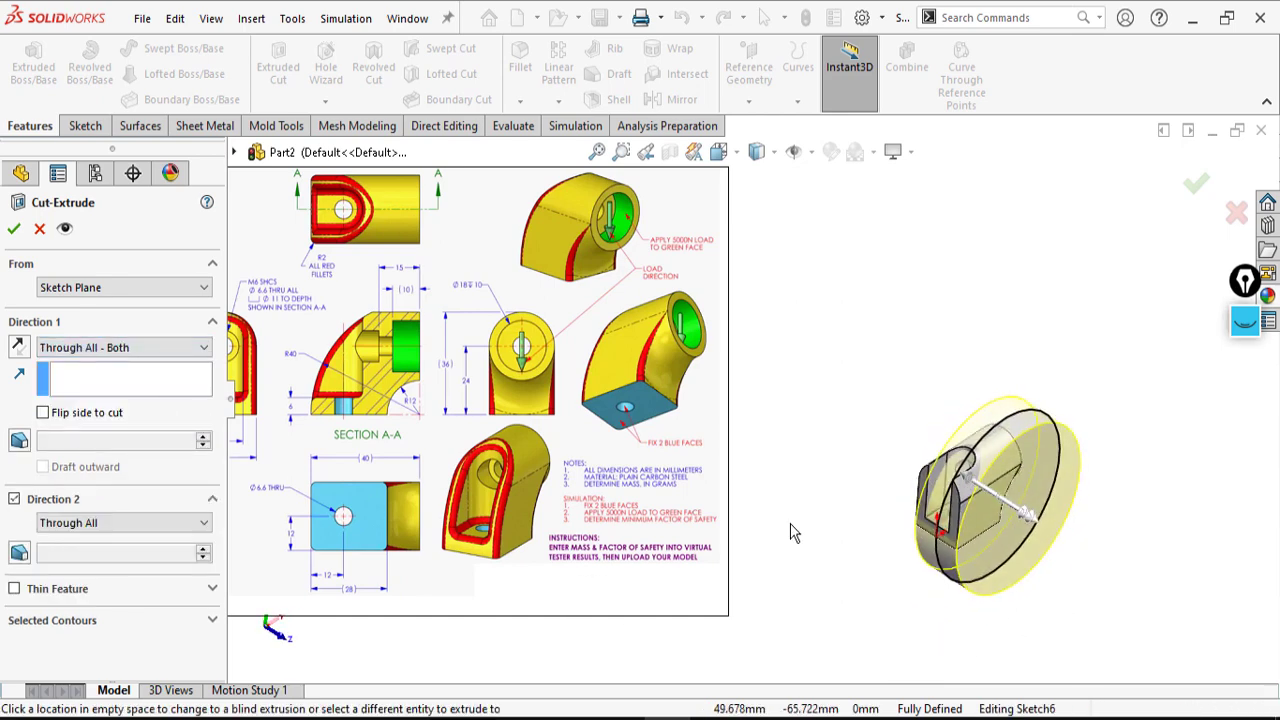
click(150, 412)
mouse_move(930, 560)
middle_down()
mouse_move(894, 529)
mouse_move(928, 540)
middle_up()
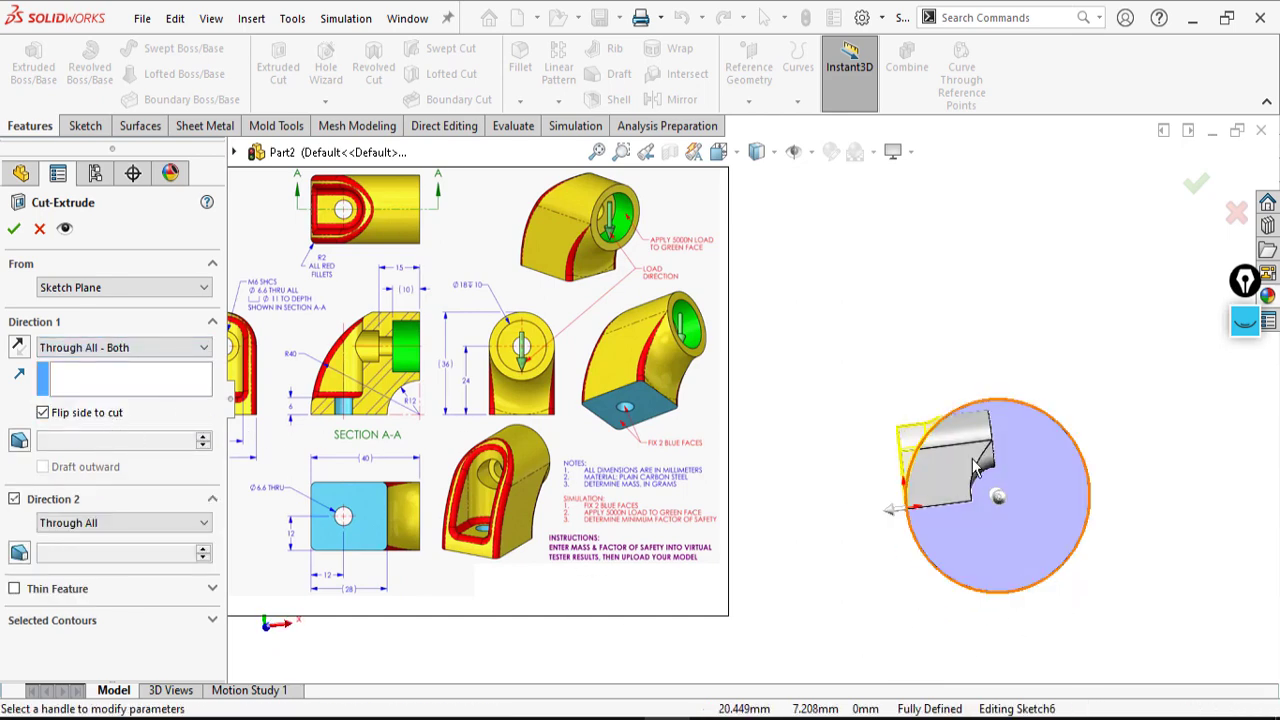
click(14, 229)
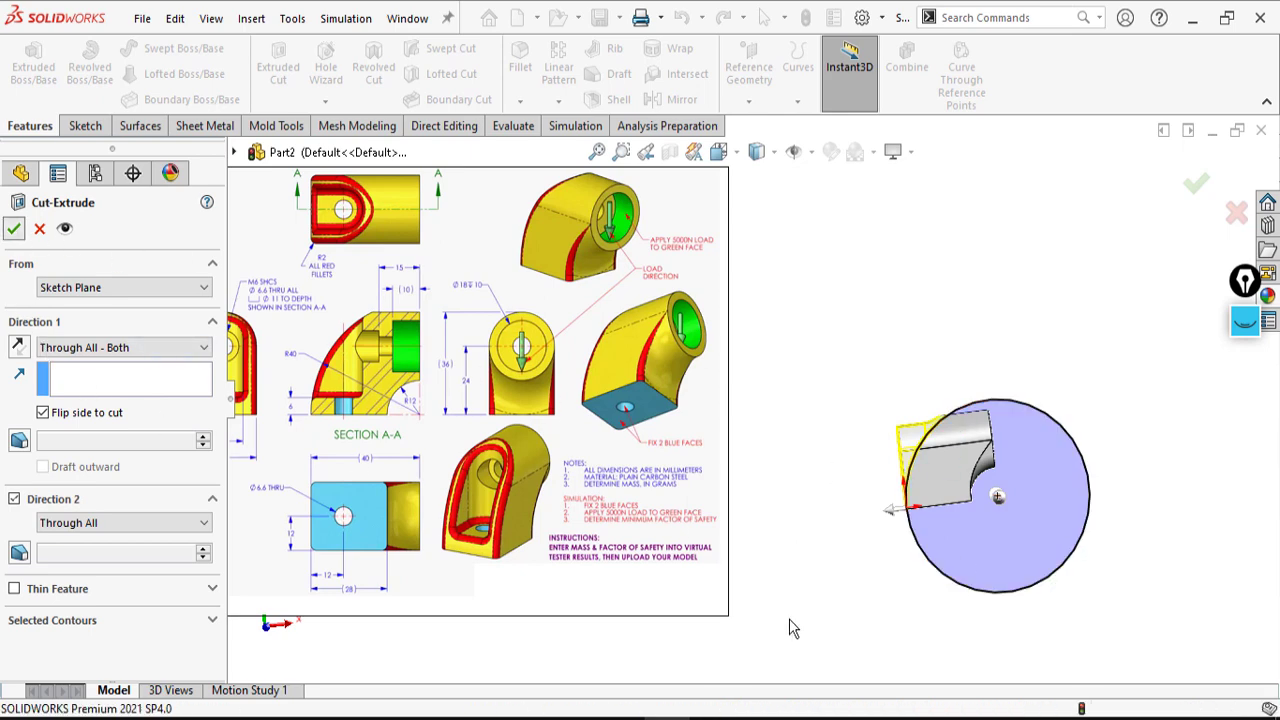
mouse_move(886, 580)
middle_down()
mouse_move(947, 553)
mouse_move(949, 623)
middle_up()
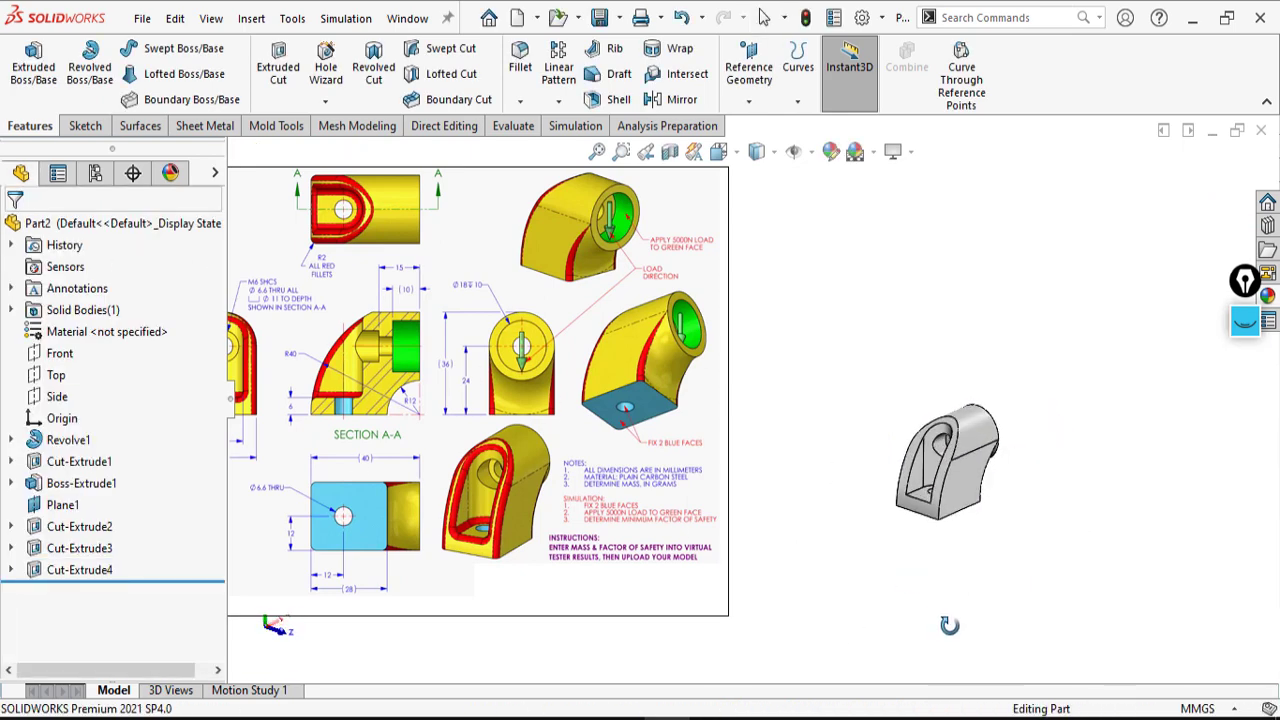
- Compare the part with the reference drawing and examine the radius note for the red fillets
scroll(901, 562, up, 3)
scroll(654, 412, down, 3)
scroll(971, 443, down, 2)
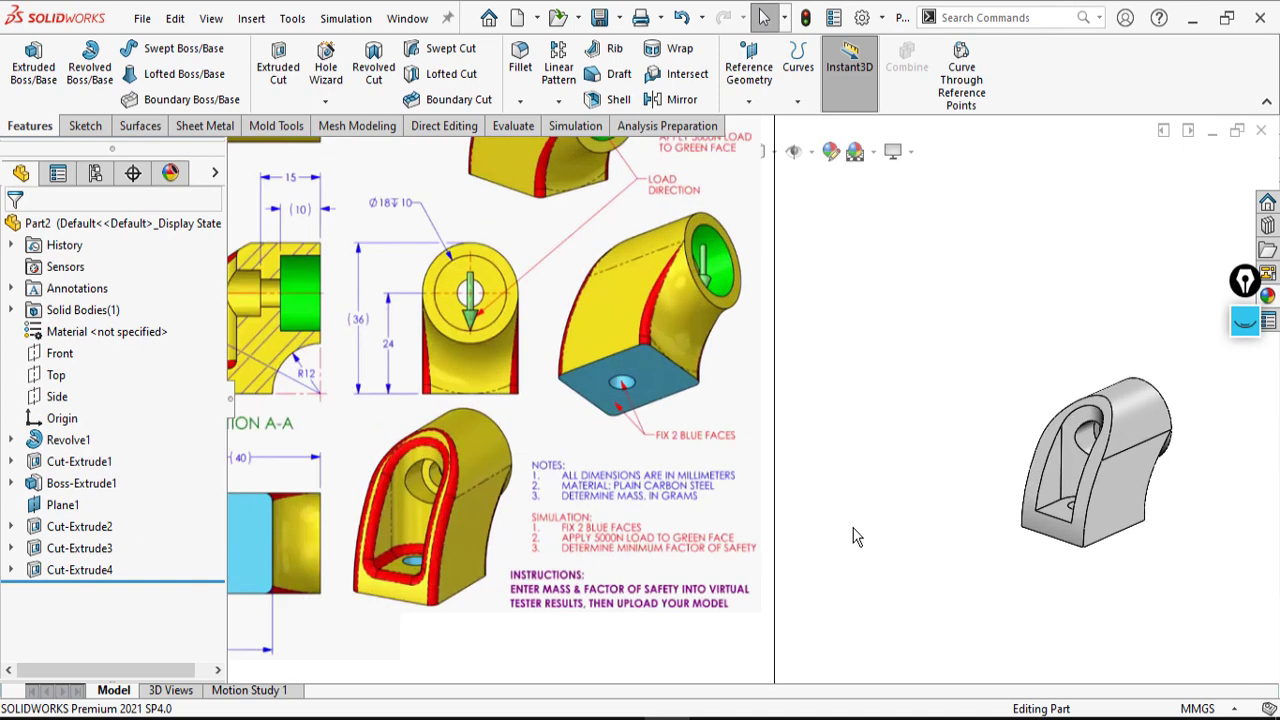
scroll(852, 527, up, 1)
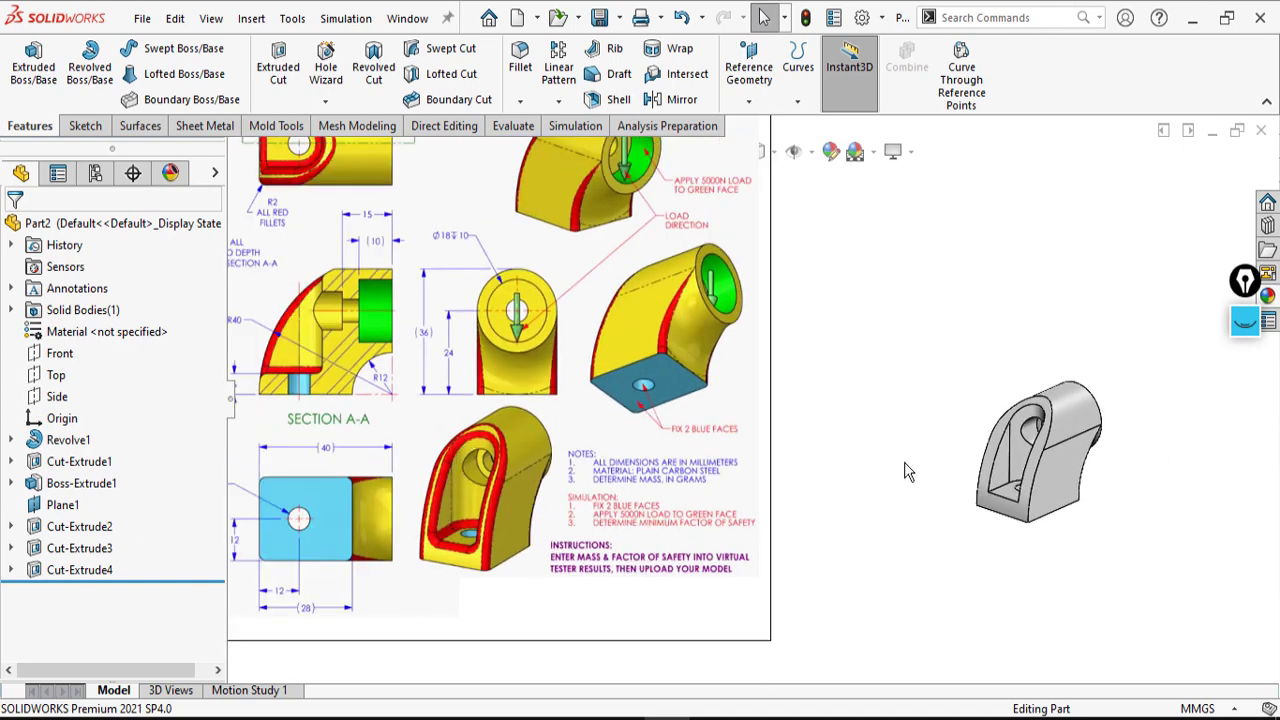
scroll(655, 415, up, 3)
scroll(640, 350, down, 4)
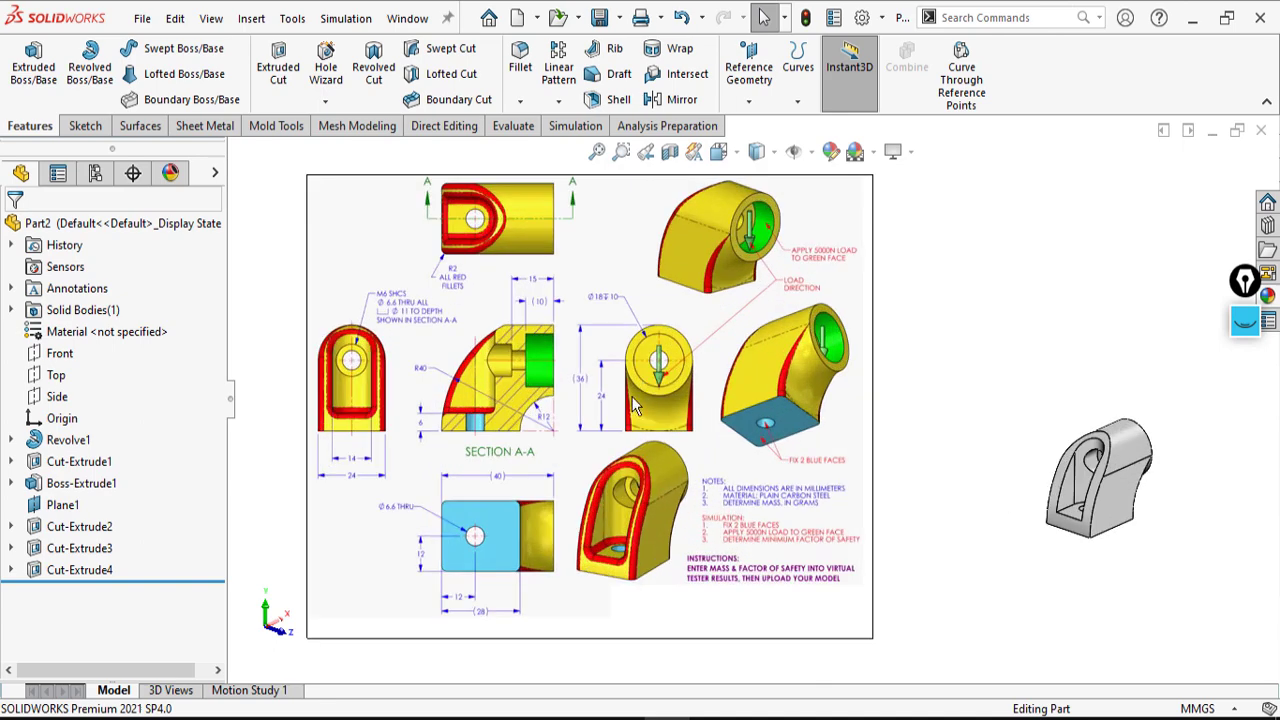
scroll(478, 290, down, 2)
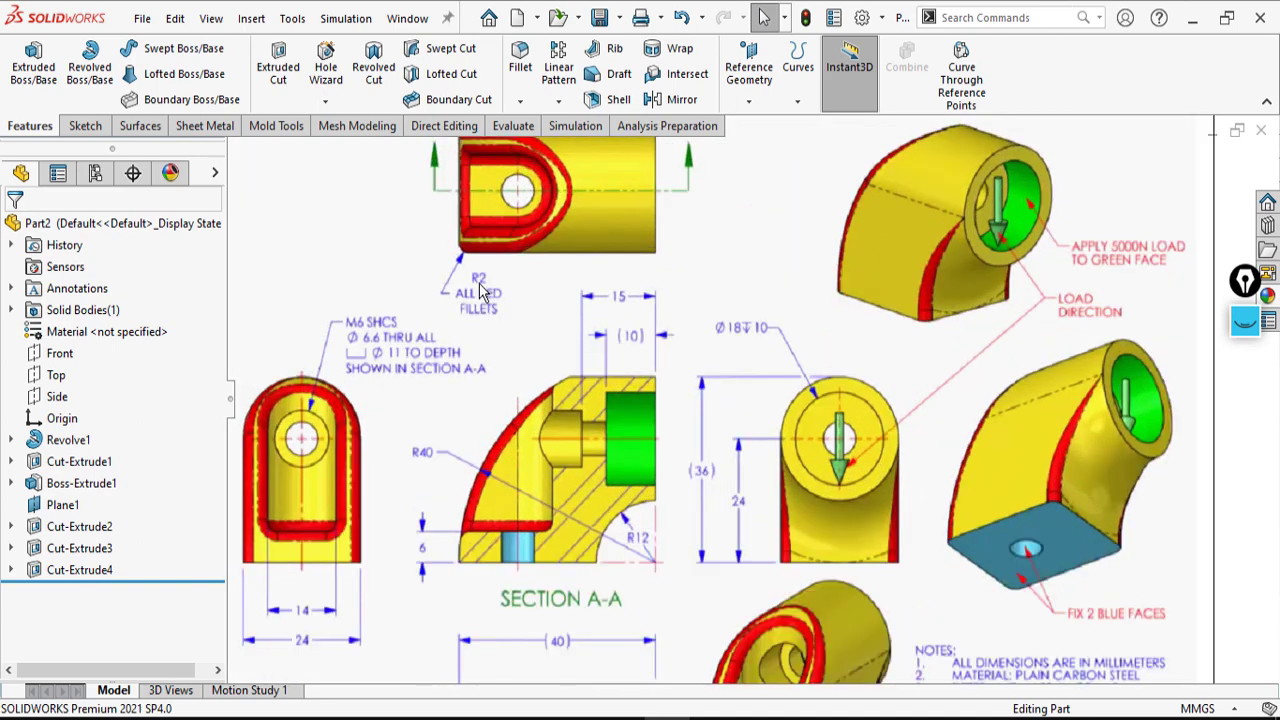
scroll(617, 376, up, 3)
scroll(1110, 495, down, 4)
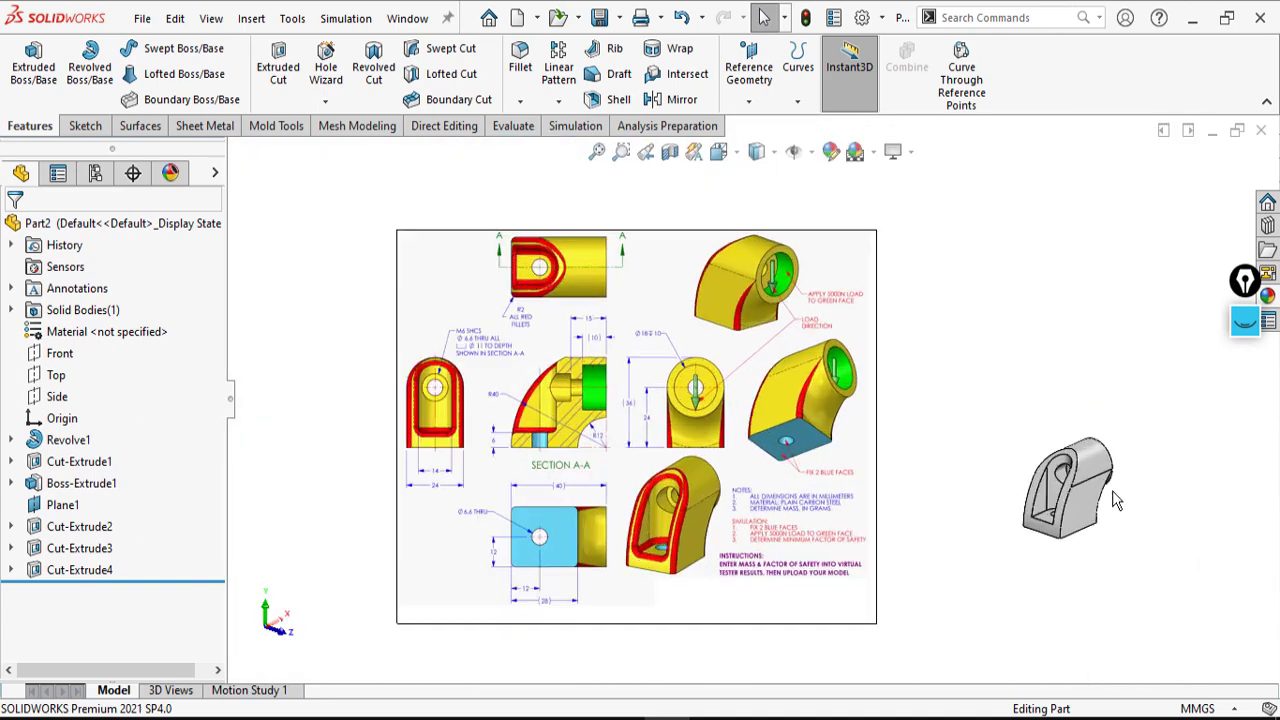
- Start a 2 mm Fillet and select the outer R40 edge, the pocket's floor edge and the pocket's rim edge
scroll(912, 368, down, 1)
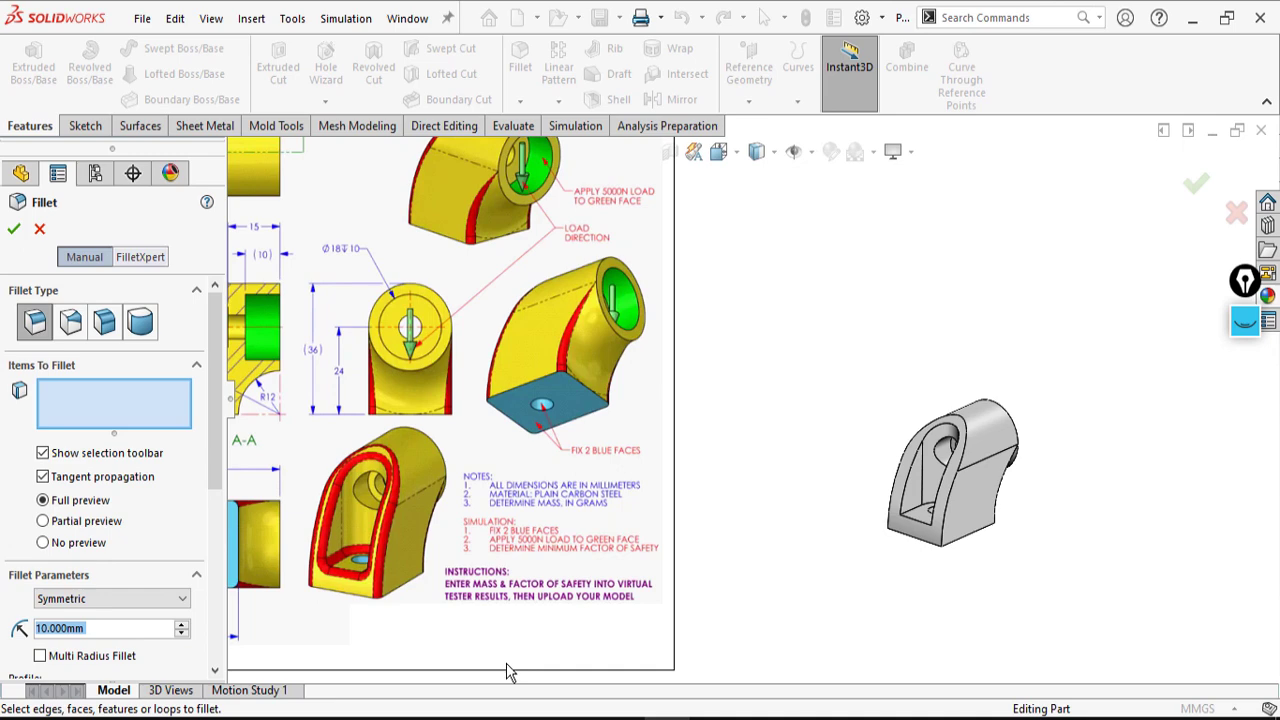
text(2)
key(Return)
scroll(926, 472, up, 1)
scroll(876, 438, down, 1)
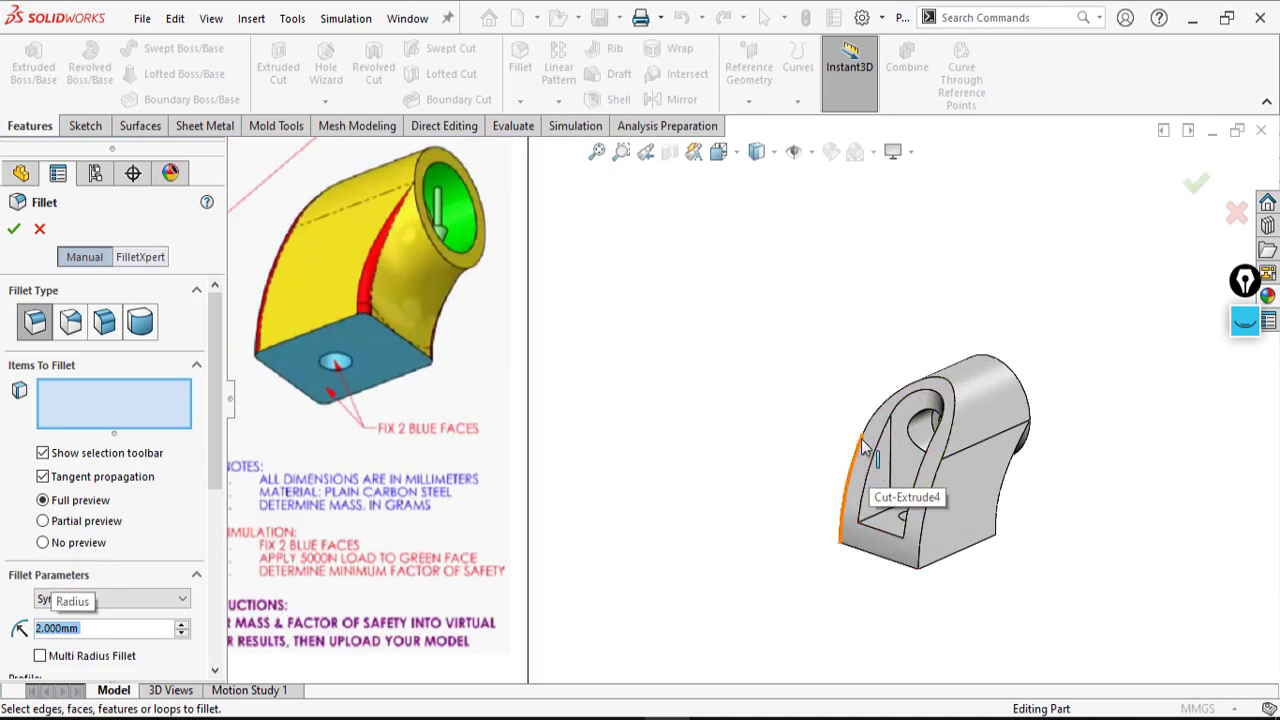
click(883, 468)
scroll(850, 470, up, 2)
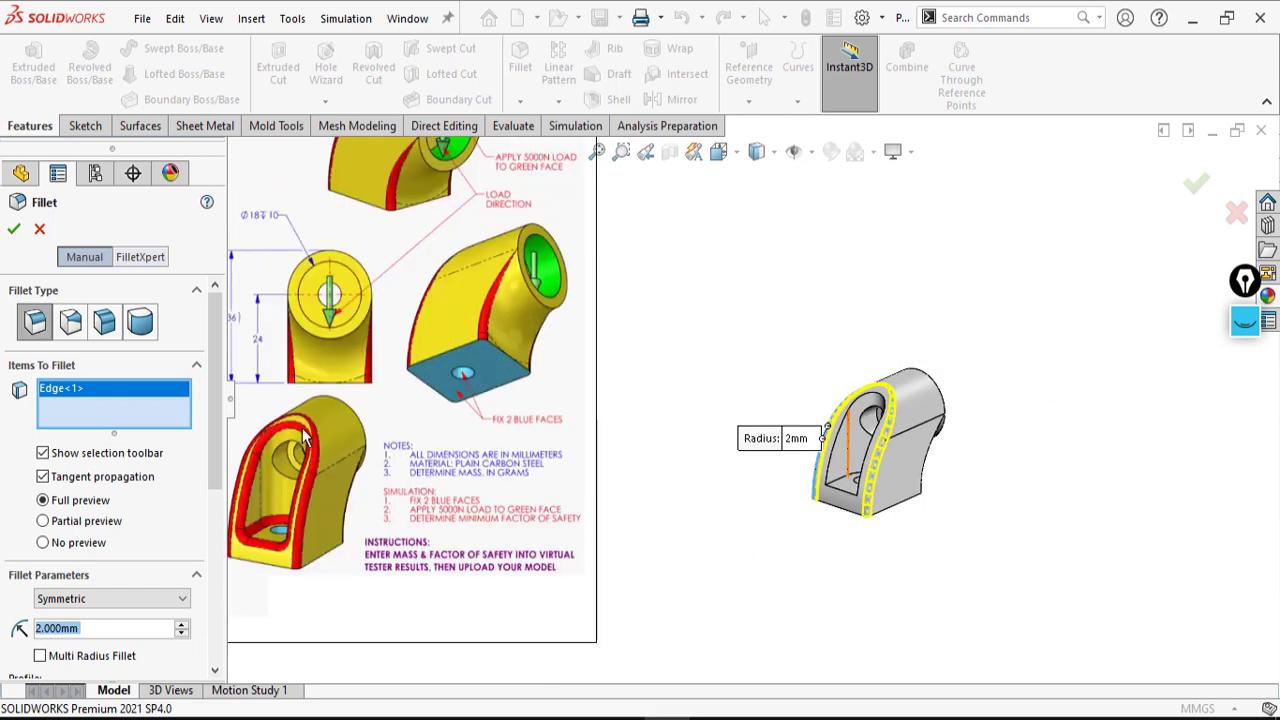
scroll(838, 490, down, 3)
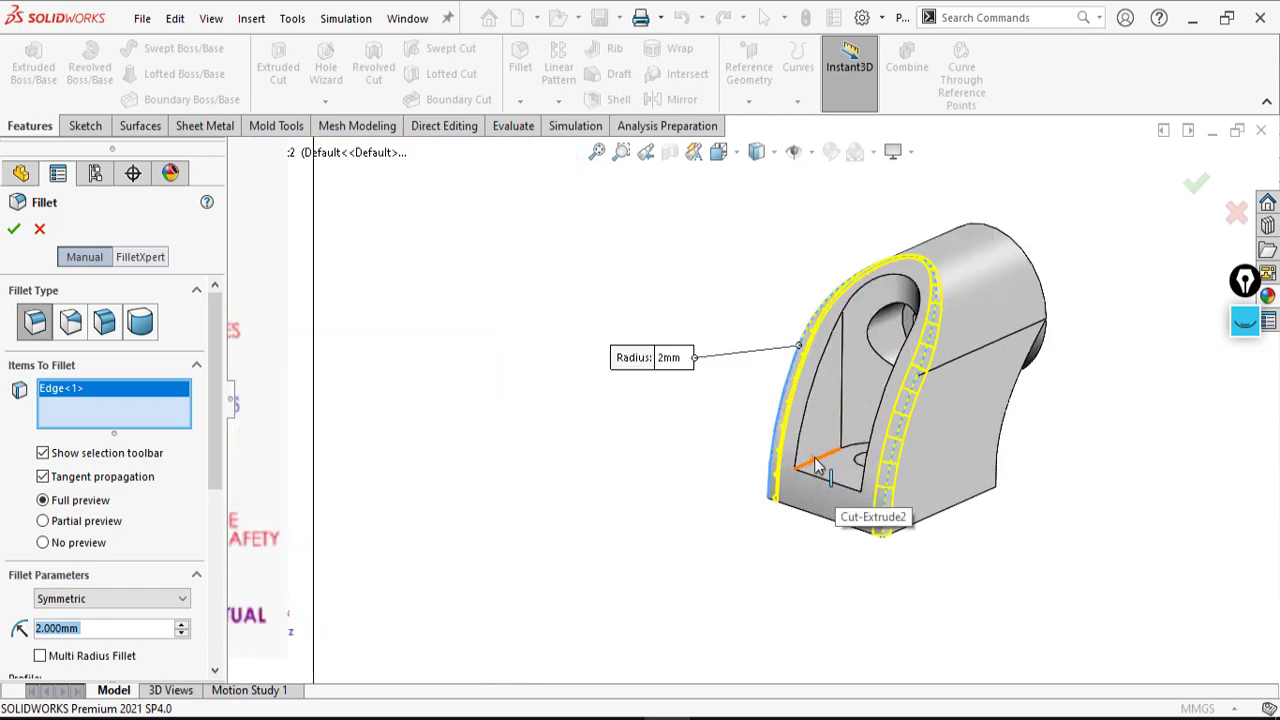
click(804, 428)
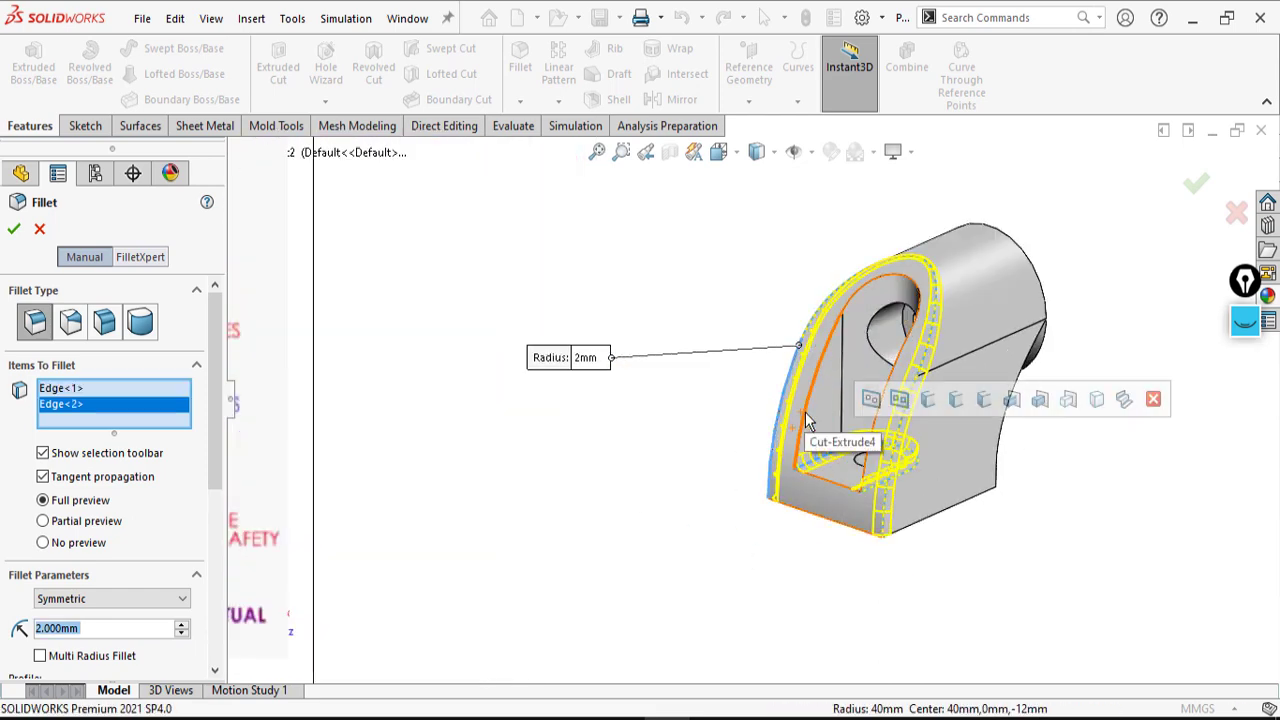
click(826, 434)
scroll(838, 558, up, 5)
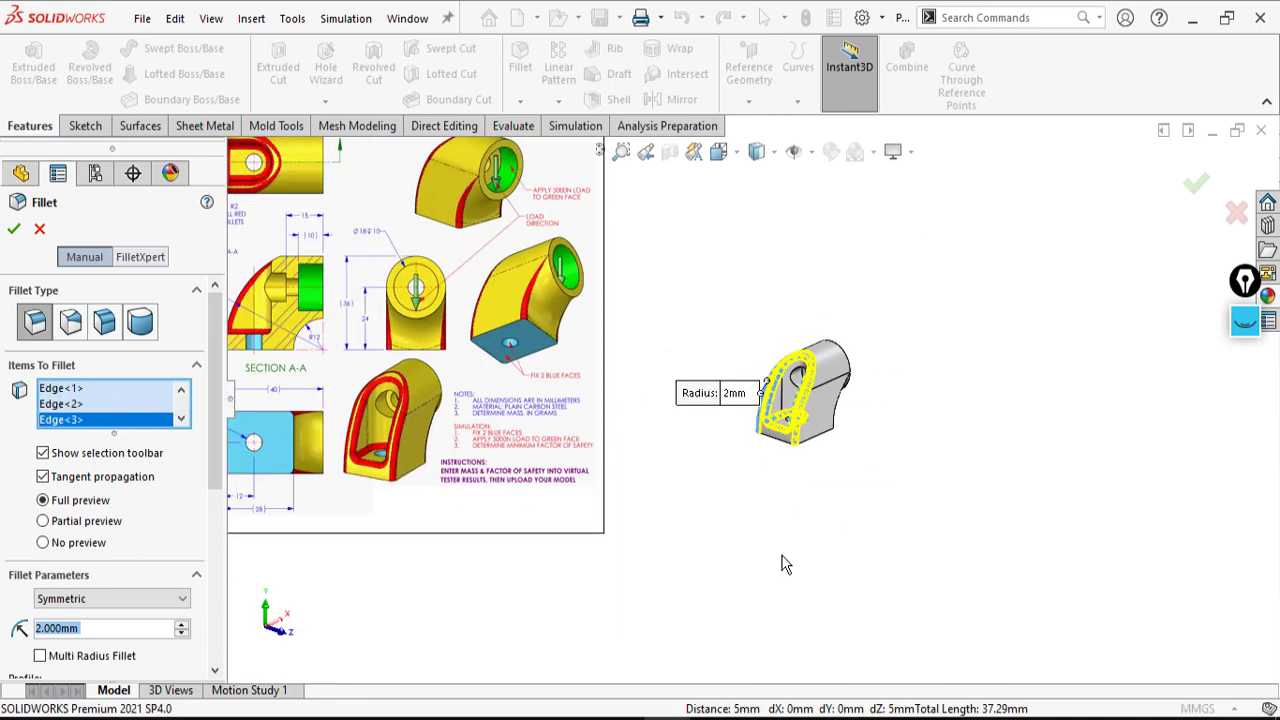
scroll(600, 236, down, 3)
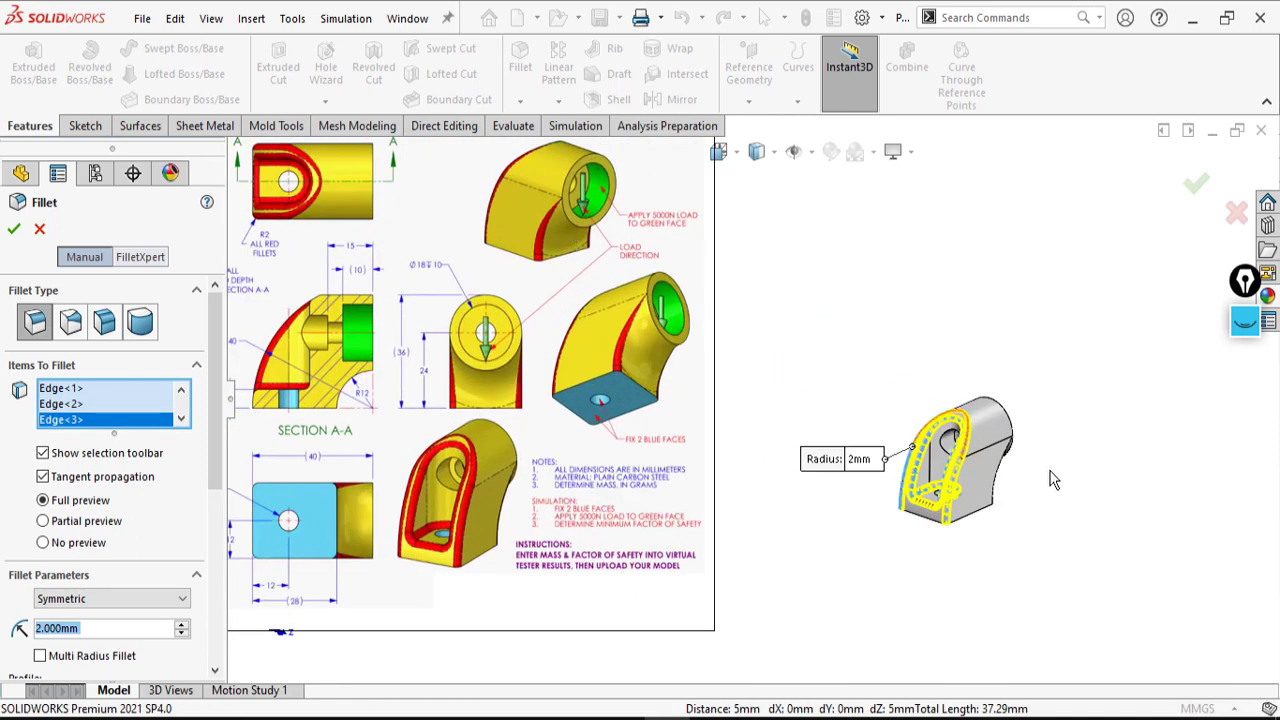
- Add the two curved edges between the side faces and the concave back to the 2 mm fillet and create it
middle_drag(1050, 471, 1002, 480)
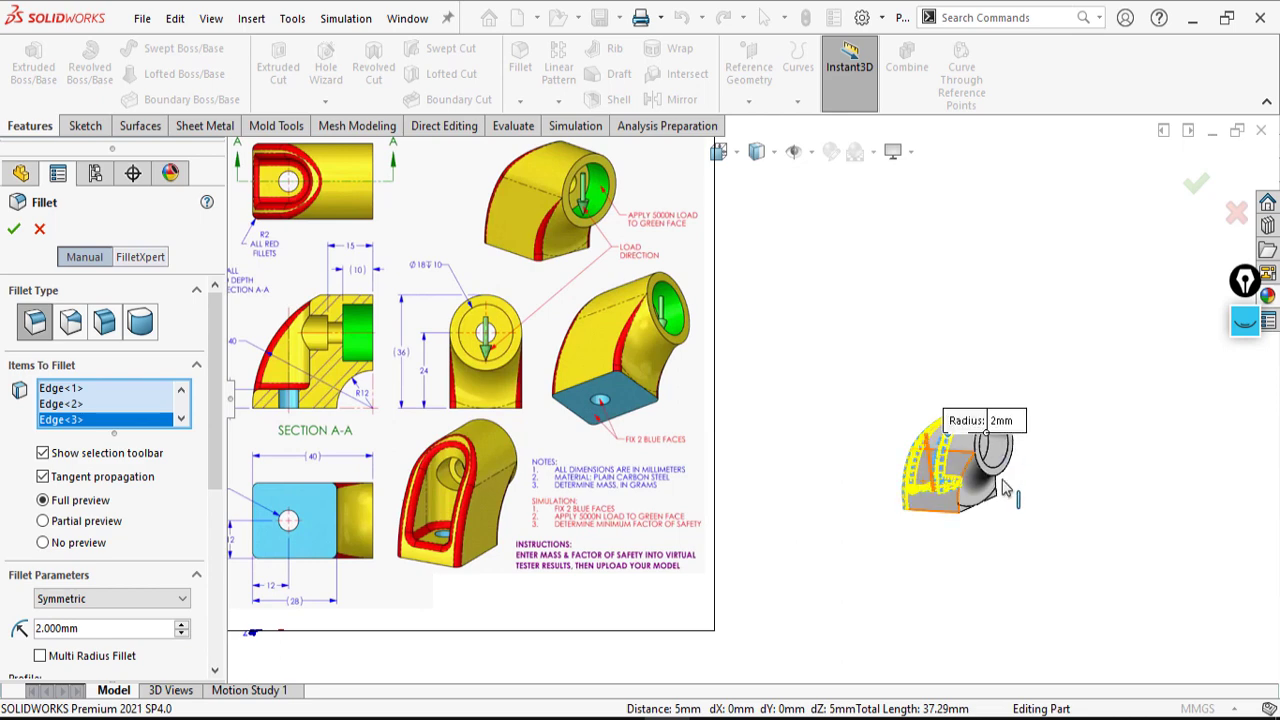
scroll(1005, 487, down, 5)
click(850, 497)
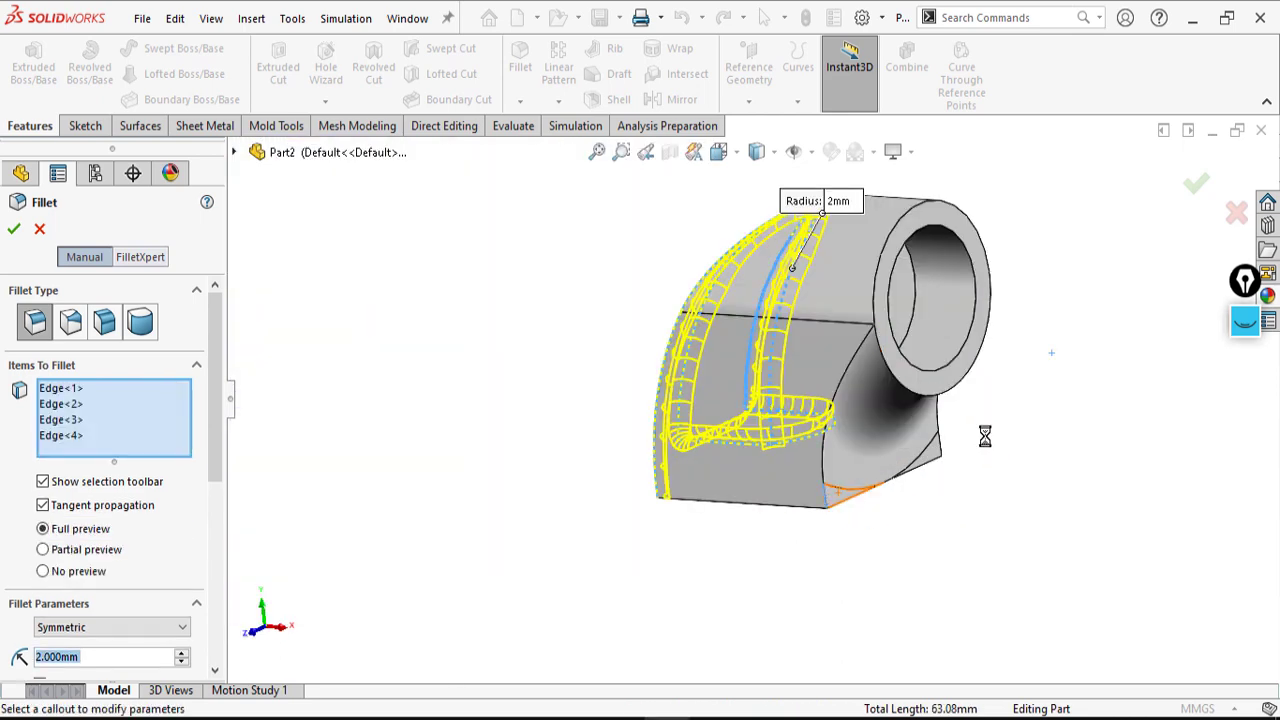
mouse_move(937, 457)
middle_down()
mouse_move(977, 423)
mouse_move(886, 503)
mouse_move(1051, 466)
mouse_move(1051, 514)
middle_up()
click(956, 456)
scroll(1034, 530, up, 5)
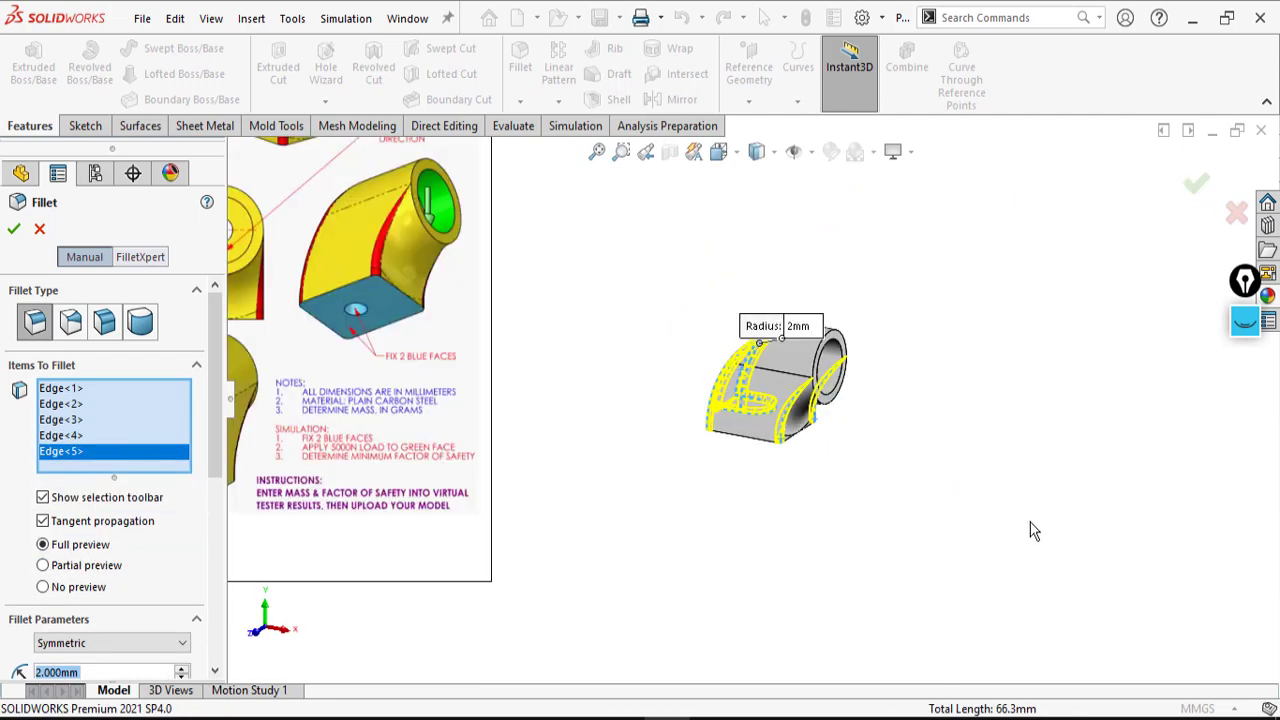
scroll(740, 398, up, 3)
click(14, 231)
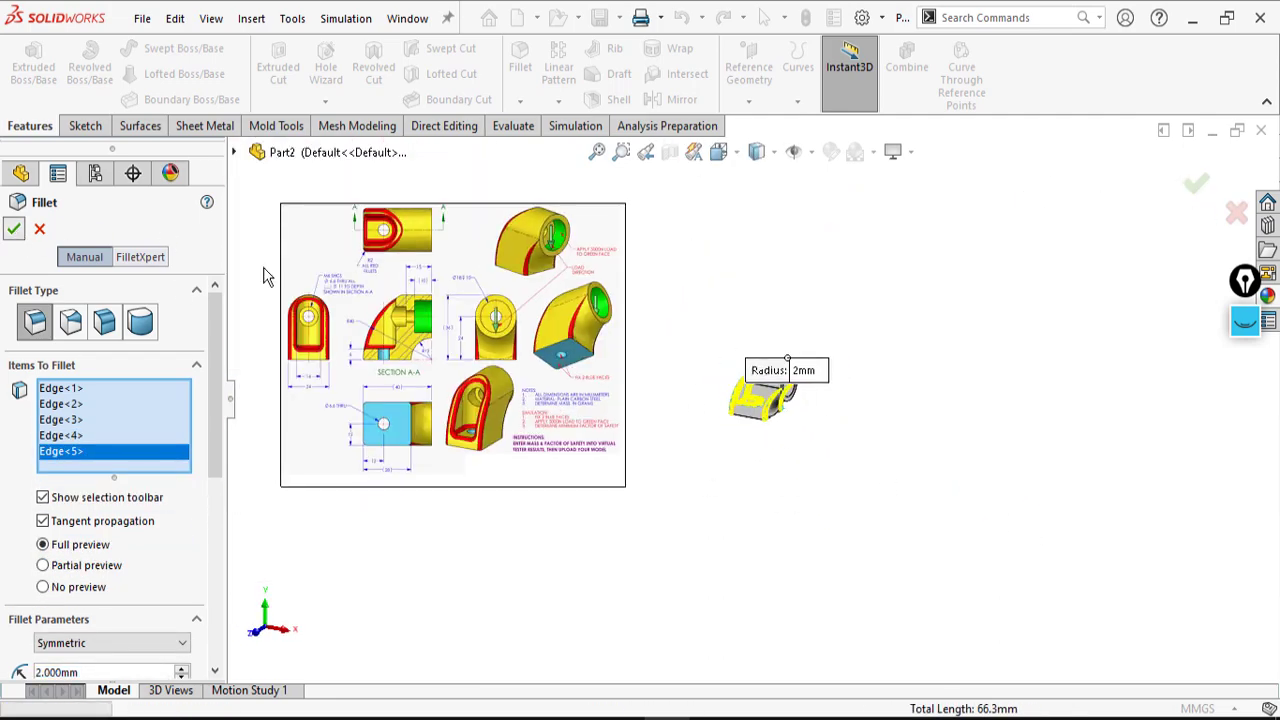
- Open the Metal appearances in the library and enlarge the area showing their previews
middle_drag(855, 352, 834, 431)
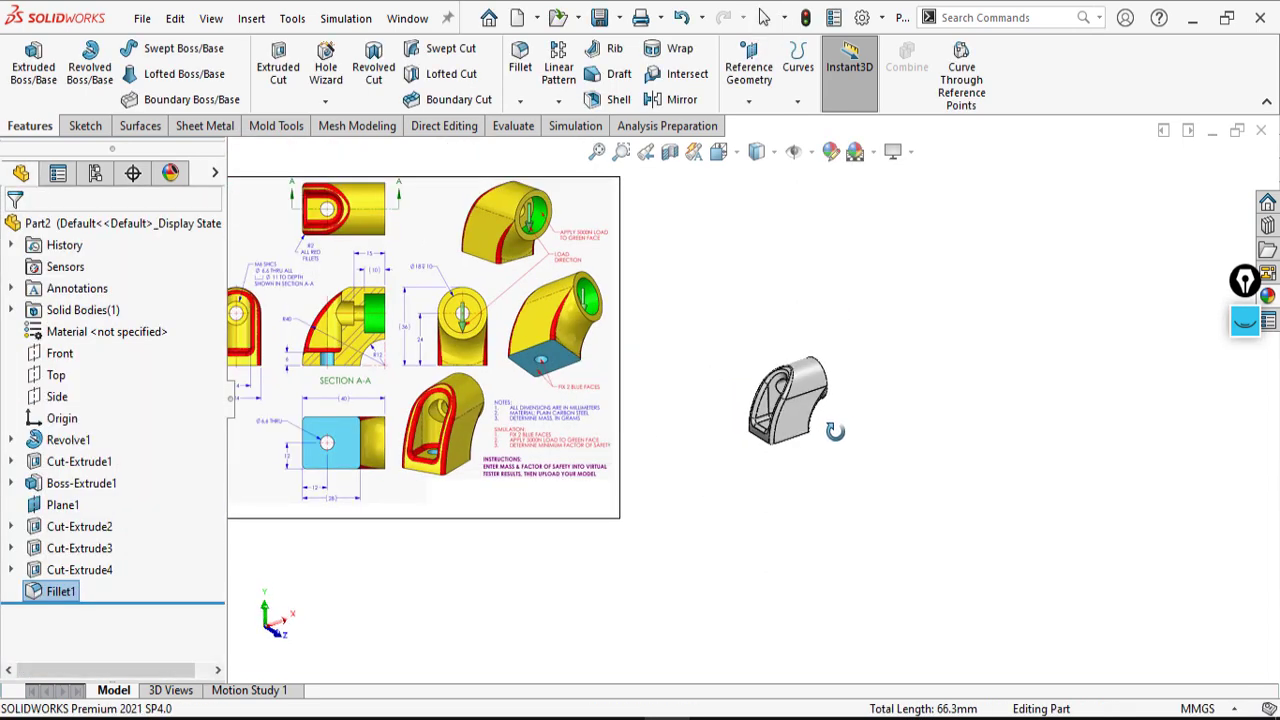
scroll(749, 392, up, 2)
scroll(642, 310, down, 2)
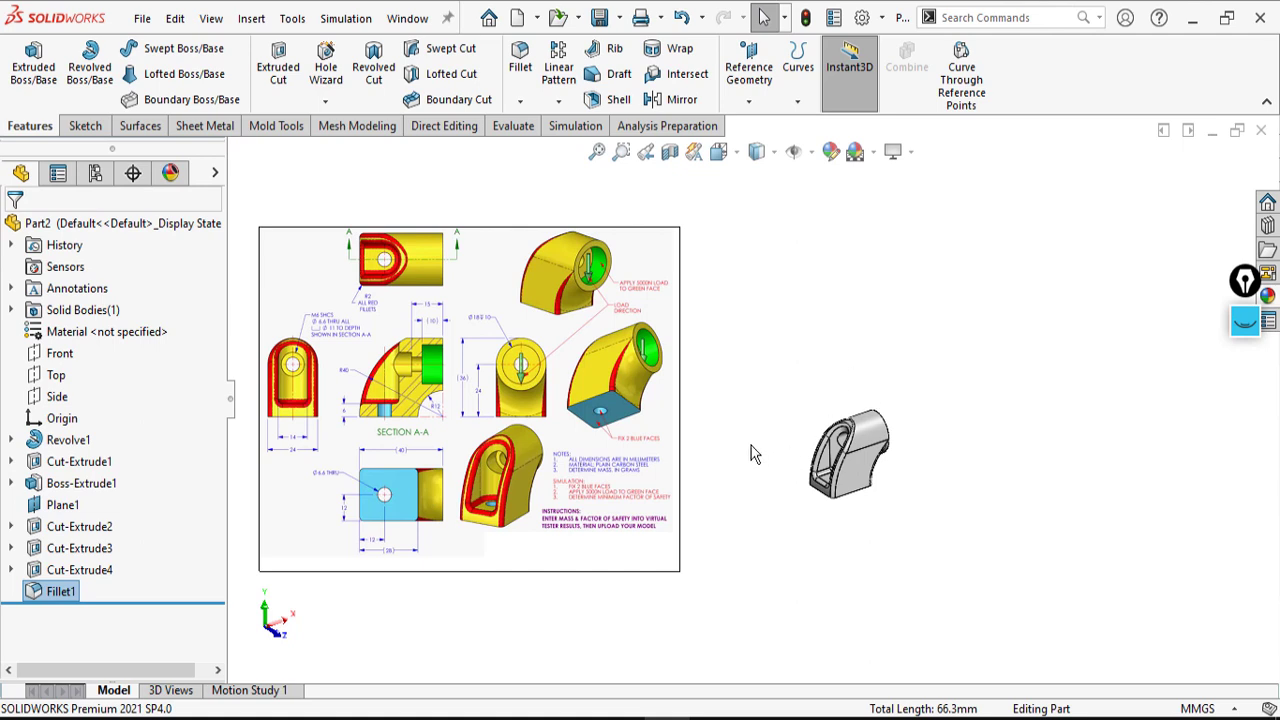
scroll(672, 348, down, 2)
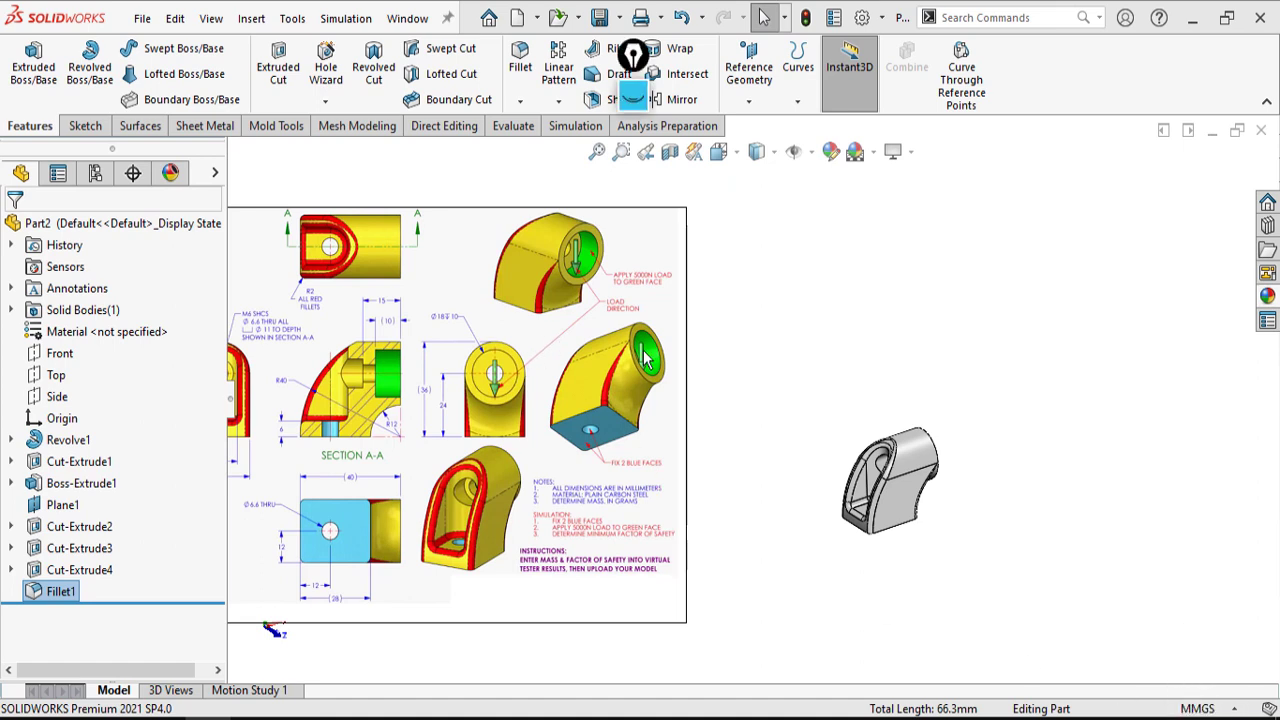
click(1266, 296)
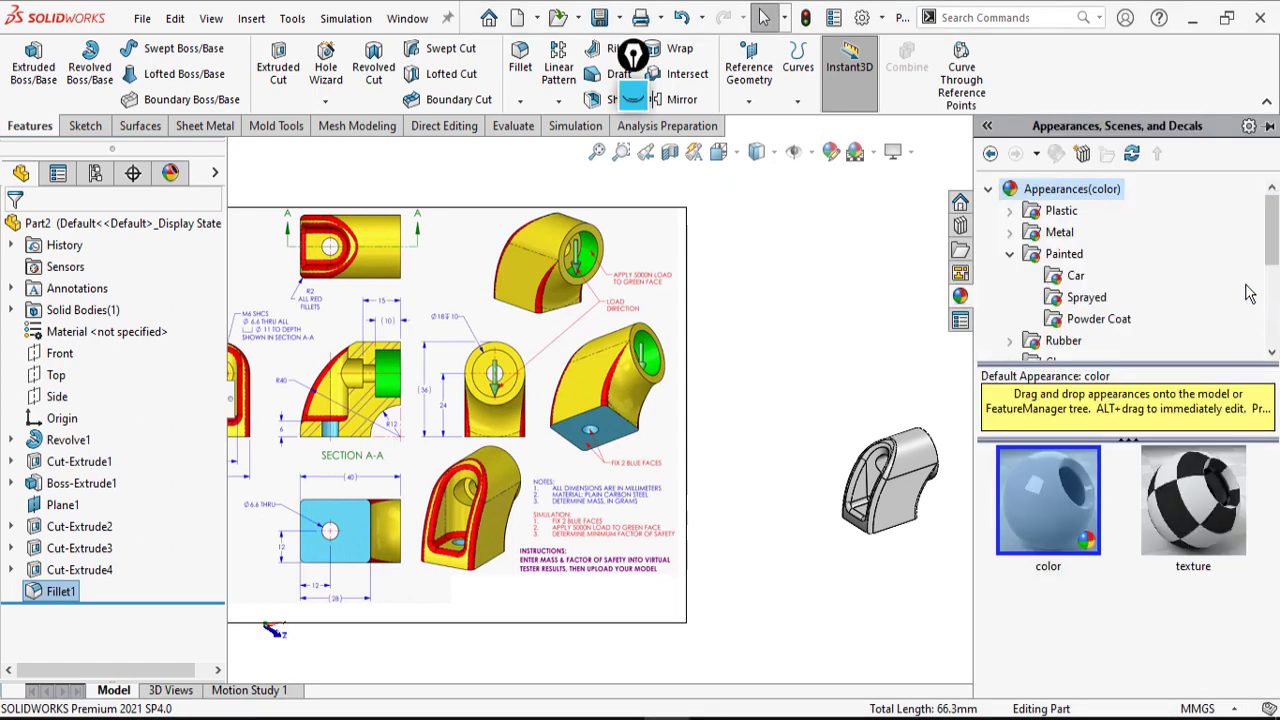
click(1045, 240)
click(1010, 233)
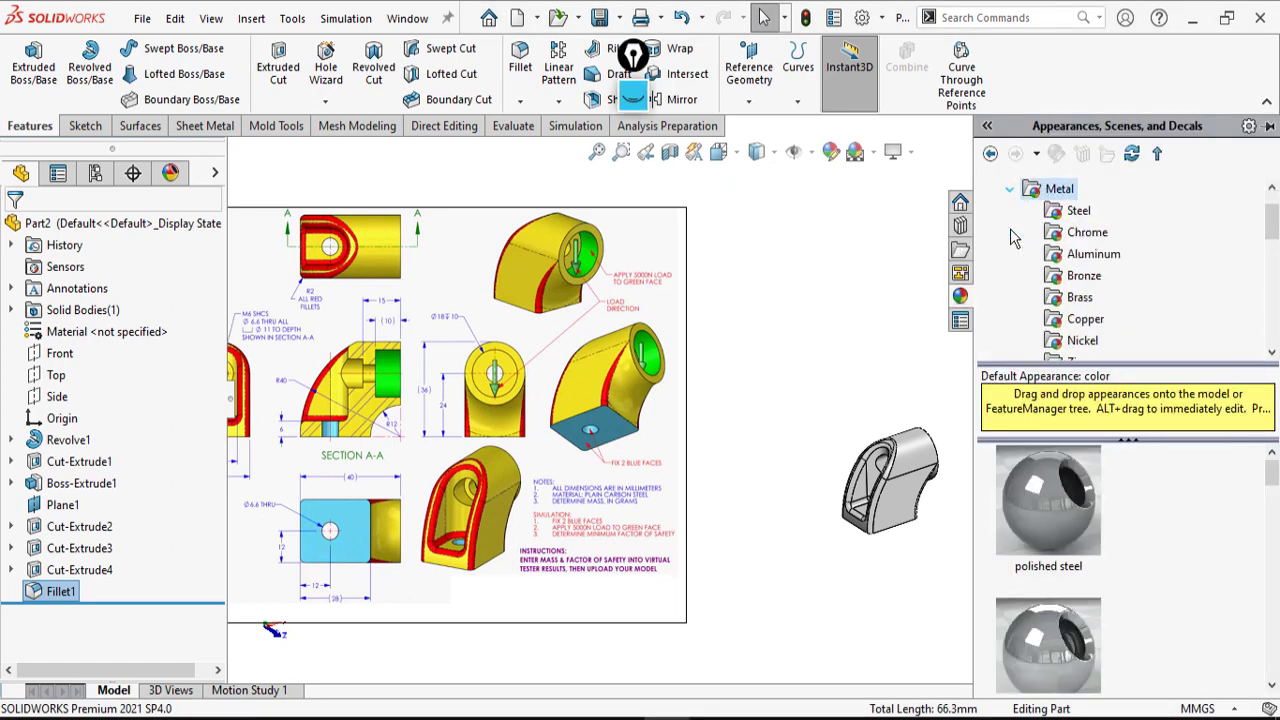
click(1072, 211)
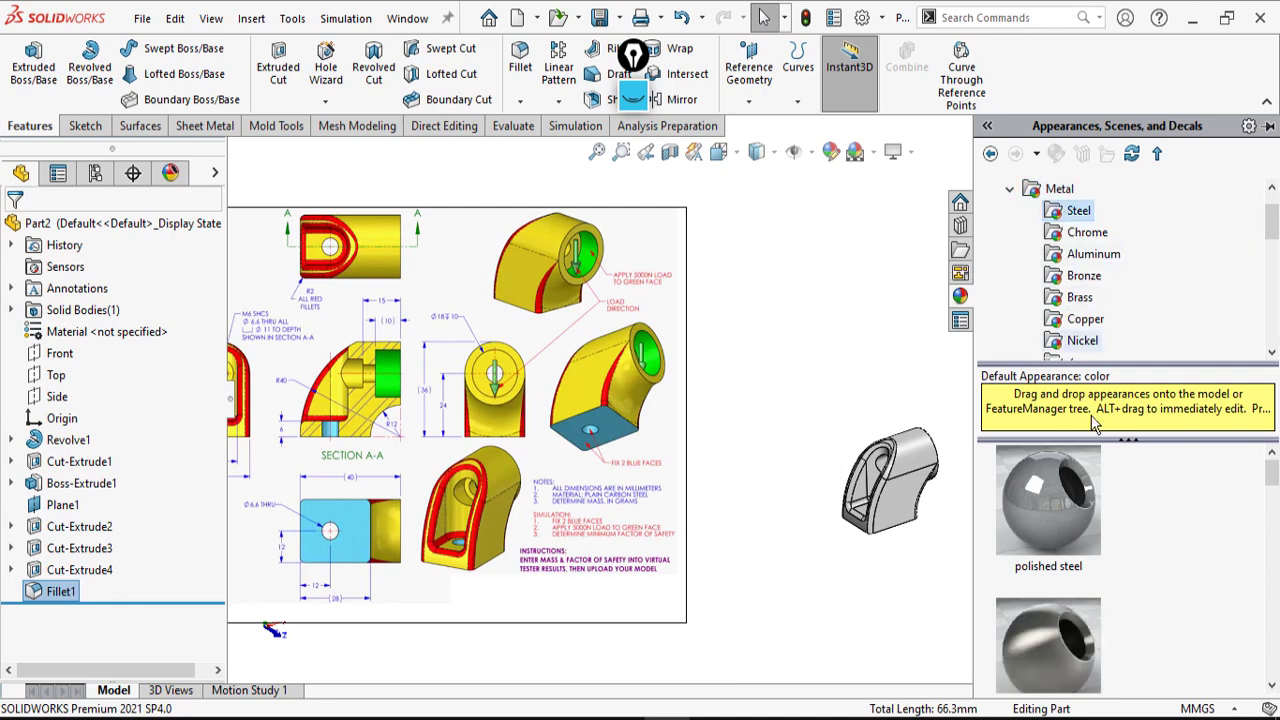
click(1059, 190)
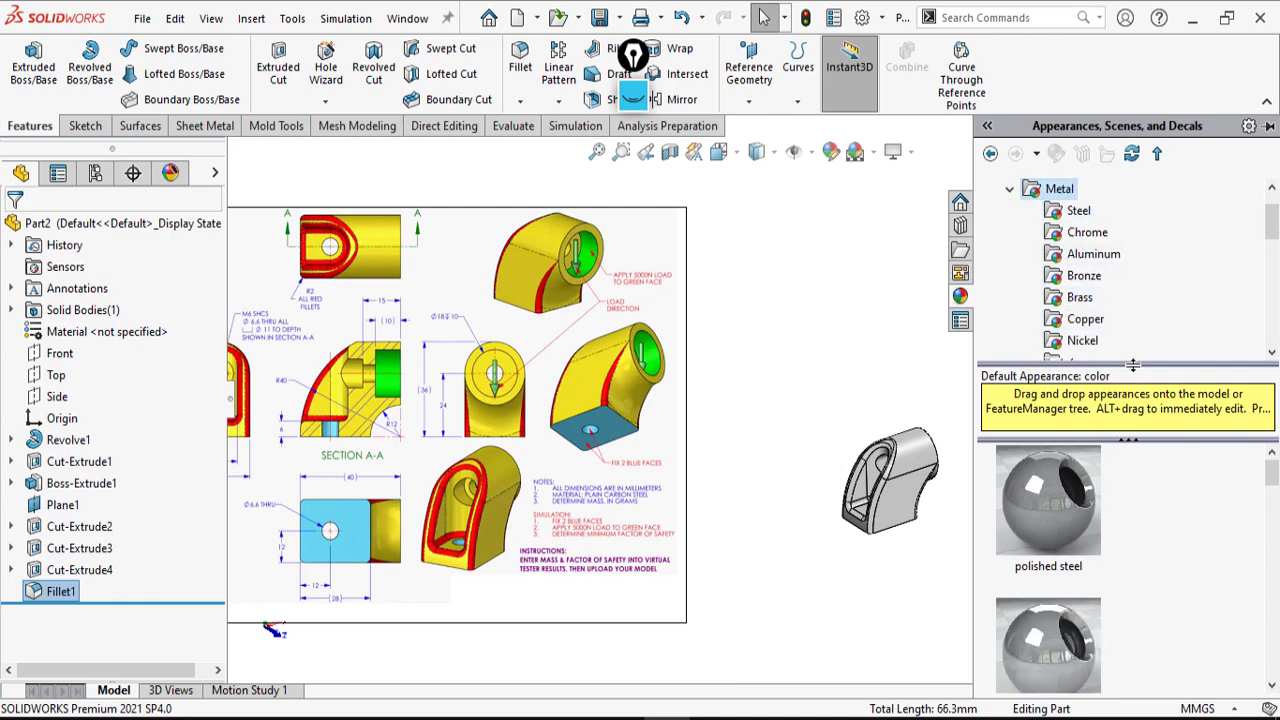
drag(1133, 365, 1133, 222)
- Find a gold-coloured metal appearance and apply it to the whole part
scroll(1104, 469, down, 6)
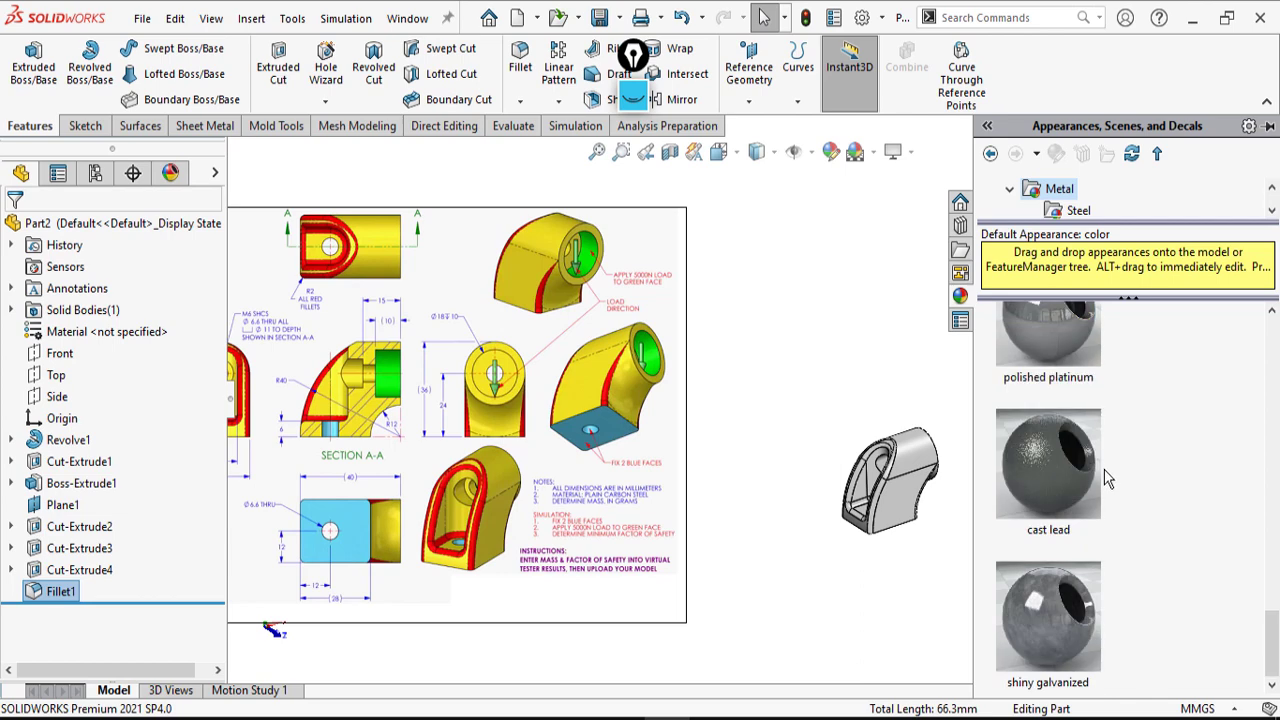
scroll(1104, 469, up, 5)
scroll(1104, 472, down, 1)
scroll(1085, 504, up, 3)
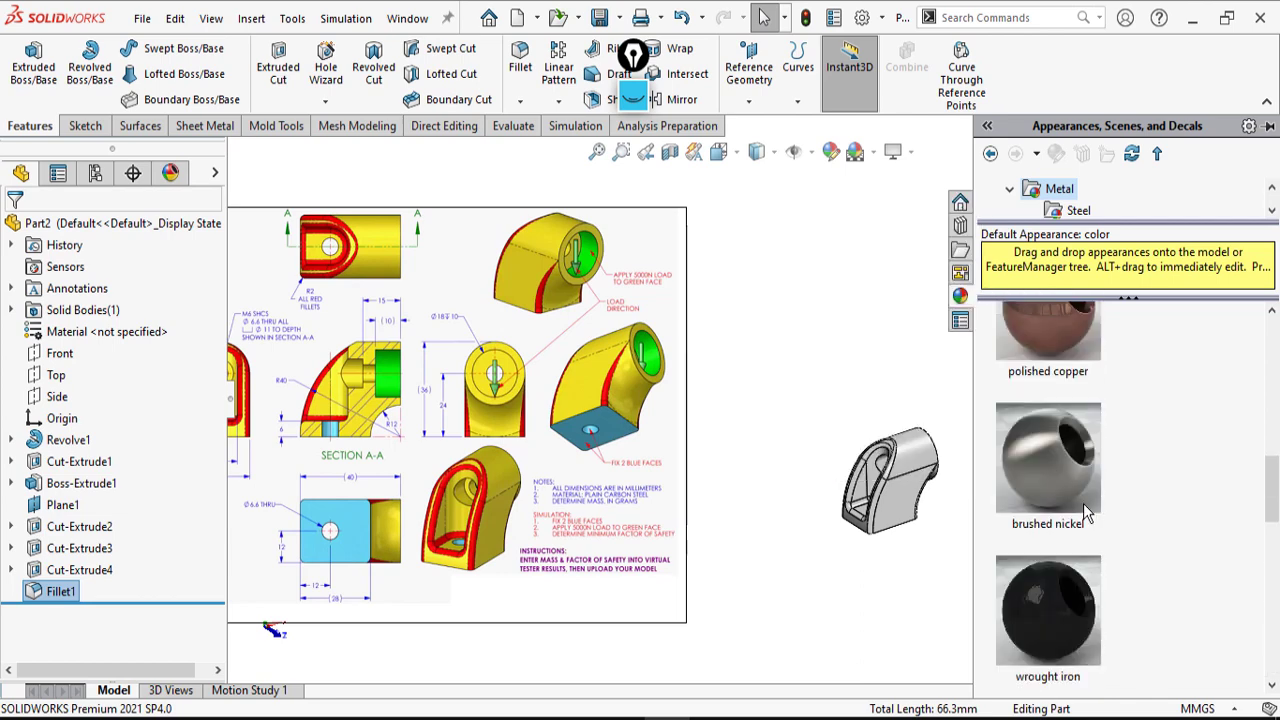
scroll(1084, 504, down, 7)
scroll(1086, 506, up, 5)
scroll(1087, 508, up, 5)
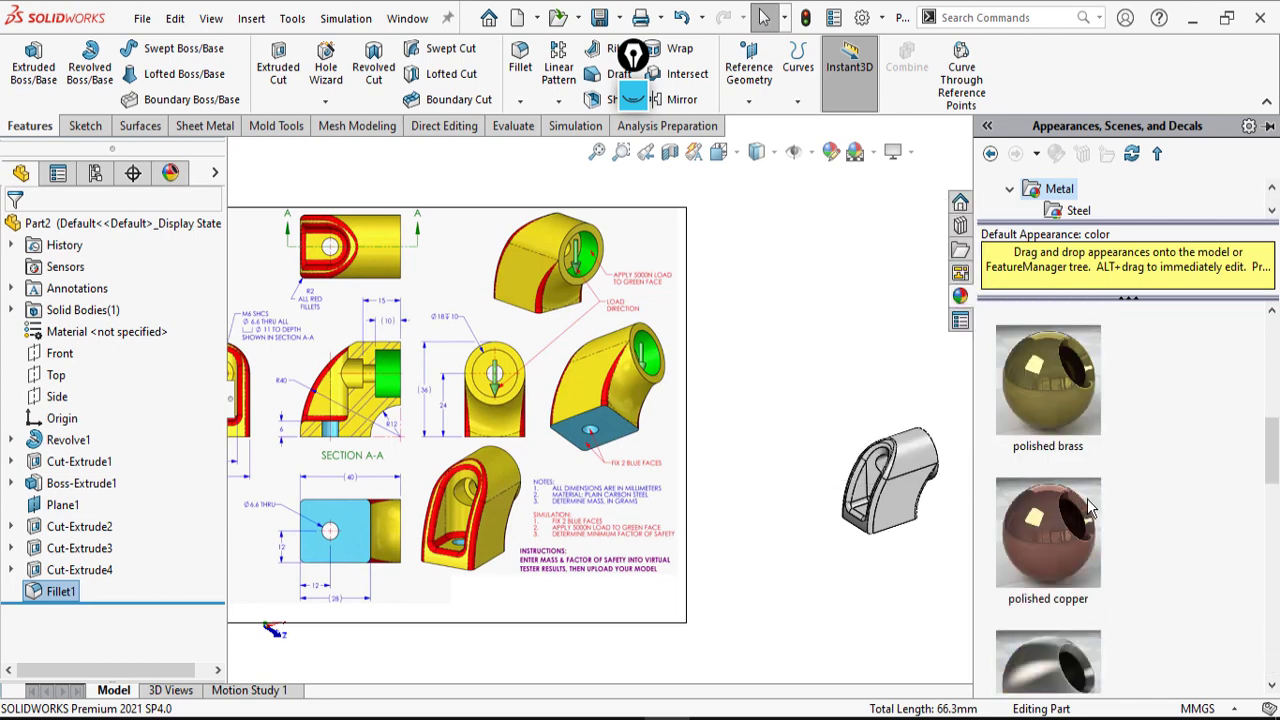
scroll(1075, 560, down, 2)
drag(1068, 397, 935, 458)
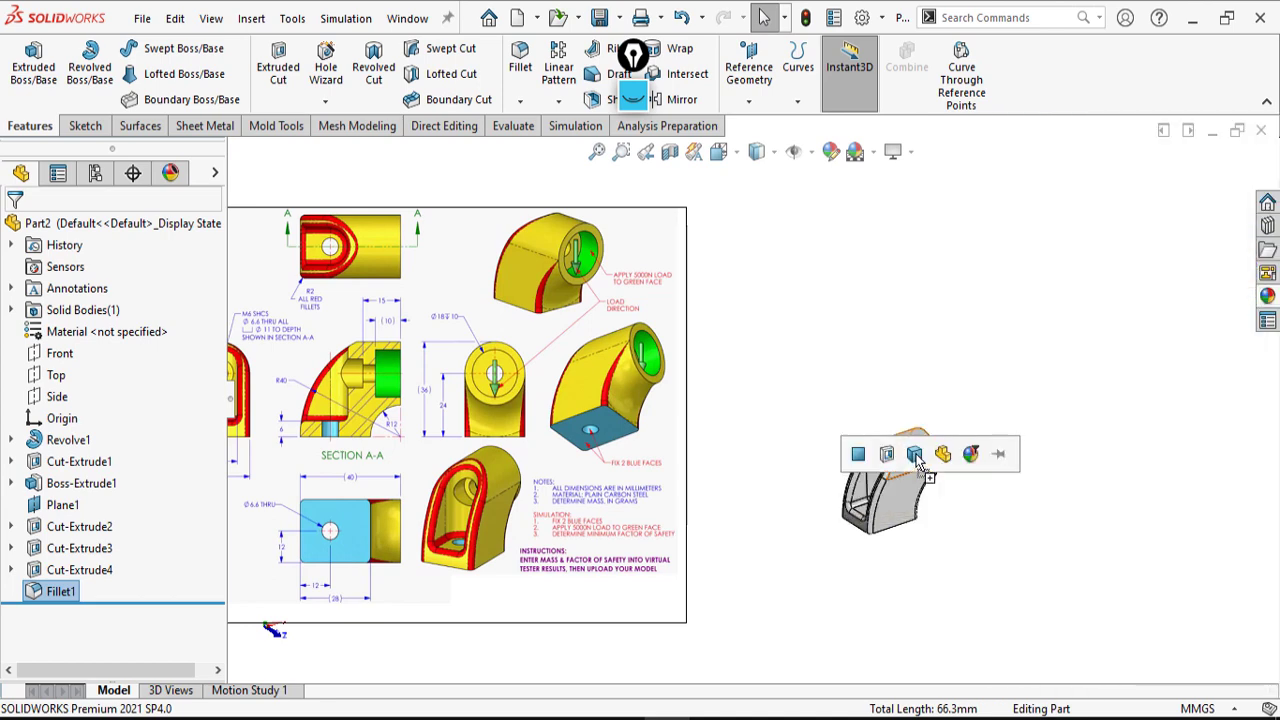
click(942, 458)
scroll(913, 526, down, 3)
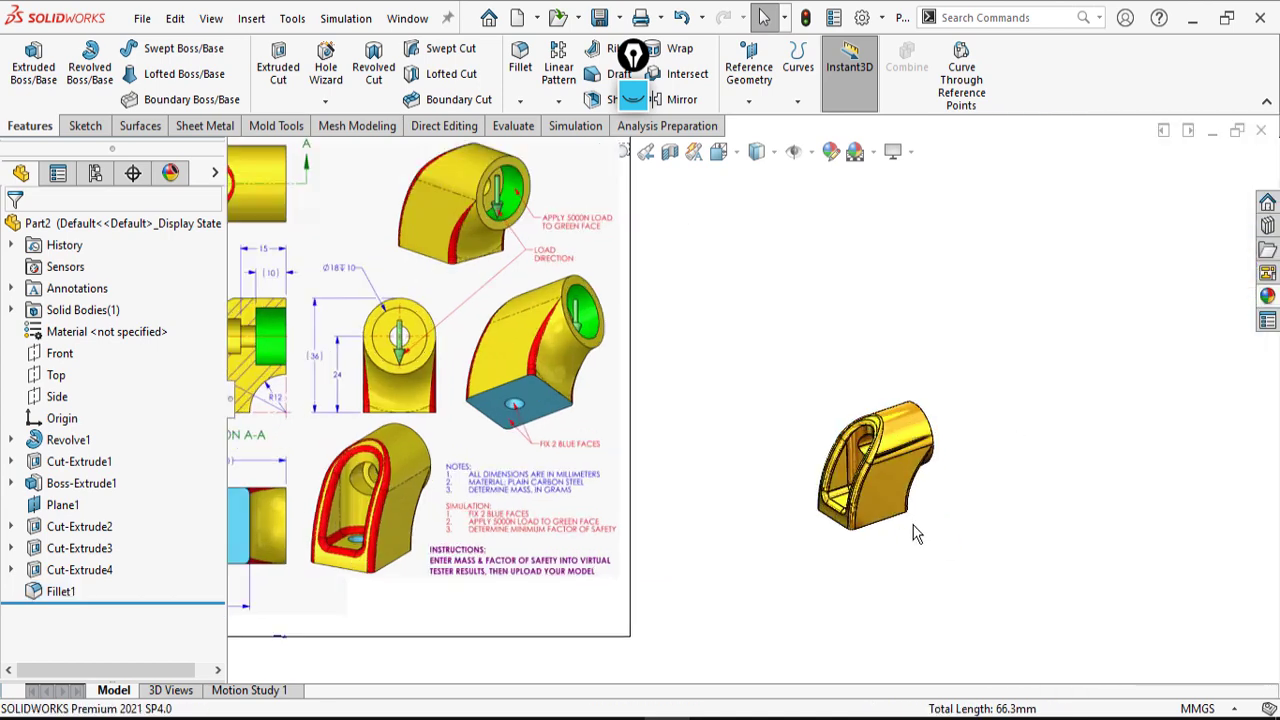
click(911, 153)
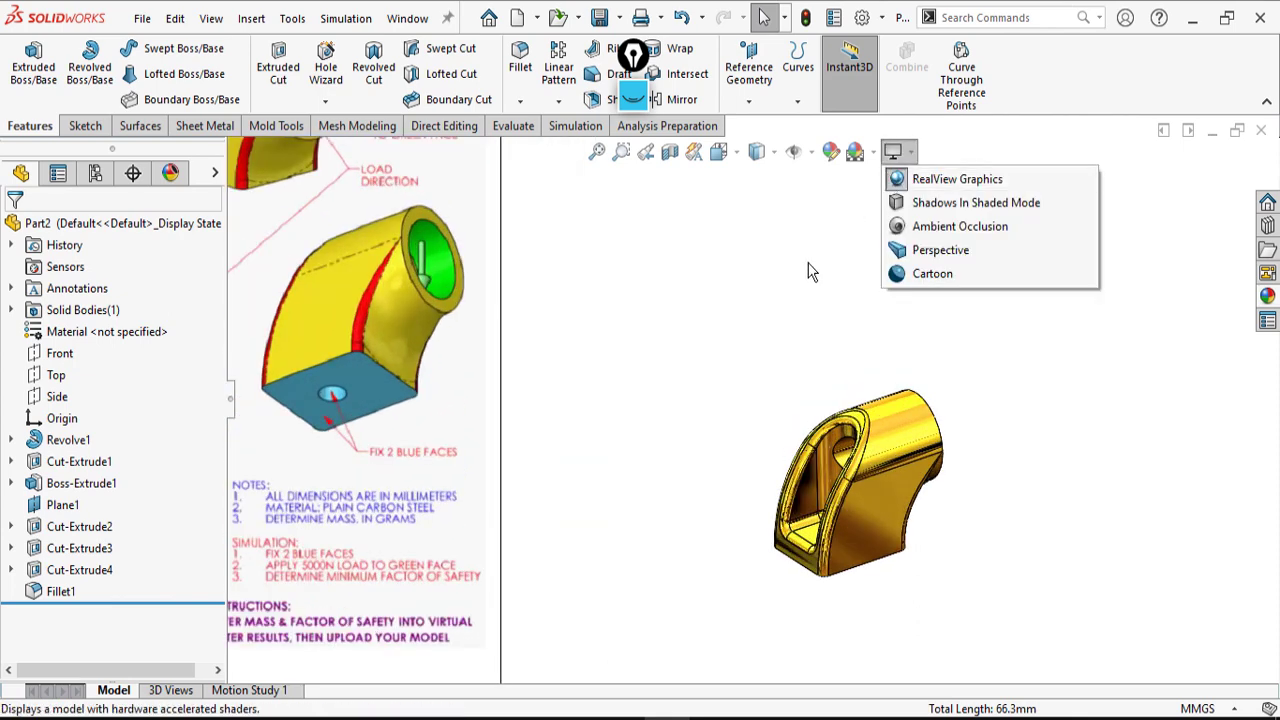
click(809, 269)
scroll(809, 389, up, 1)
scroll(797, 478, down, 2)
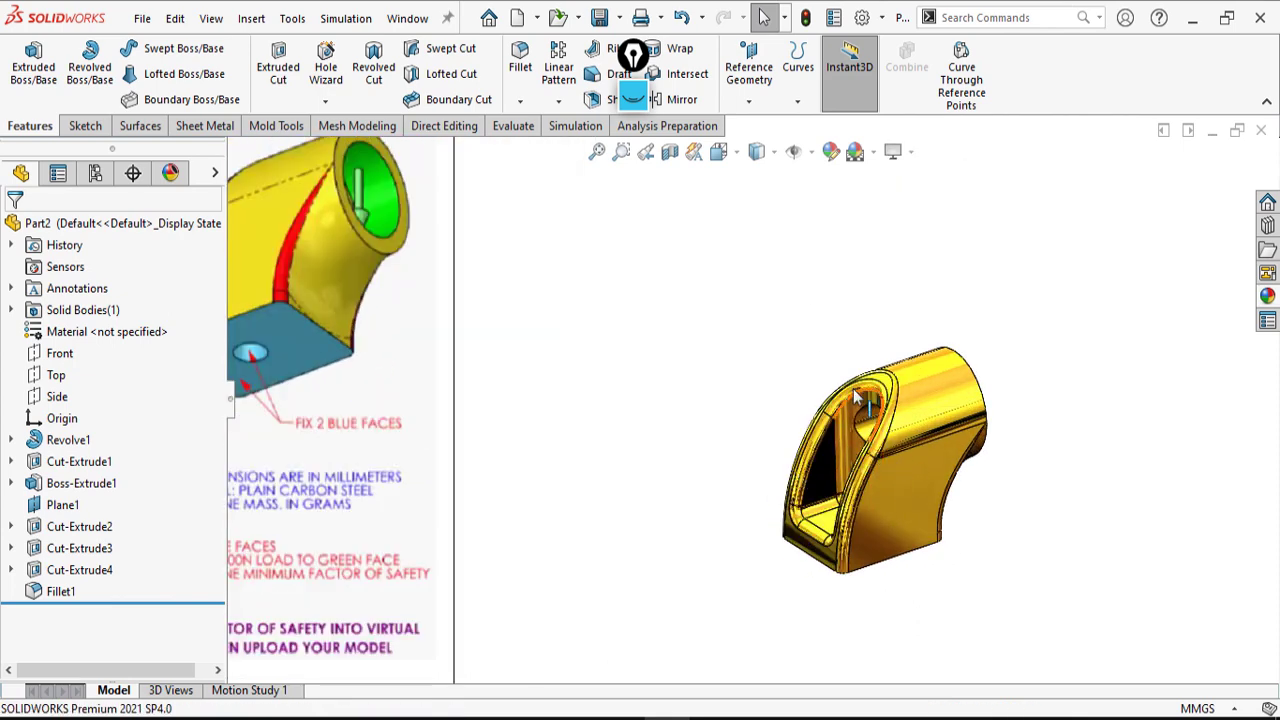
scroll(853, 389, up, 3)
scroll(805, 413, down, 3)
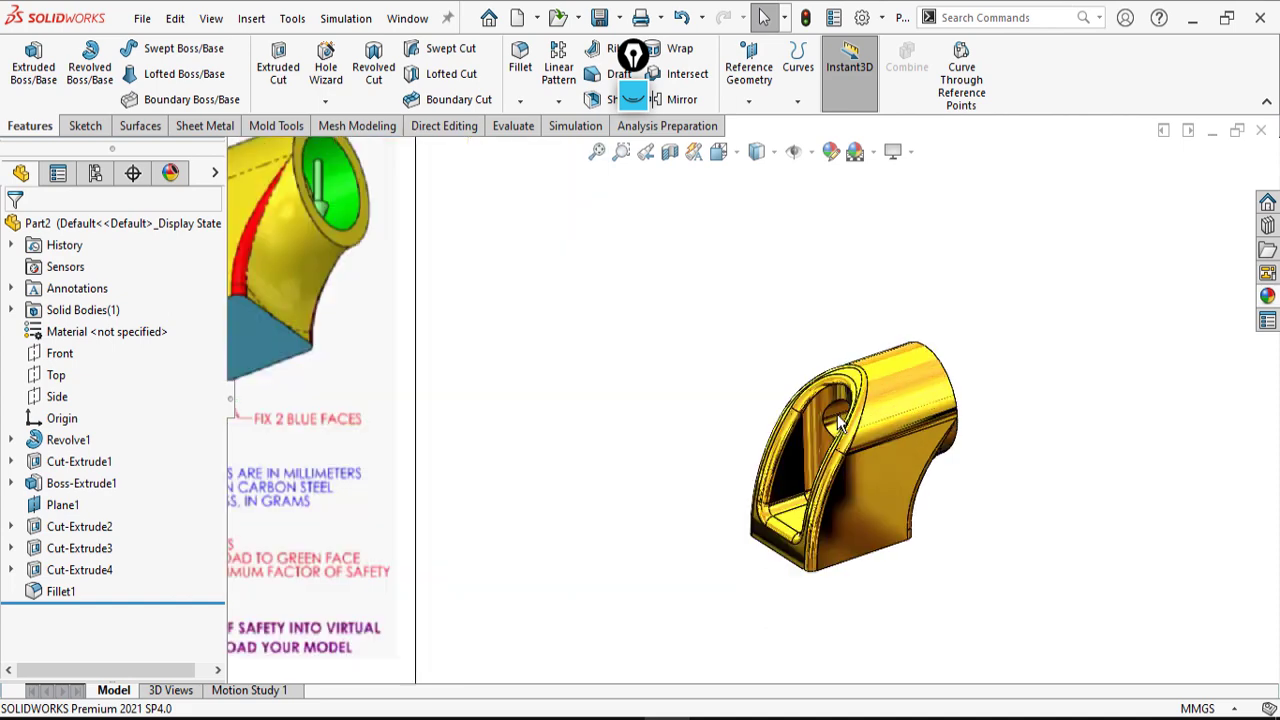
- Give the 2 mm fillet feature a red colour from the standard palette
right_click(55, 591)
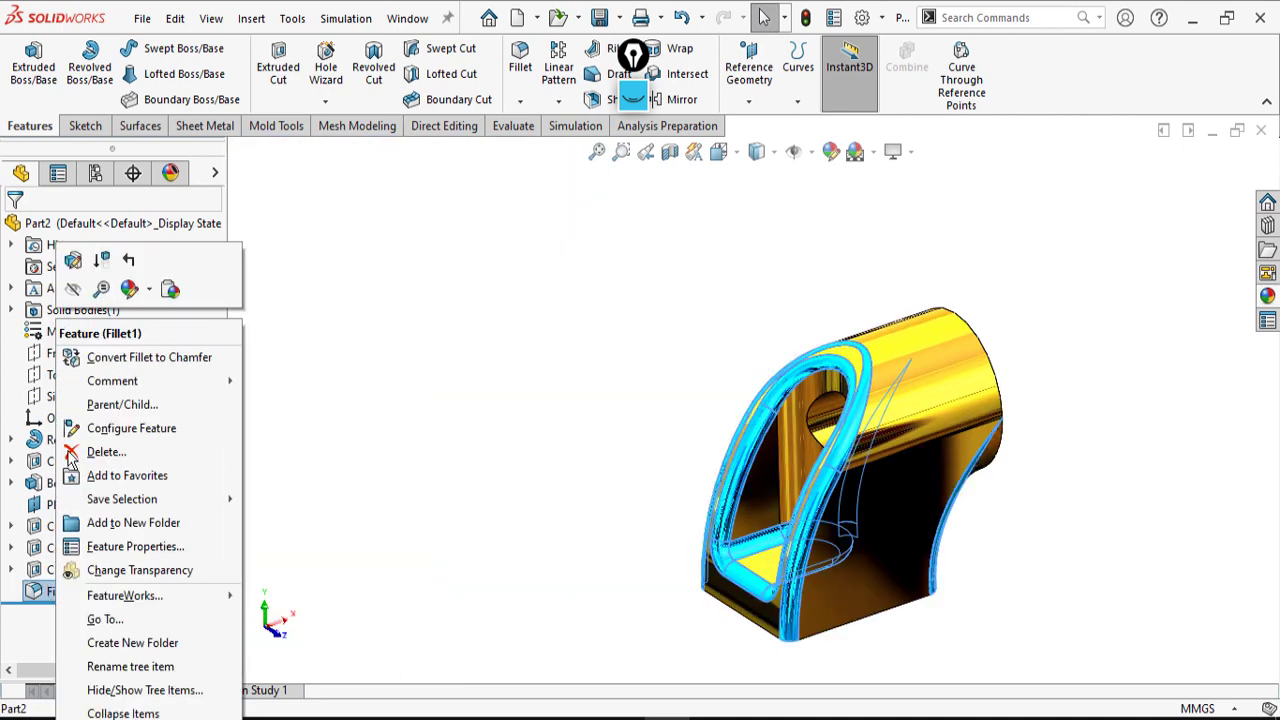
click(151, 289)
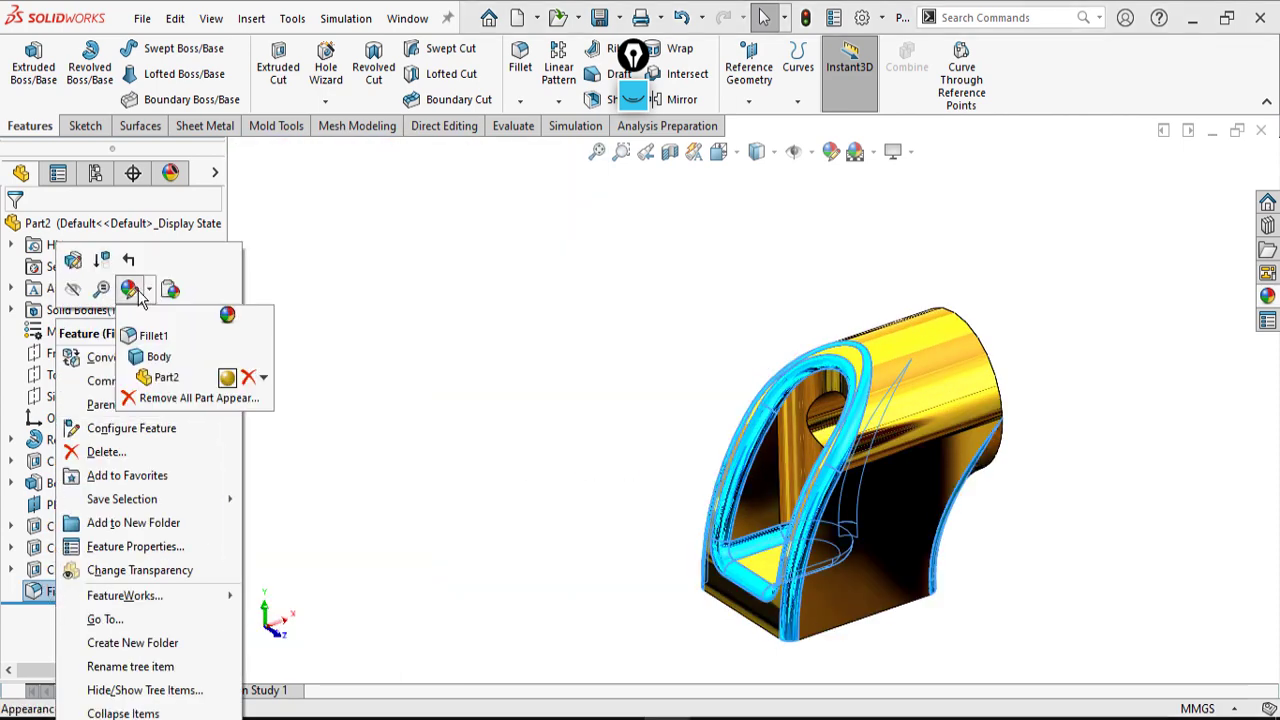
click(149, 336)
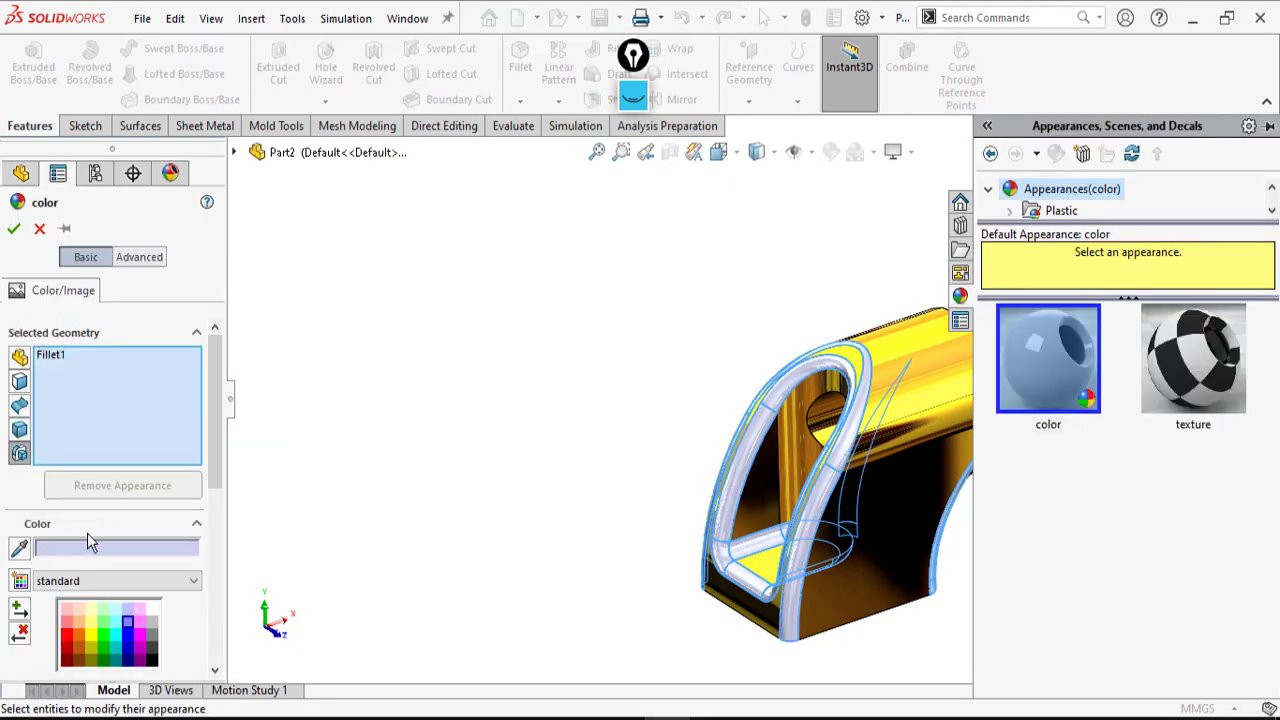
click(84, 632)
click(74, 633)
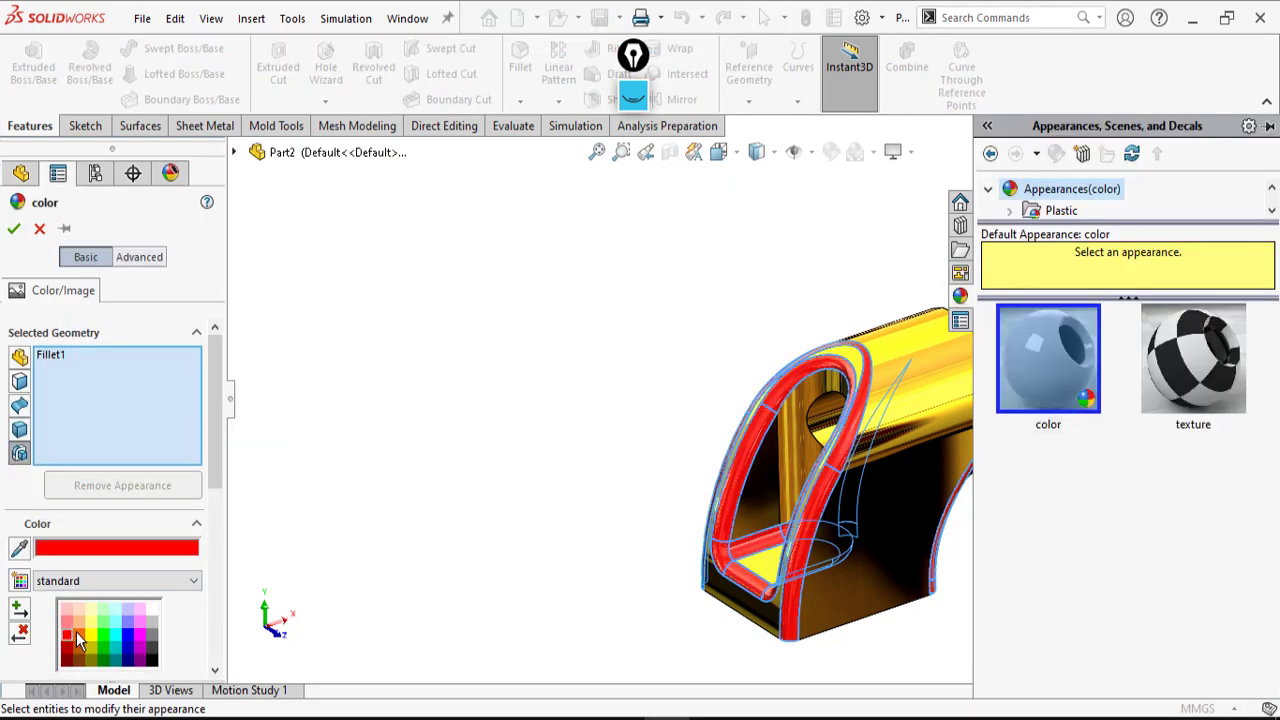
click(11, 229)
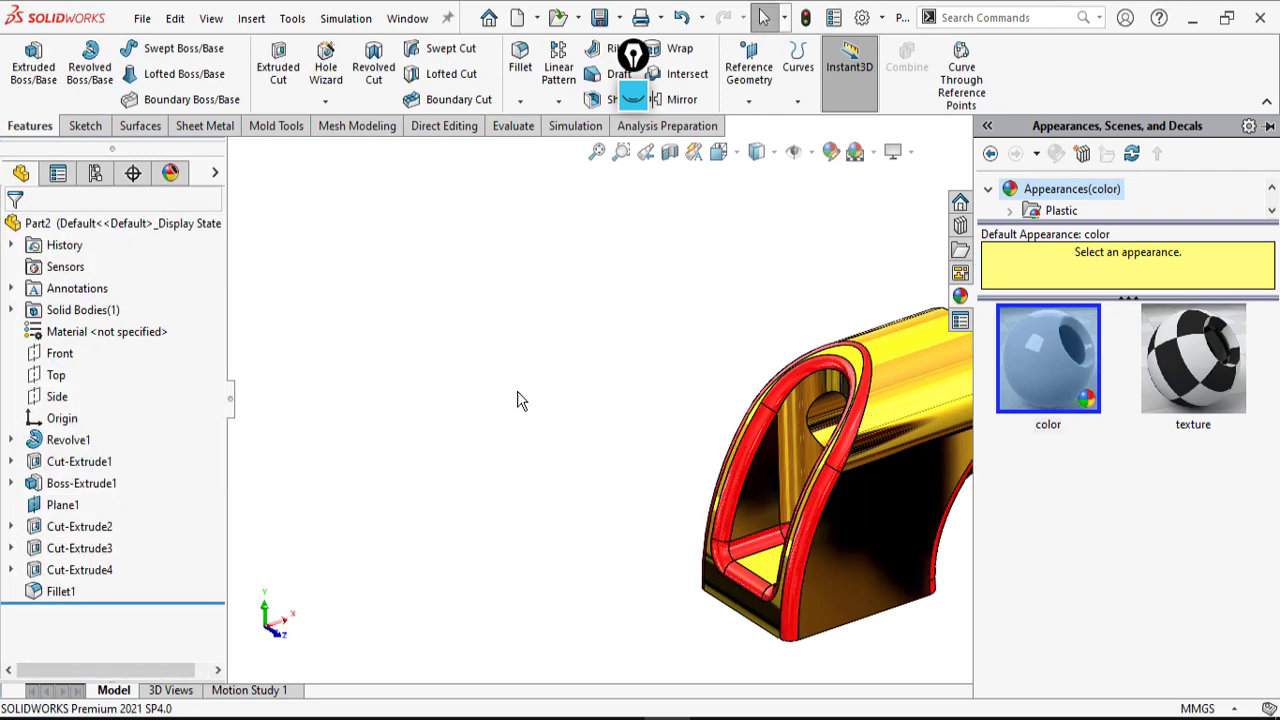
- Compare the coloured part with the reference drawing and save it under the file name 2022
scroll(650, 389, up, 3)
mouse_move(650, 389)
middle_down()
mouse_move(526, 271)
mouse_move(580, 330)
mouse_move(423, 303)
mouse_move(543, 371)
mouse_move(517, 309)
middle_up()
scroll(517, 309, up, 6)
scroll(672, 322, down, 2)
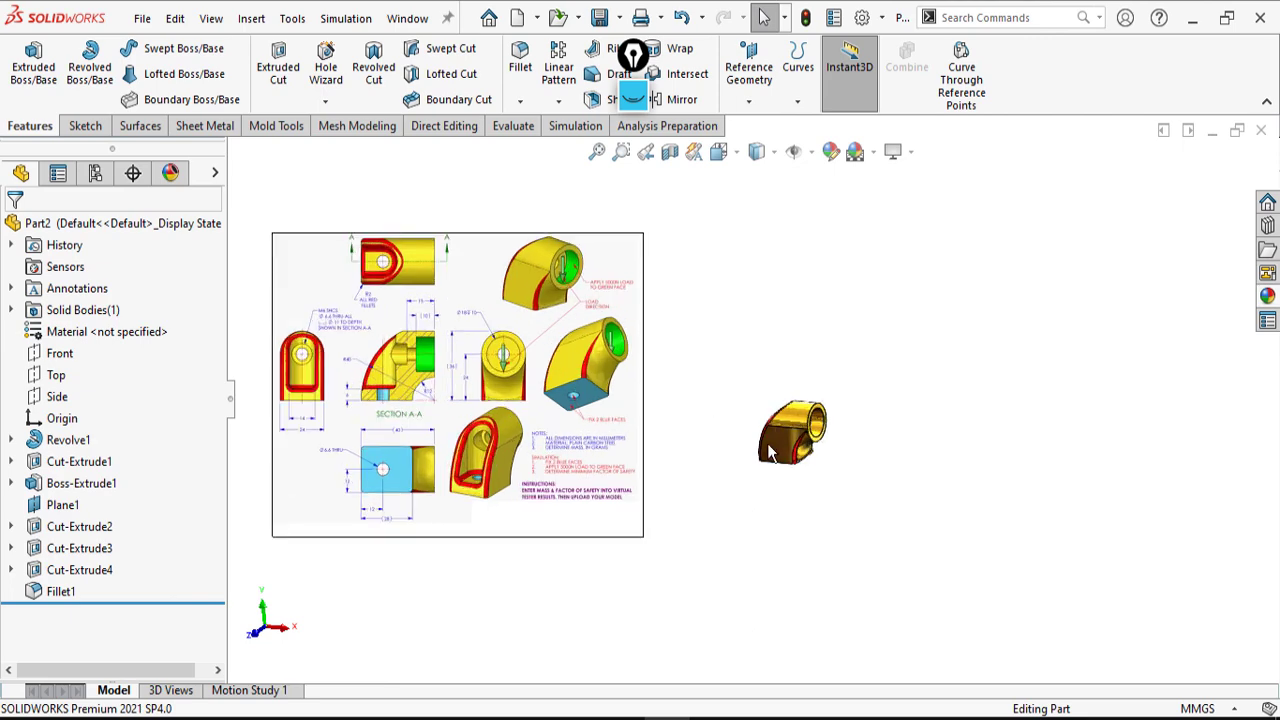
scroll(708, 389, up, 2)
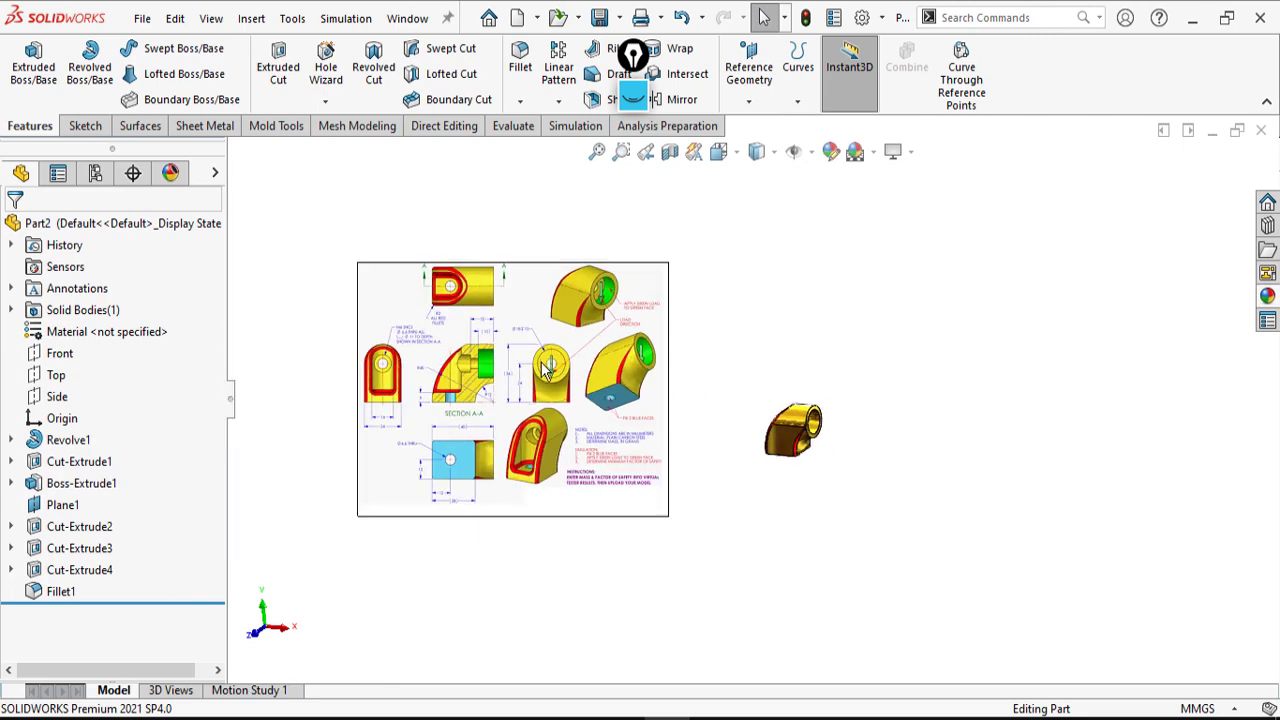
scroll(542, 362, down, 2)
middle_drag(840, 388, 884, 372)
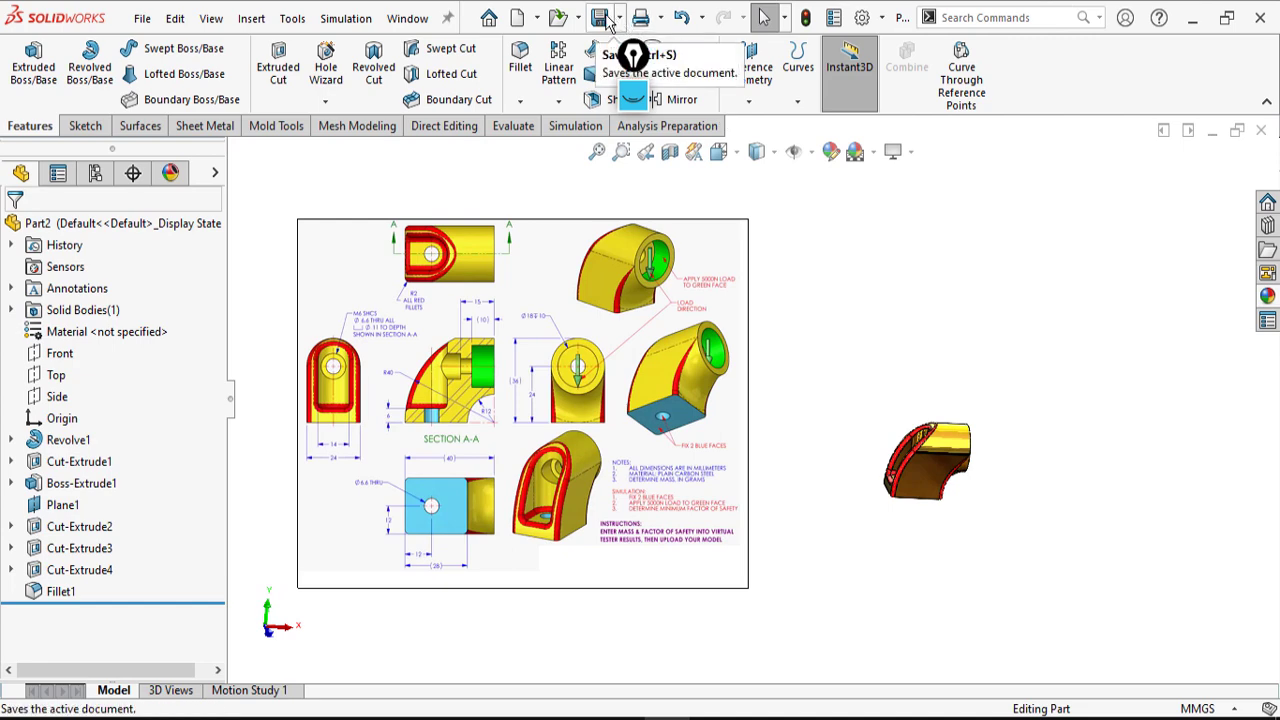
click(605, 18)
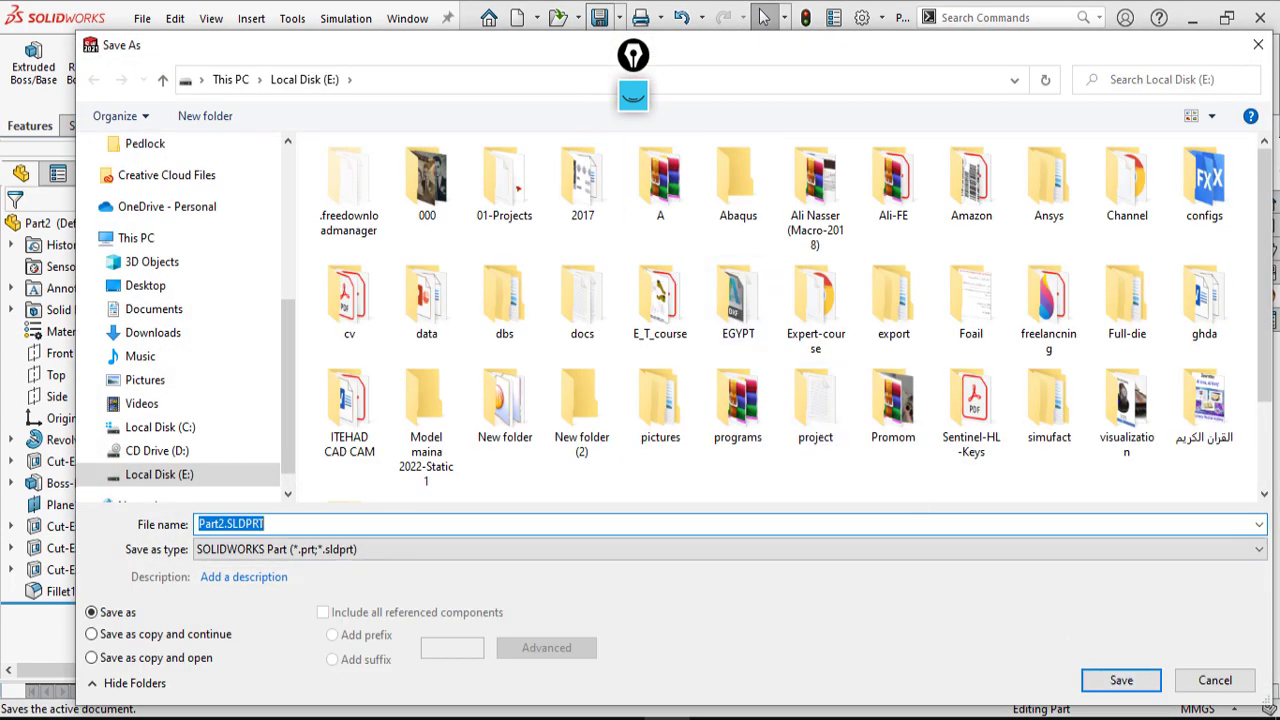
text(2022)
key(Return)
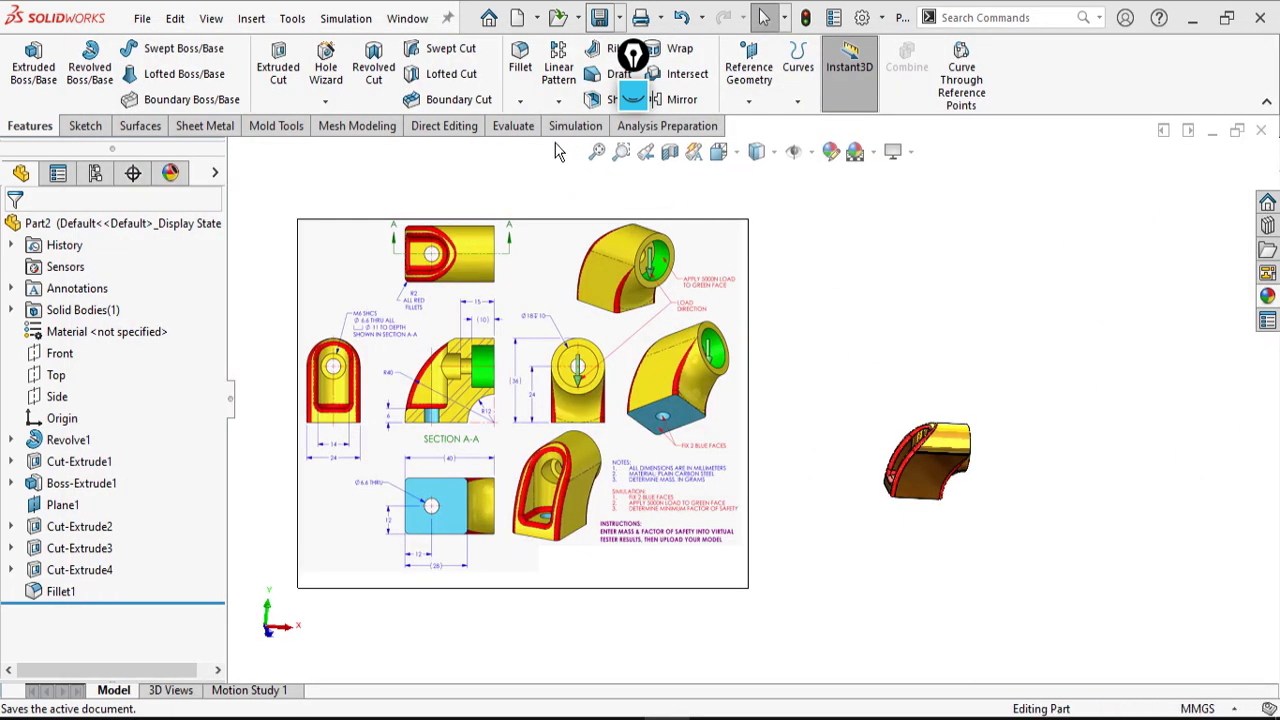
- Check the part's mass properties with no material assigned
click(516, 127)
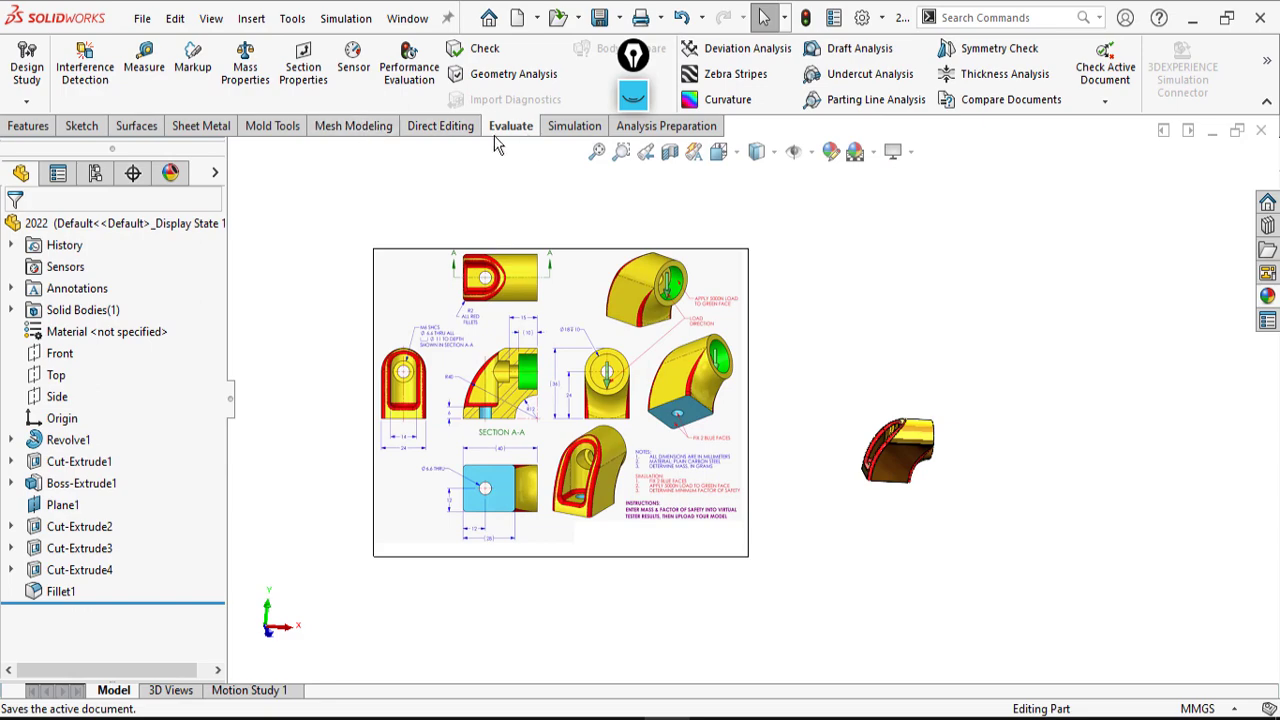
click(245, 68)
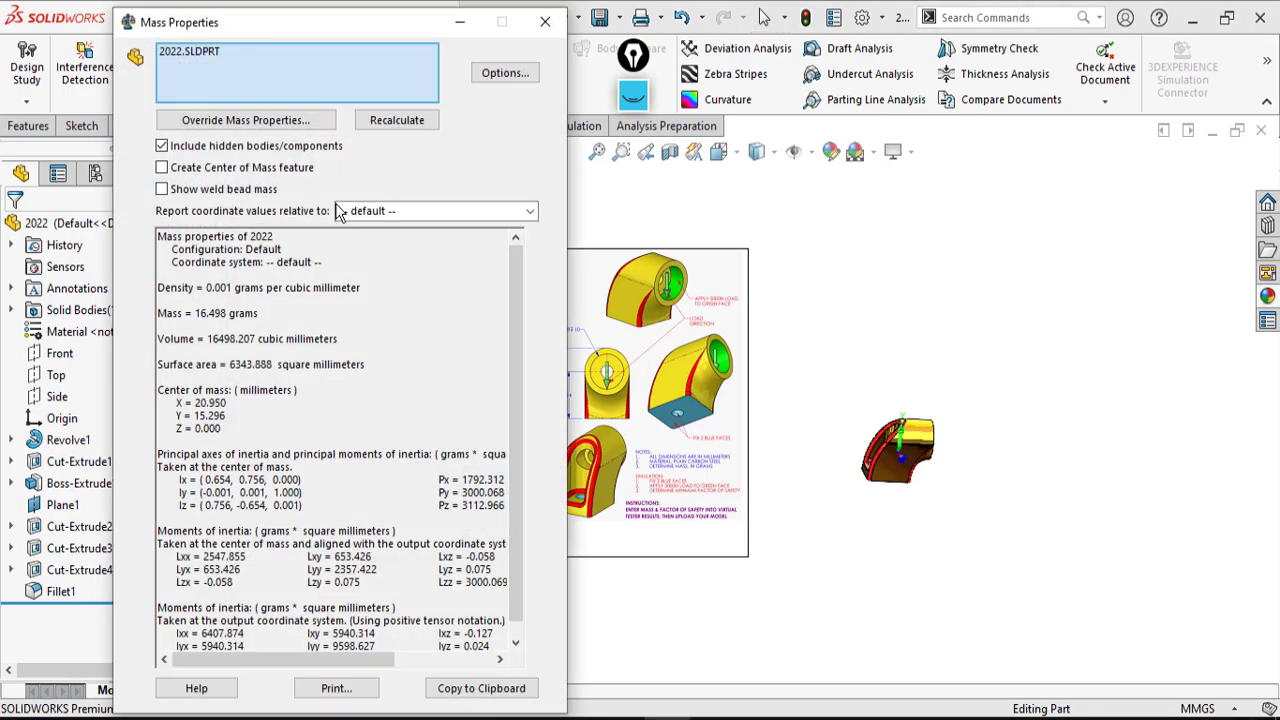
click(545, 21)
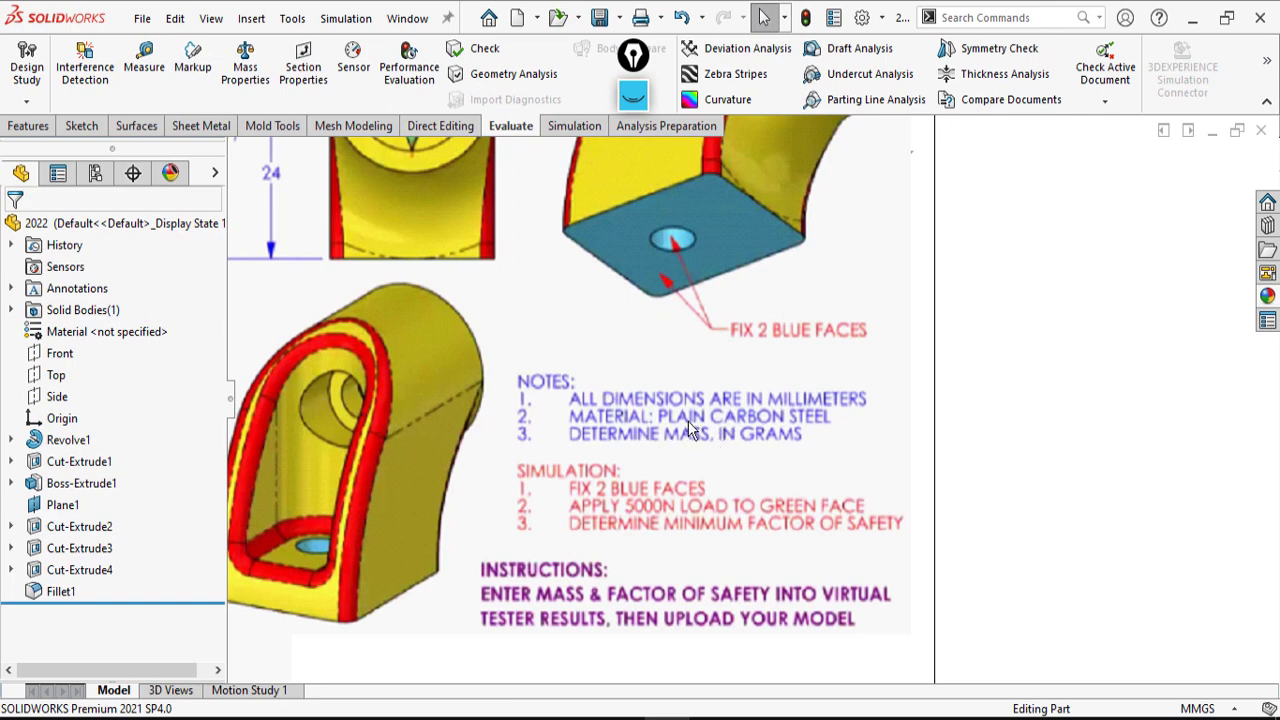
- Assign Plain Carbon Steel as the part's material and evaluate its mass
right_click(95, 333)
click(158, 342)
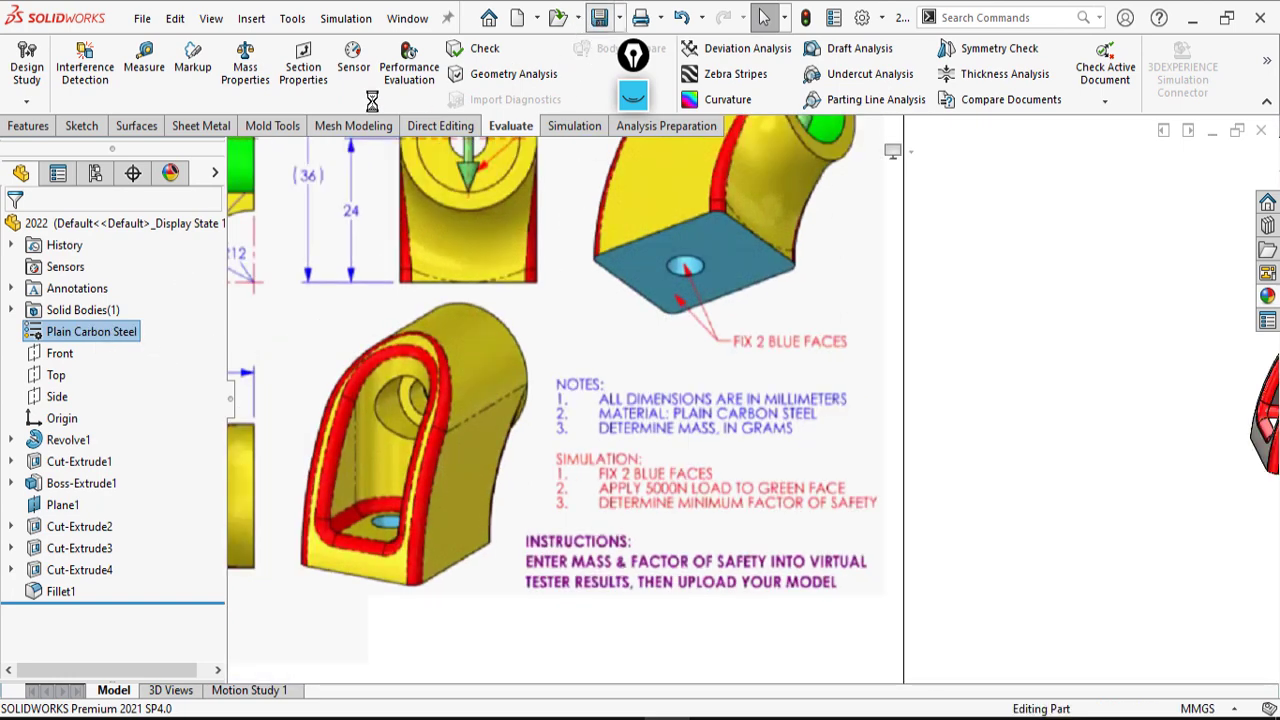
click(245, 68)
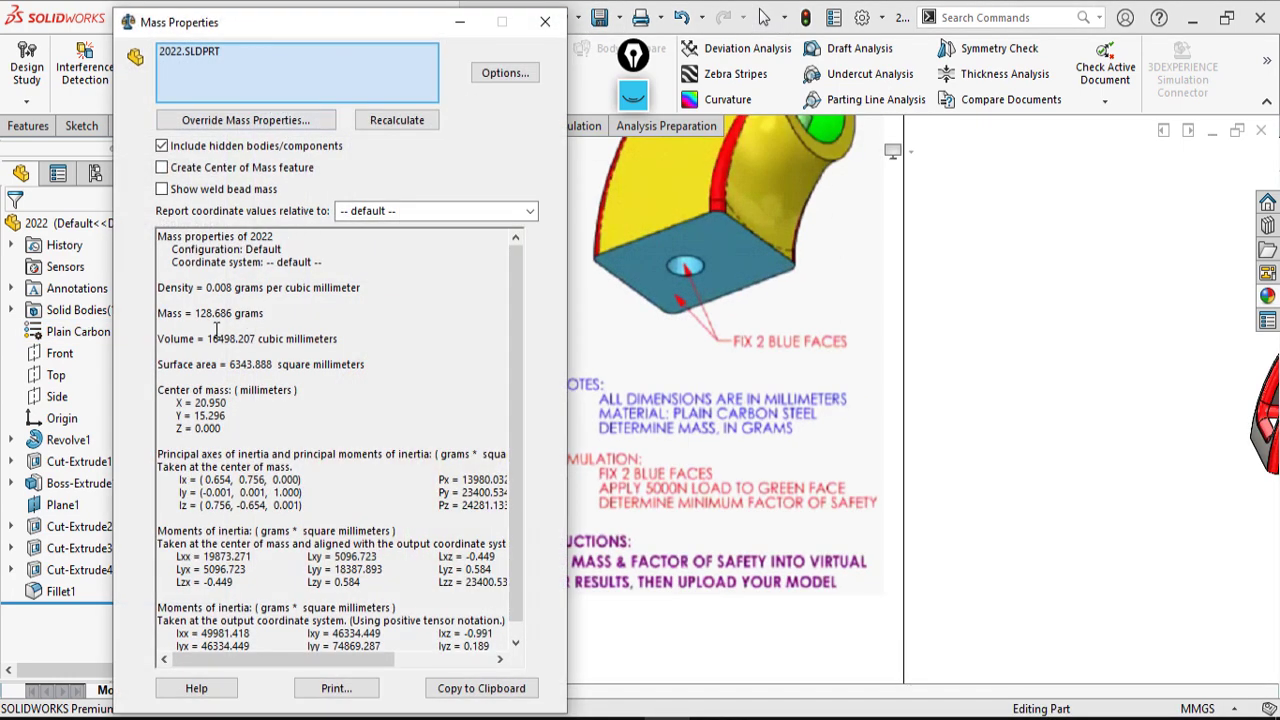
drag(243, 304, 258, 322)
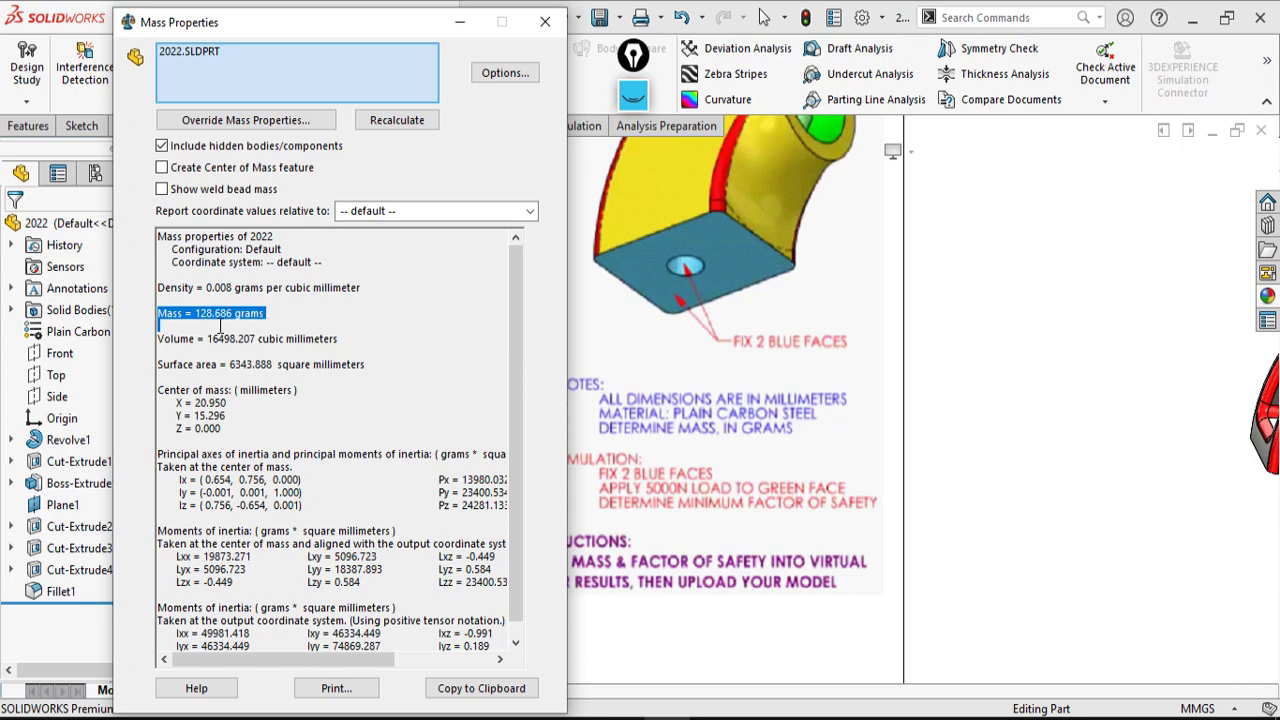
click(545, 21)
- Show the Metal appearances in the library and enlarge the area with their previews
scroll(870, 435, up, 8)
scroll(879, 430, down, 8)
middle_drag(897, 382, 865, 372)
scroll(978, 389, down, 3)
mouse_move(974, 383)
middle_down()
mouse_move(1000, 374)
mouse_move(985, 390)
middle_up()
scroll(1172, 345, down, 2)
click(1267, 296)
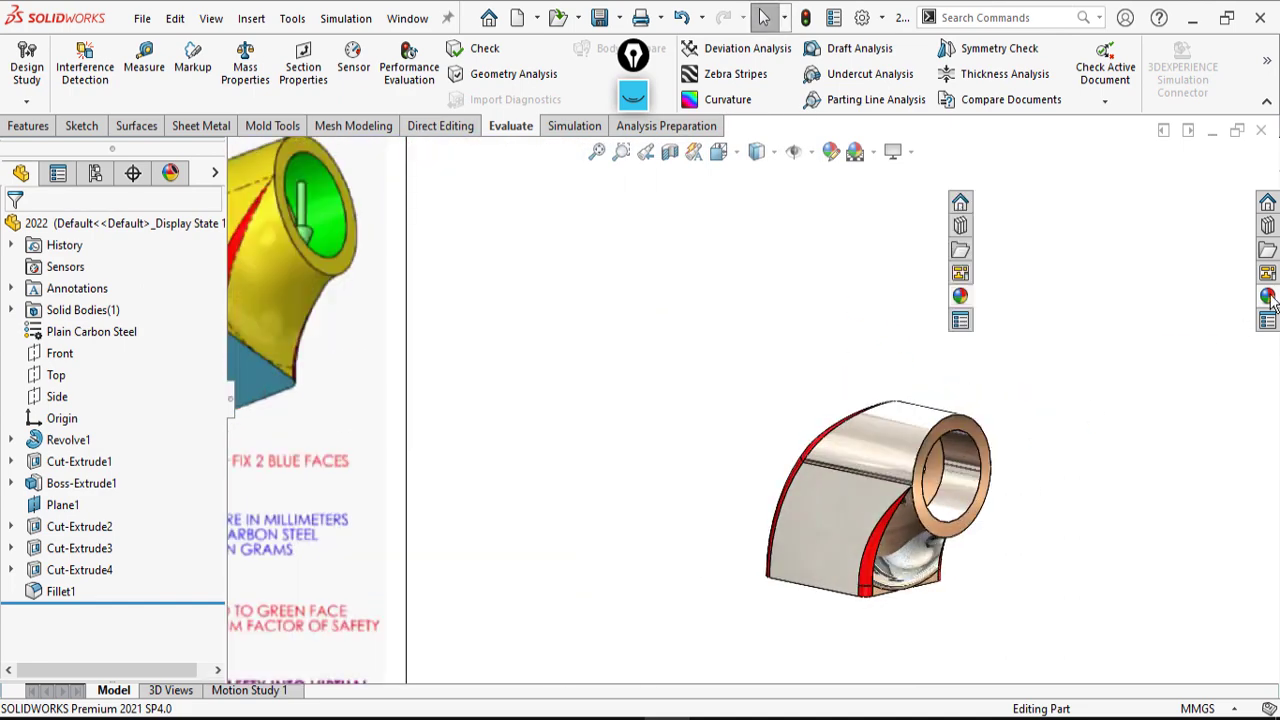
drag(1062, 220, 1072, 486)
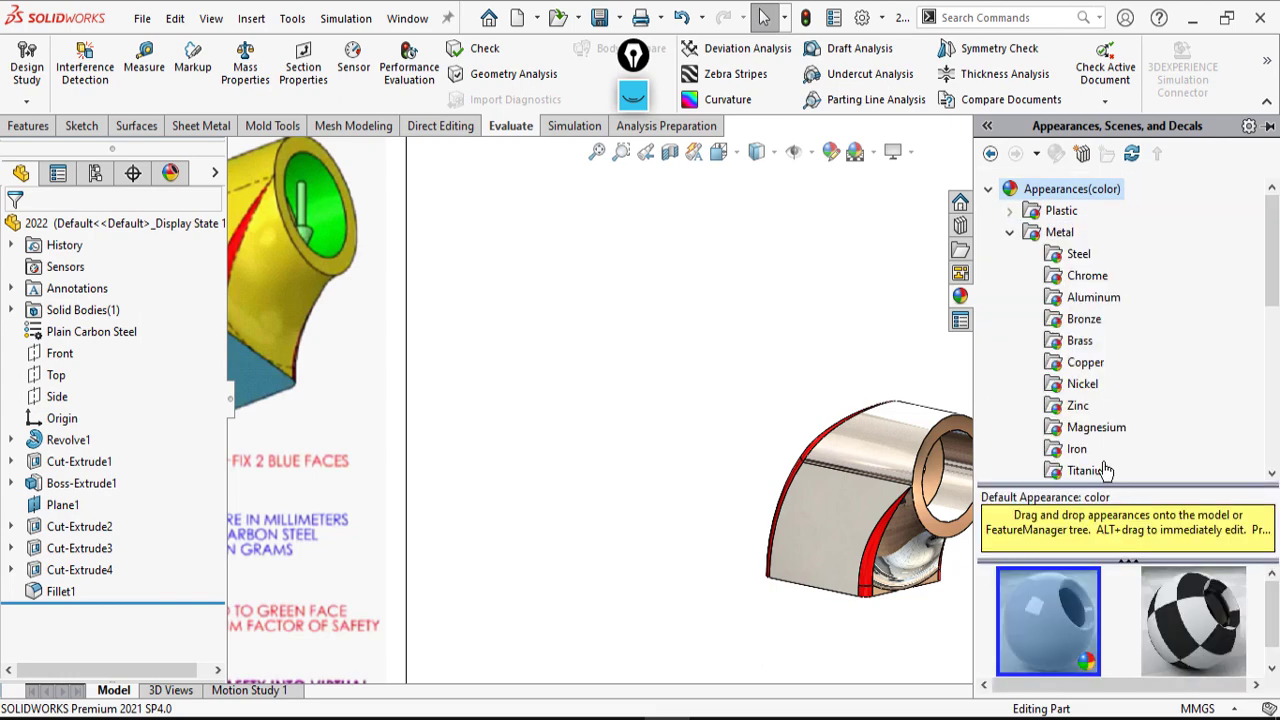
click(1059, 232)
drag(1098, 497, 1097, 238)
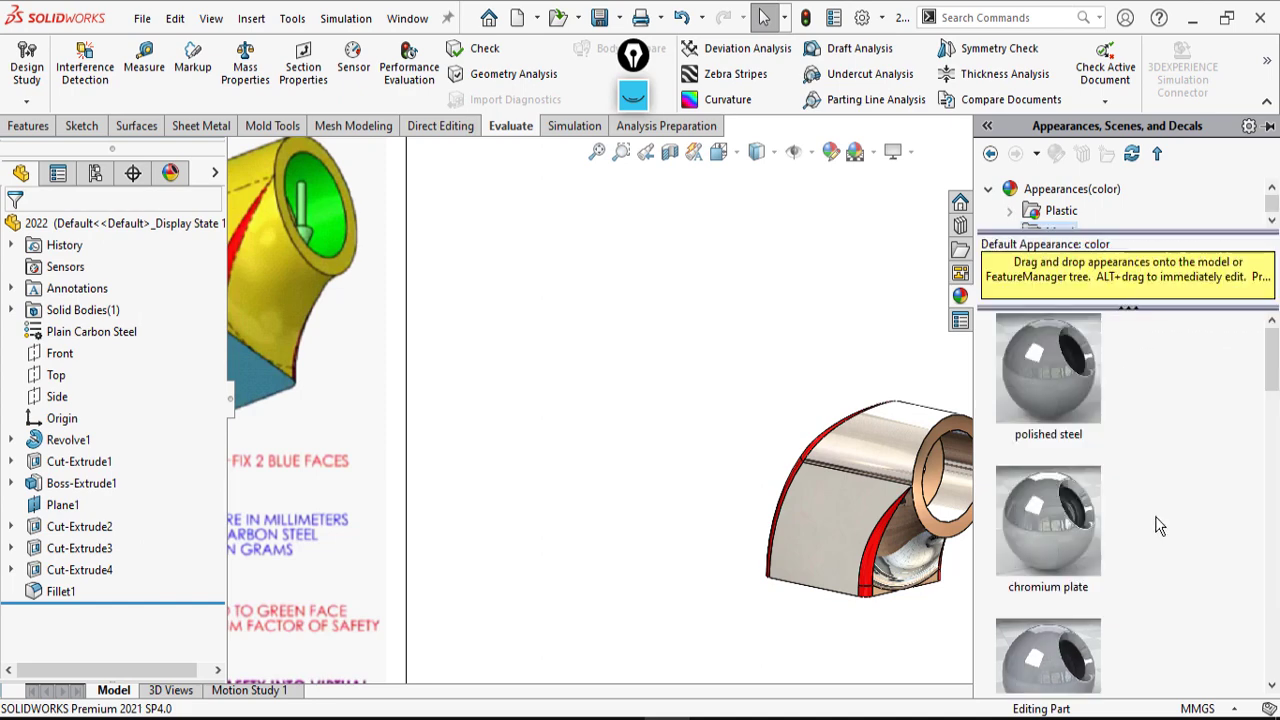
- Apply the polished brass appearance to the whole body
scroll(1145, 520, down, 5)
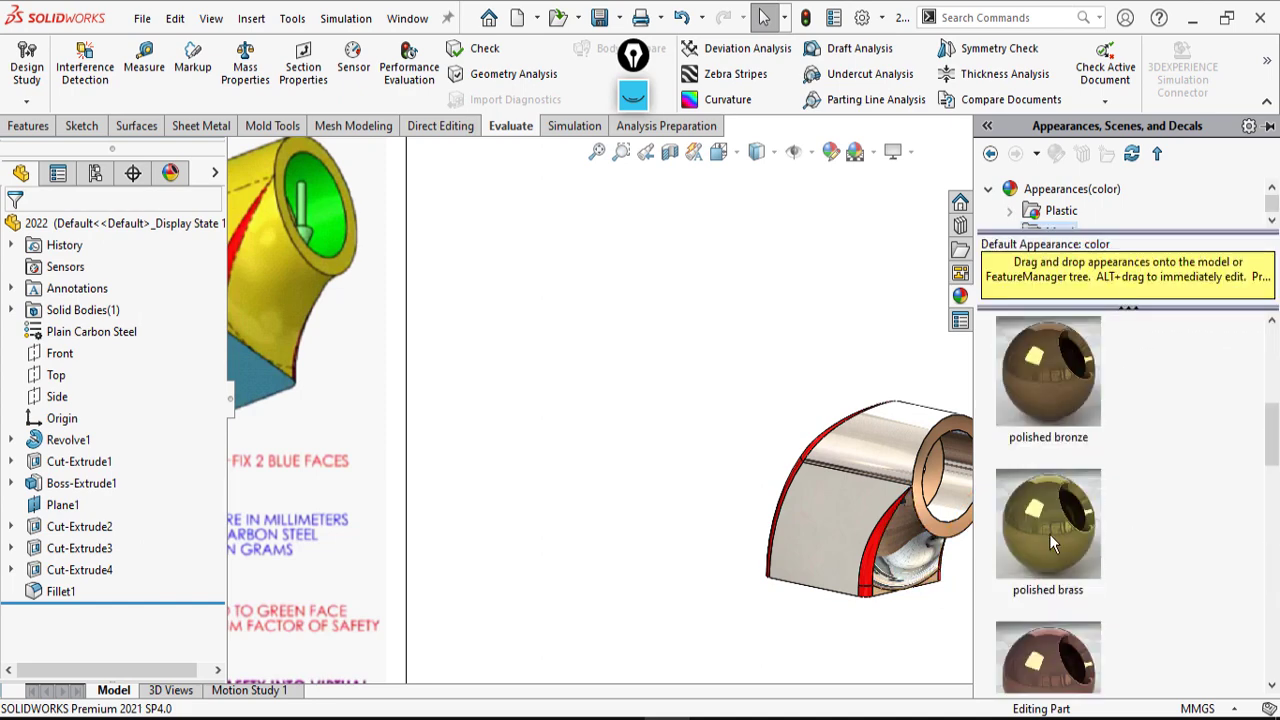
drag(1049, 534, 900, 436)
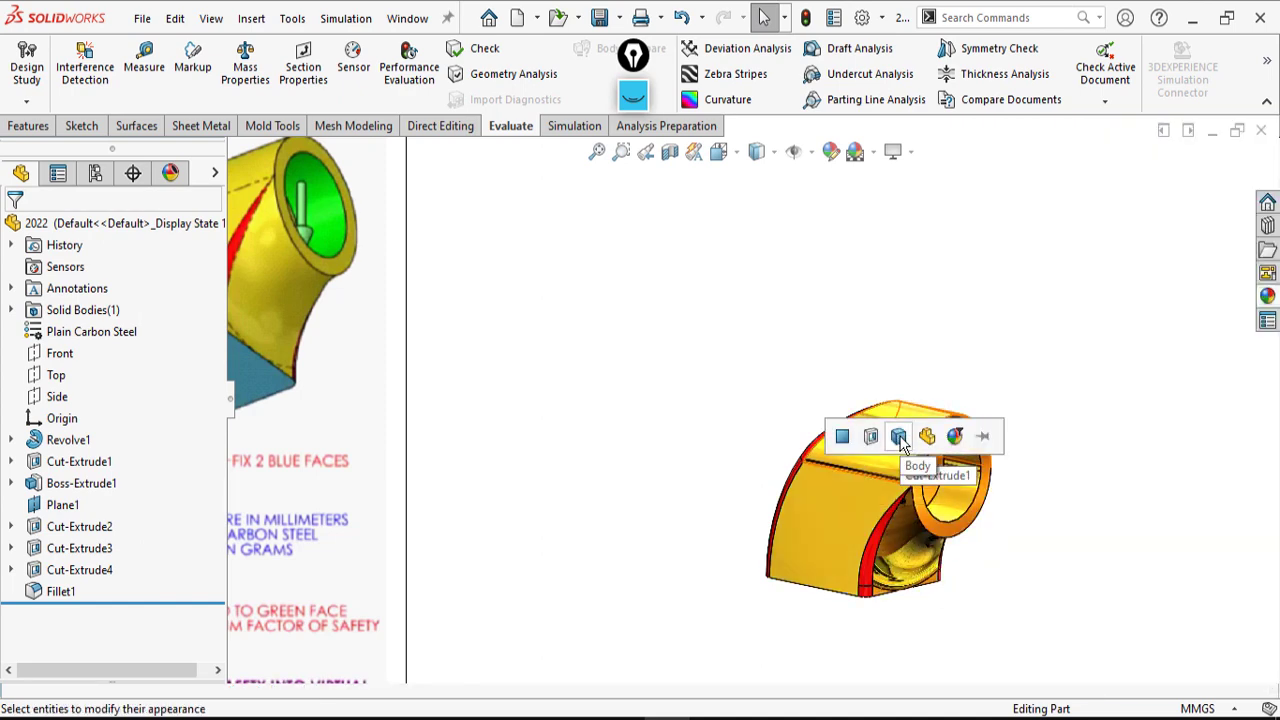
click(900, 436)
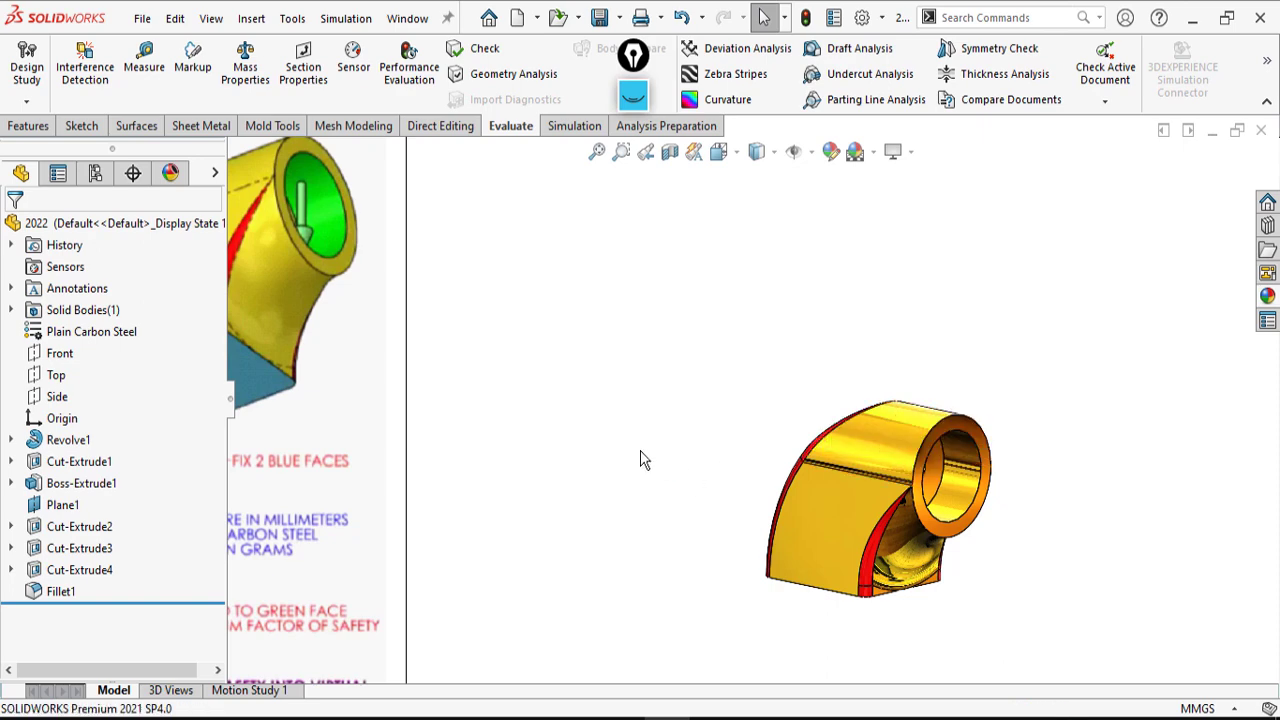
- Create a new Static simulation study for the part, keeping the default study name
middle_drag(640, 450, 820, 537)
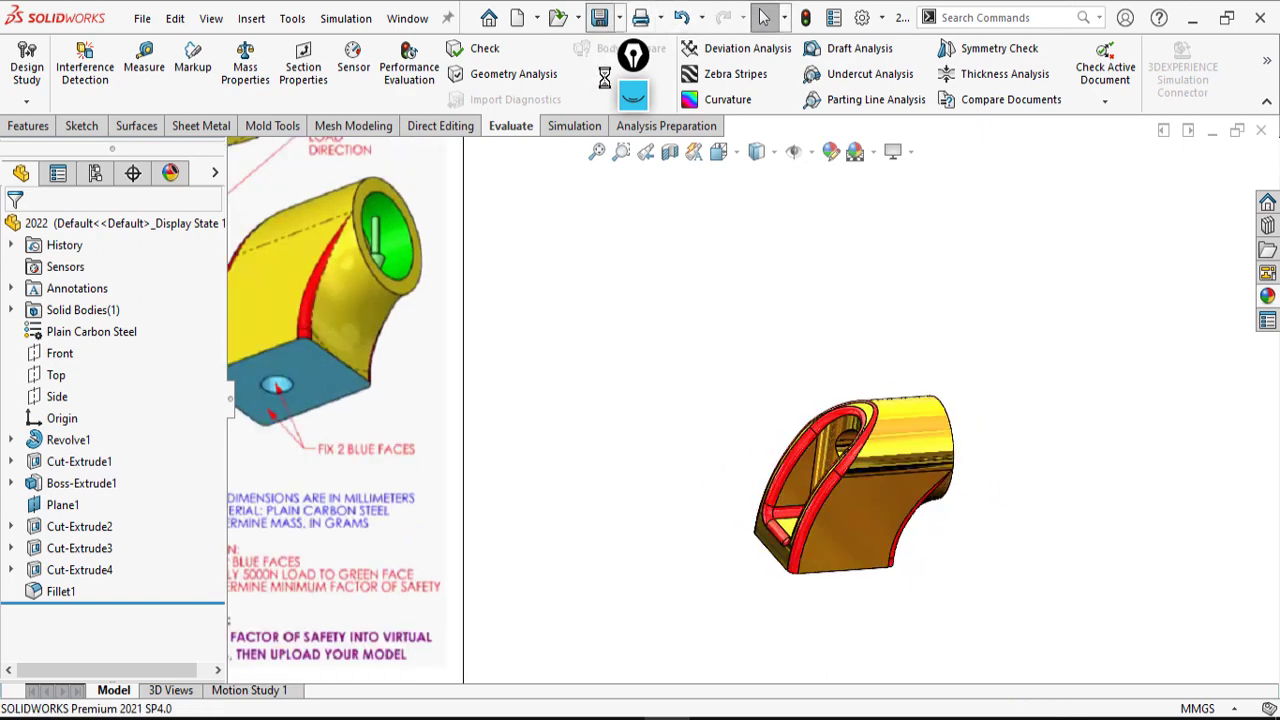
scroll(703, 424, up, 3)
scroll(622, 372, up, 5)
scroll(593, 368, down, 5)
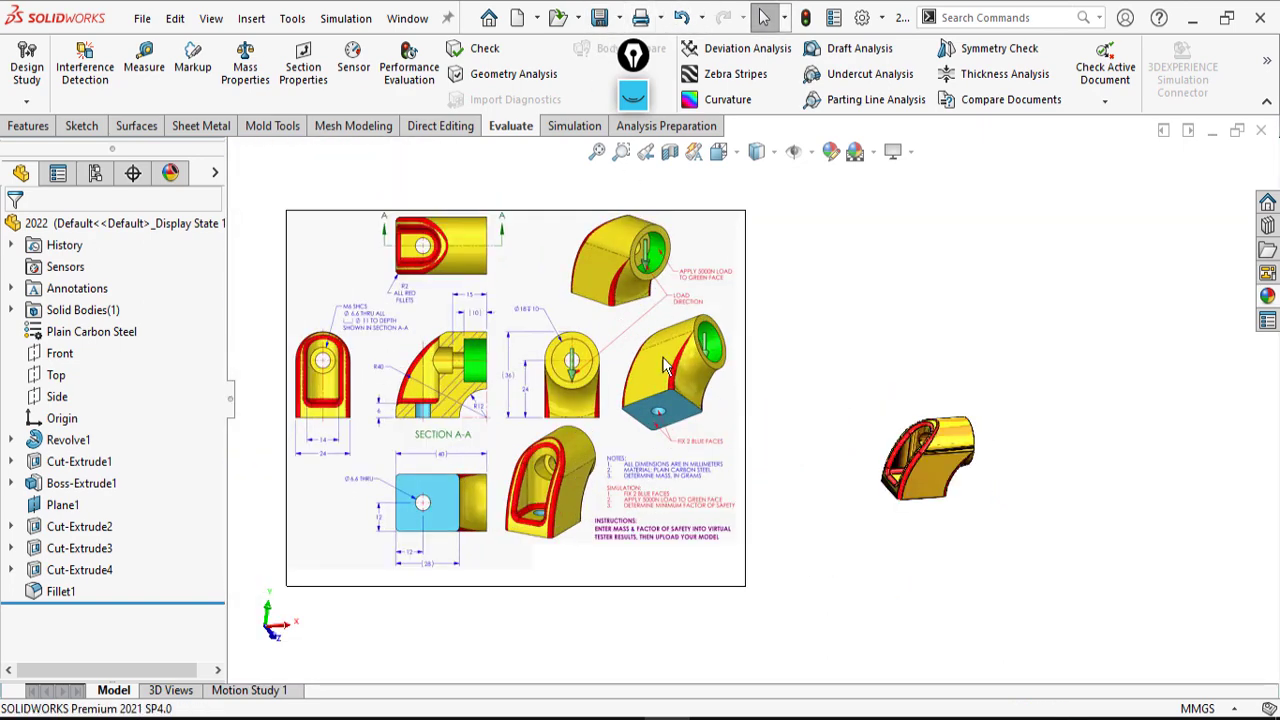
scroll(662, 358, down, 2)
scroll(693, 442, up, 1)
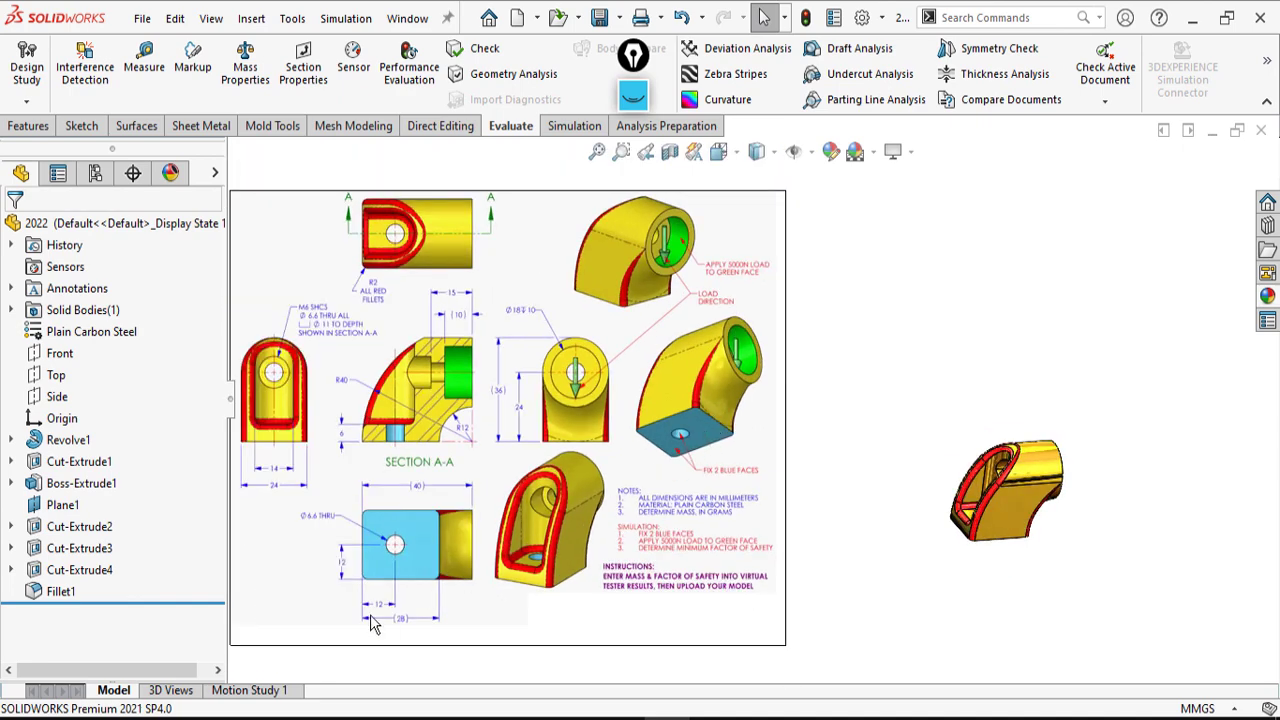
right_click(247, 692)
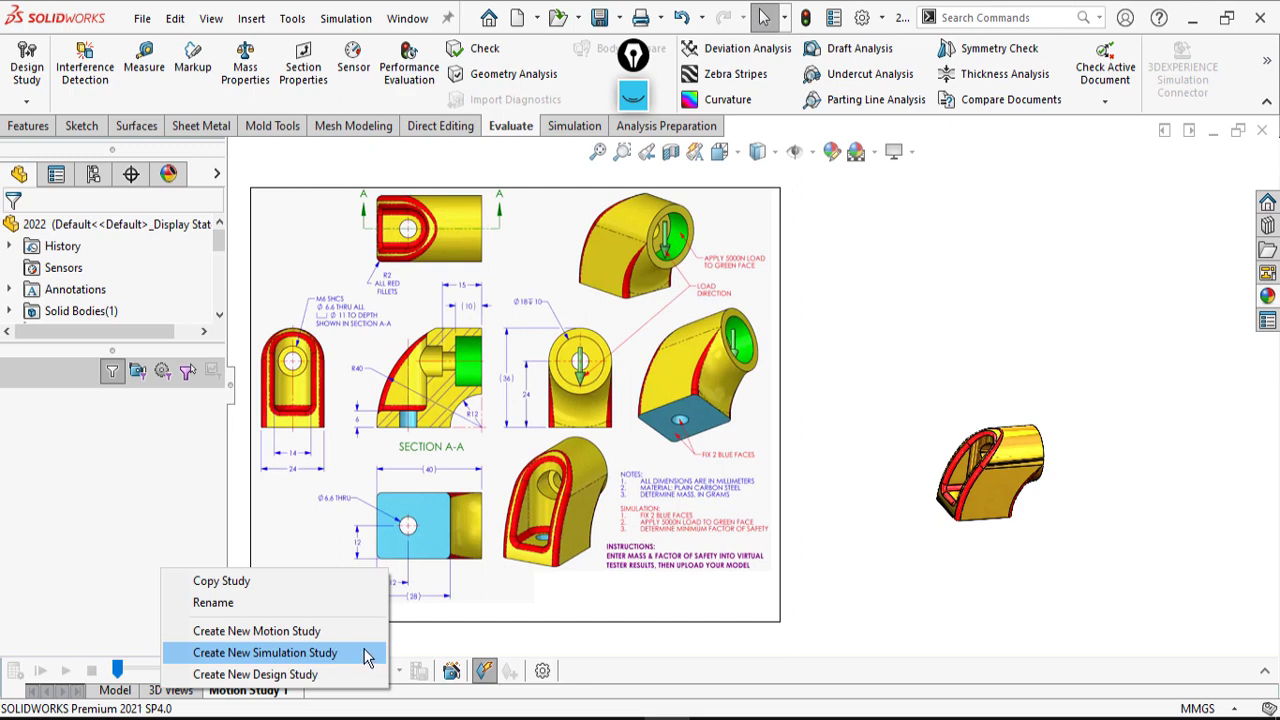
click(257, 653)
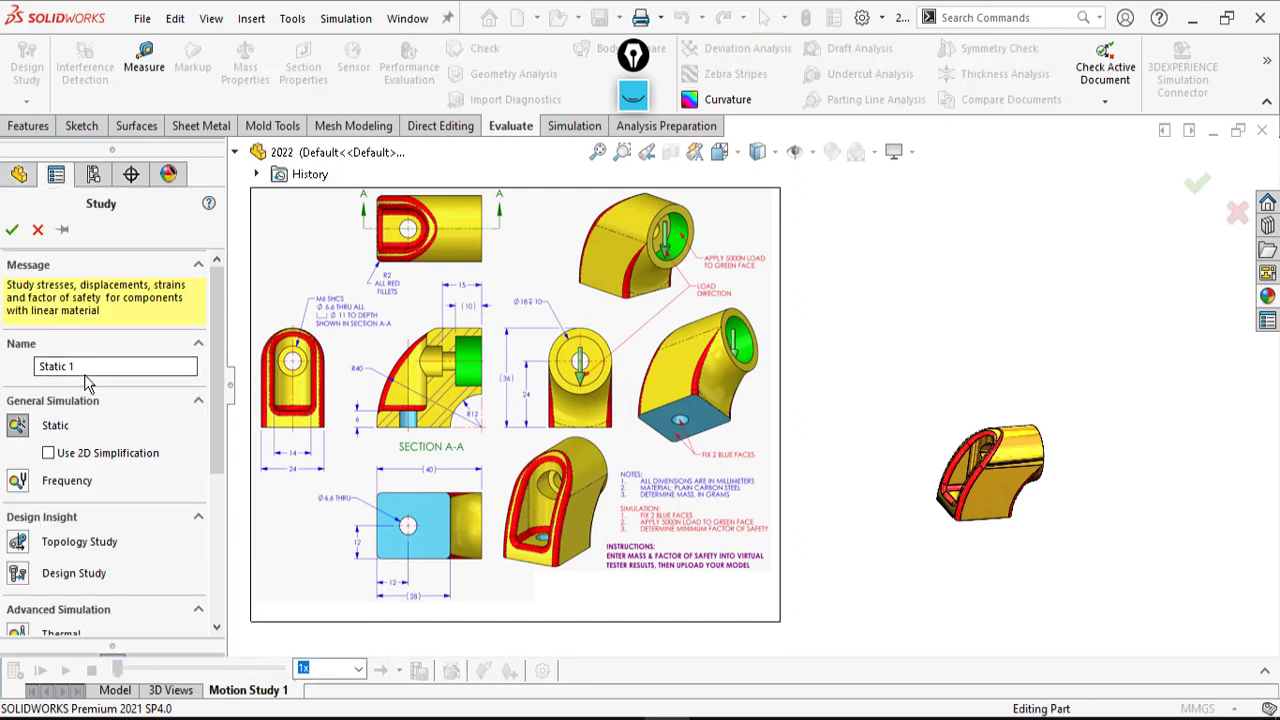
click(12, 229)
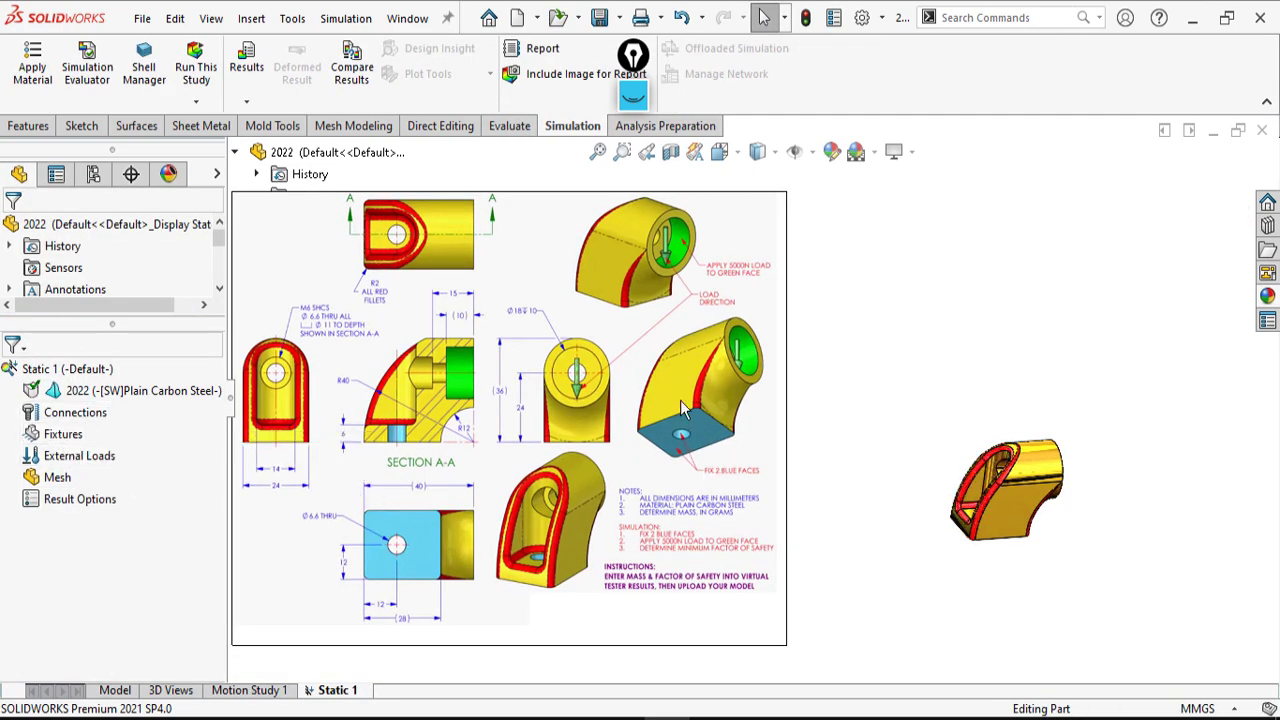
- Add a Fixed Geometry fixture to the part's flat bottom face and the inner face of its through hole
scroll(680, 400, down, 2)
scroll(743, 478, down, 2)
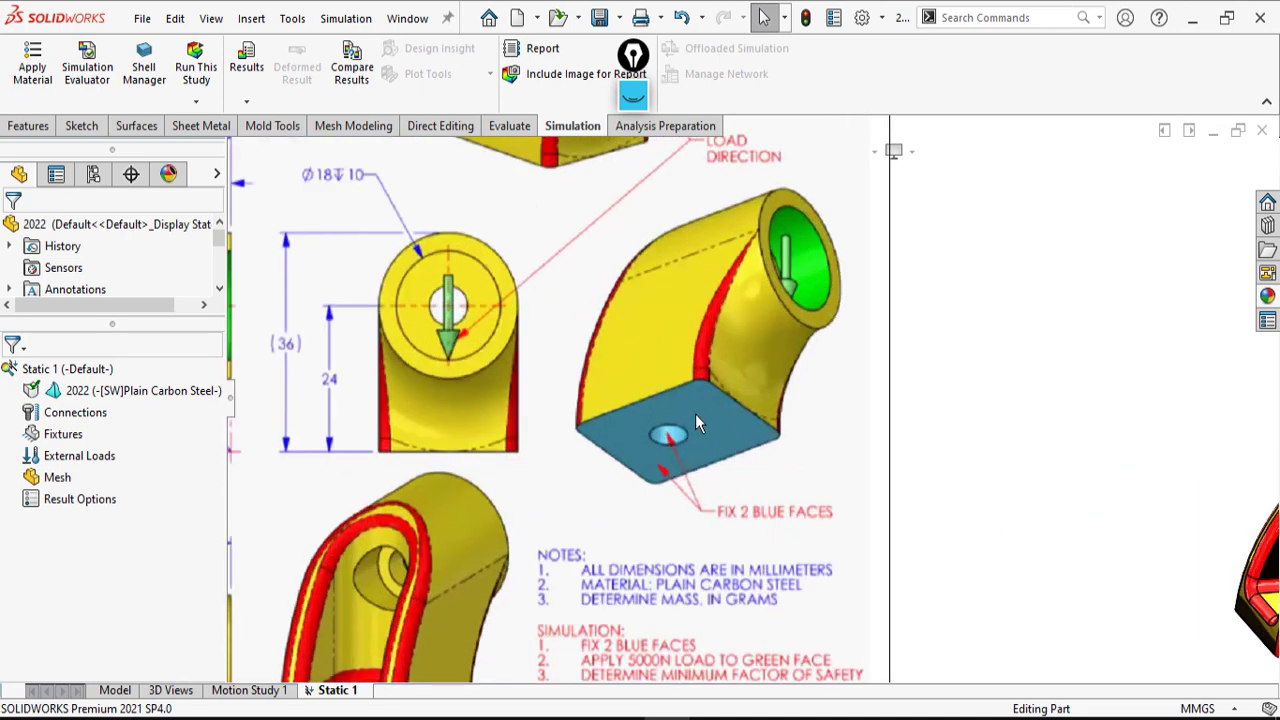
right_click(60, 434)
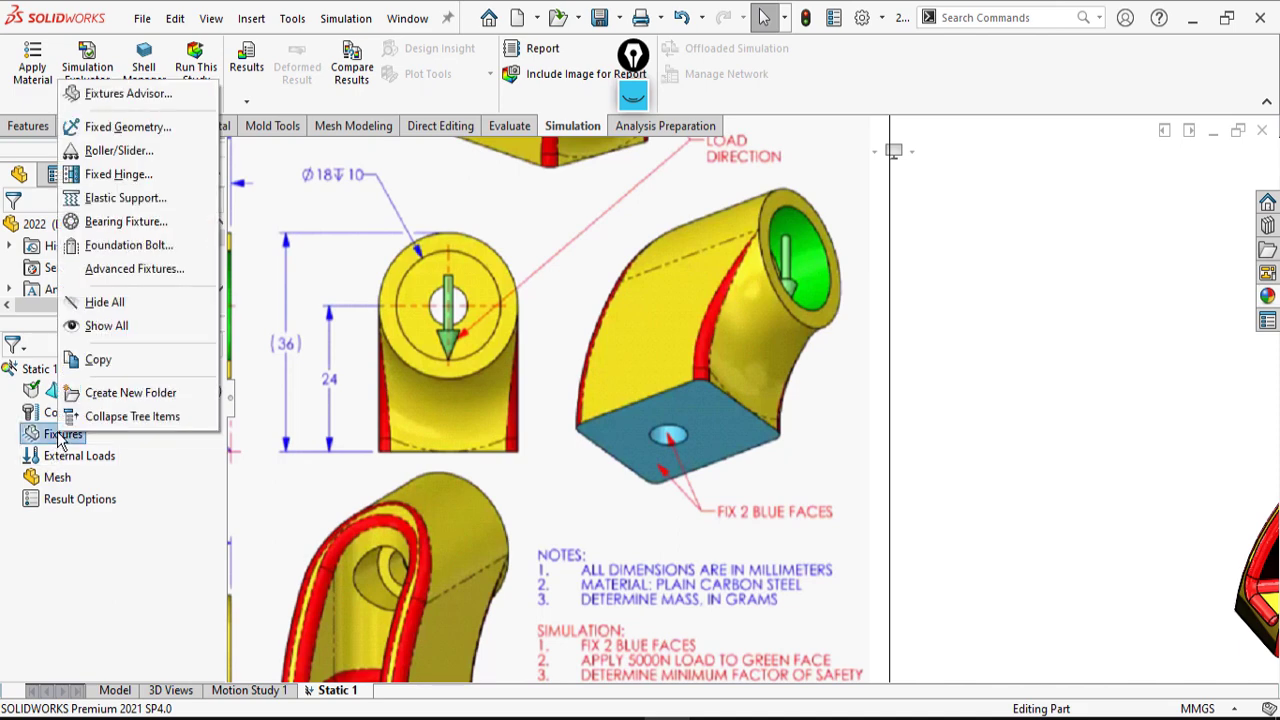
click(115, 130)
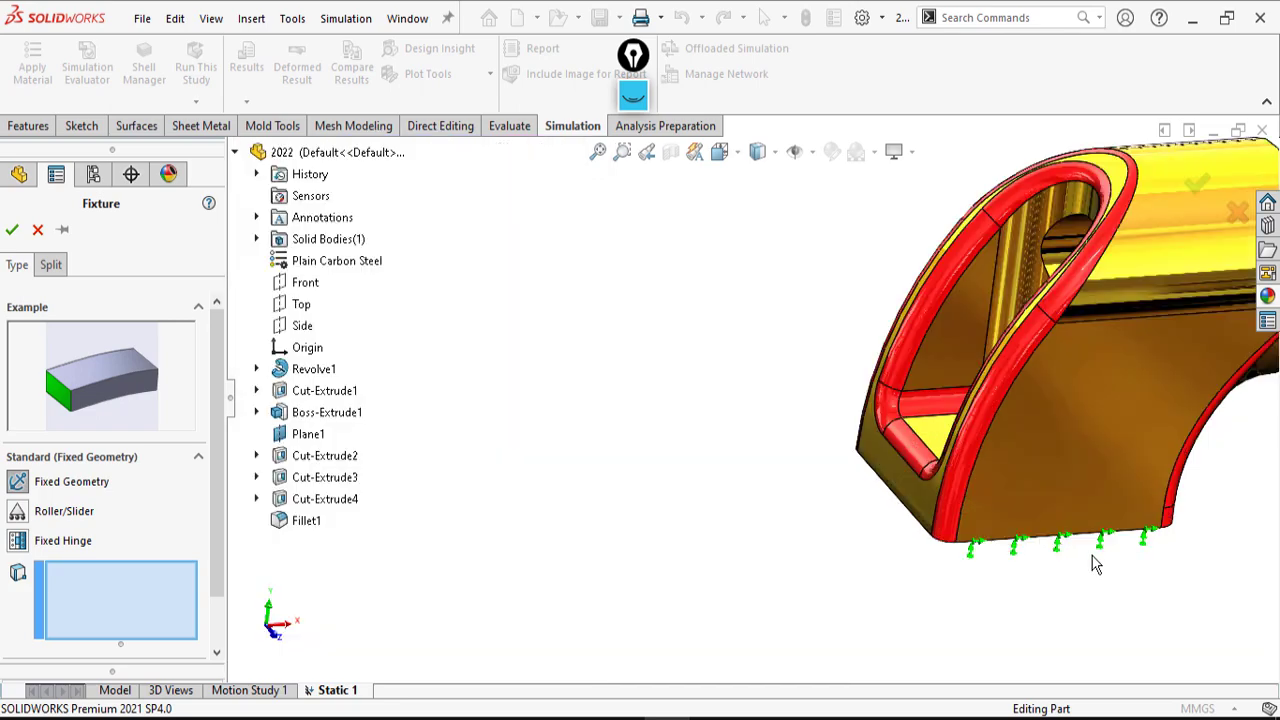
middle_drag(1030, 500, 985, 455)
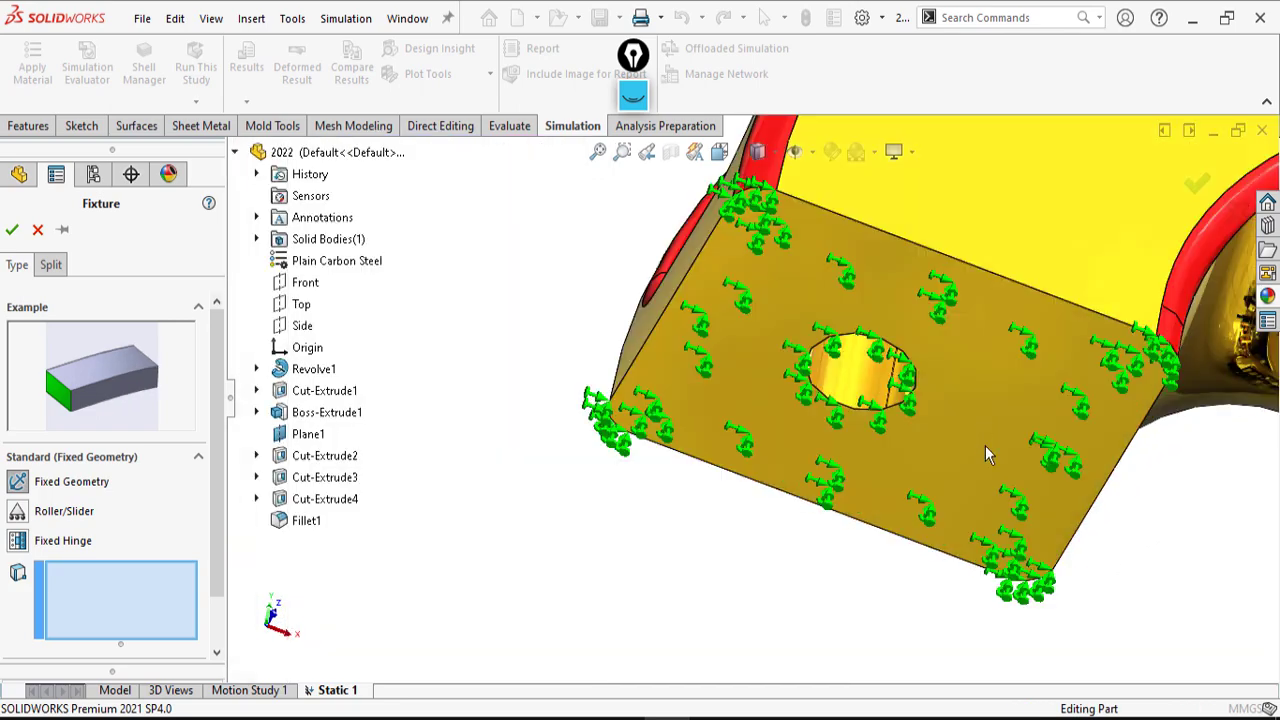
click(964, 411)
click(855, 372)
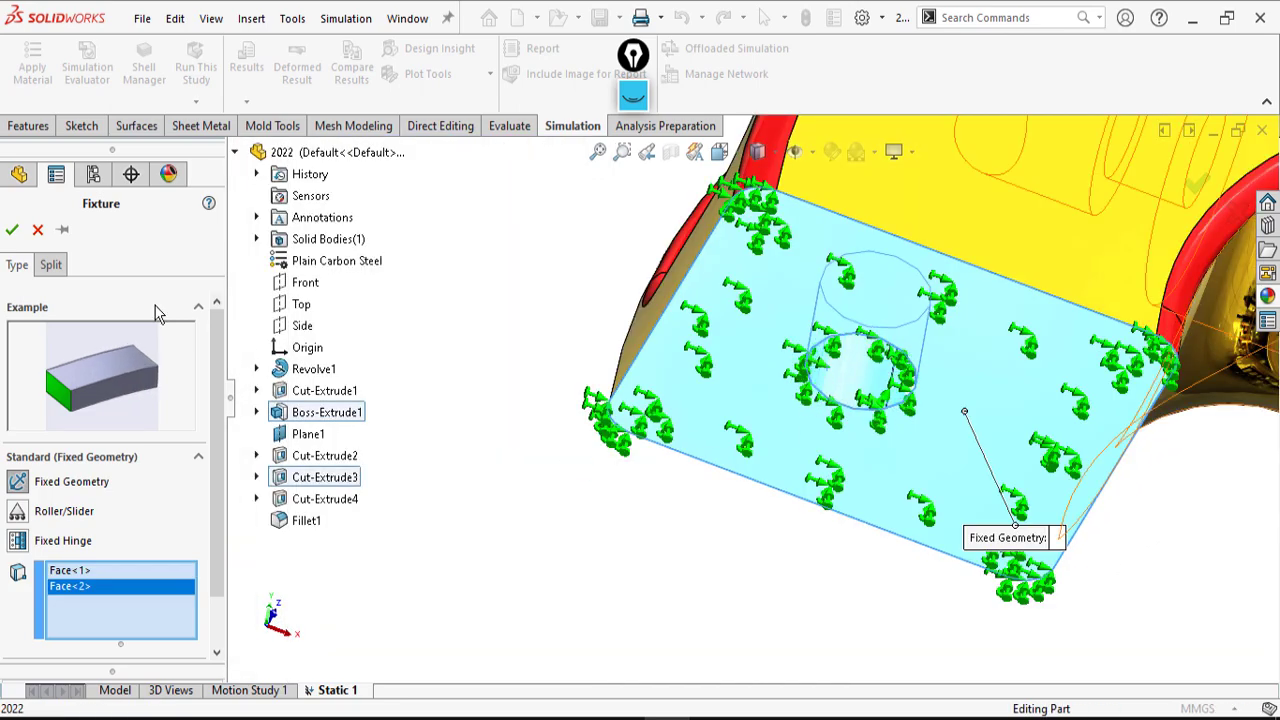
click(12, 231)
- Examine the reference drawing's callouts for the face and direction of the applied load
mouse_move(723, 480)
middle_down()
mouse_move(749, 486)
mouse_move(709, 520)
mouse_move(700, 575)
middle_up()
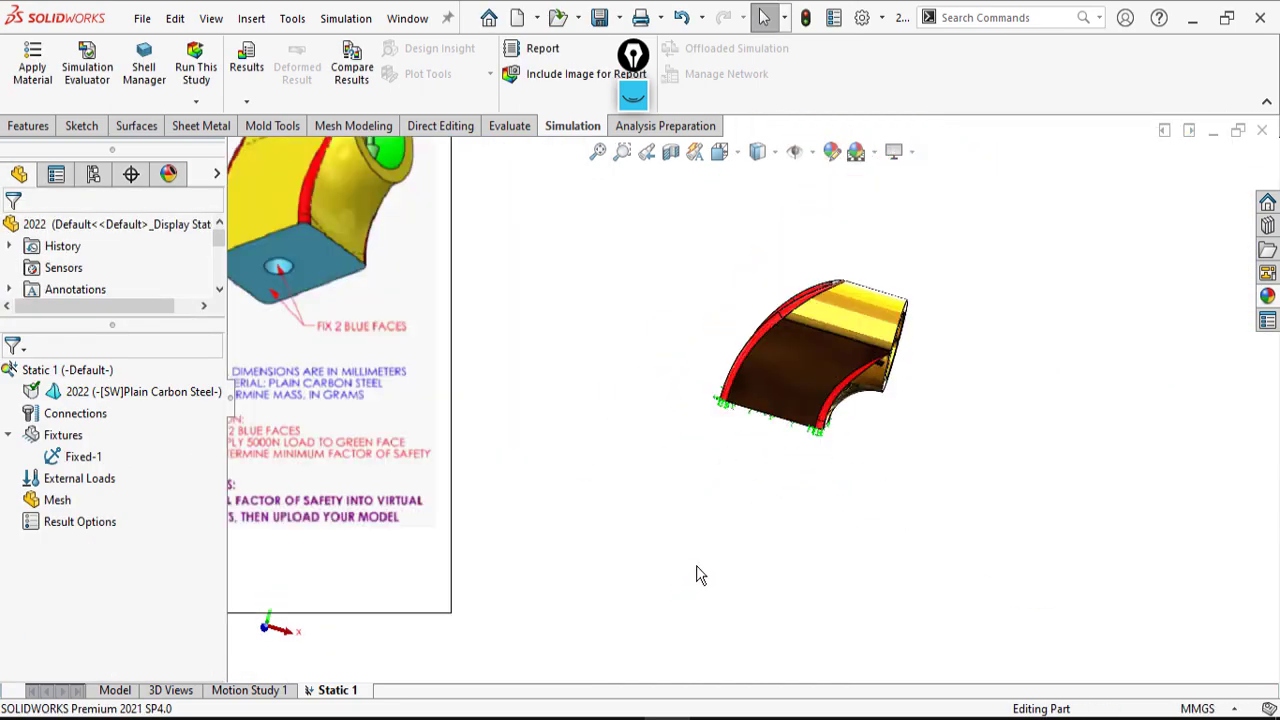
scroll(606, 330, up, 3)
scroll(512, 248, down, 2)
scroll(550, 262, up, 4)
scroll(626, 264, down, 4)
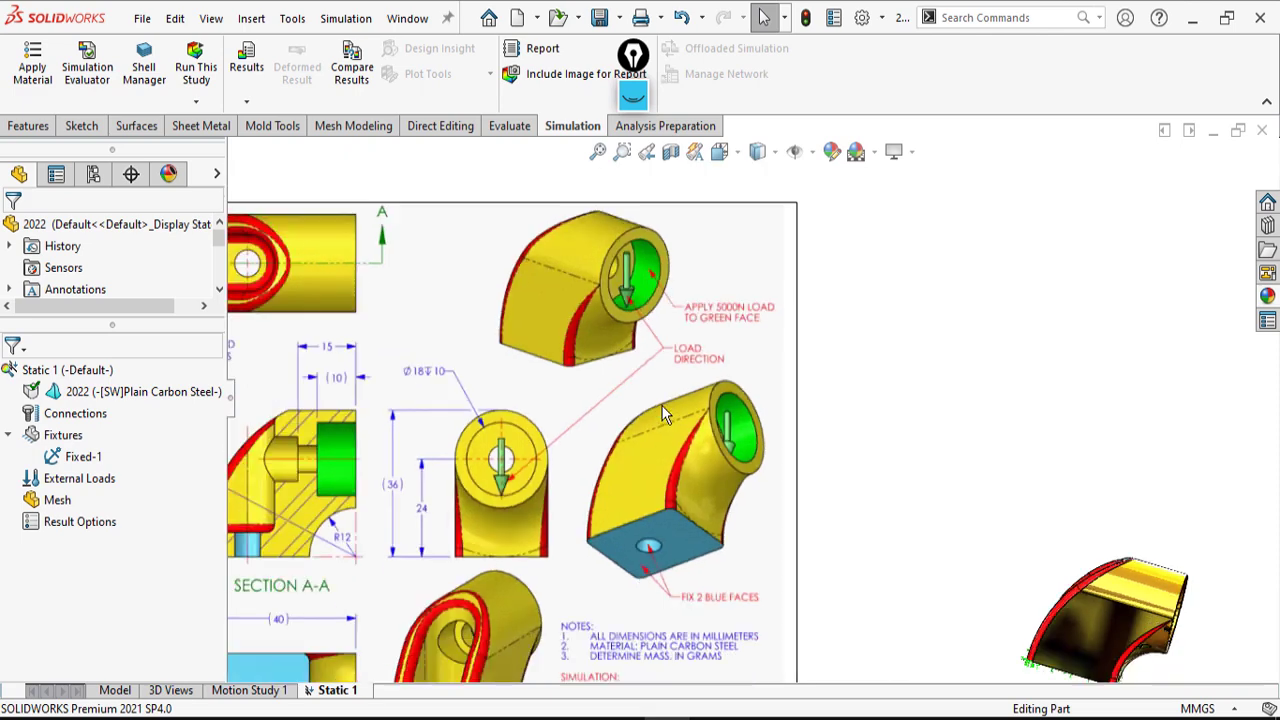
- Start a force load in the static study and select the inner cylindrical face of the 18 mm bore as the loaded face
right_click(60, 482)
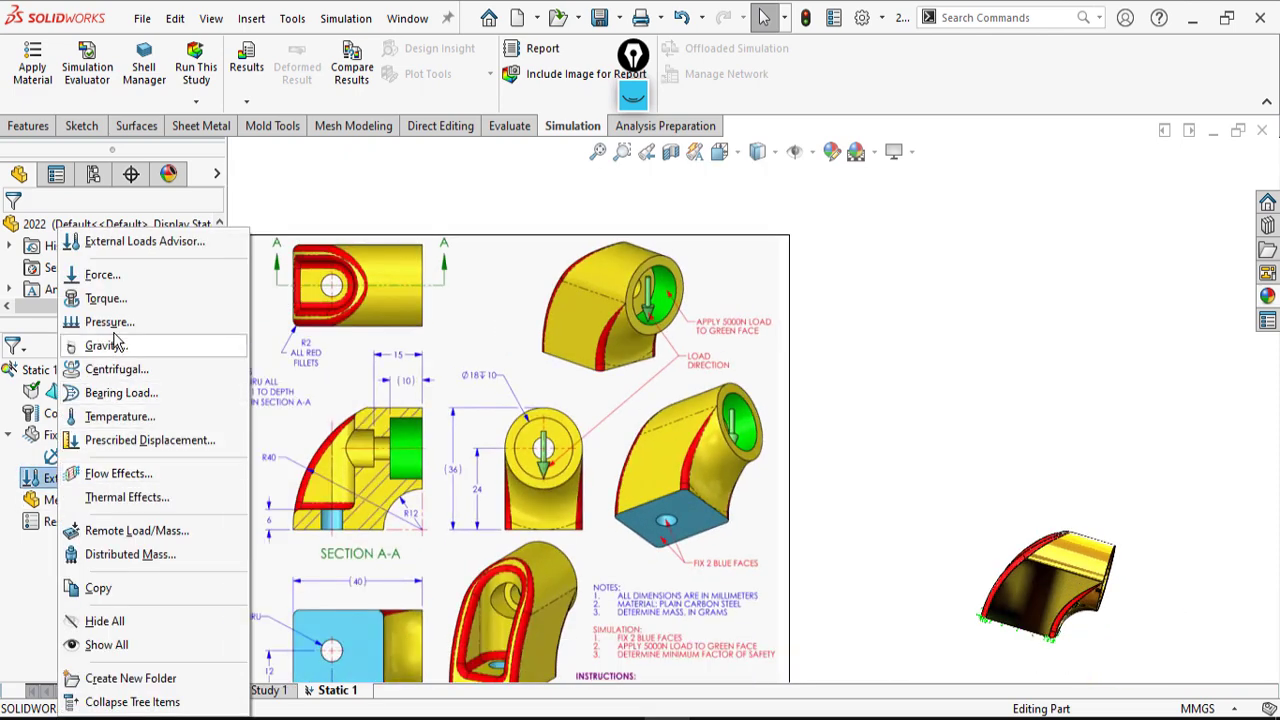
click(104, 276)
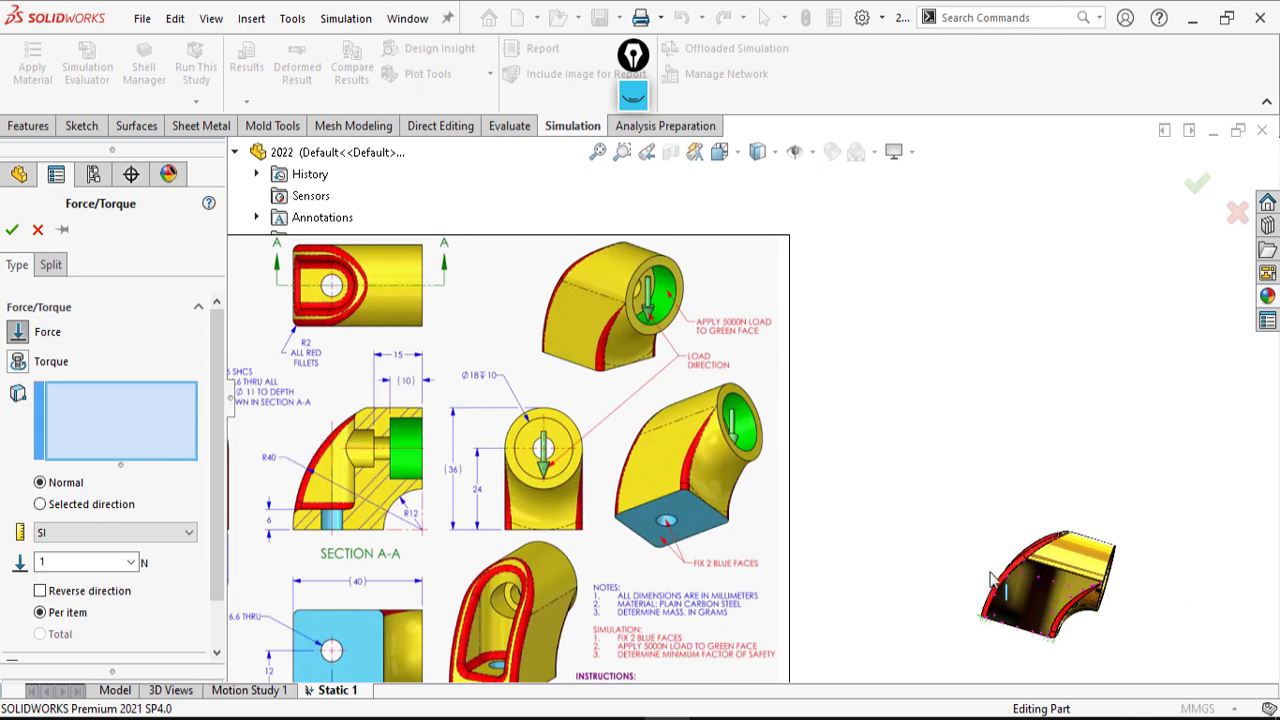
middle_drag(1272, 558, 1063, 571)
scroll(1063, 571, down, 6)
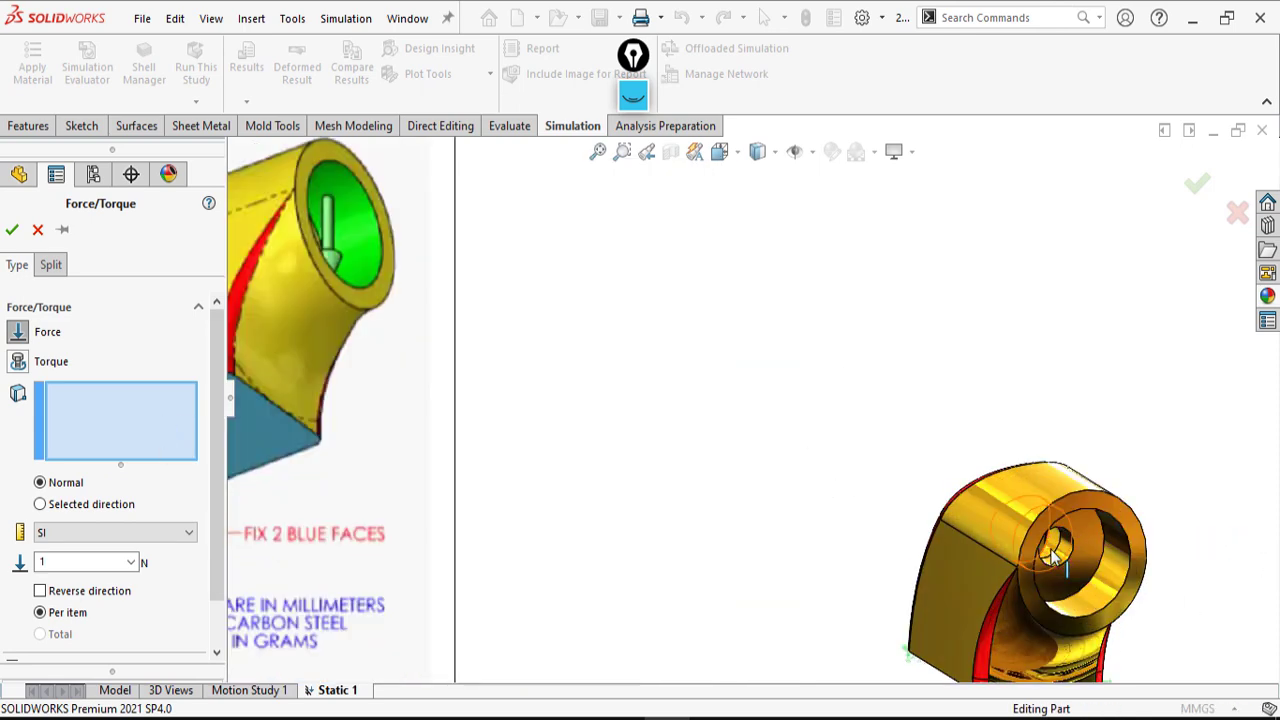
click(1175, 577)
click(1172, 584)
scroll(1108, 523, up, 6)
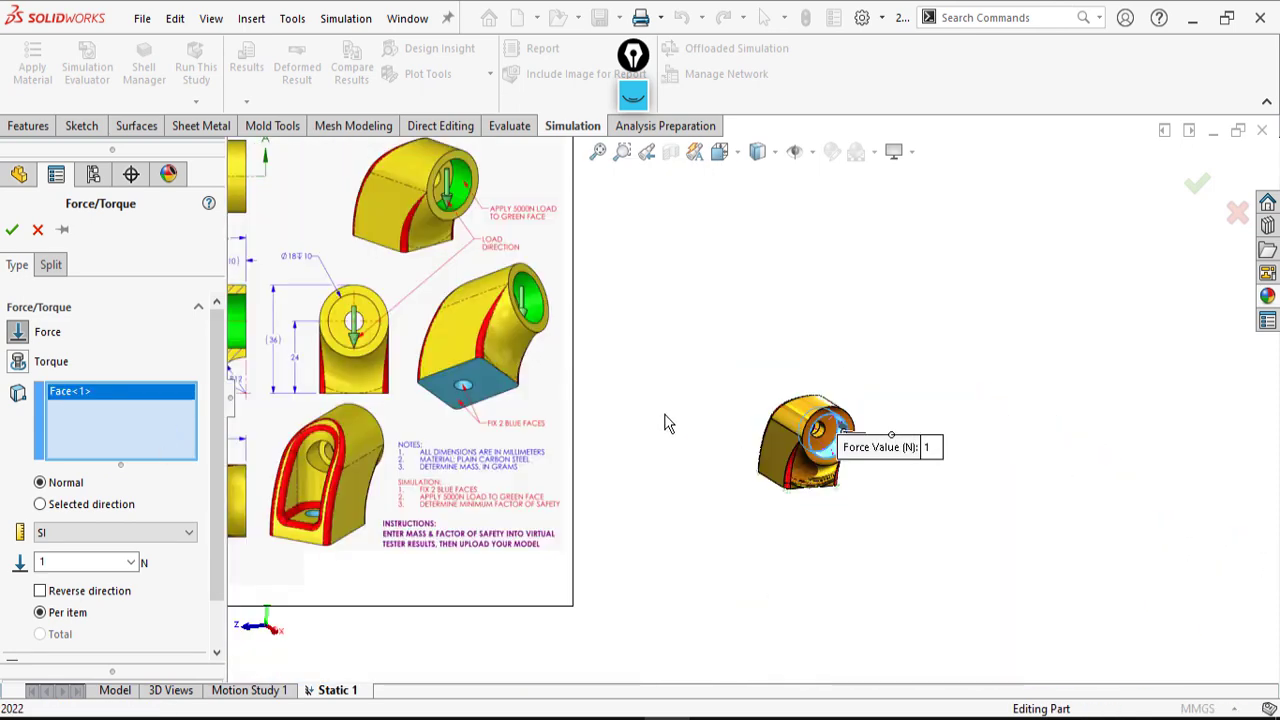
- Try a force value of 5000 N in the normal direction on the selected bore face
scroll(594, 278, down, 4)
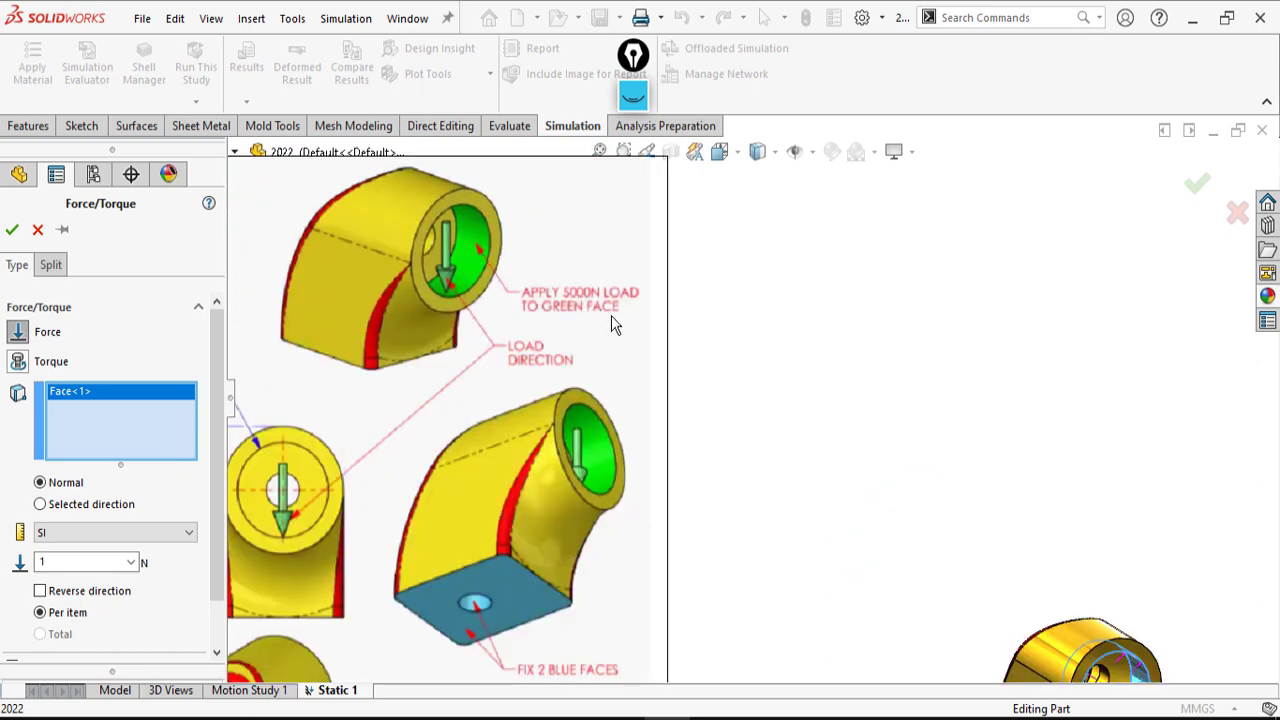
scroll(789, 474, up, 3)
scroll(852, 576, down, 1)
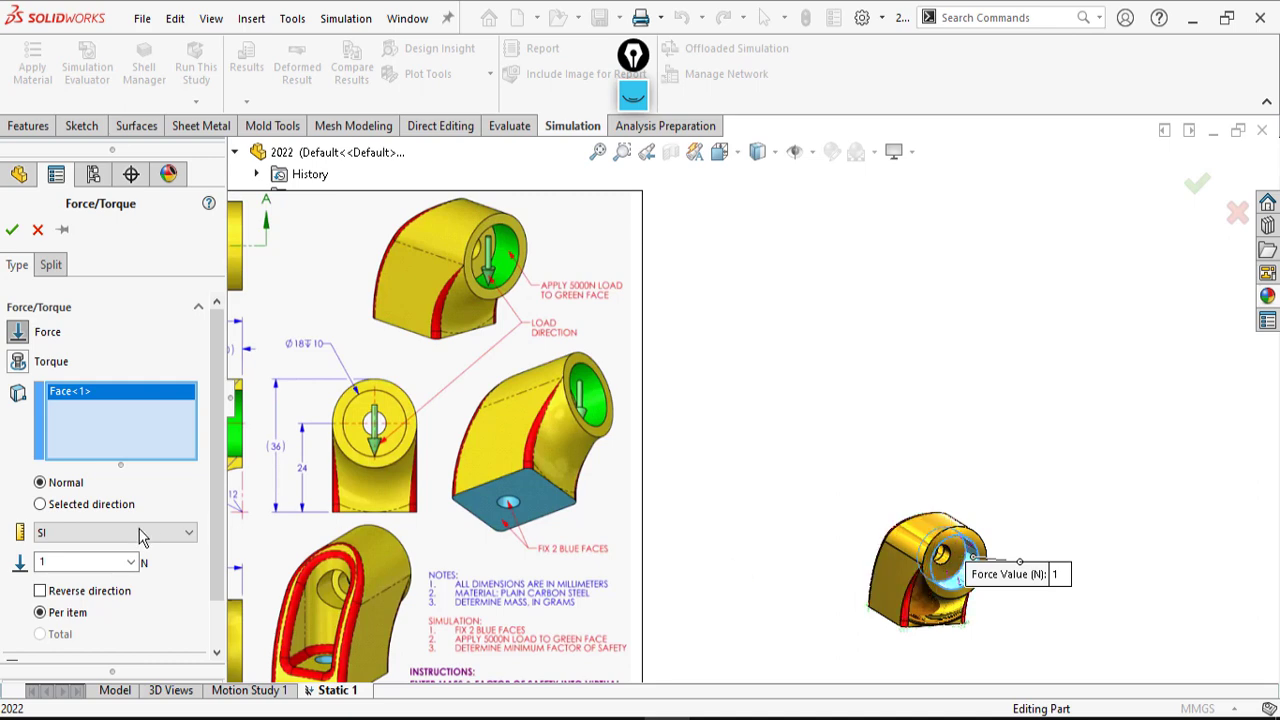
click(114, 561)
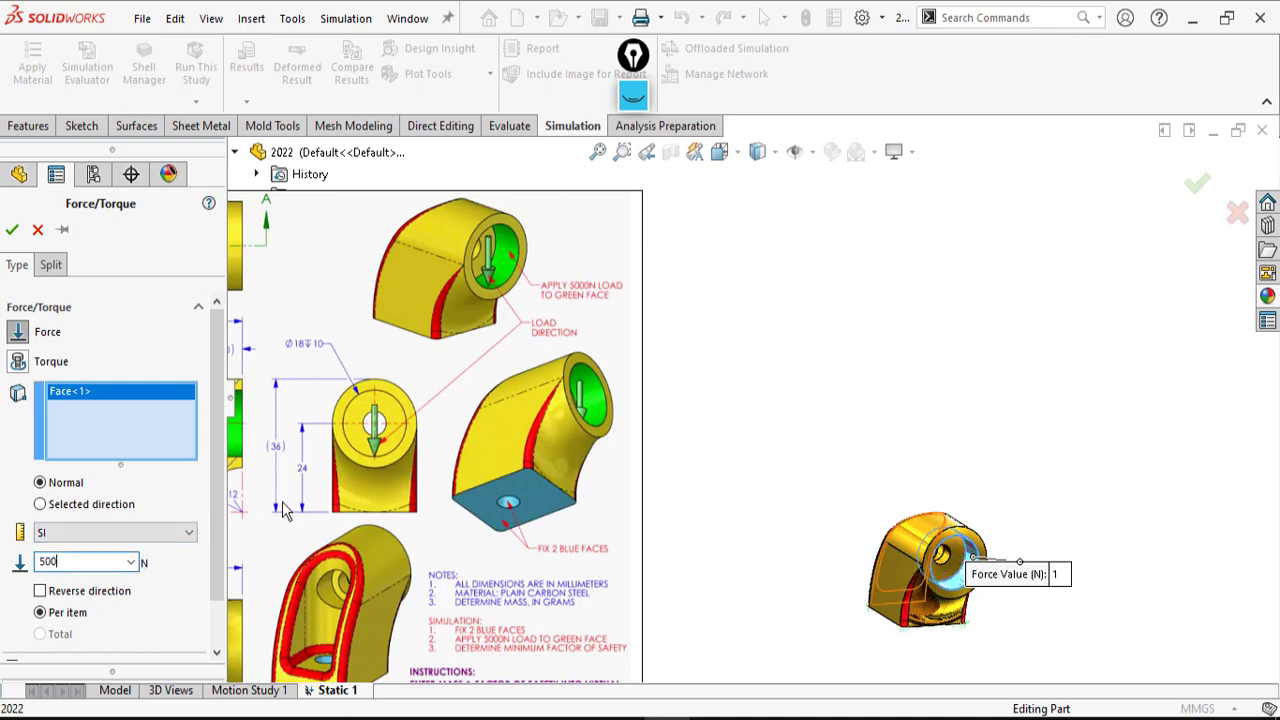
scroll(724, 436, up, 2)
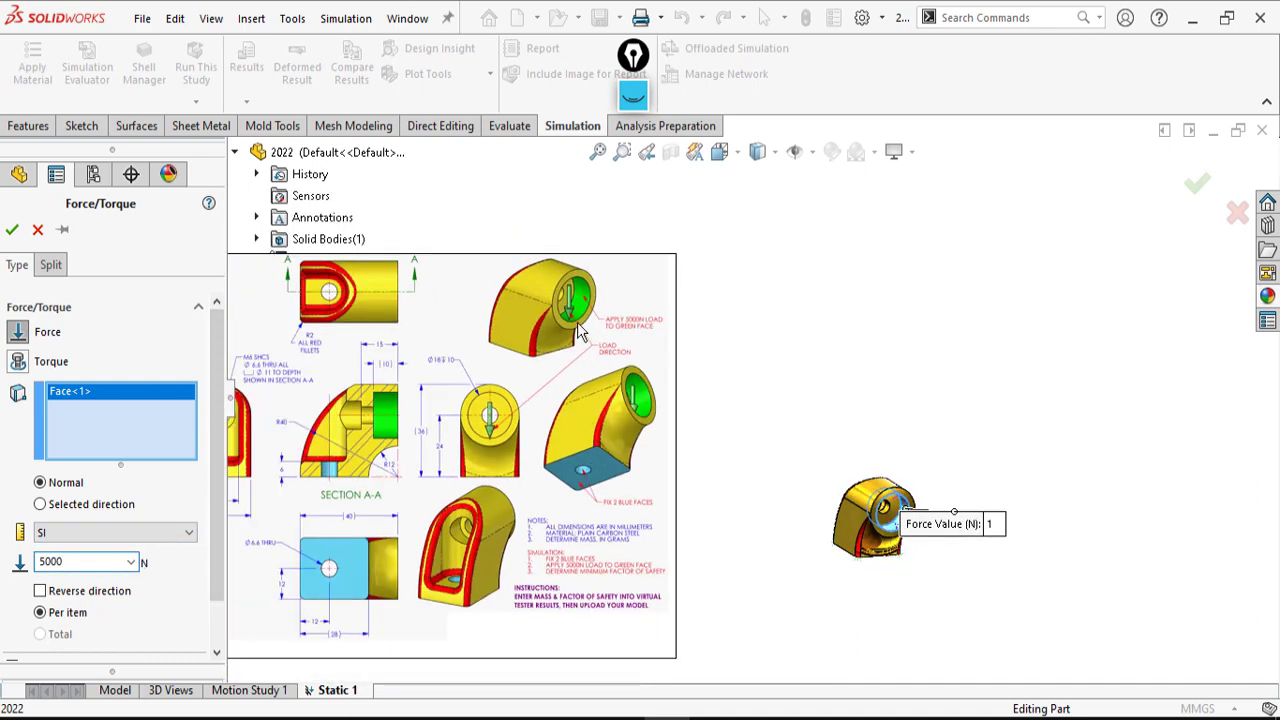
- Switch the force to a selected direction and use the Top plane as its direction reference
click(70, 508)
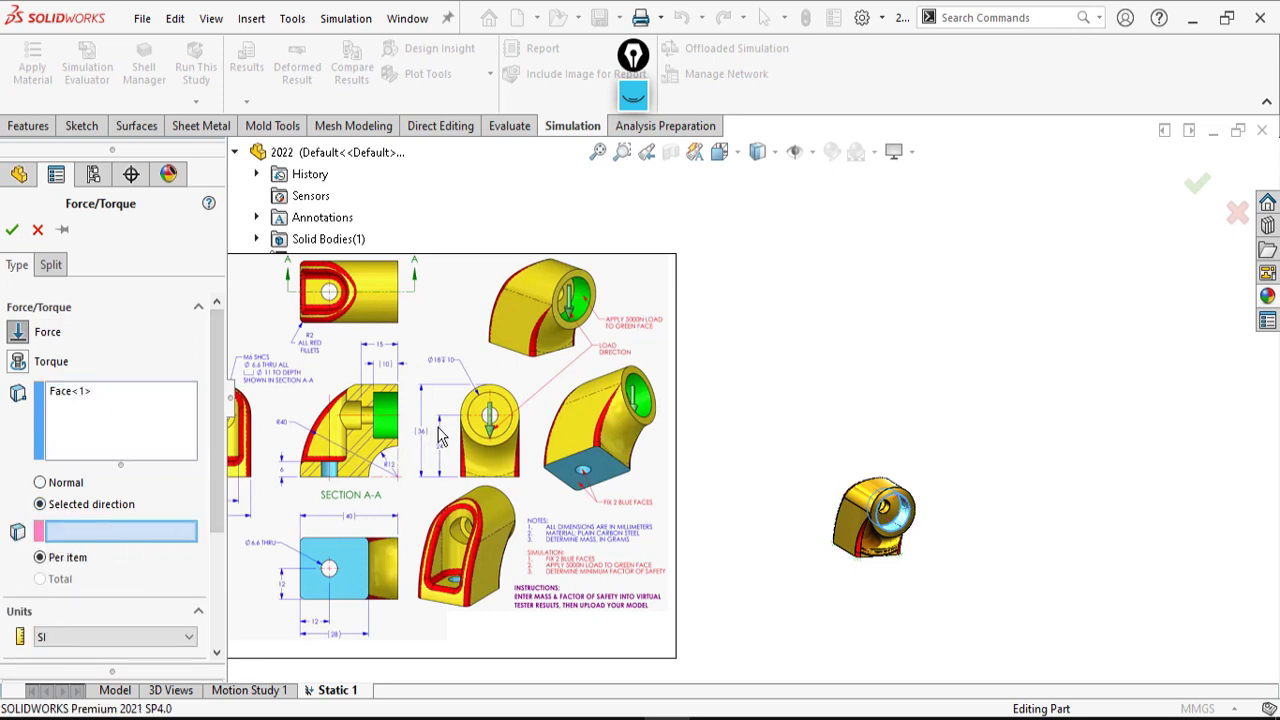
scroll(440, 435, up, 1)
scroll(450, 354, up, 2)
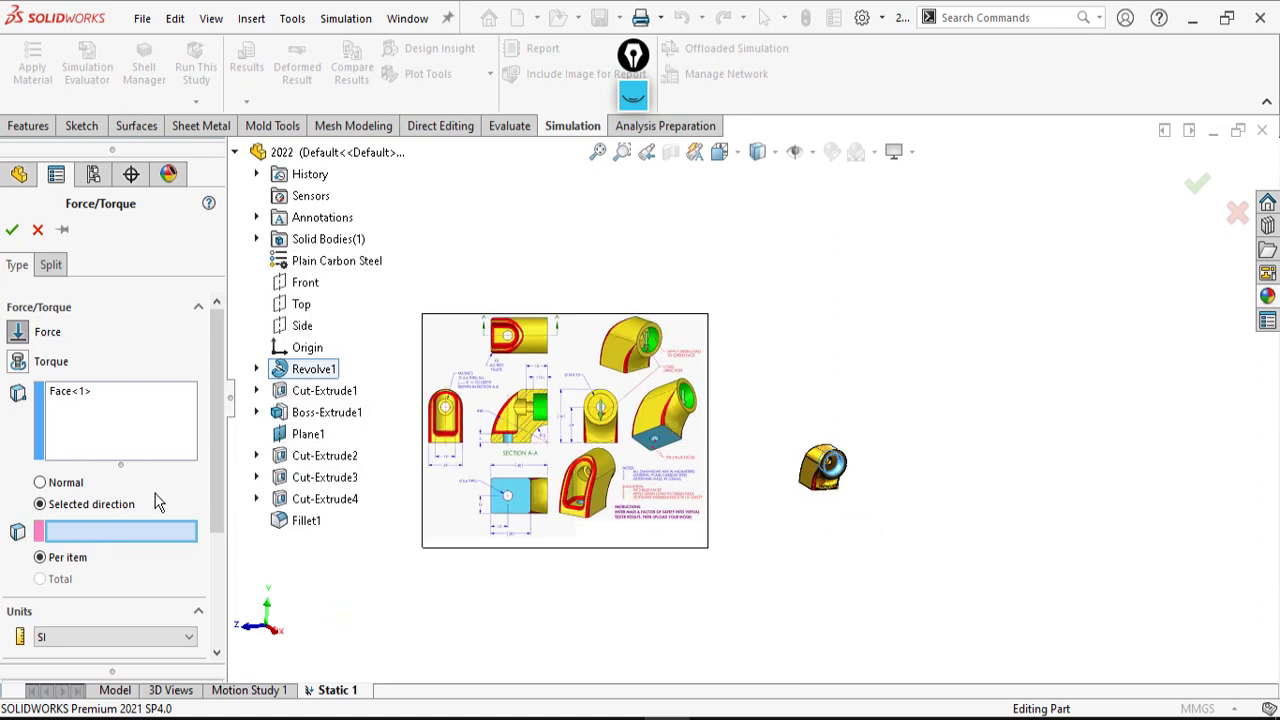
click(302, 305)
scroll(818, 468, down, 4)
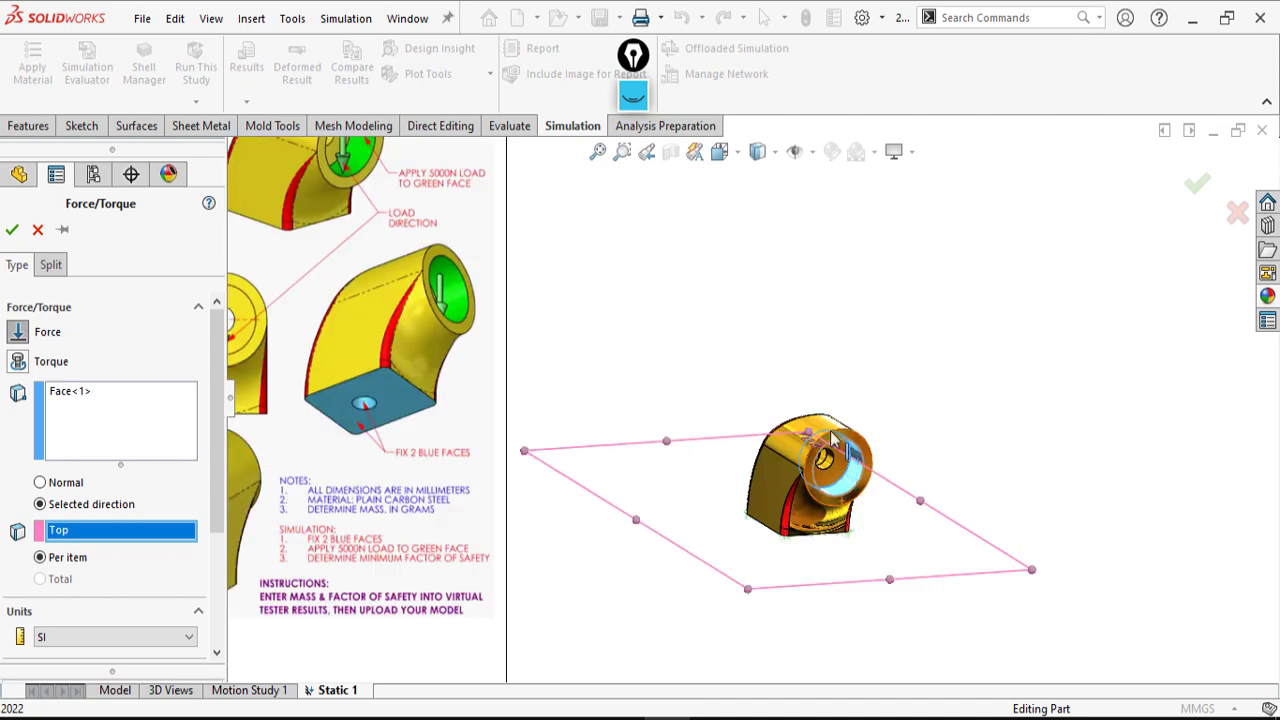
- Apply a reversed 5000 N force normal to the Top plane and accept the load
scroll(220, 378, down, 5)
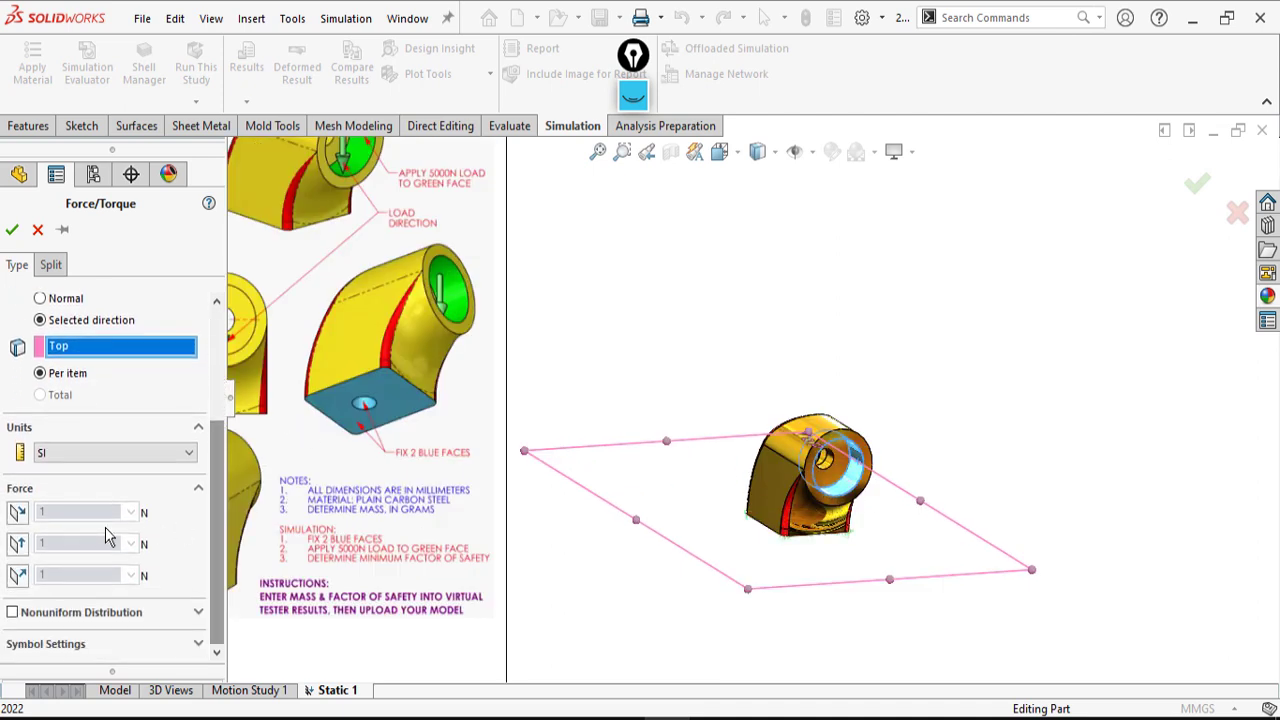
click(18, 577)
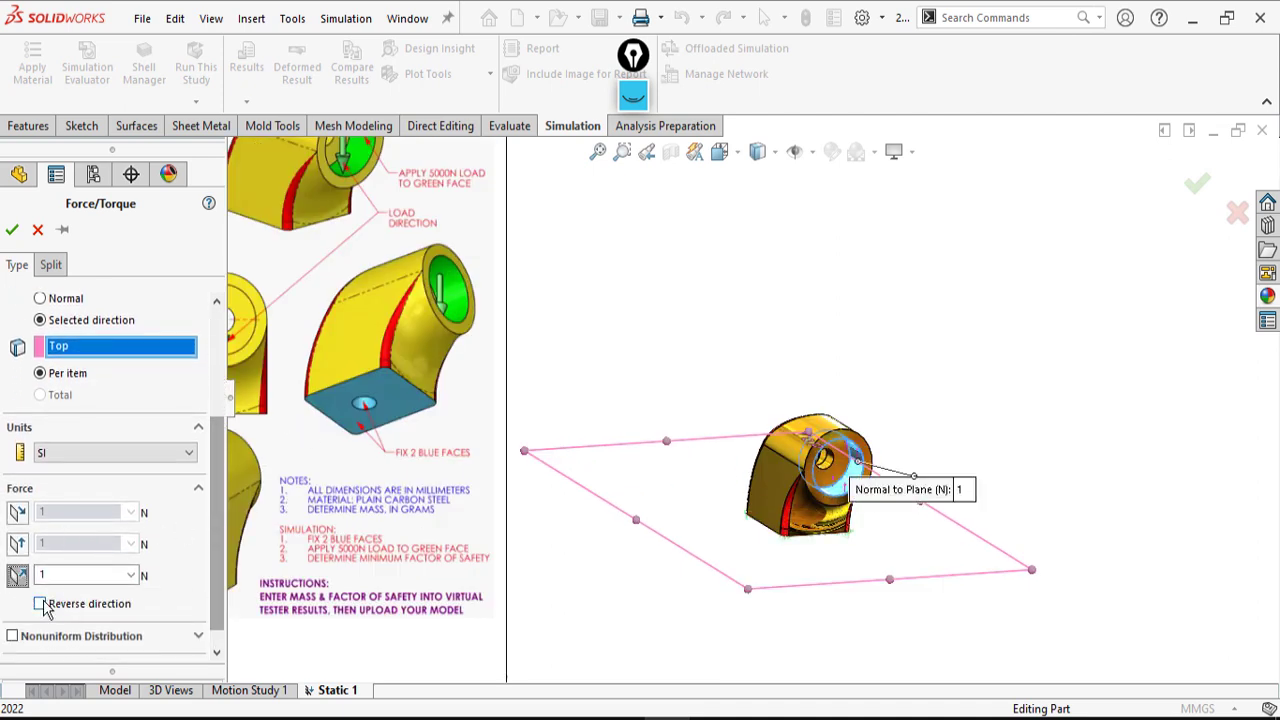
double_click(58, 579)
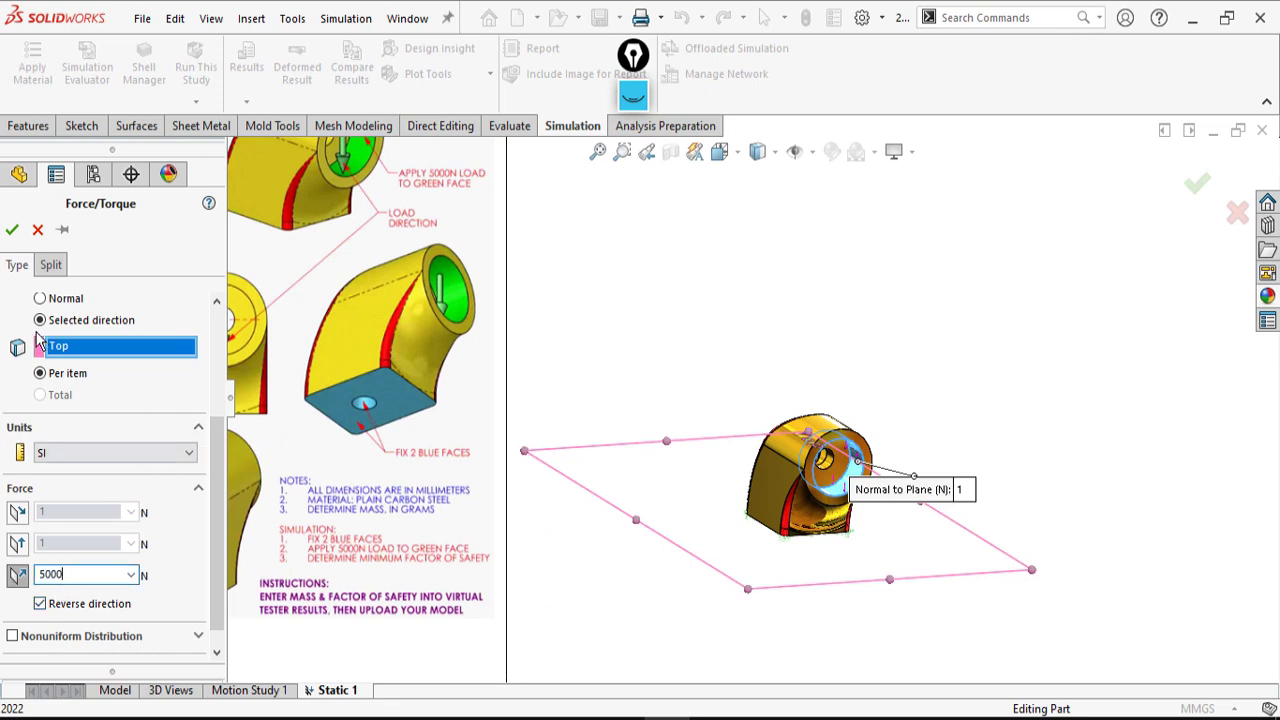
click(13, 232)
- Mesh the part with the default settings and run the static study
middle_drag(740, 470, 801, 428)
scroll(801, 428, up, 3)
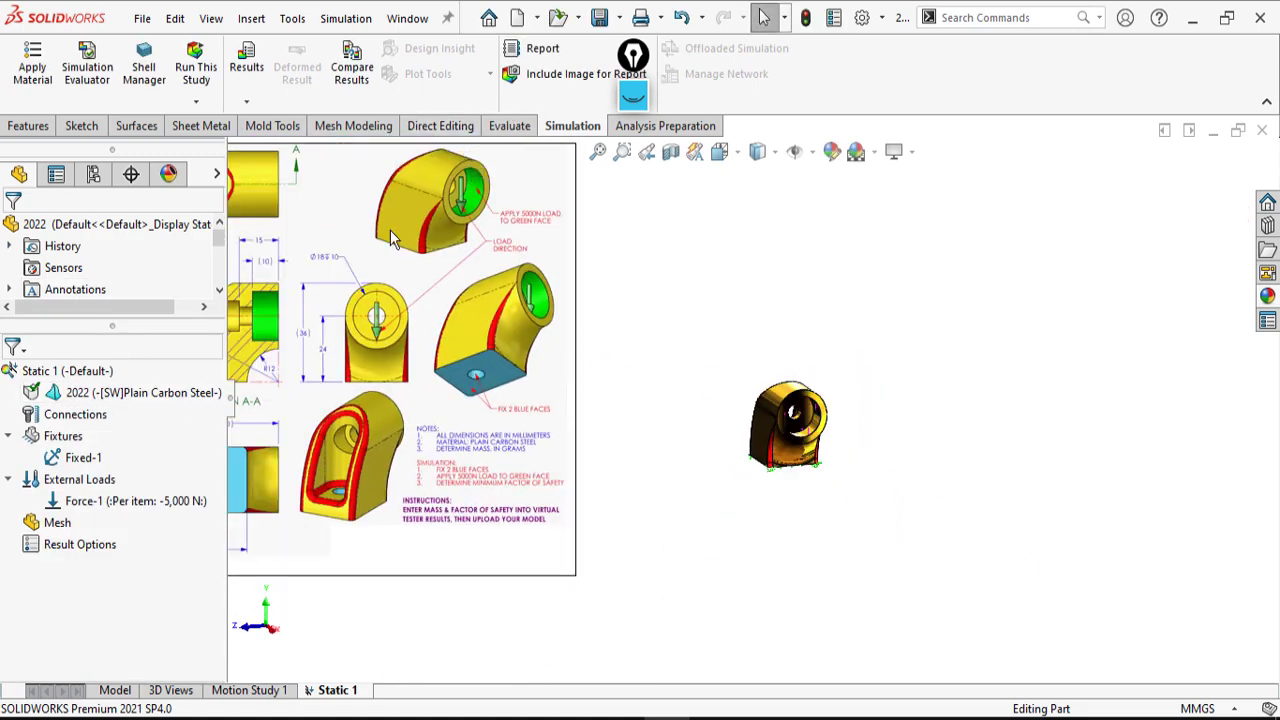
scroll(749, 398, up, 2)
scroll(80, 515, down, 2)
right_click(44, 533)
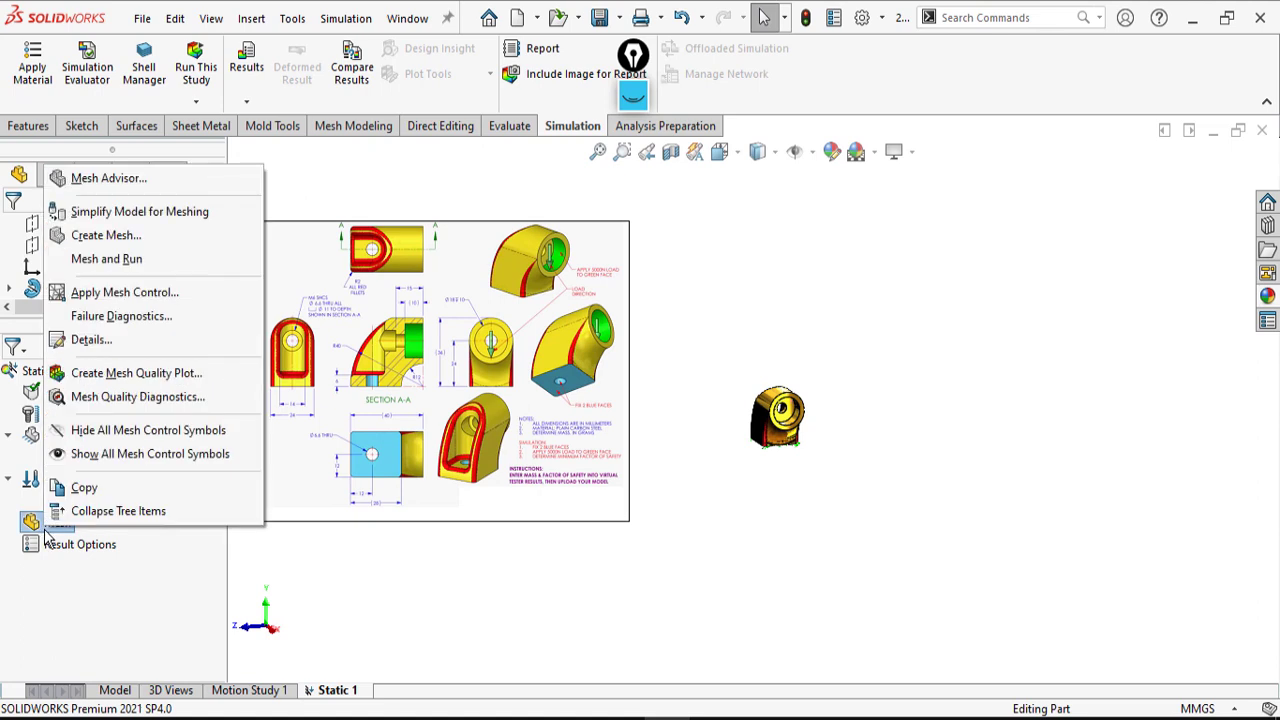
click(110, 260)
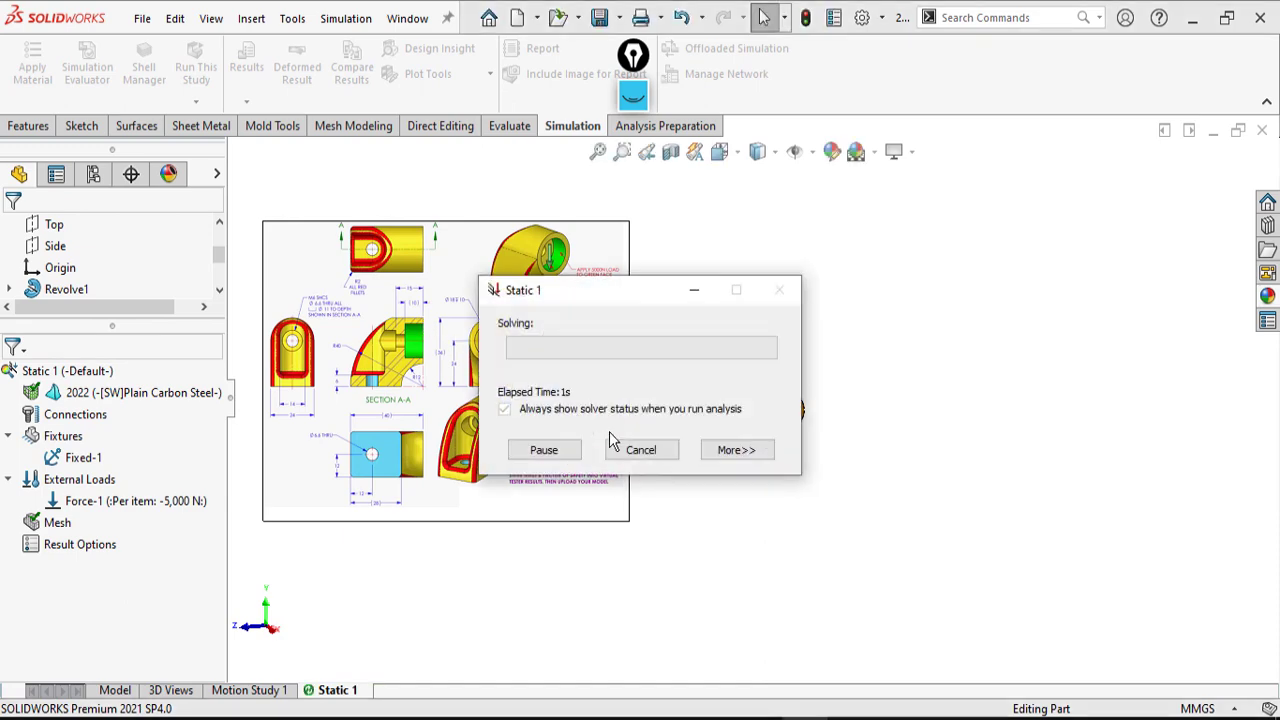
- Create a factor of safety plot for all bodies with the Automatic criterion and inspect it on the part
scroll(705, 440, down, 3)
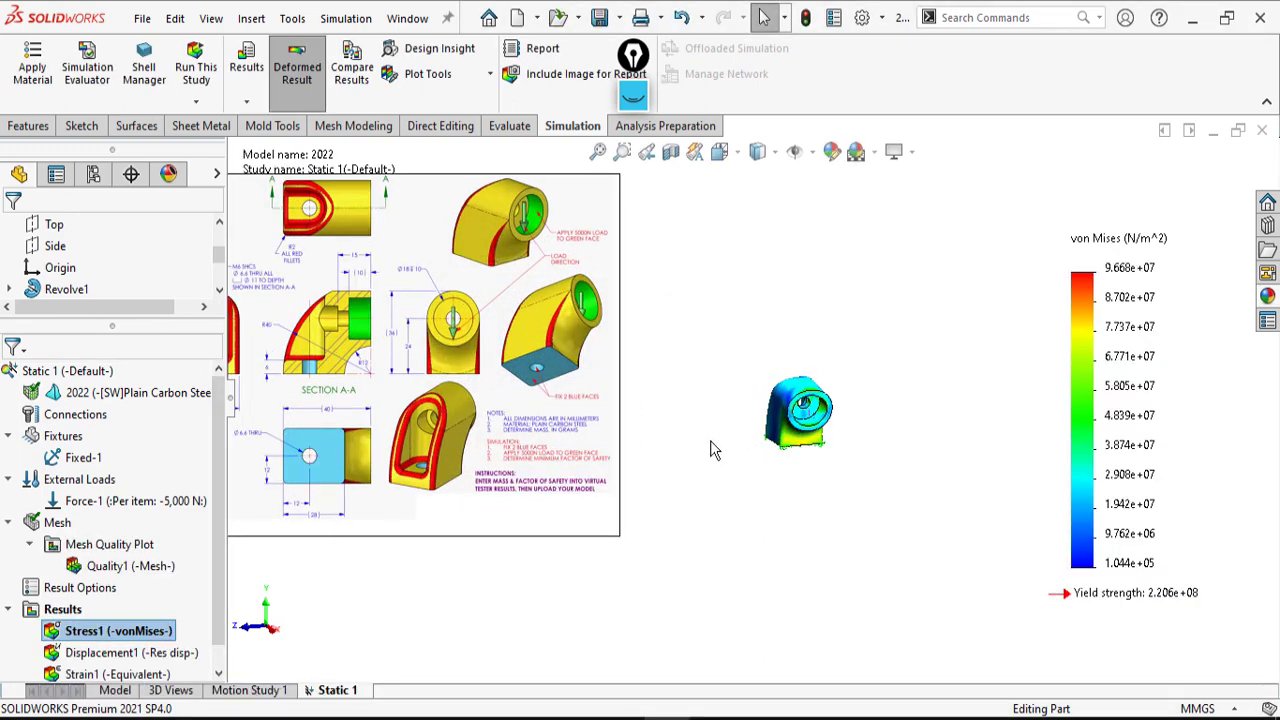
middle_drag(776, 369, 848, 372)
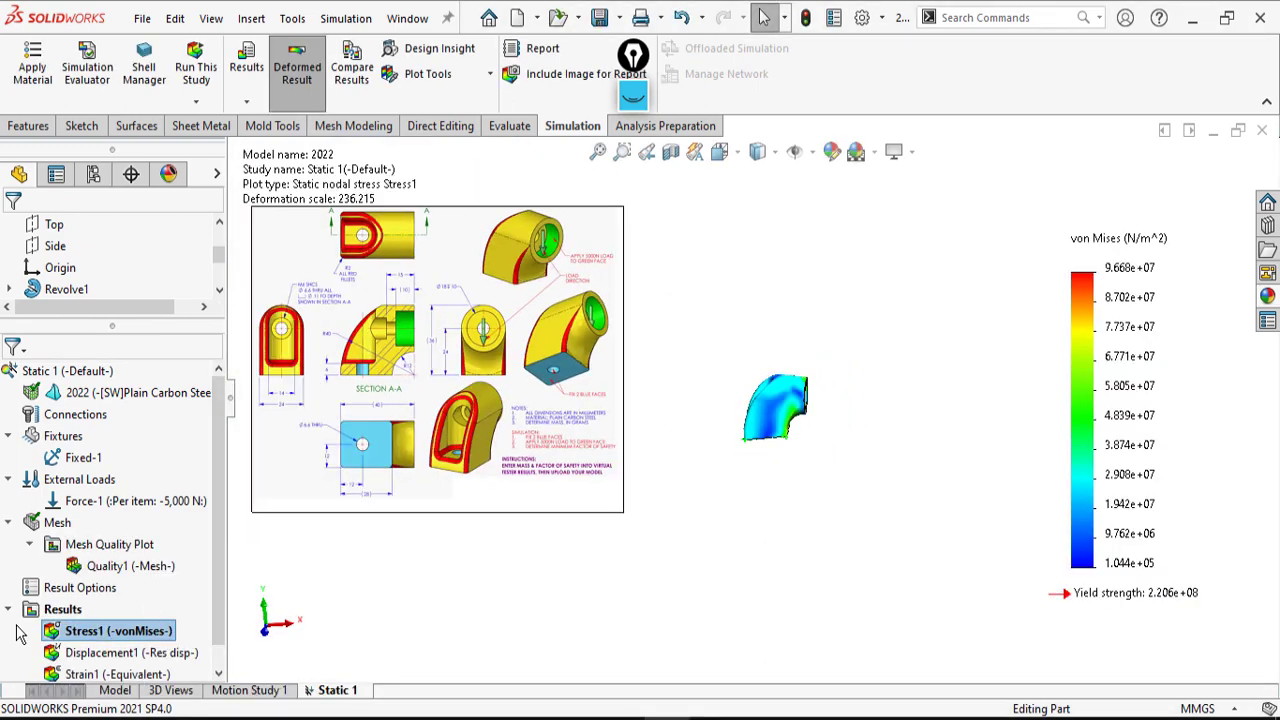
scroll(22, 635, down, 1)
right_click(56, 590)
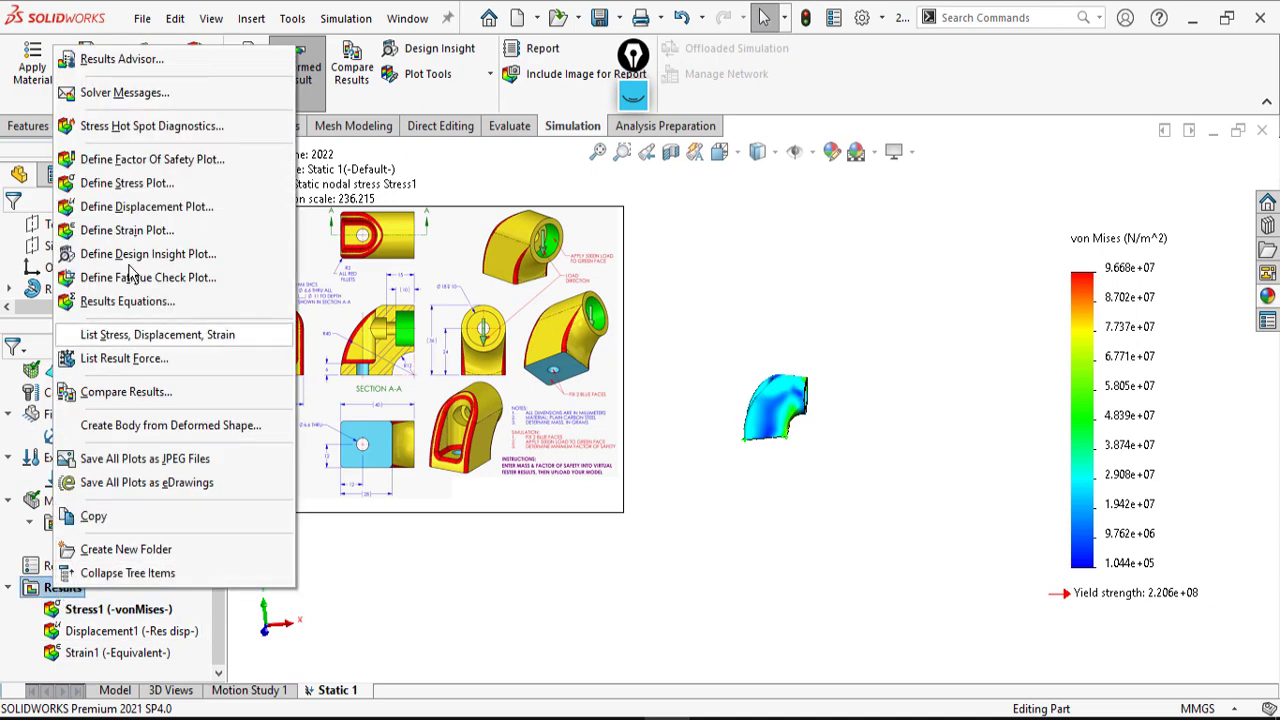
click(138, 160)
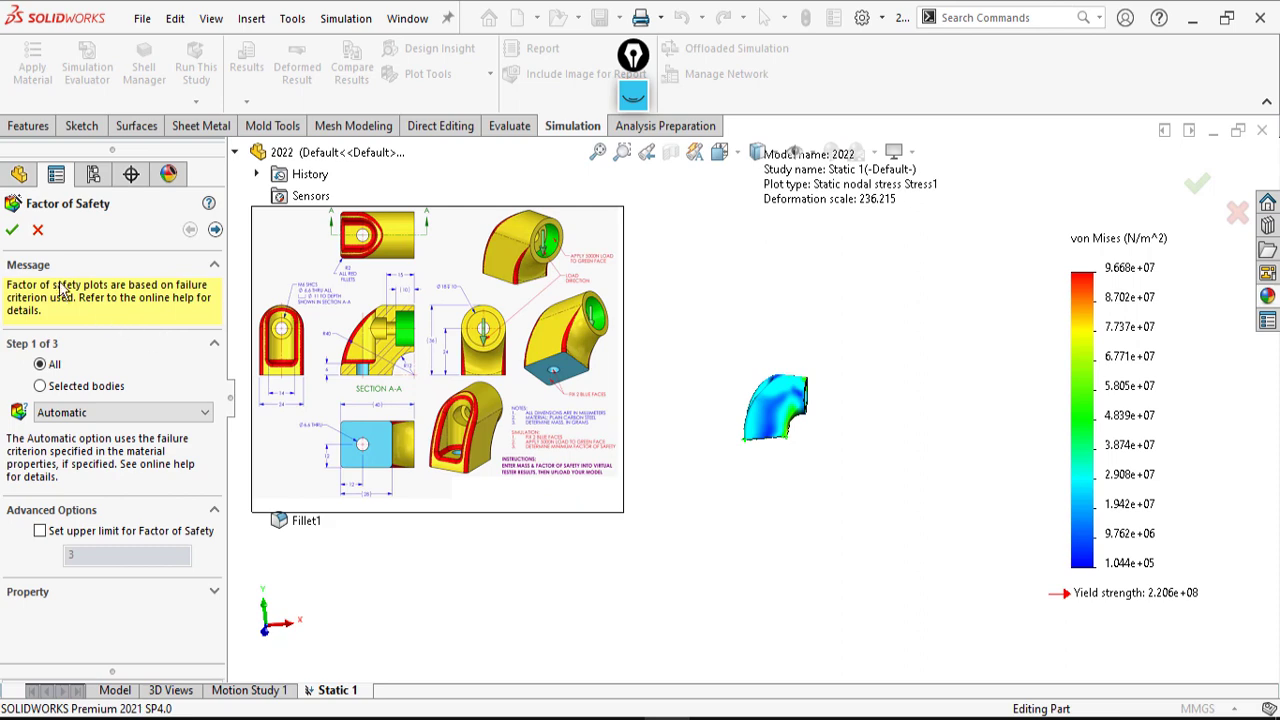
click(12, 231)
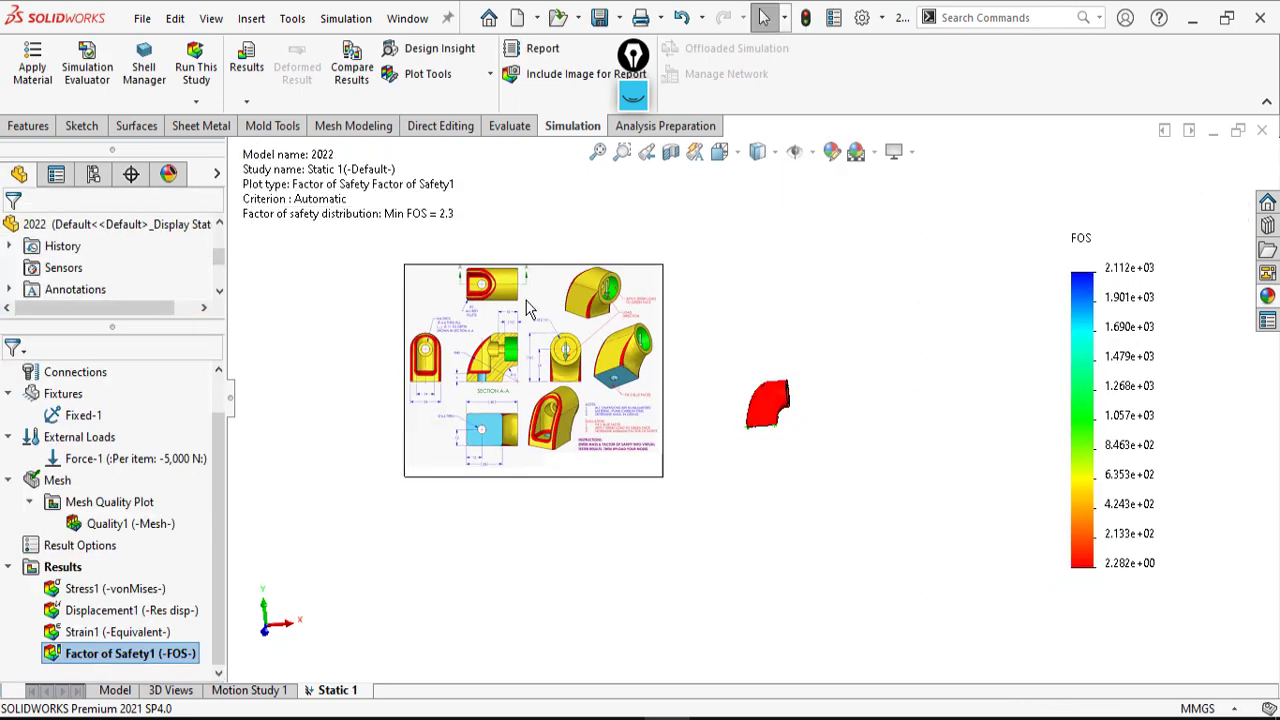
scroll(840, 280, down, 3)
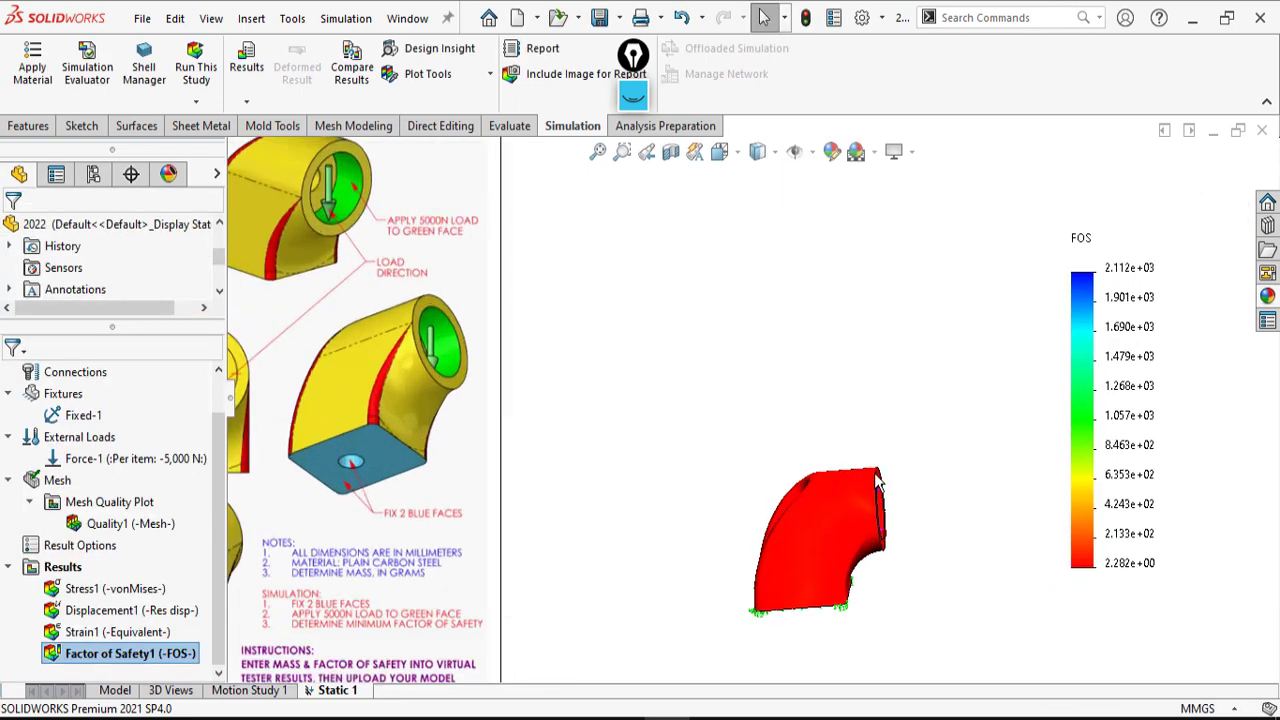
mouse_move(873, 480)
middle_down()
mouse_move(801, 448)
mouse_move(836, 536)
mouse_move(864, 464)
mouse_move(743, 540)
middle_up()
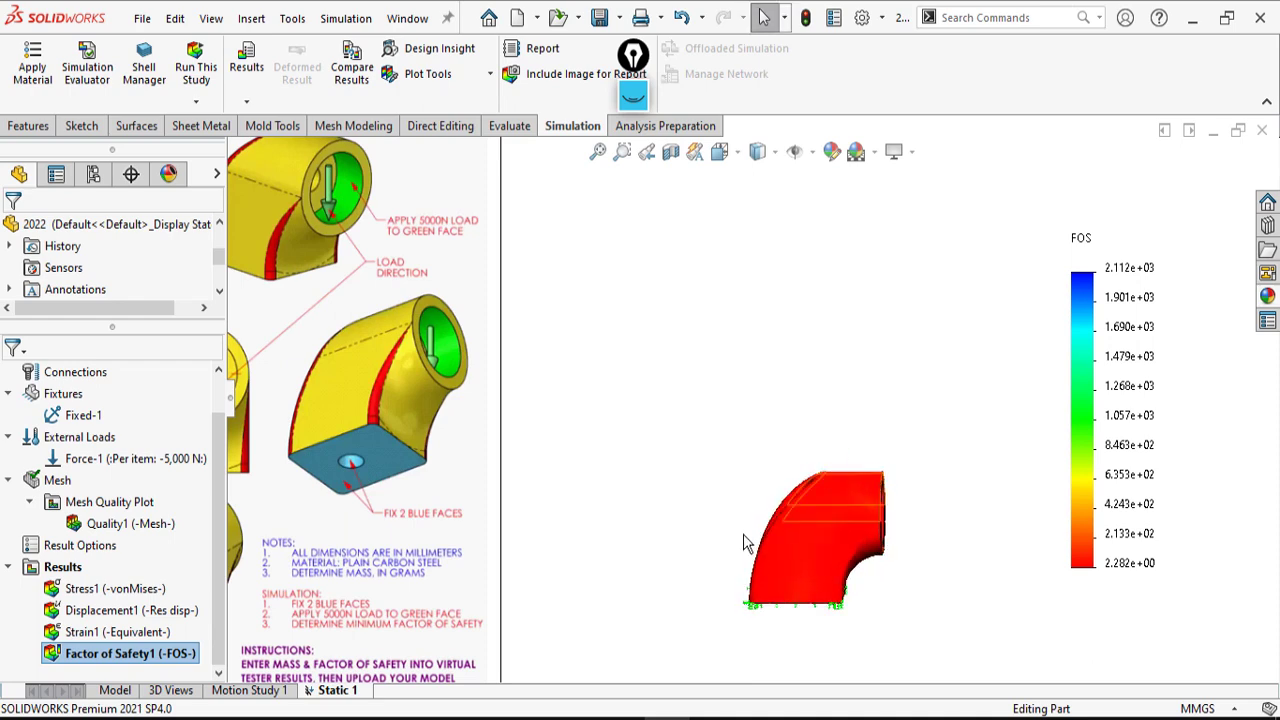
scroll(745, 562, up, 3)
scroll(650, 351, up, 2)
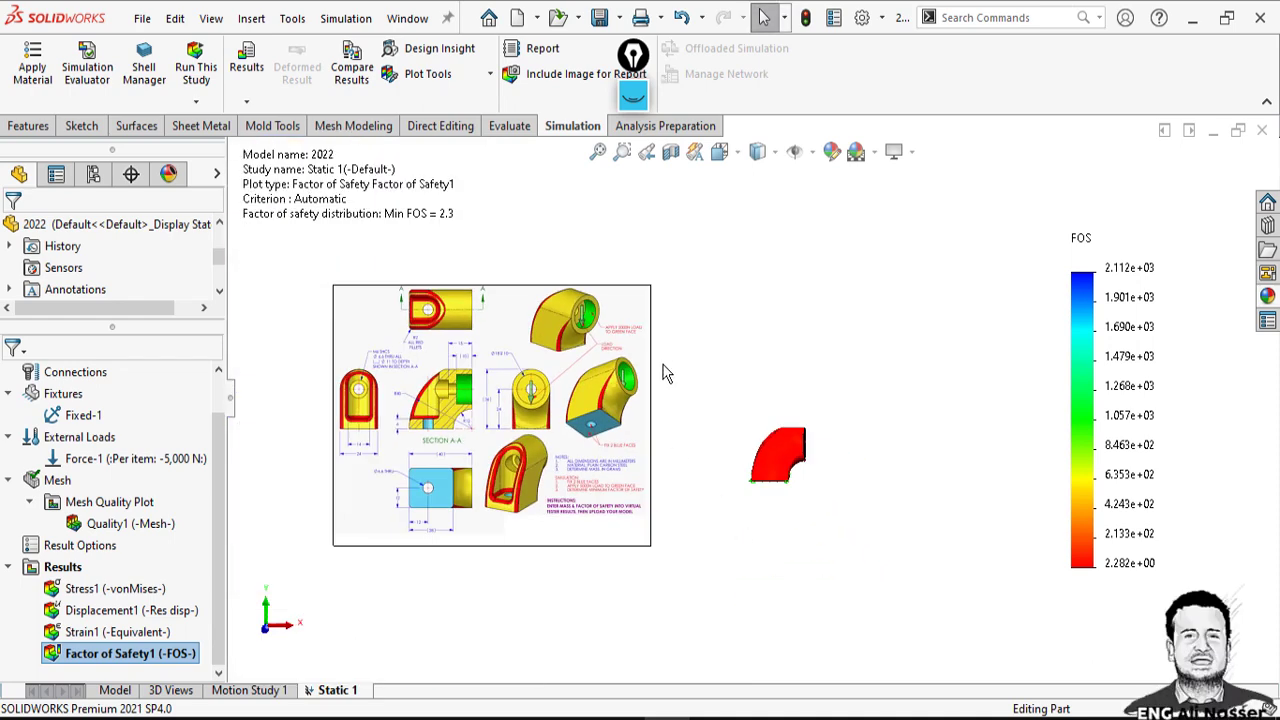